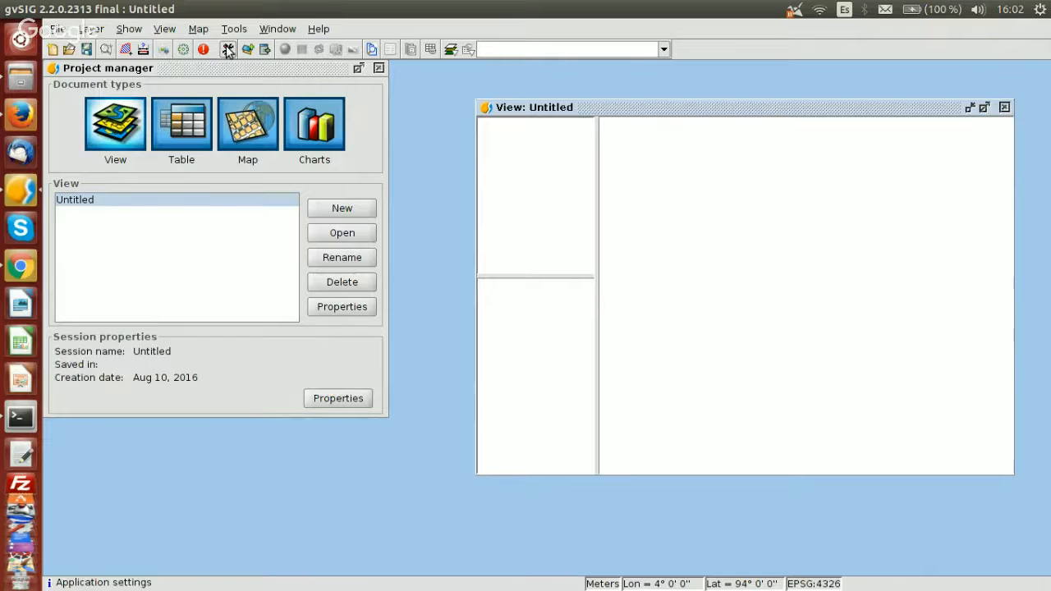
Maximize the untitled view and enter Los Angeles as its name in the view properties
{"action": "double_click", "coordinate": [662, 108]}
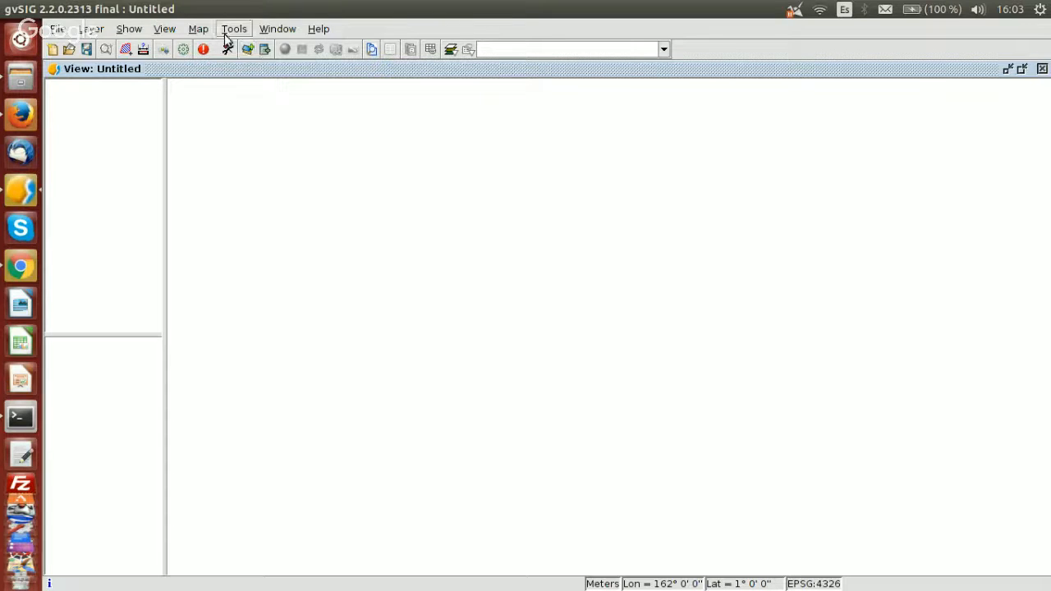
{"action": "left_click", "coordinate": [167, 33]}
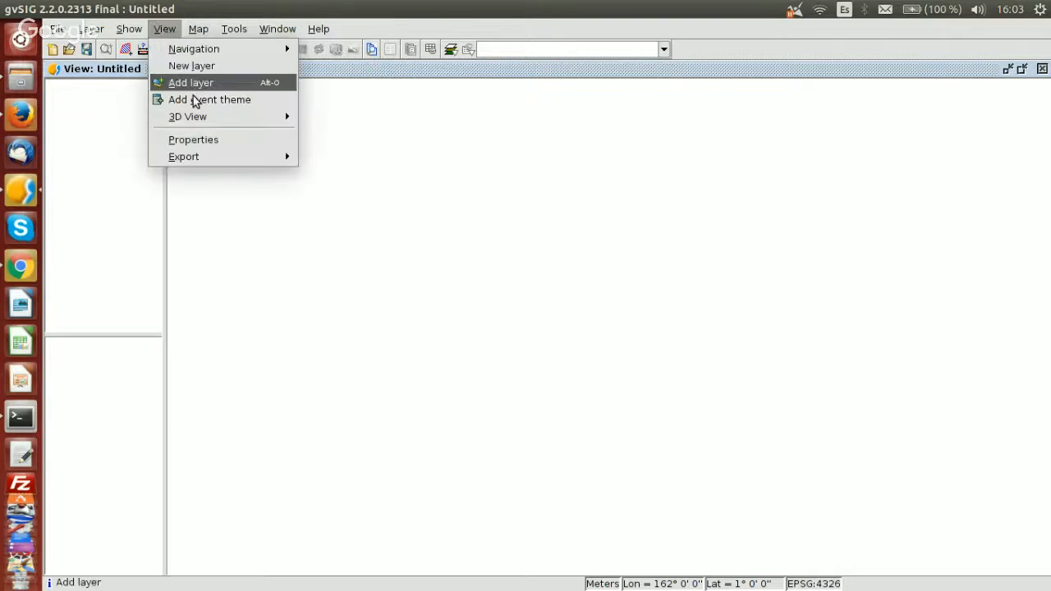
{"action": "left_click", "coordinate": [195, 142]}
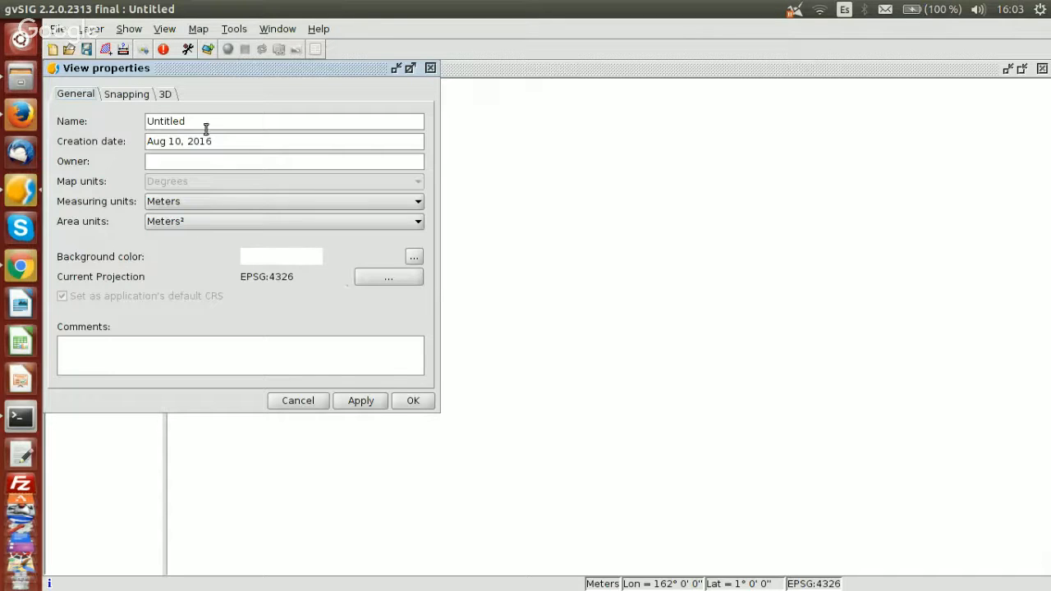
{"action": "left_click_drag", "start_coordinate": [206, 123], "coordinate": [137, 123]}
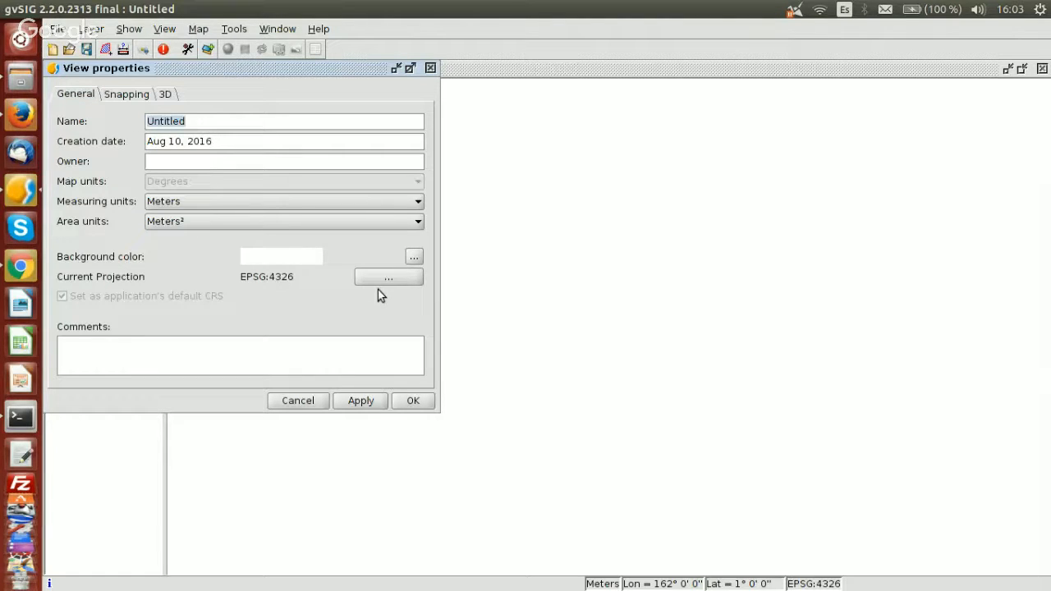
{"action": "type", "text": "Los Angeles"}
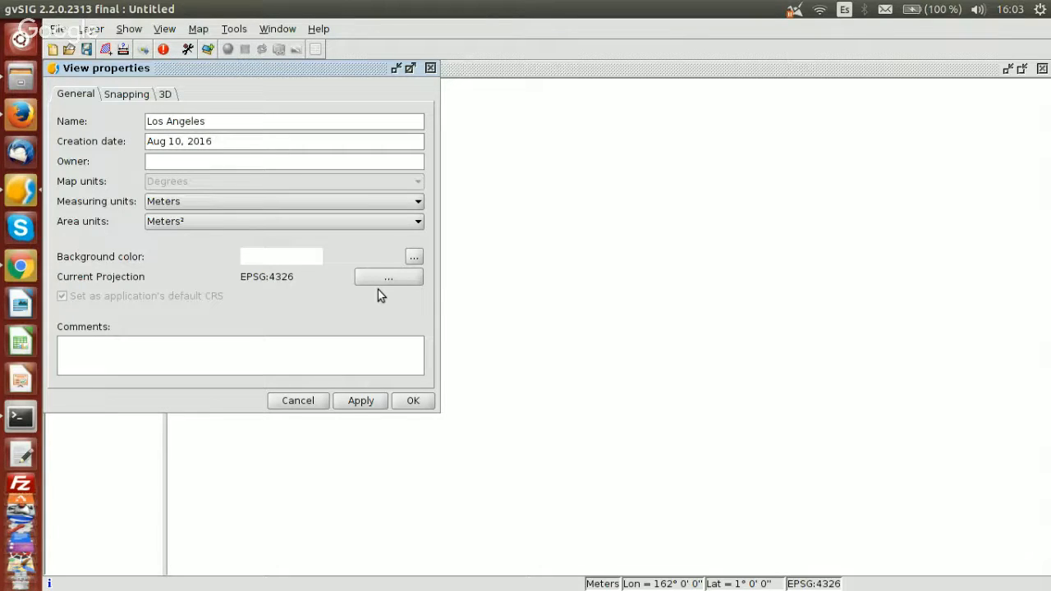
Set the view's current projection to EPSG code 26911 and apply the view properties
{"action": "left_click", "coordinate": [386, 279]}
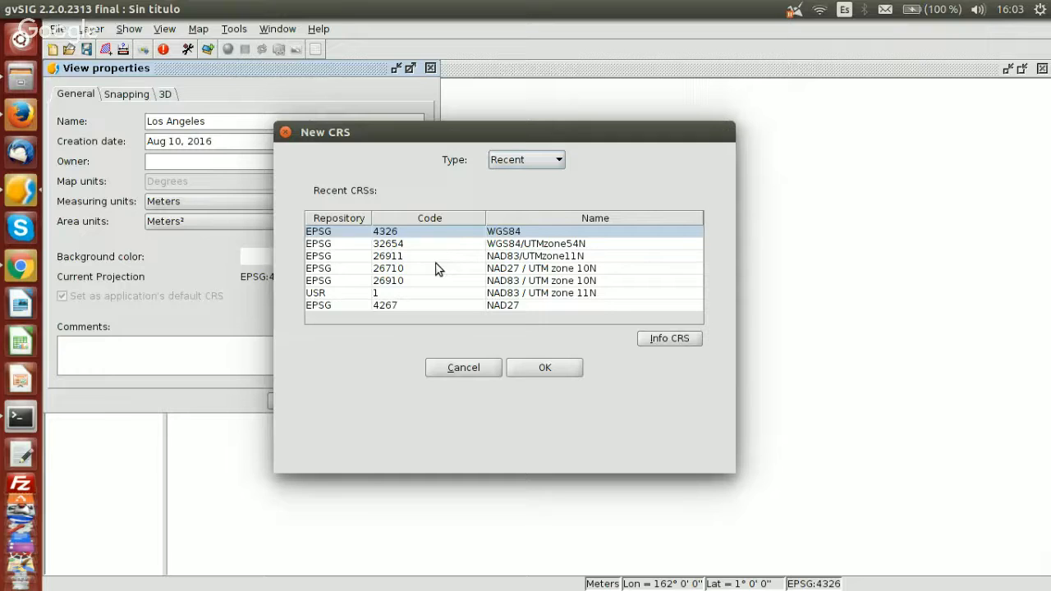
{"action": "left_click", "coordinate": [517, 163]}
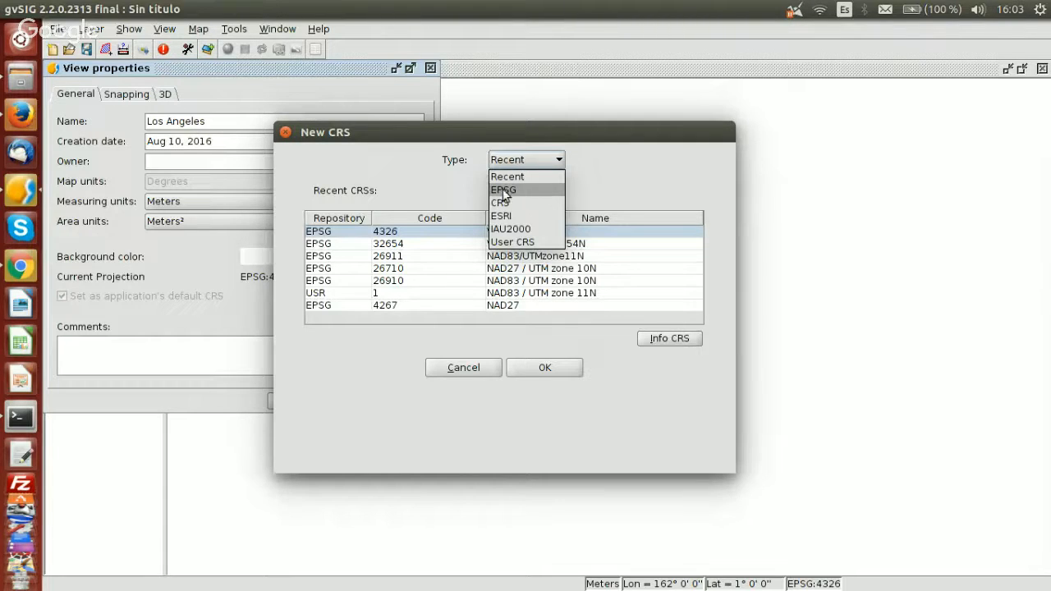
{"action": "left_click", "coordinate": [519, 191]}
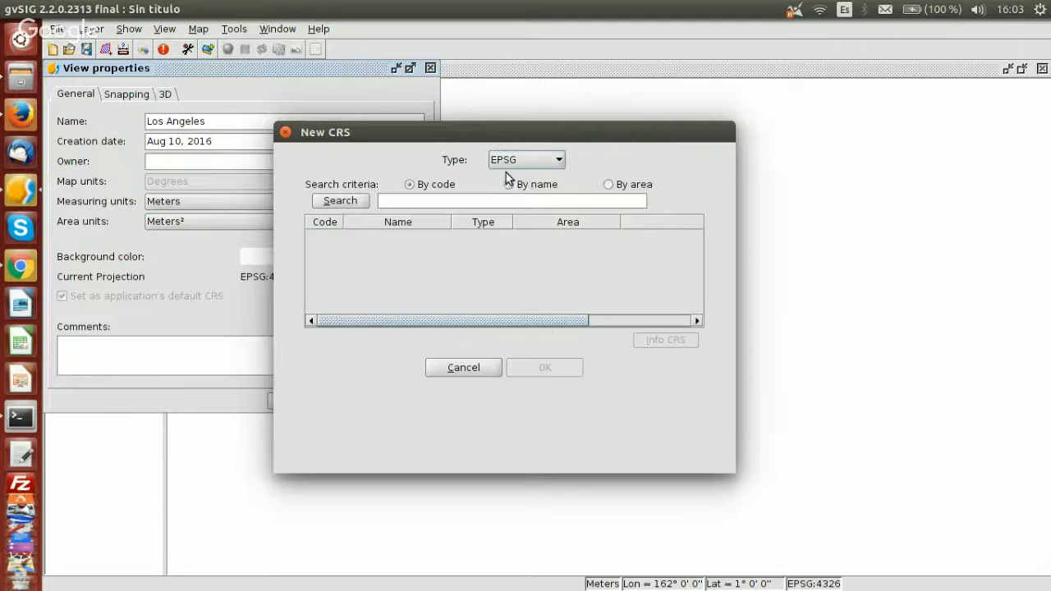
{"action": "left_click", "coordinate": [429, 198]}
{"action": "type", "text": "26911"}
{"action": "key", "text": "Return"}
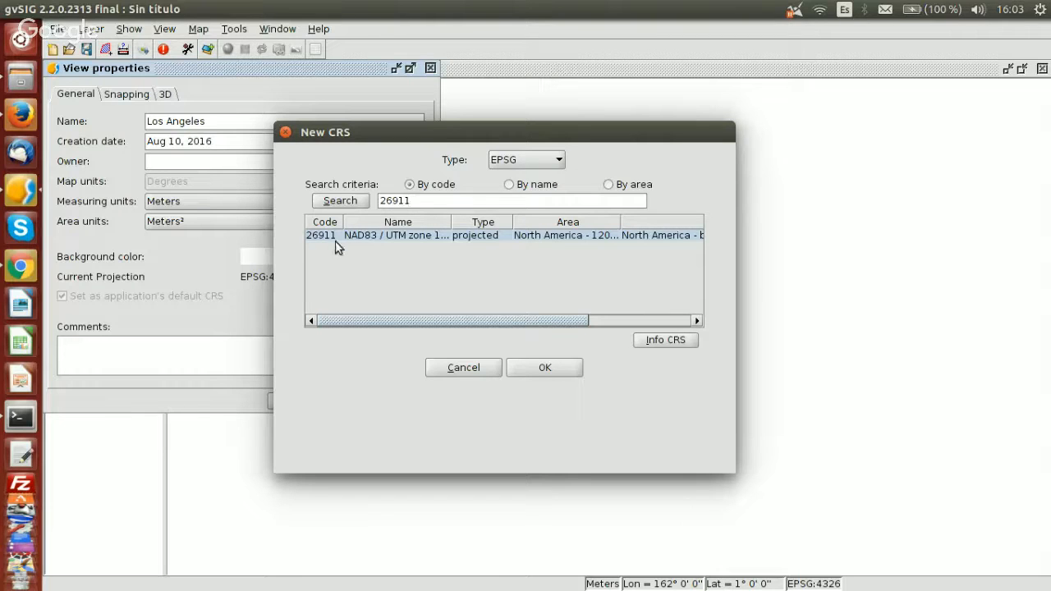
{"action": "left_click", "coordinate": [548, 367]}
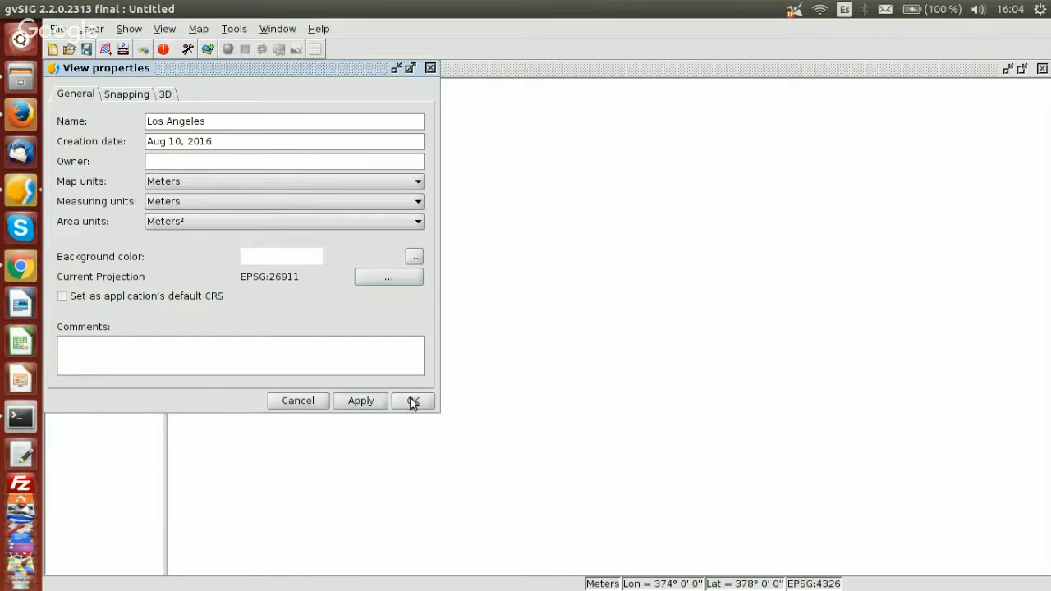
{"action": "left_click", "coordinate": [412, 401]}
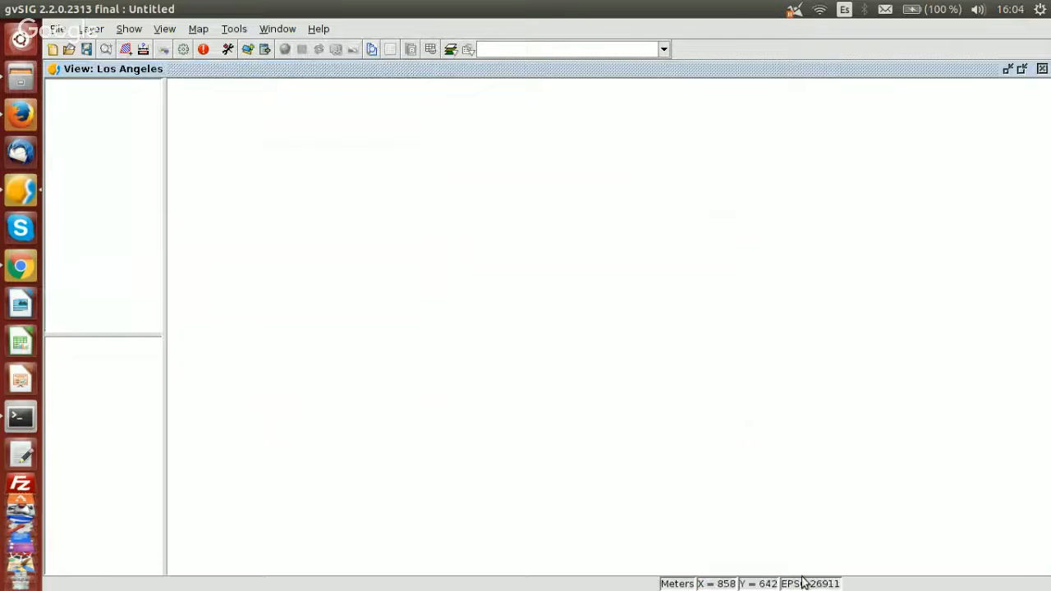
Add the image Los_Angeles-26911_a.jpg from Summer-Webinar-gvSIG-2-2016/Los-Angeles to the view as a layer, loaded normally instead of tiled
{"action": "left_click", "coordinate": [249, 51]}
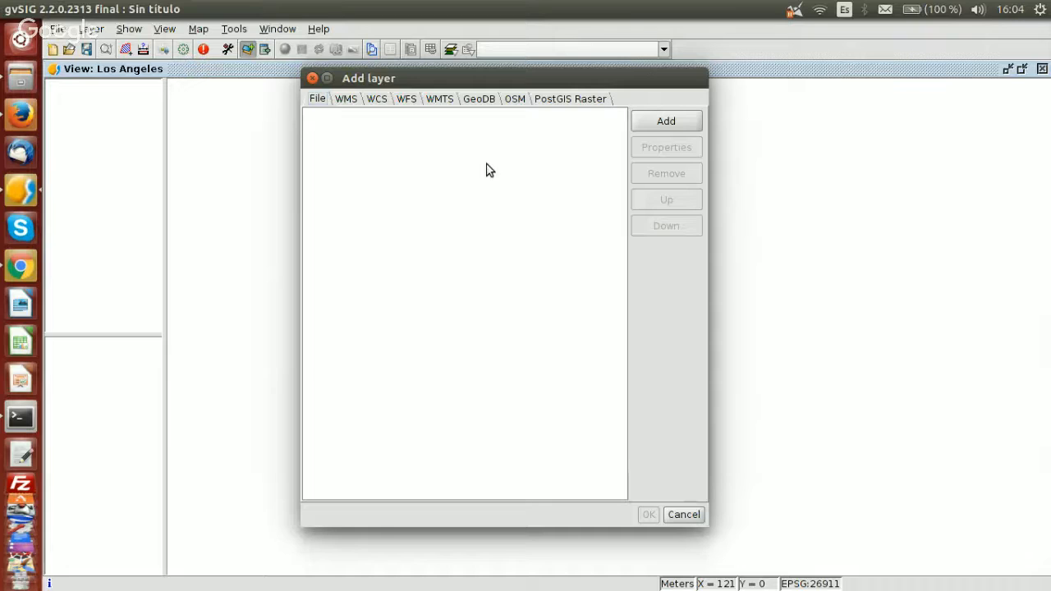
{"action": "left_click", "coordinate": [666, 123]}
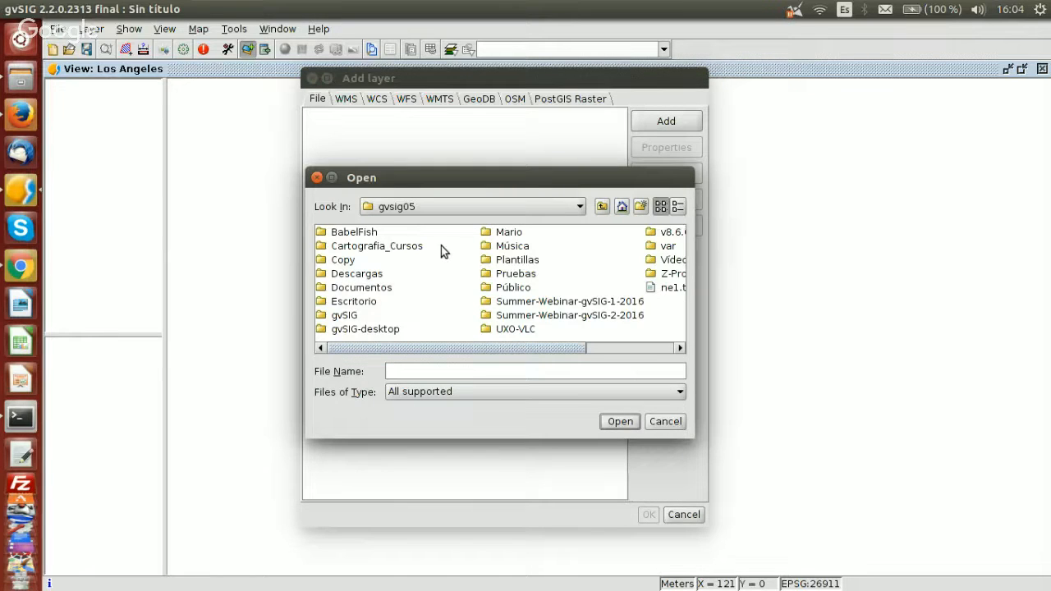
{"action": "double_click", "coordinate": [532, 316]}
{"action": "left_click", "coordinate": [366, 252]}
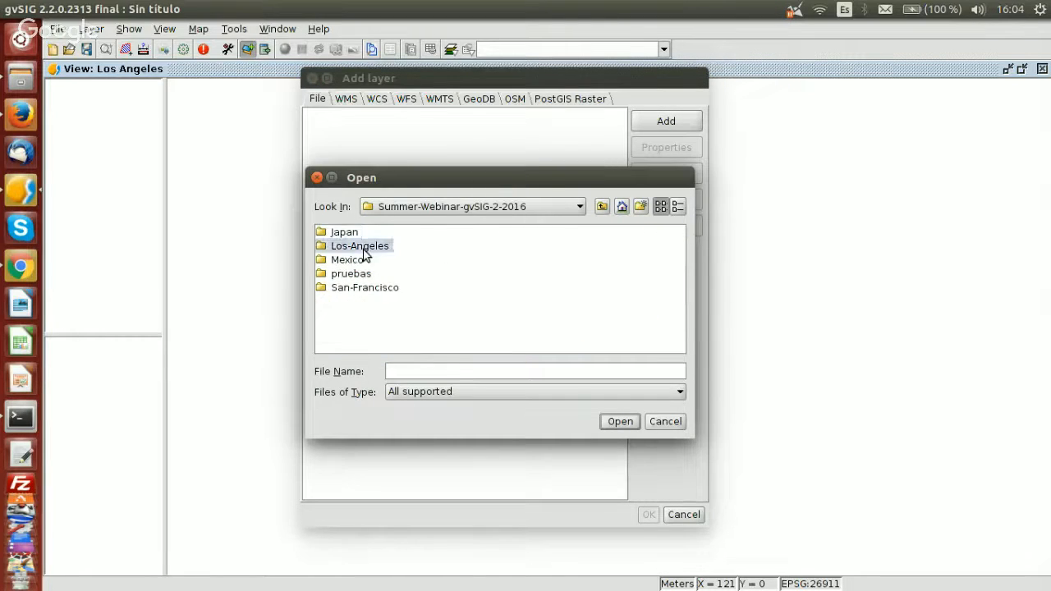
{"action": "double_click", "coordinate": [366, 251]}
{"action": "left_click", "coordinate": [430, 235]}
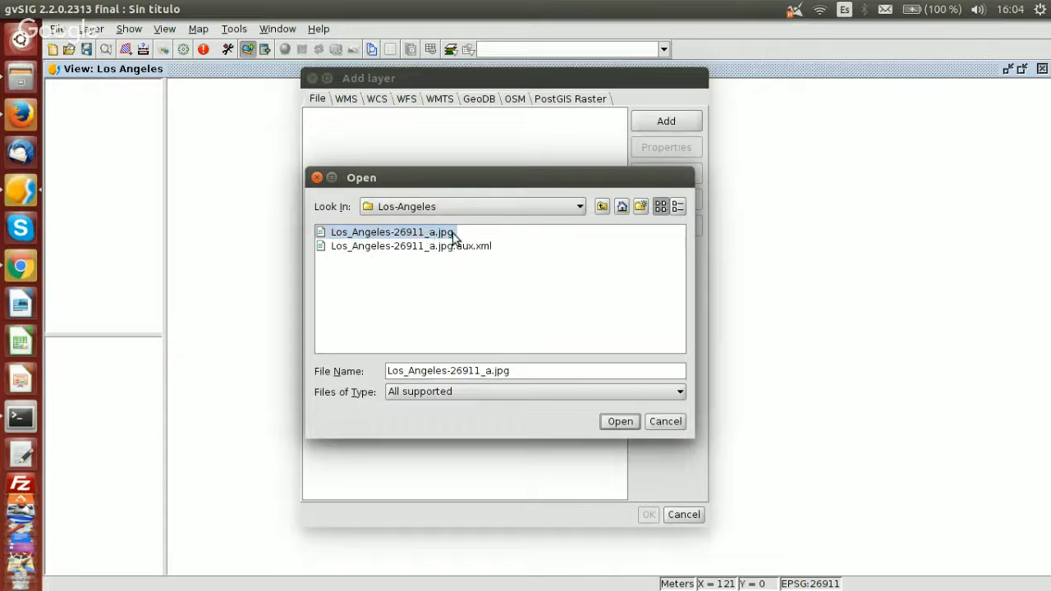
{"action": "left_click", "coordinate": [620, 421]}
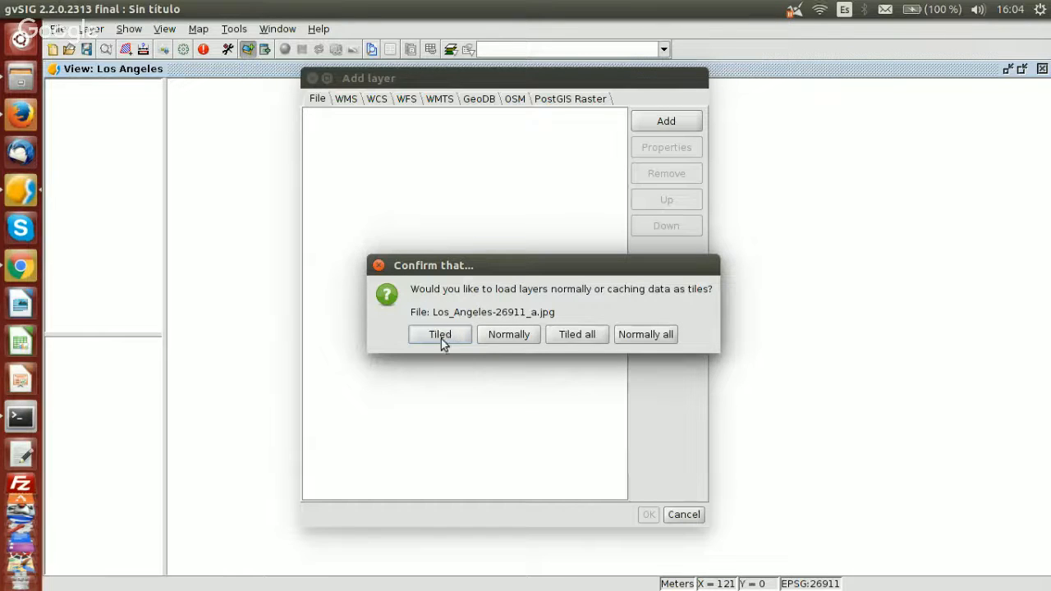
{"action": "left_click", "coordinate": [503, 337]}
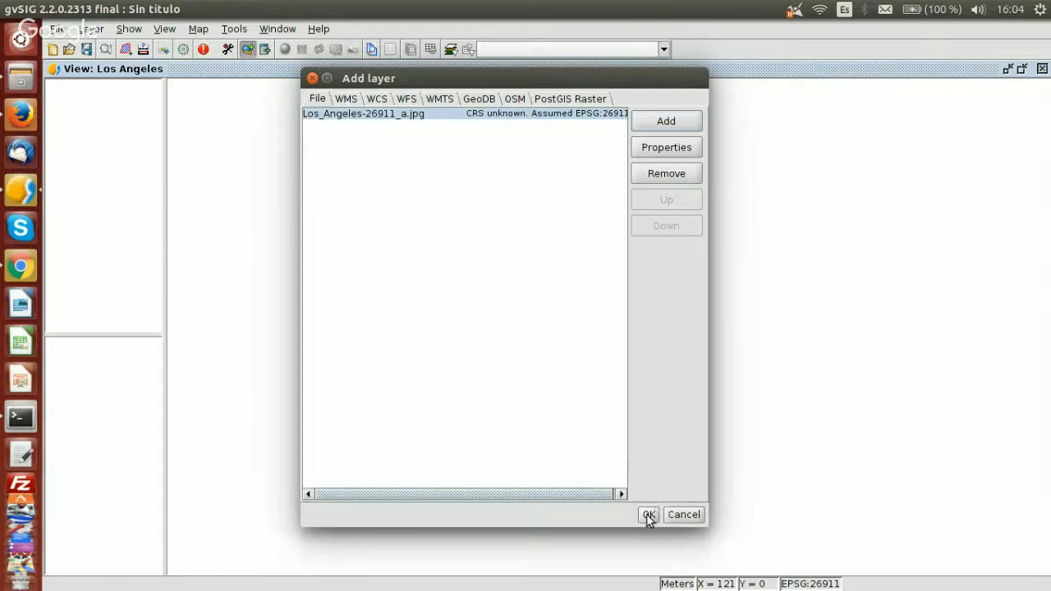
{"action": "left_click", "coordinate": [648, 515]}
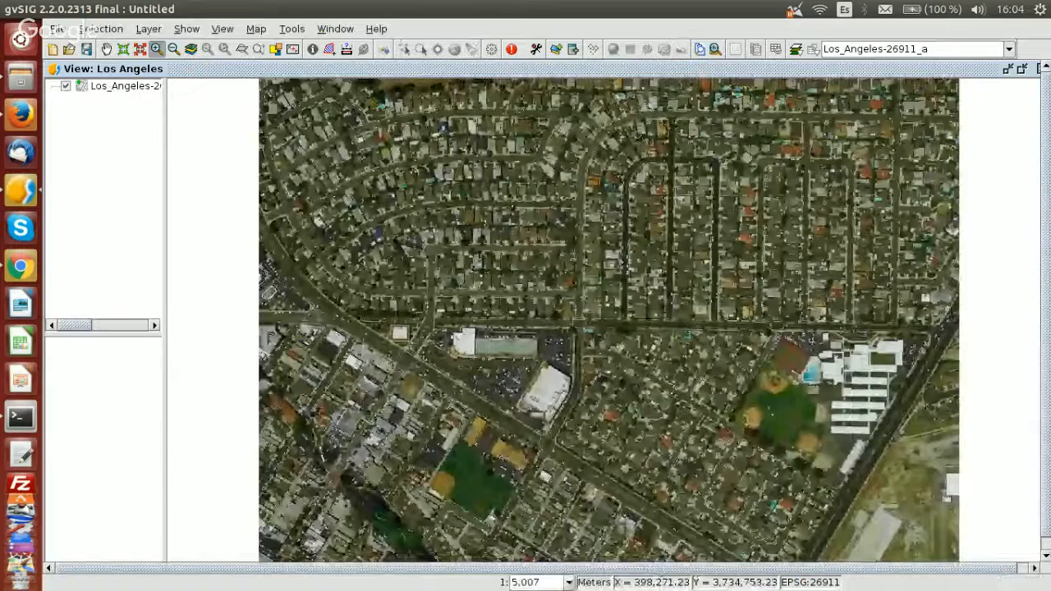
Start a new layer in the view with Shape as its output format
{"action": "left_click_drag", "start_coordinate": [686, 312], "coordinate": [906, 471]}
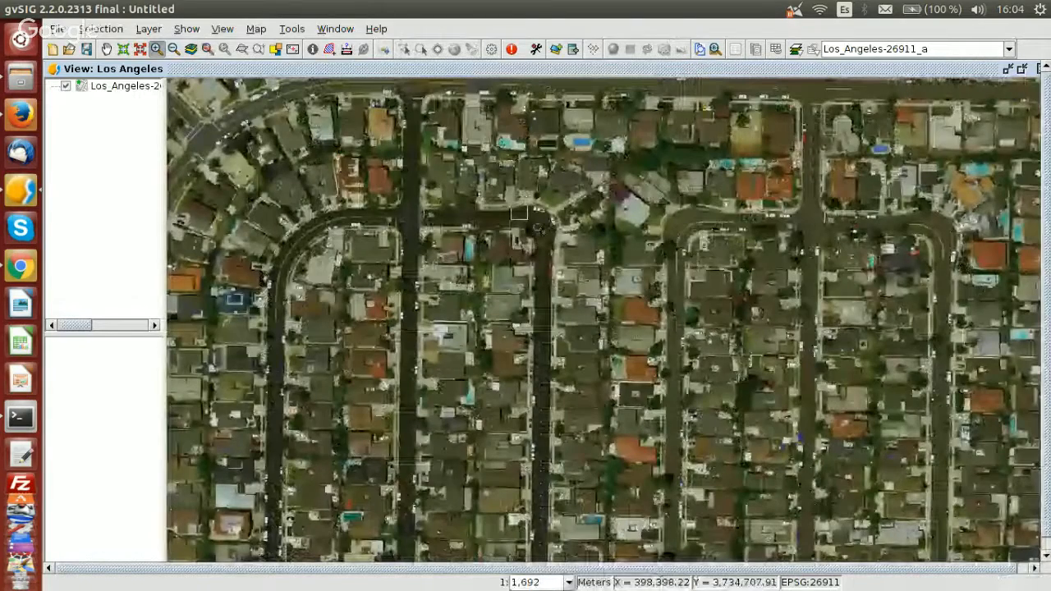
{"action": "left_click_drag", "start_coordinate": [518, 213], "coordinate": [903, 473]}
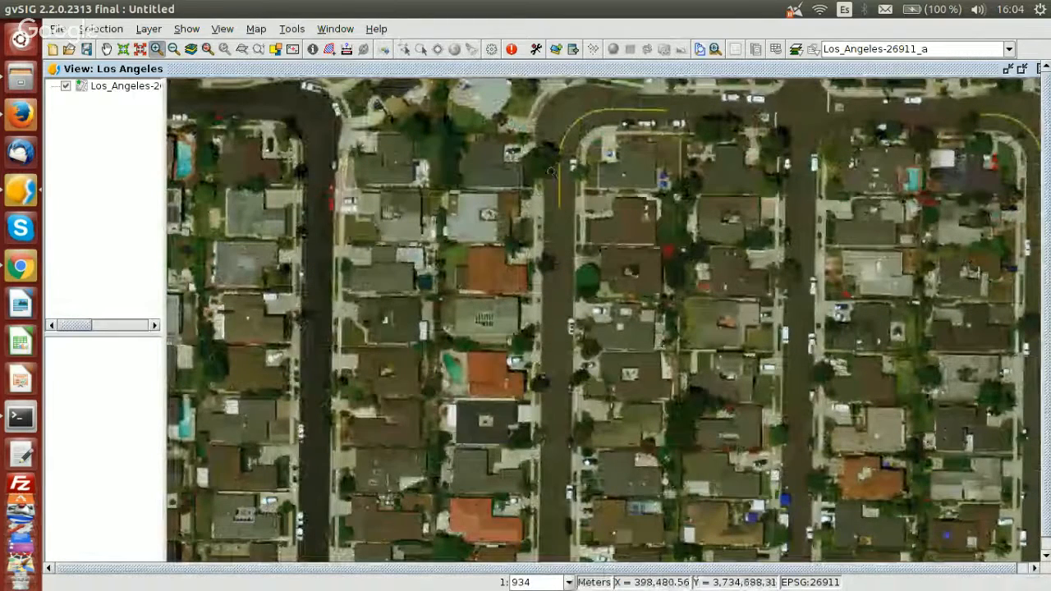
{"action": "left_click_drag", "start_coordinate": [546, 165], "coordinate": [661, 446]}
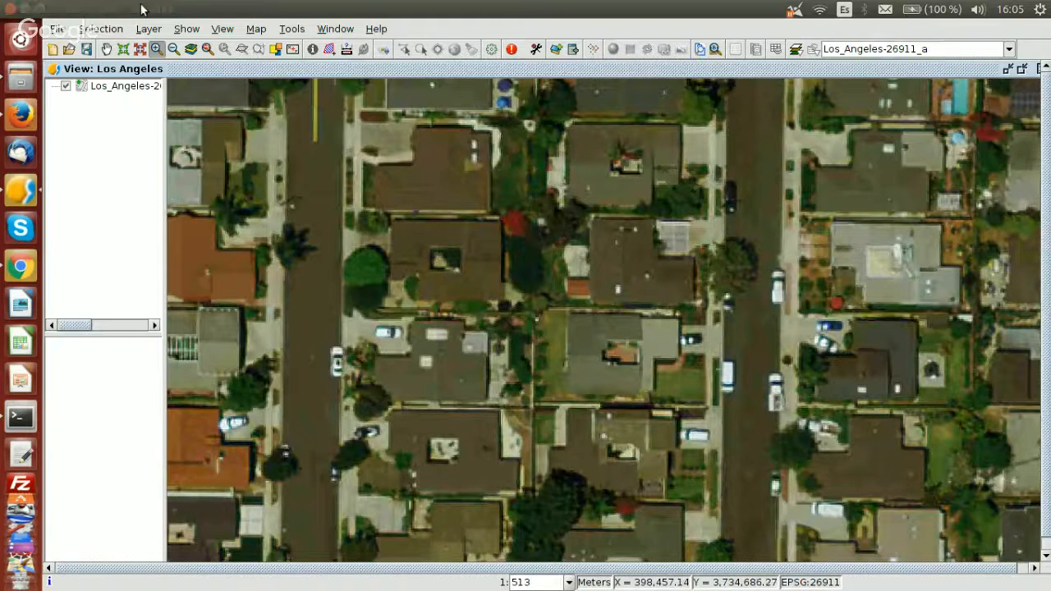
{"action": "left_click", "coordinate": [139, 34]}
{"action": "mouse_move", "coordinate": [175, 30]}
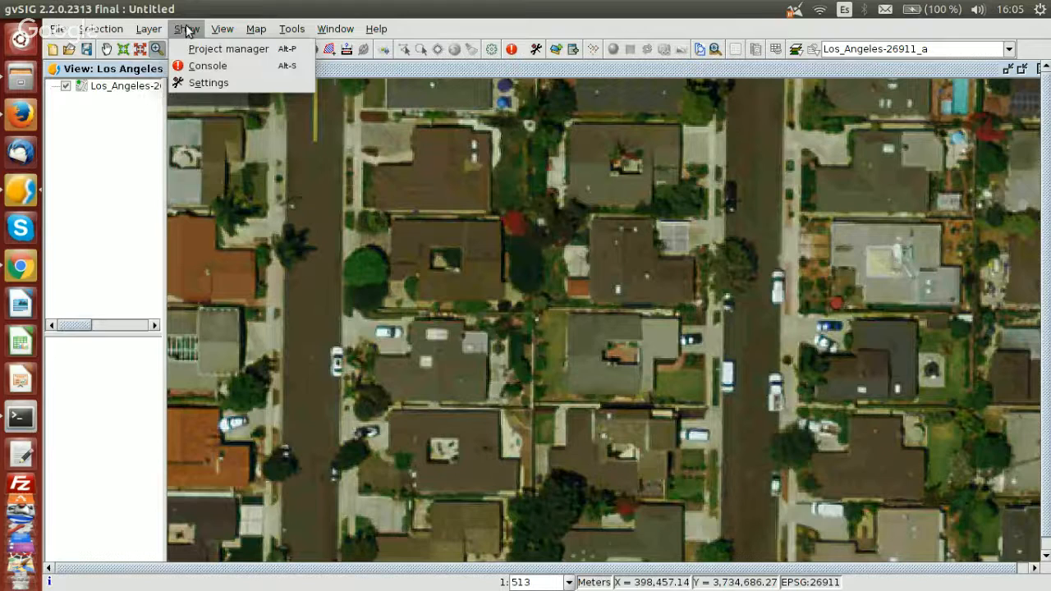
{"action": "mouse_move", "coordinate": [208, 32]}
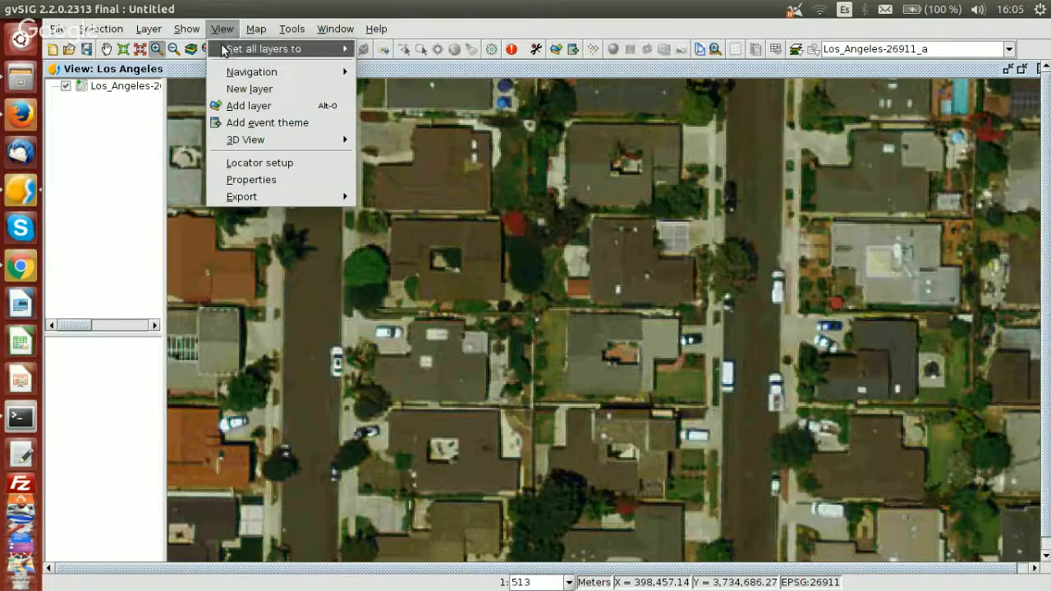
{"action": "left_click", "coordinate": [250, 88]}
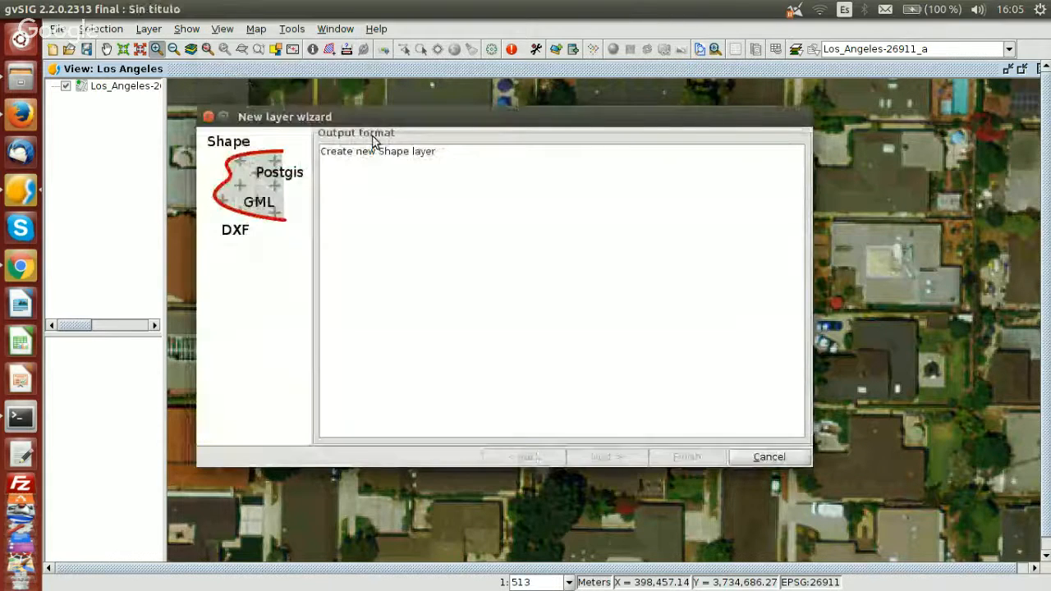
{"action": "left_click", "coordinate": [397, 157]}
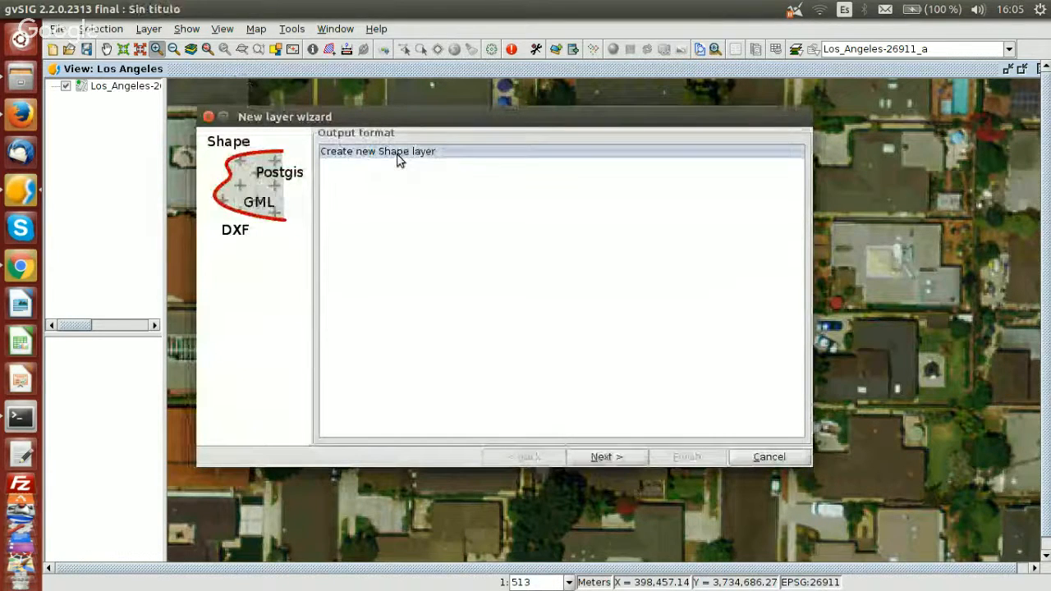
{"action": "left_click", "coordinate": [605, 458]}
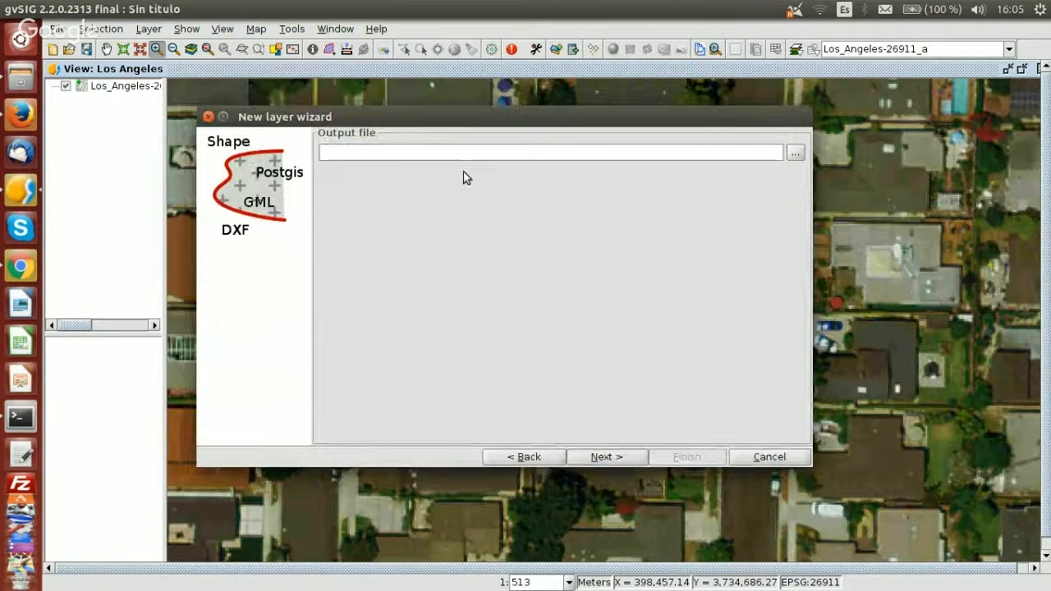
Set the new layer's output file to building in the Pruebas folder and choose SURFACE as its geometry type
{"action": "left_click", "coordinate": [795, 154]}
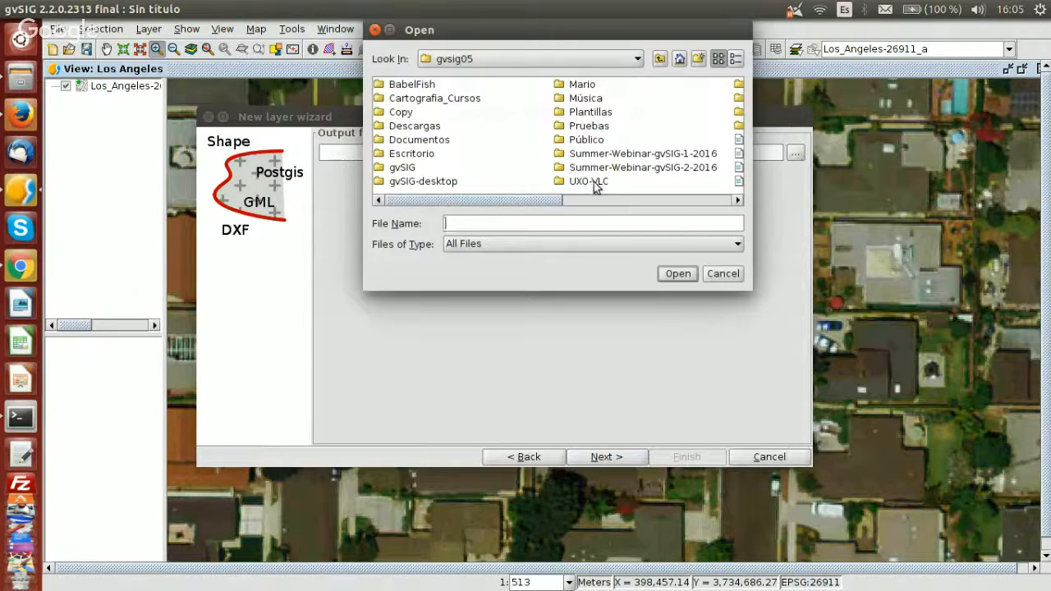
{"action": "double_click", "coordinate": [585, 126]}
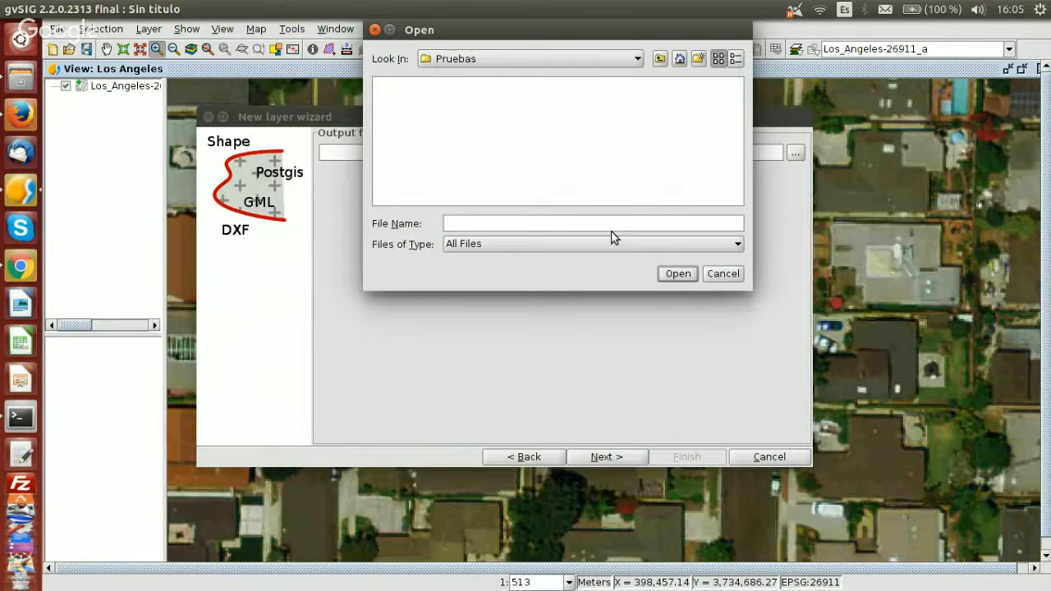
{"action": "type", "text": "building"}
{"action": "left_click", "coordinate": [675, 276]}
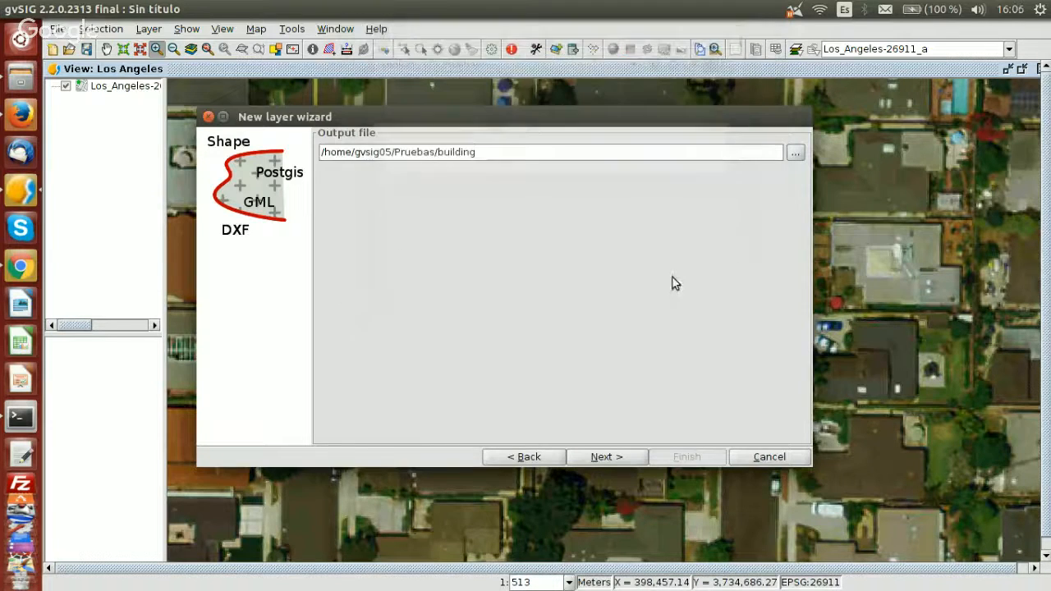
{"action": "left_click", "coordinate": [618, 459]}
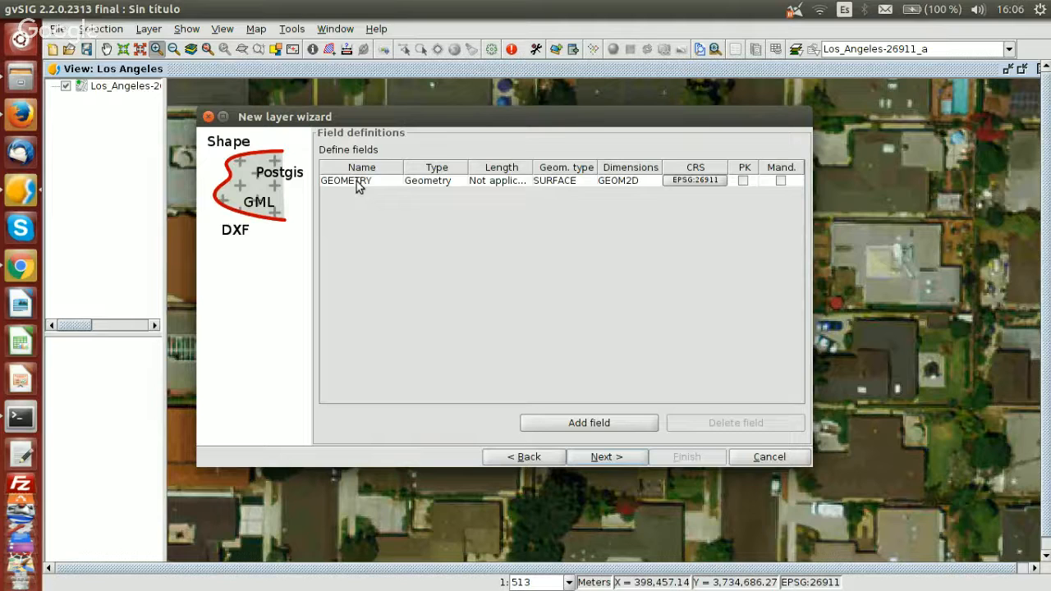
{"action": "left_click", "coordinate": [565, 182]}
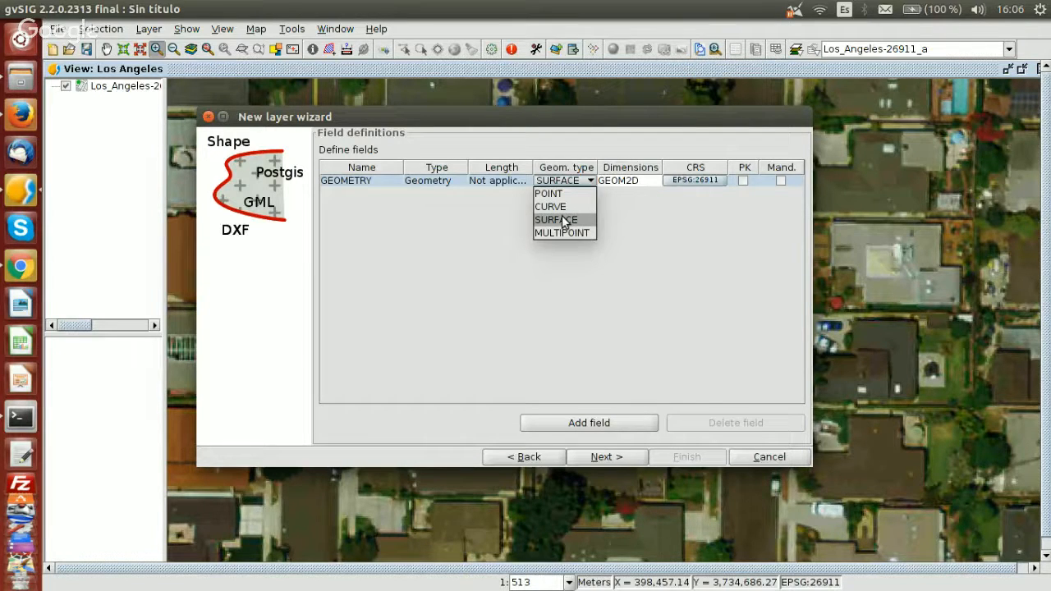
{"action": "left_click", "coordinate": [564, 220]}
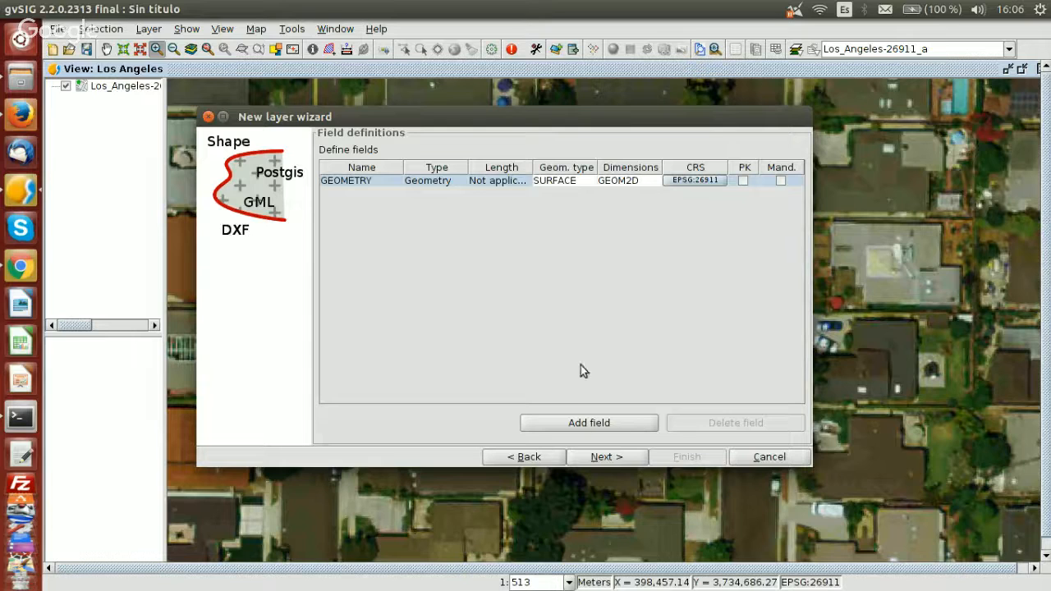
Add a field named Building to the new layer's field definitions, keeping its type as String
{"action": "left_click", "coordinate": [591, 425]}
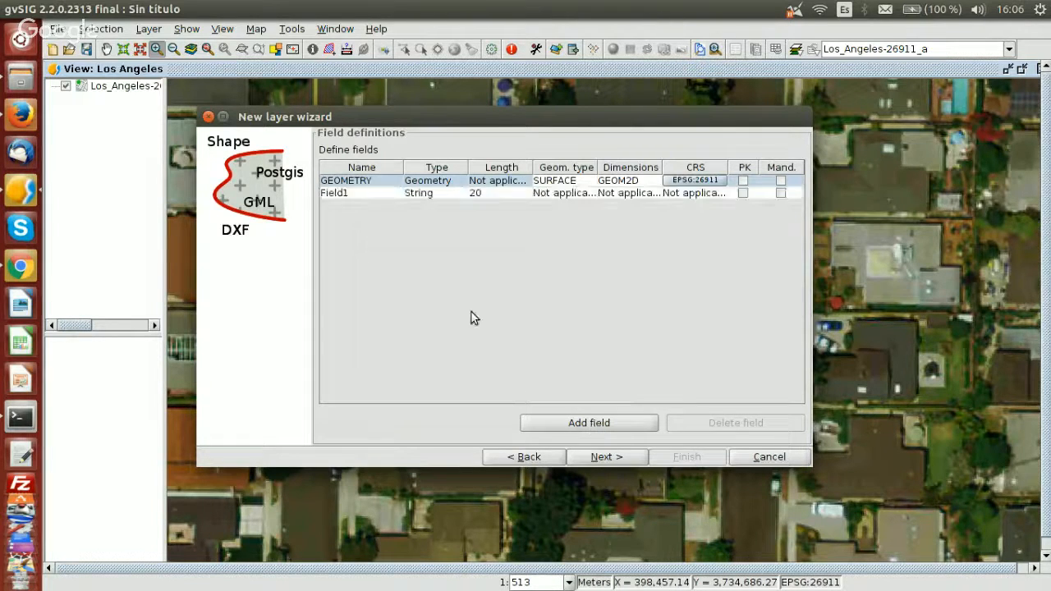
{"action": "double_click", "coordinate": [358, 195]}
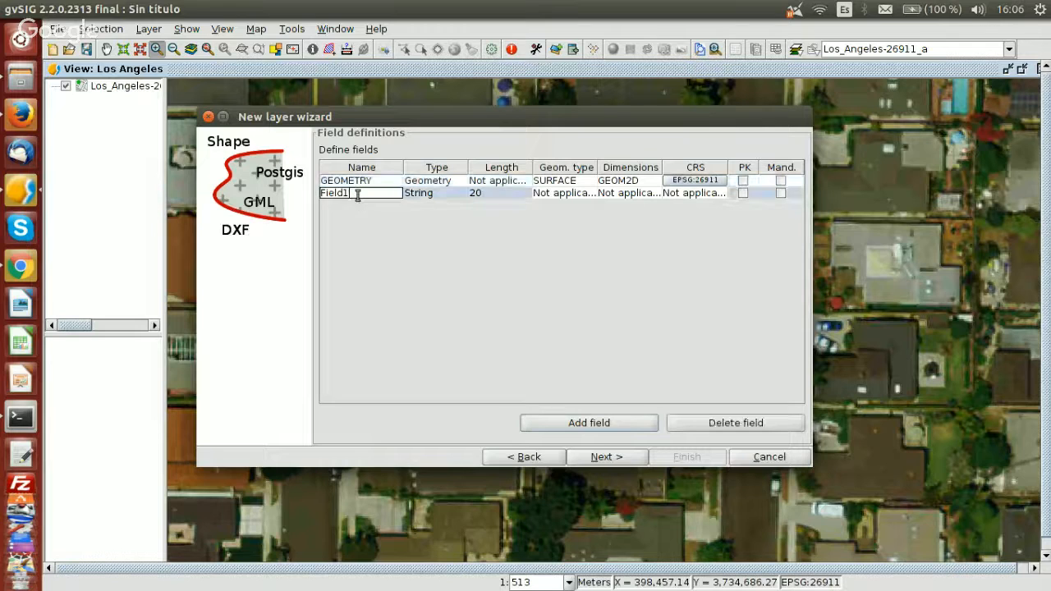
{"action": "double_click", "coordinate": [357, 194]}
{"action": "type", "text": "B"}
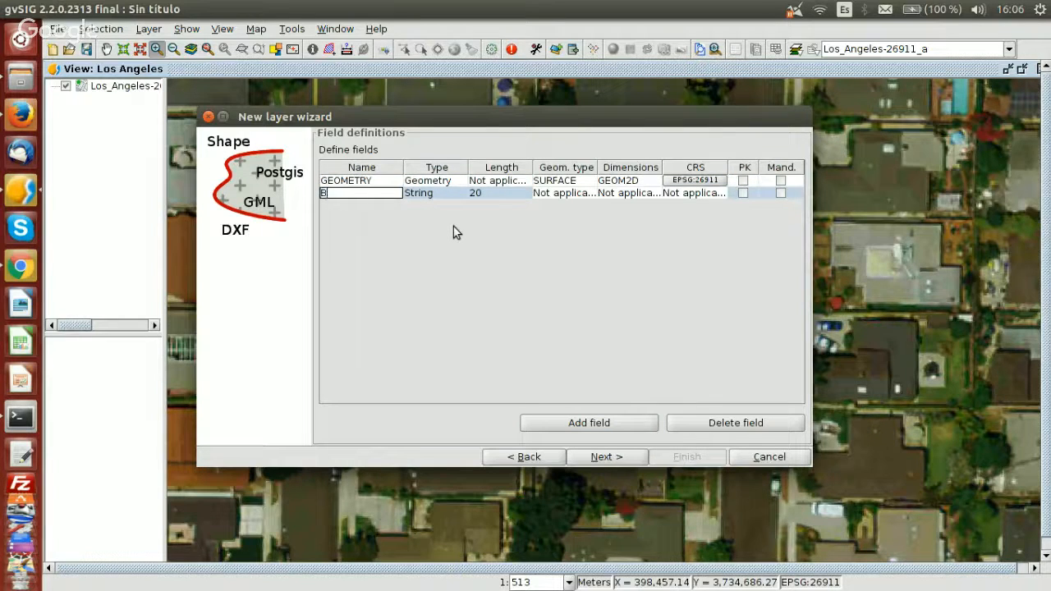
{"action": "type", "text": "uilding"}
{"action": "key", "text": "Return"}
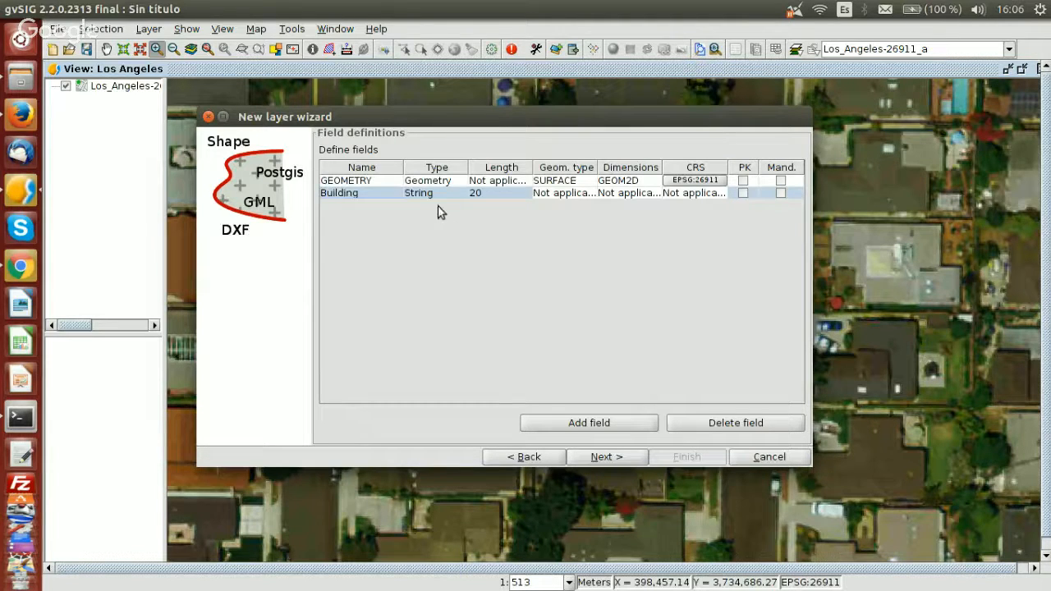
{"action": "left_click", "coordinate": [447, 195]}
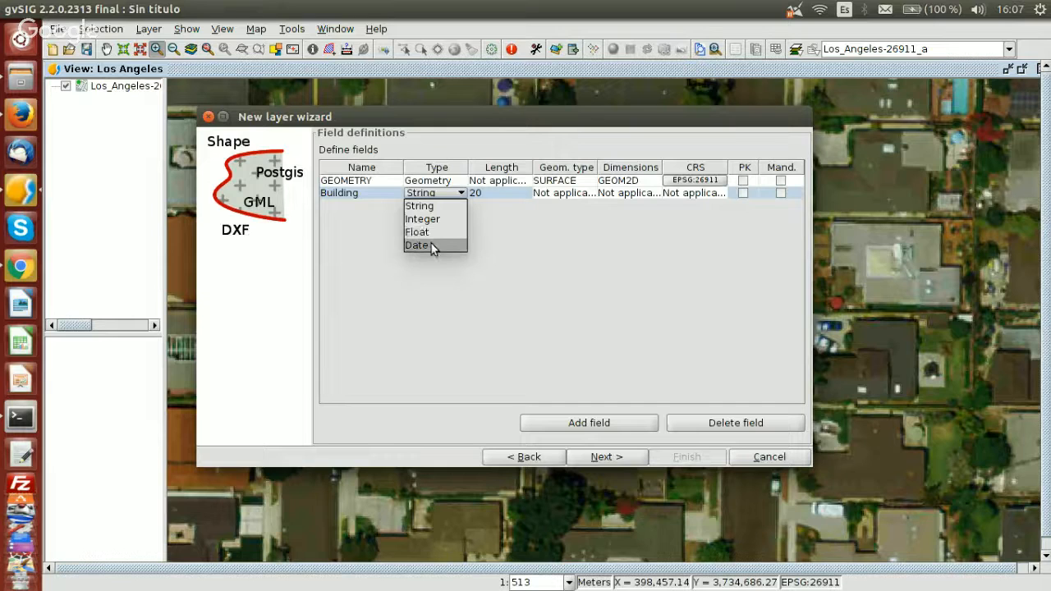
{"action": "left_click", "coordinate": [514, 232]}
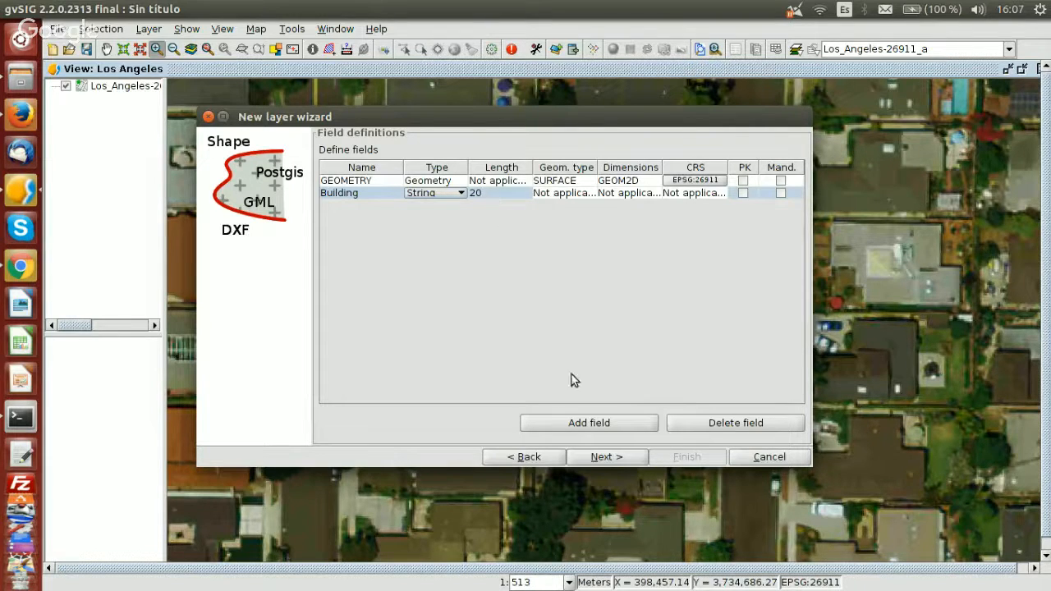
Finish creating the layer with it added to the view, and start editing the building layer in the maximized view
{"action": "left_click", "coordinate": [628, 459]}
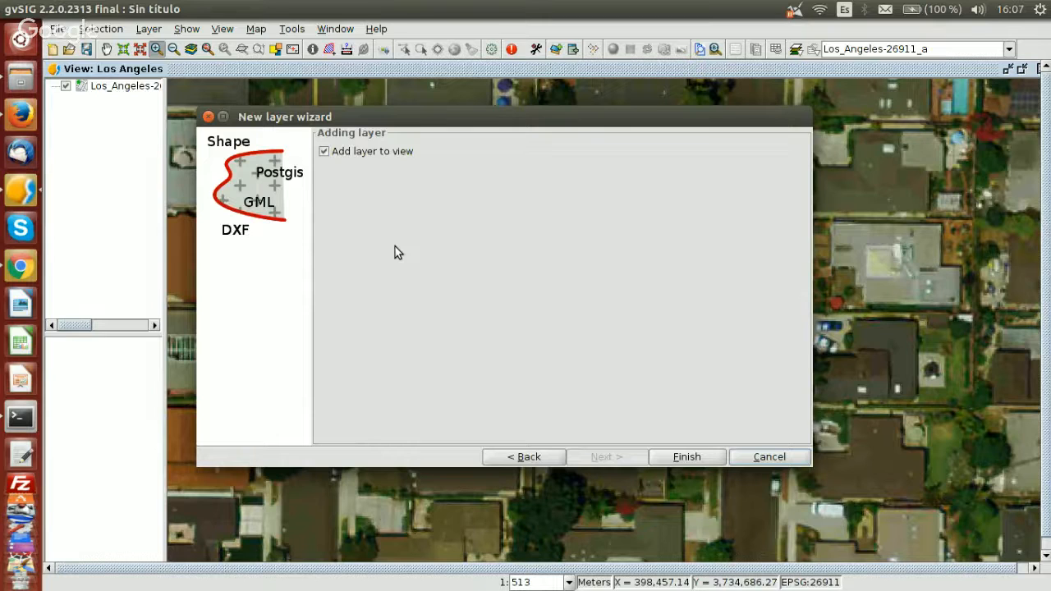
{"action": "left_click", "coordinate": [688, 458]}
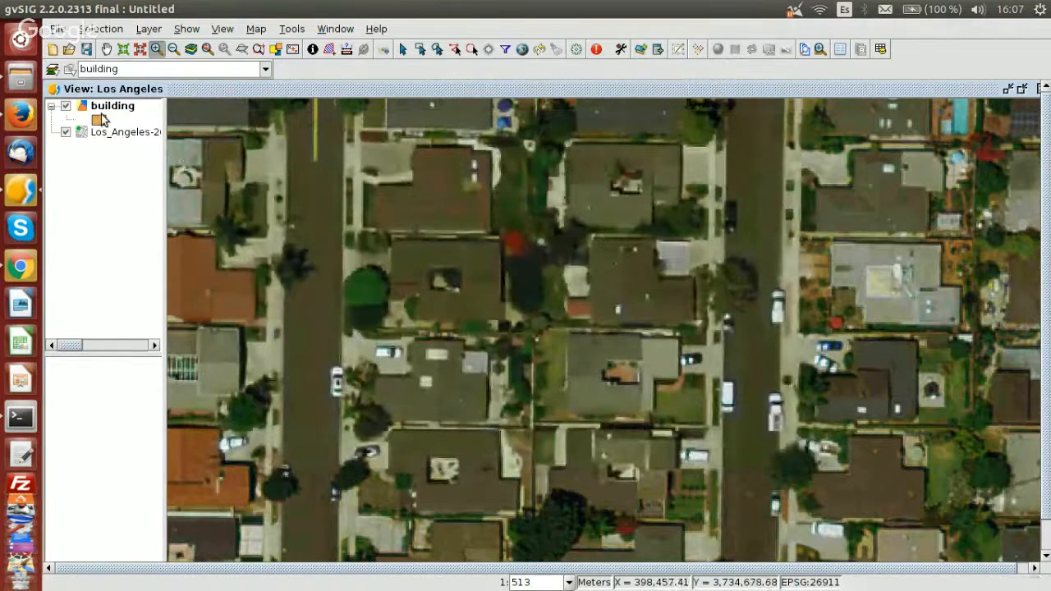
{"action": "left_click", "coordinate": [106, 115]}
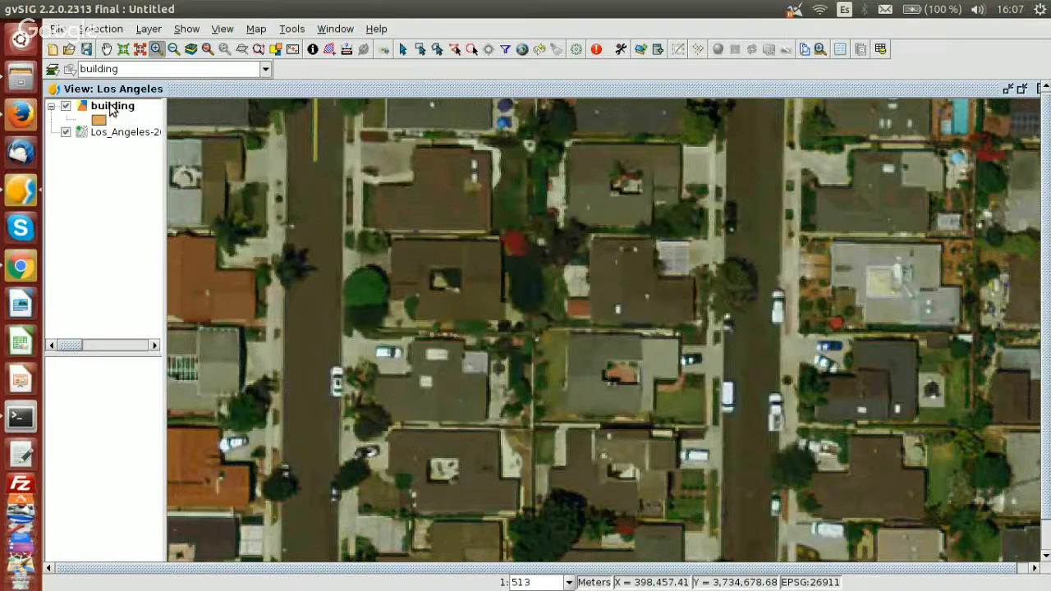
{"action": "right_click", "coordinate": [111, 111]}
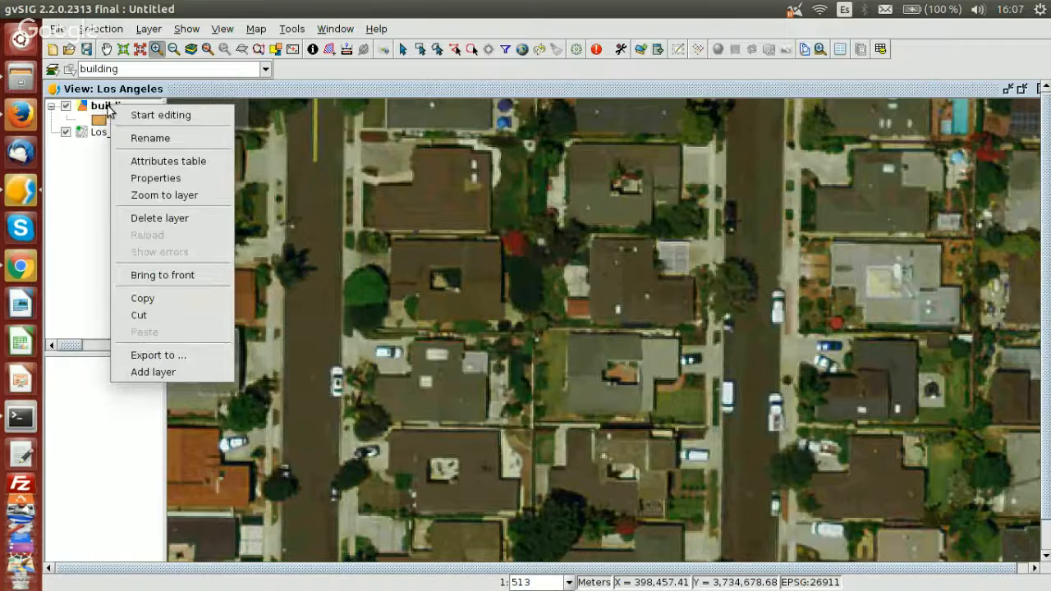
{"action": "left_click", "coordinate": [163, 116]}
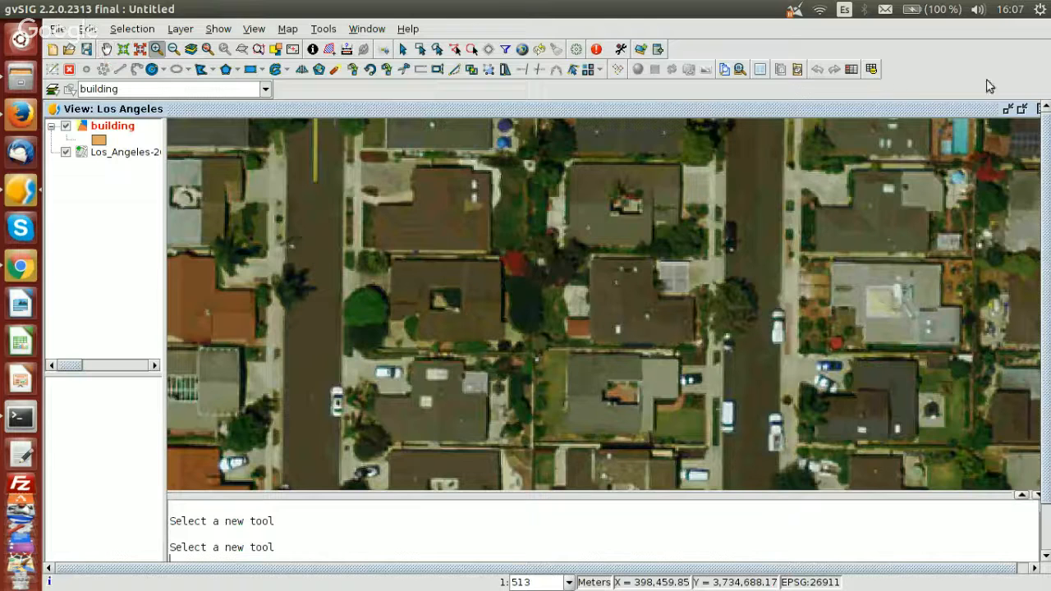
{"action": "left_click", "coordinate": [1022, 111]}
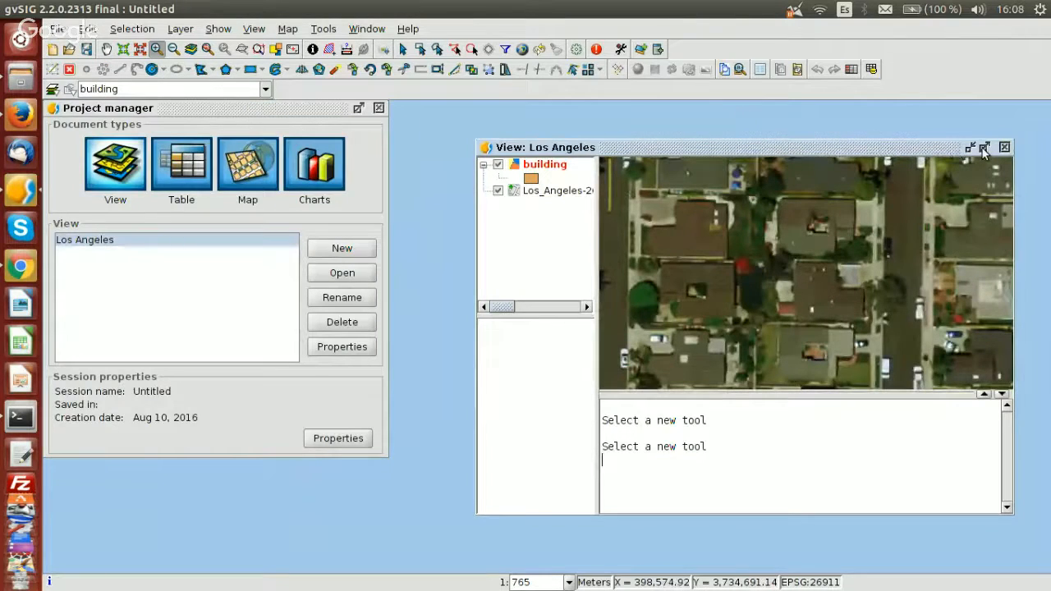
{"action": "left_click", "coordinate": [985, 148]}
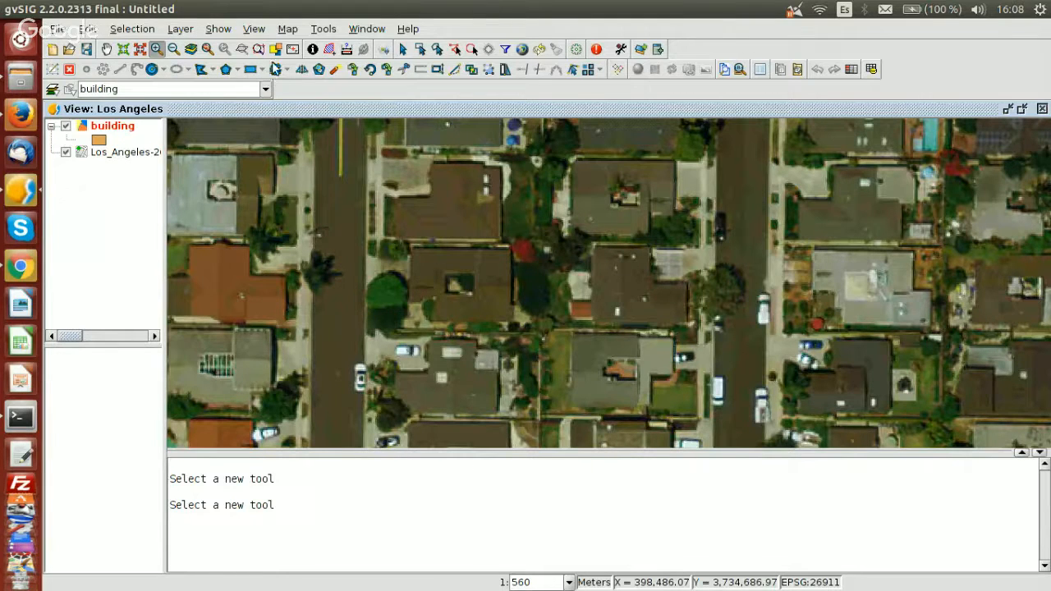
Insert a six-vertex polygon around the house beside the round green tree east of the left street, and close the polyline
{"action": "left_click", "coordinate": [202, 72]}
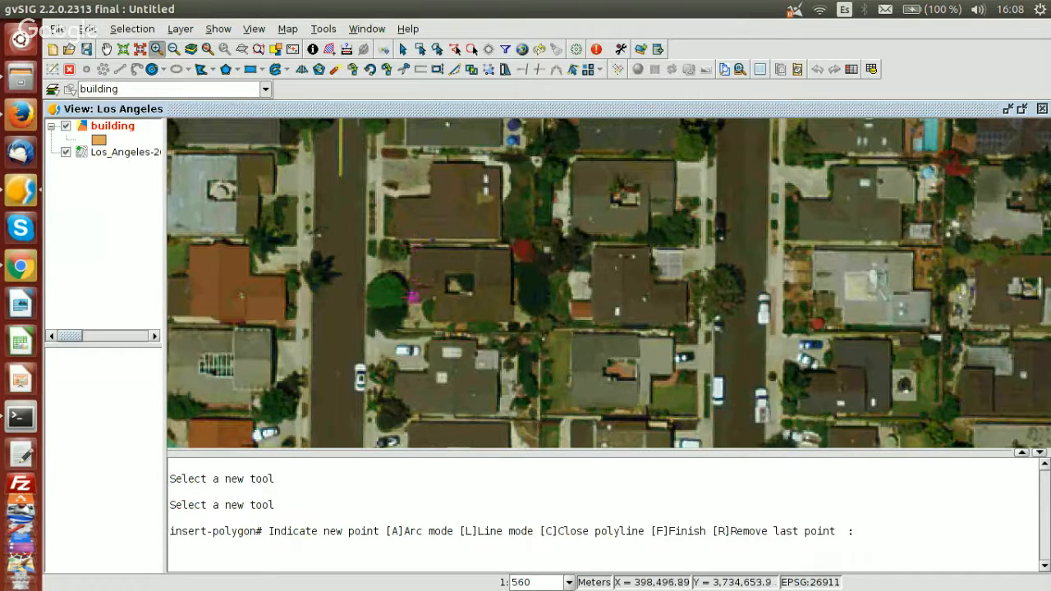
{"action": "left_click", "coordinate": [409, 301]}
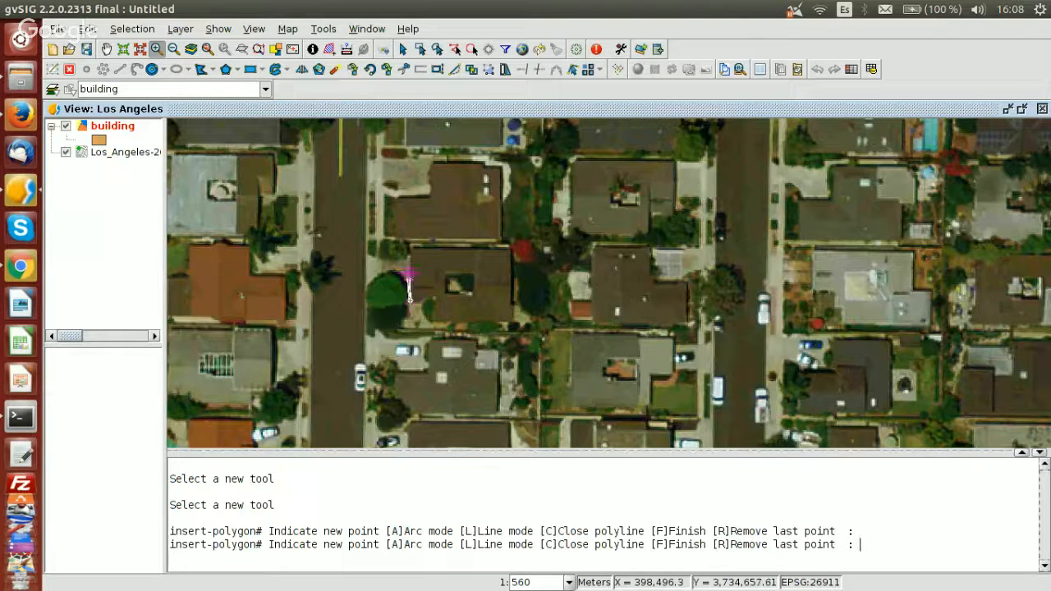
{"action": "left_click", "coordinate": [410, 252]}
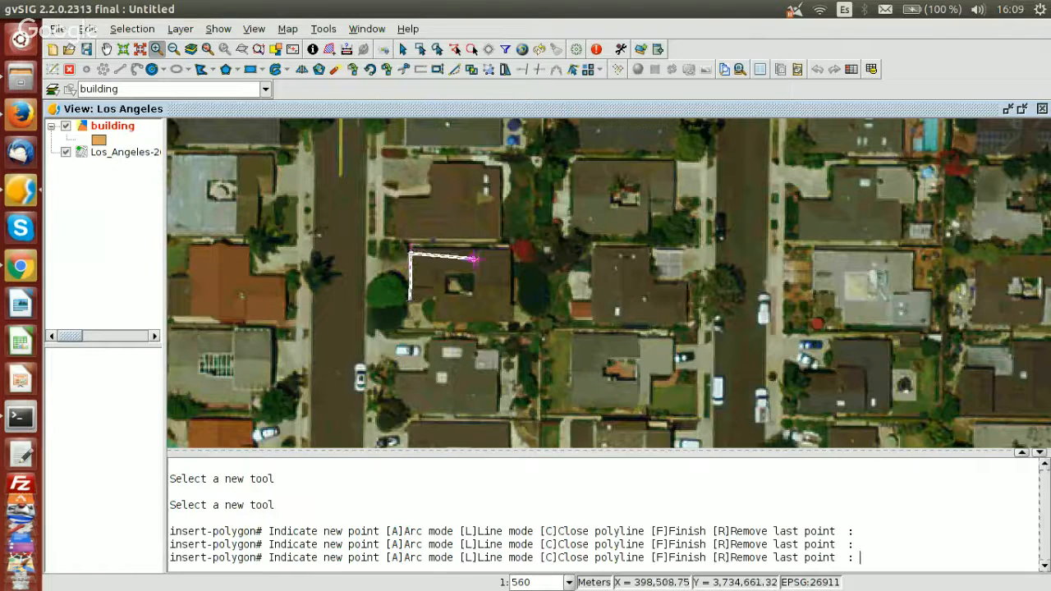
{"action": "left_click", "coordinate": [513, 252]}
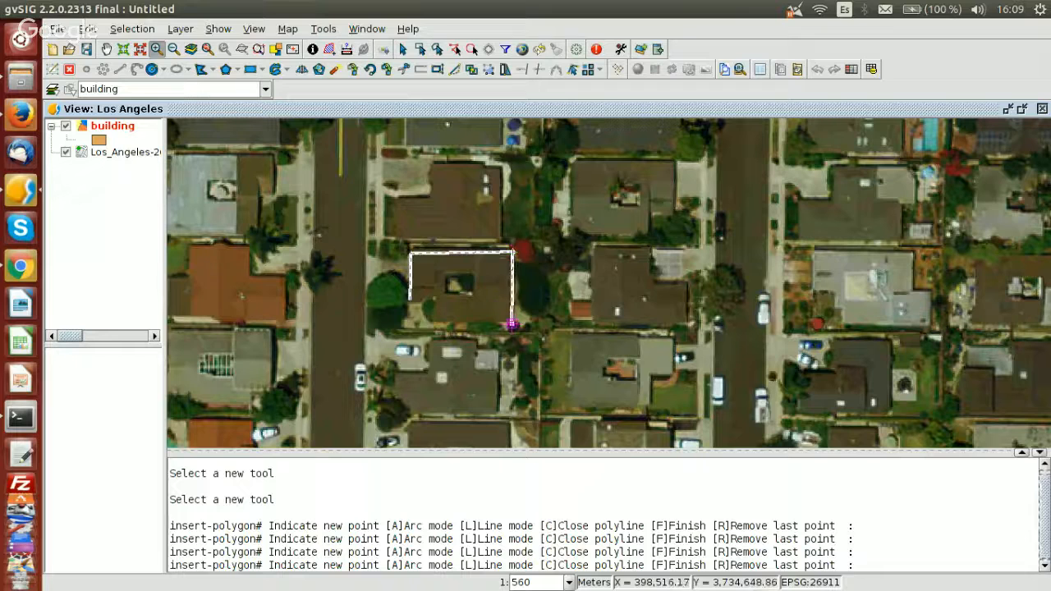
{"action": "left_click", "coordinate": [512, 324]}
{"action": "left_click", "coordinate": [433, 325]}
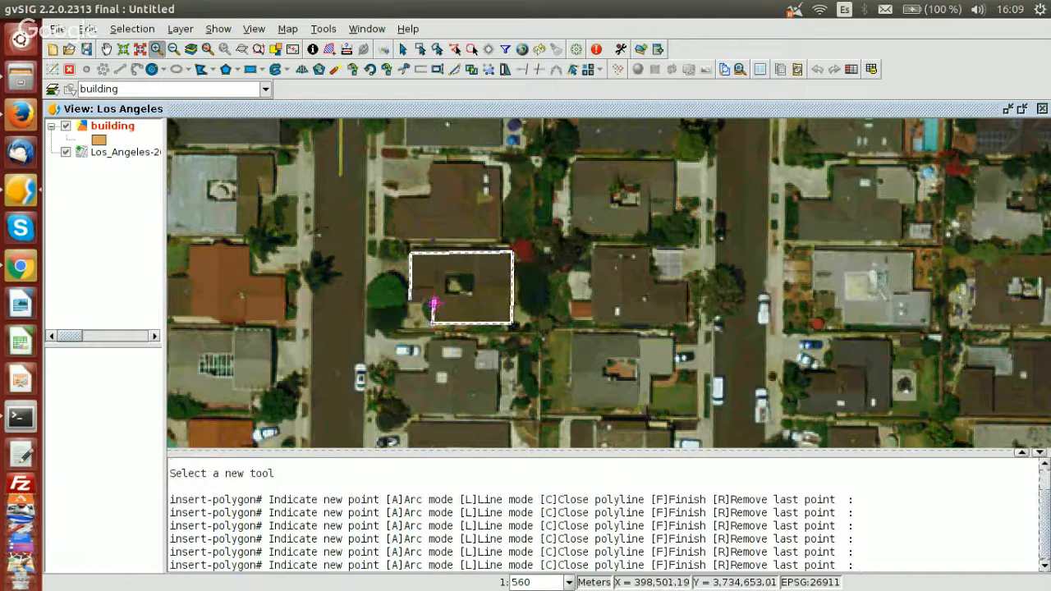
{"action": "left_click", "coordinate": [432, 300]}
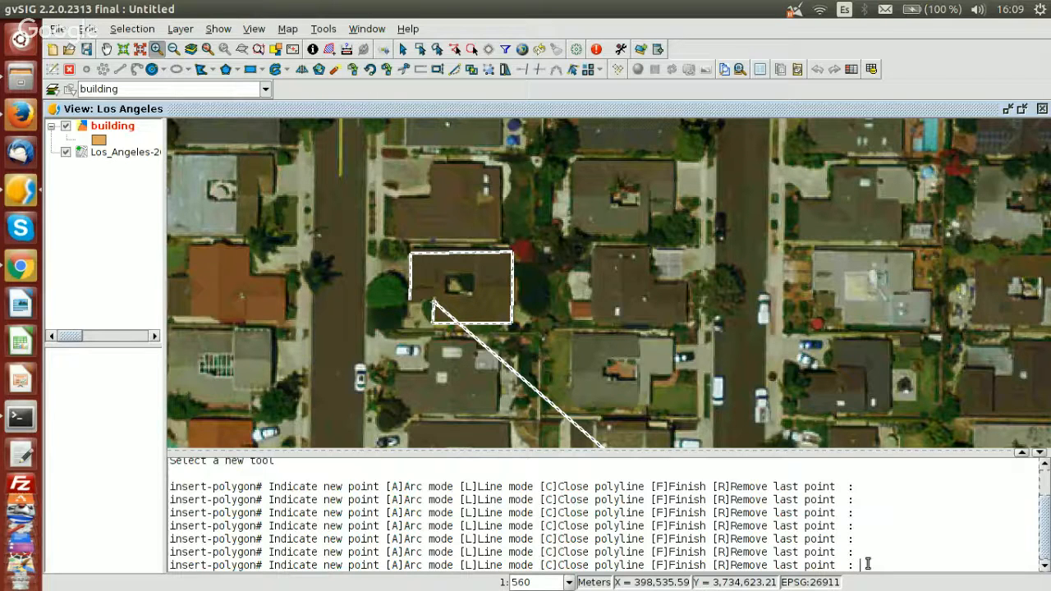
{"action": "right_click", "coordinate": [414, 345]}
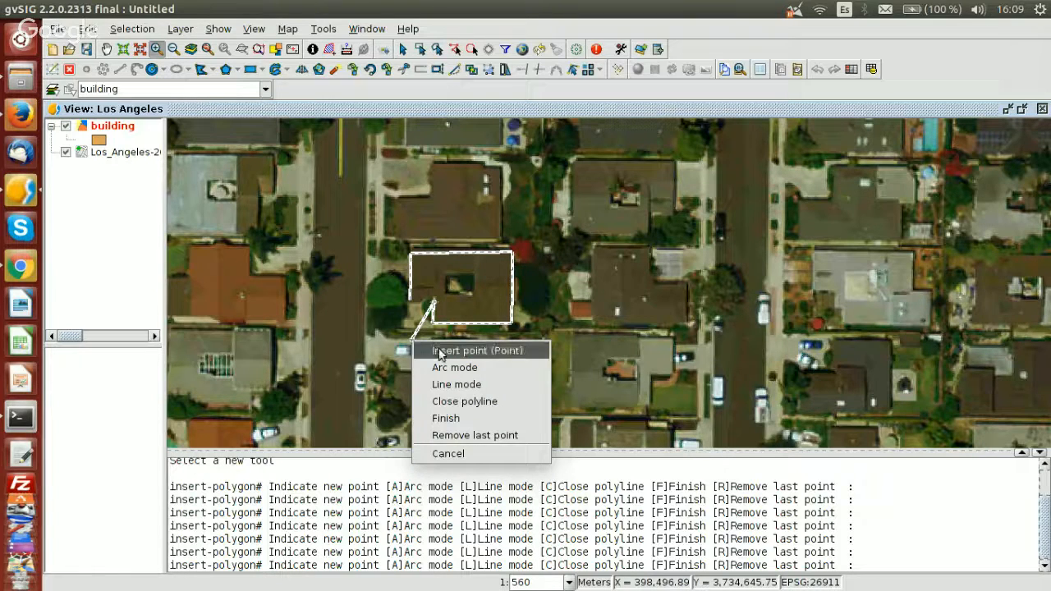
{"action": "left_click", "coordinate": [469, 405]}
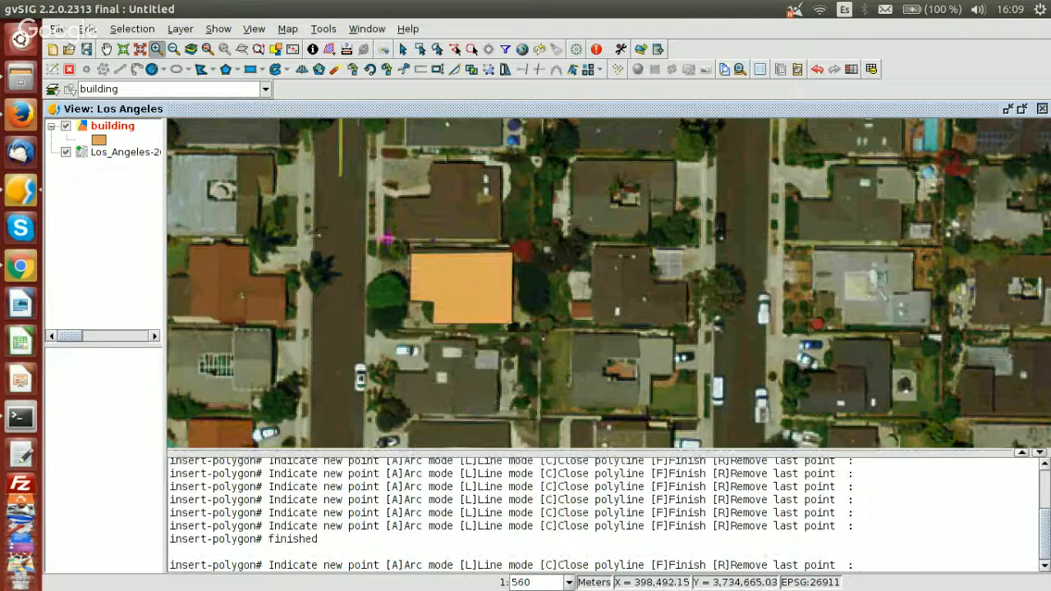
Trace a second six-vertex polygon around the L-shaped house directly north of the first polygon and finish it
{"action": "left_click", "coordinate": [395, 235]}
{"action": "left_click", "coordinate": [394, 195]}
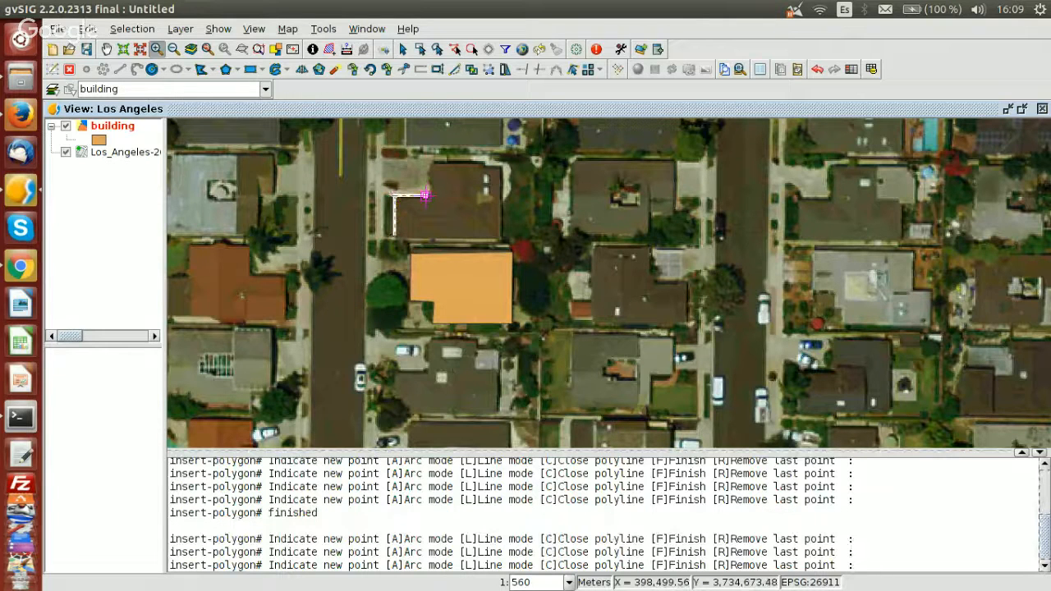
{"action": "left_click", "coordinate": [432, 196]}
{"action": "left_click", "coordinate": [432, 168]}
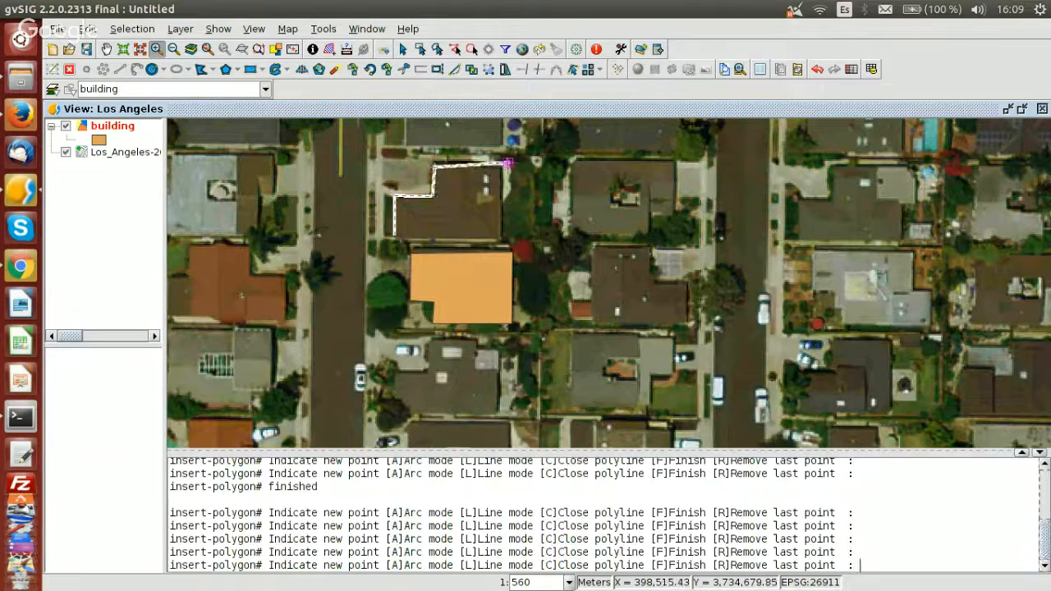
{"action": "left_click", "coordinate": [501, 169]}
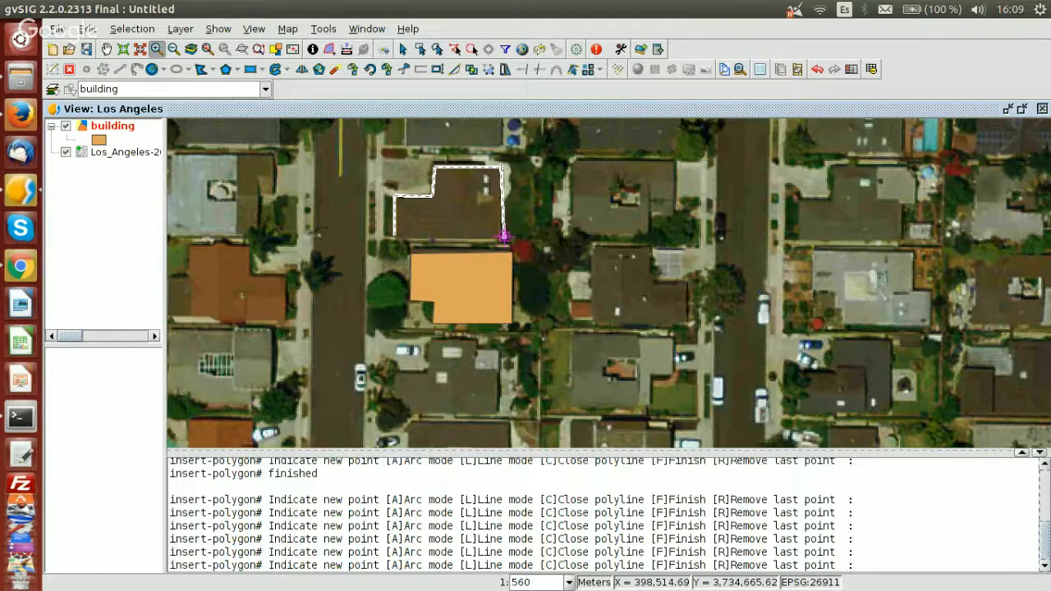
{"action": "double_click", "coordinate": [500, 240]}
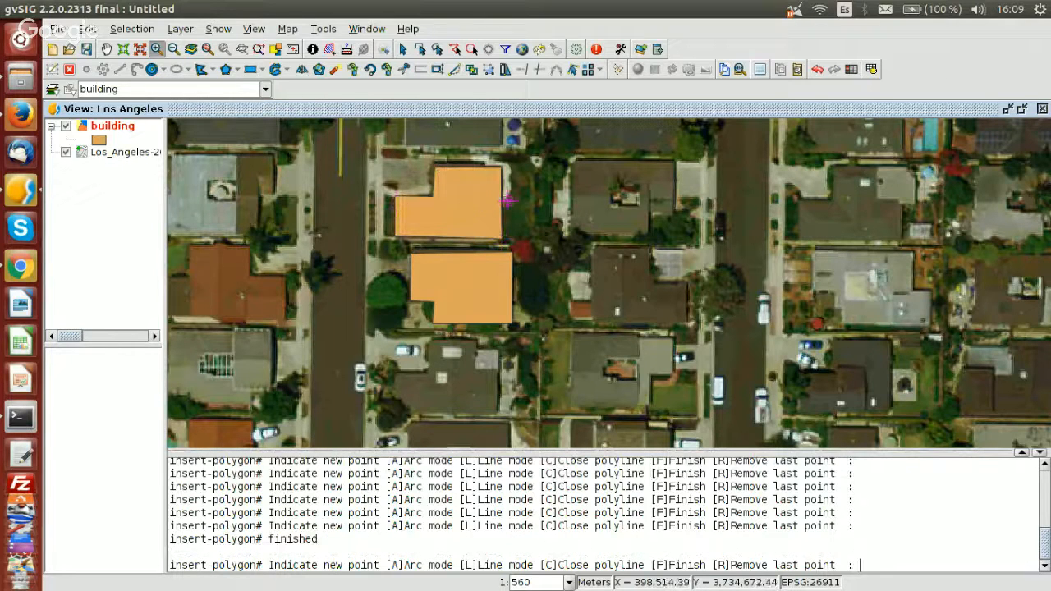
Trace a third six-vertex polygon around the house east of the second polygon and end it with the Finish option F
{"action": "left_click", "coordinate": [574, 233]}
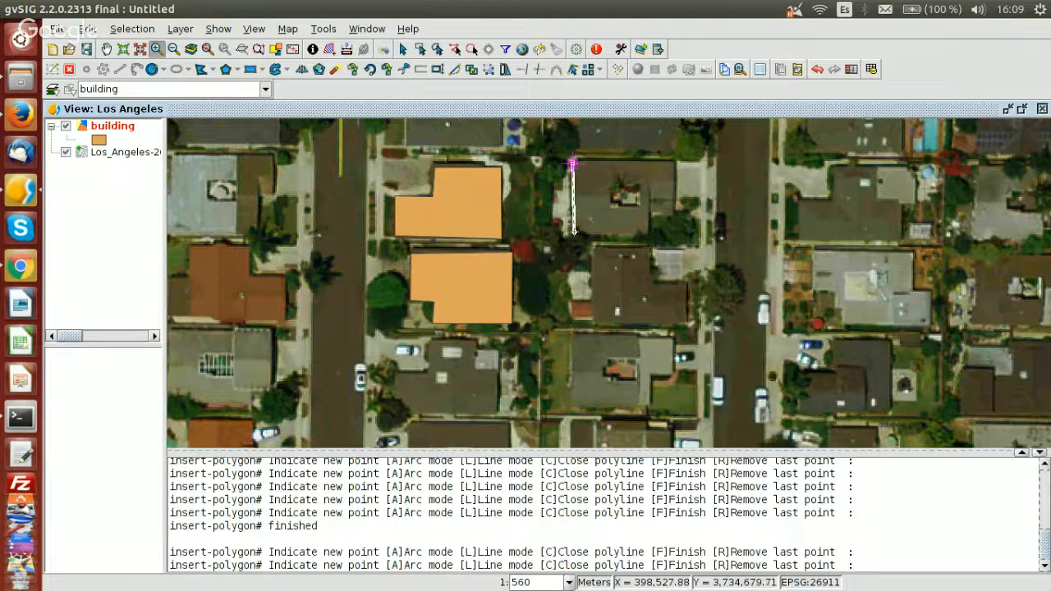
{"action": "left_click", "coordinate": [575, 163]}
{"action": "left_click", "coordinate": [672, 163]}
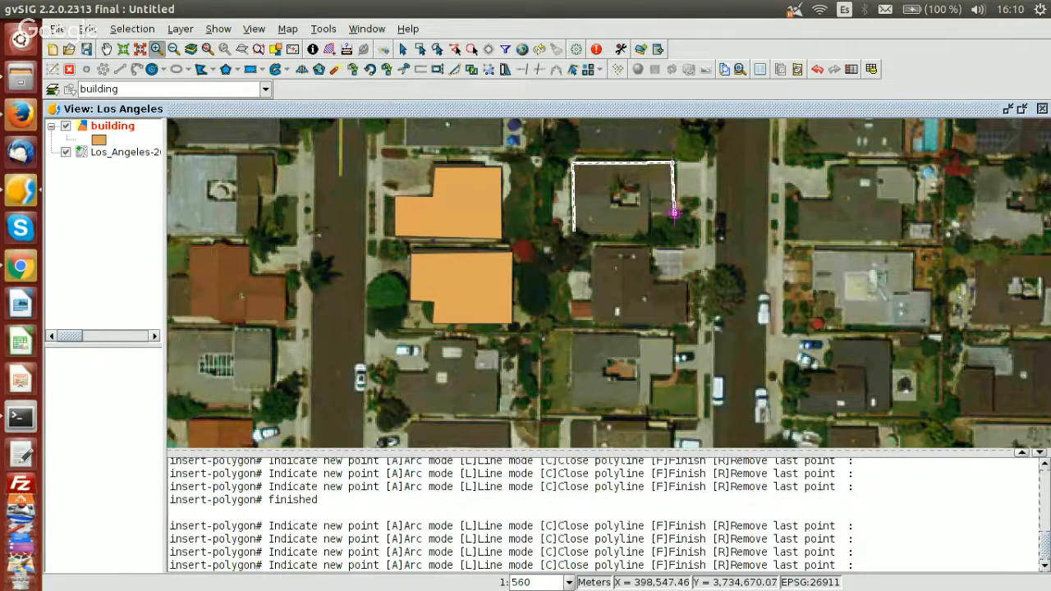
{"action": "left_click", "coordinate": [671, 213]}
{"action": "left_click", "coordinate": [648, 213]}
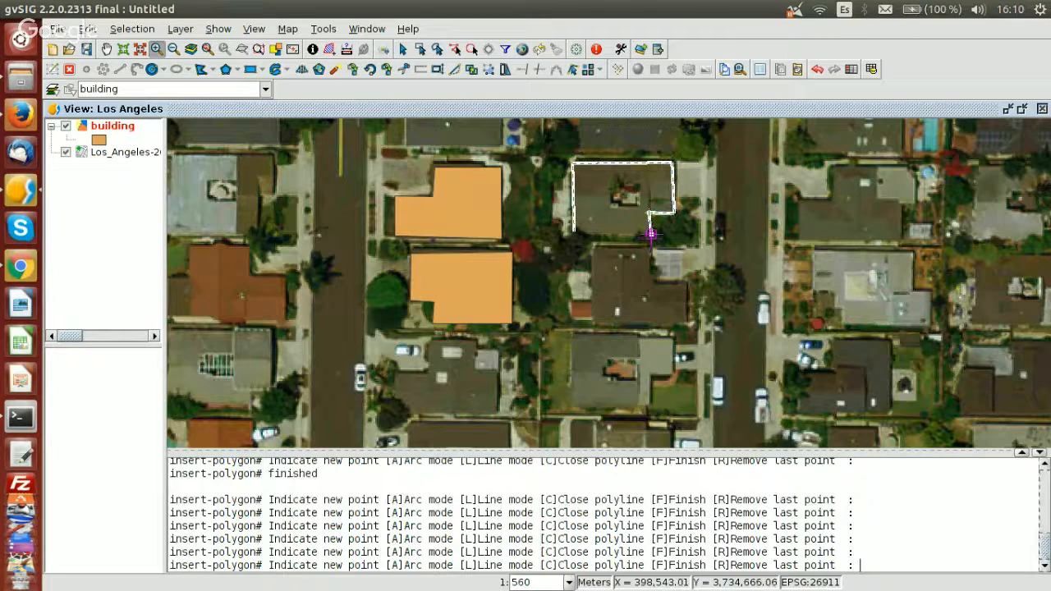
{"action": "left_click", "coordinate": [649, 236]}
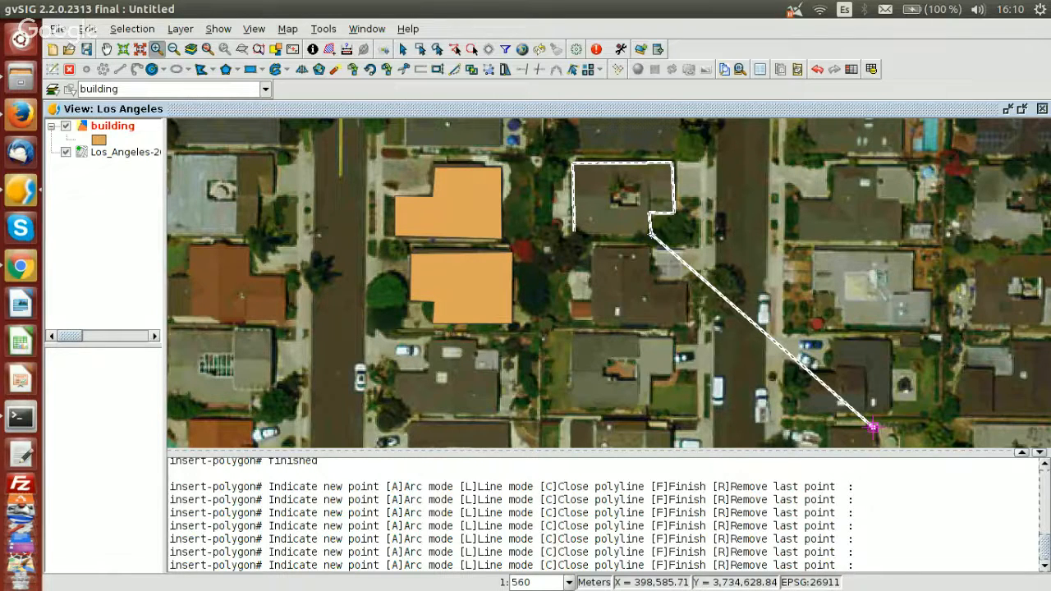
{"action": "type", "text": "F"}
{"action": "key", "text": "Return"}
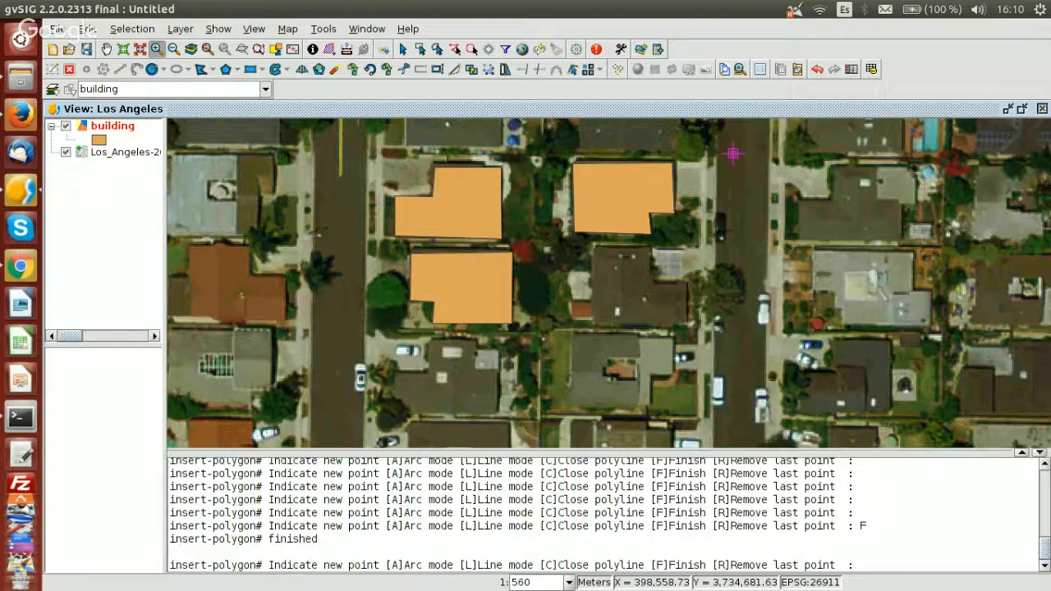
Open the building layer's attribute table and fill the Building field of the three records with Building 1, 2 and 3
{"action": "left_click", "coordinate": [871, 73]}
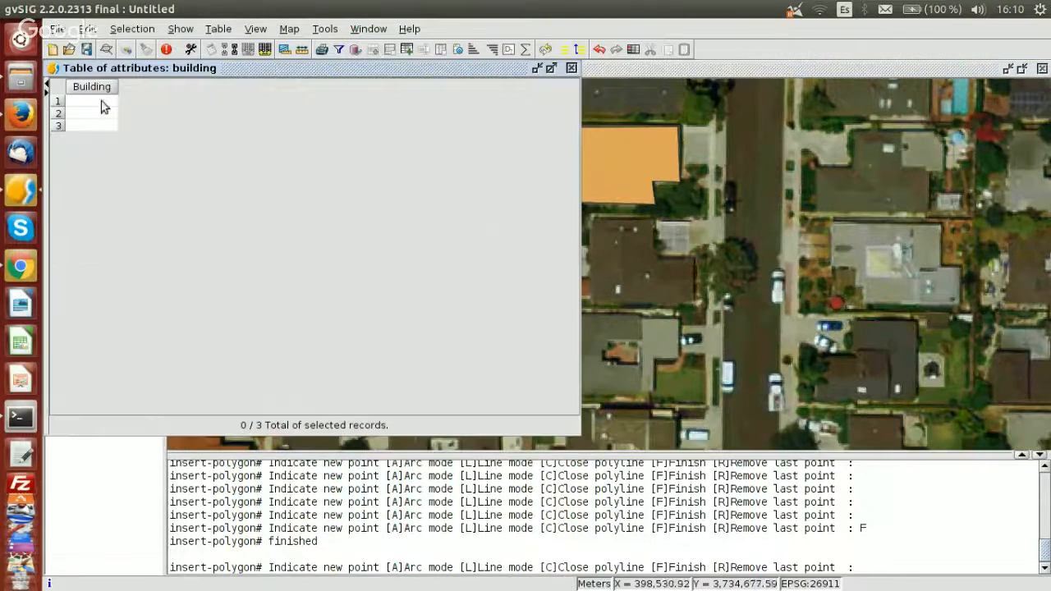
{"action": "double_click", "coordinate": [105, 101]}
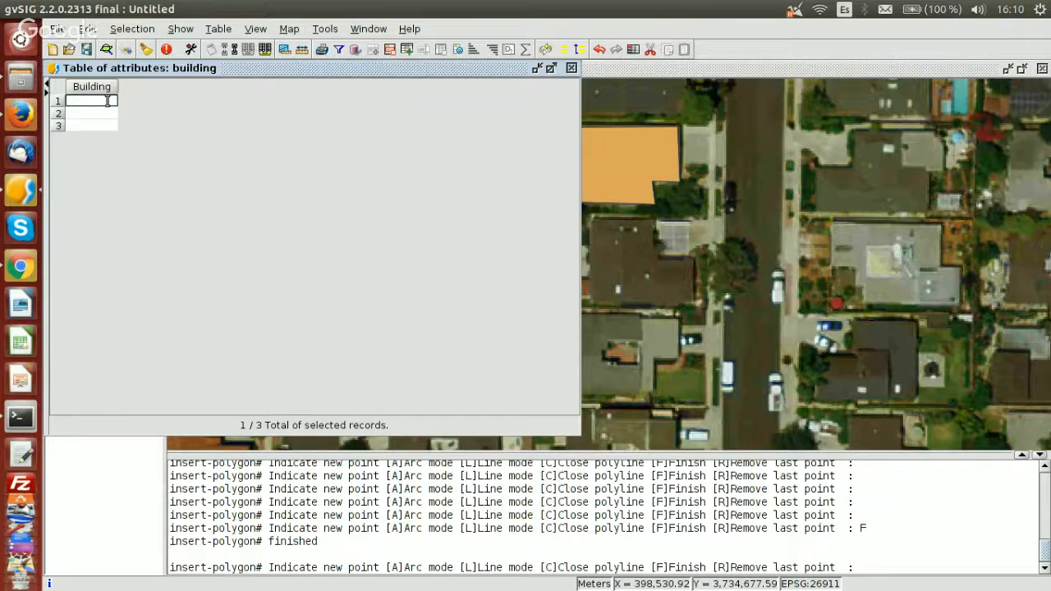
{"action": "type", "text": "Building"}
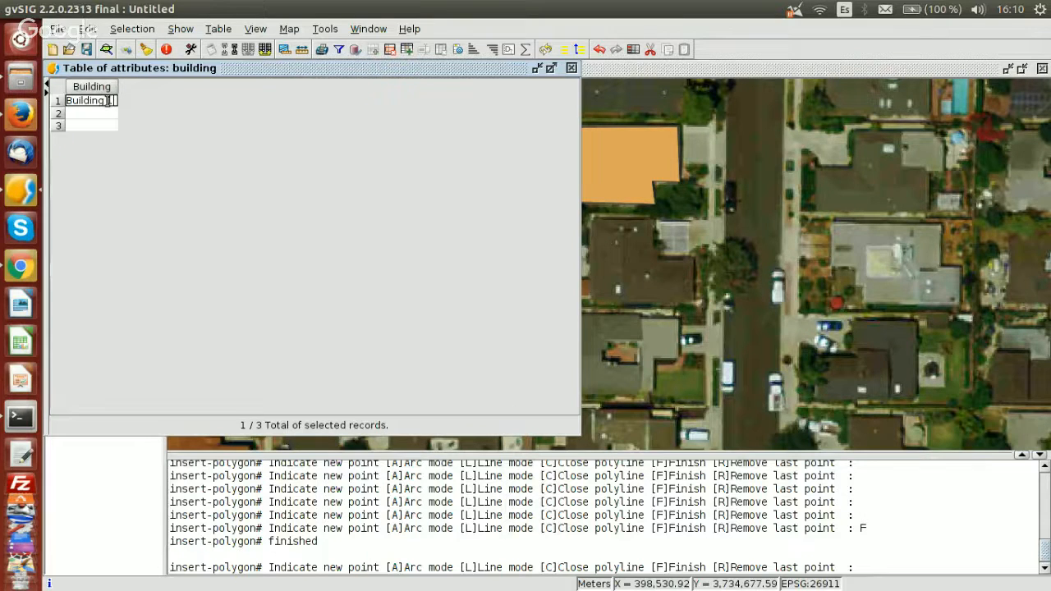
{"action": "type", "text": " 1"}
{"action": "key", "text": "Return"}
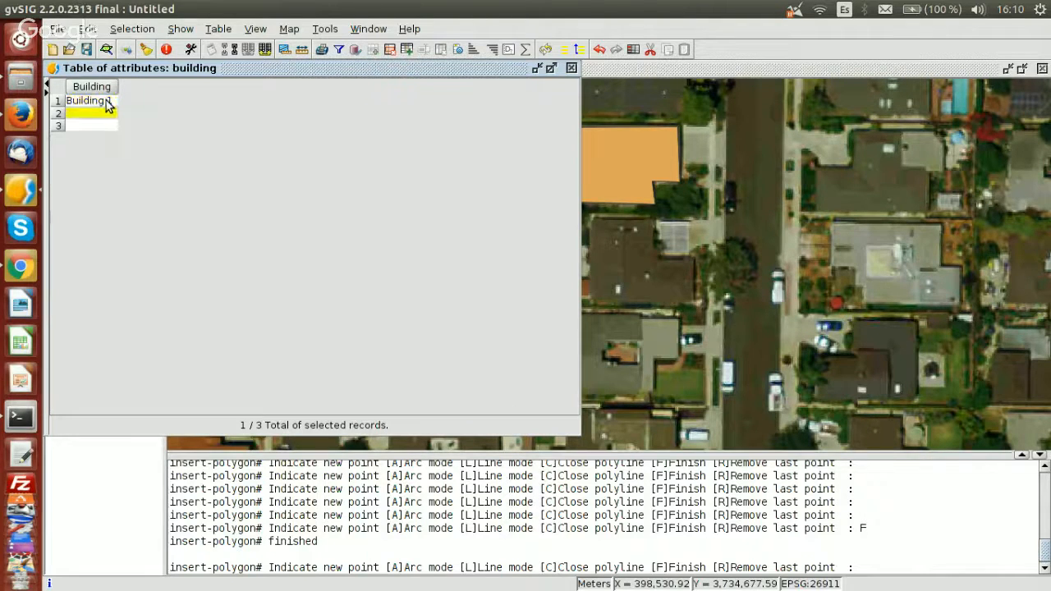
{"action": "type", "text": "2"}
{"action": "key", "text": "Return"}
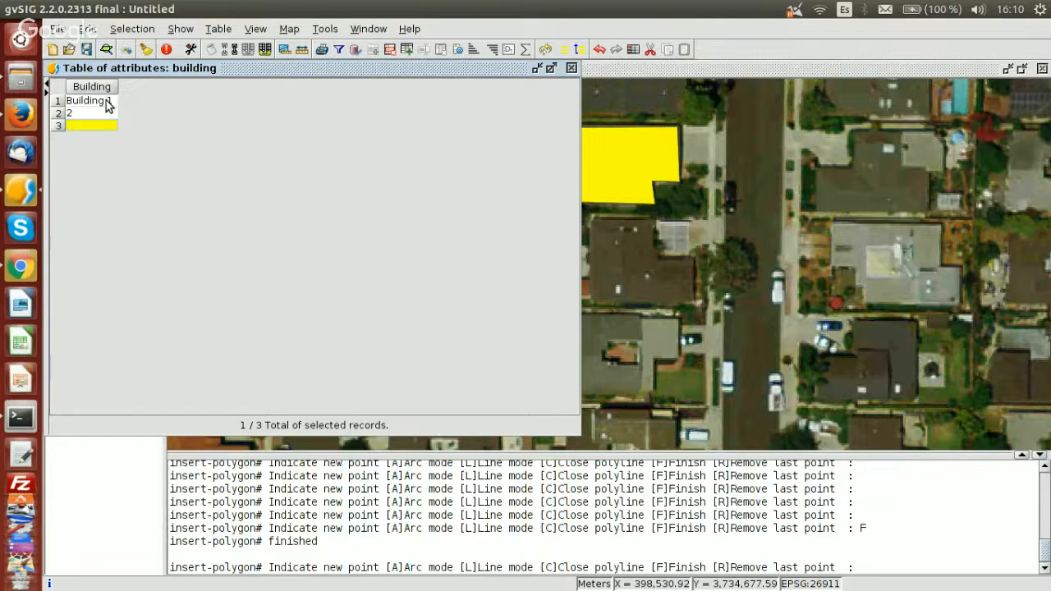
{"action": "type", "text": "3"}
Select the first building record and duplicate its polygon onto the dark-roofed house east of the second street, south of the light-grey roof
{"action": "left_click", "coordinate": [107, 102]}
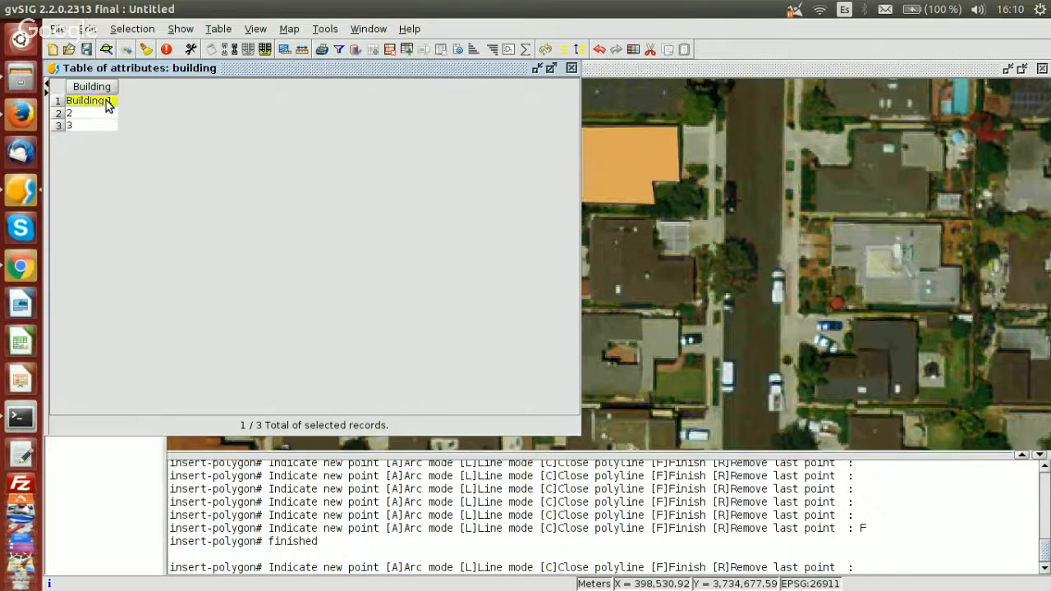
{"action": "left_click", "coordinate": [609, 69]}
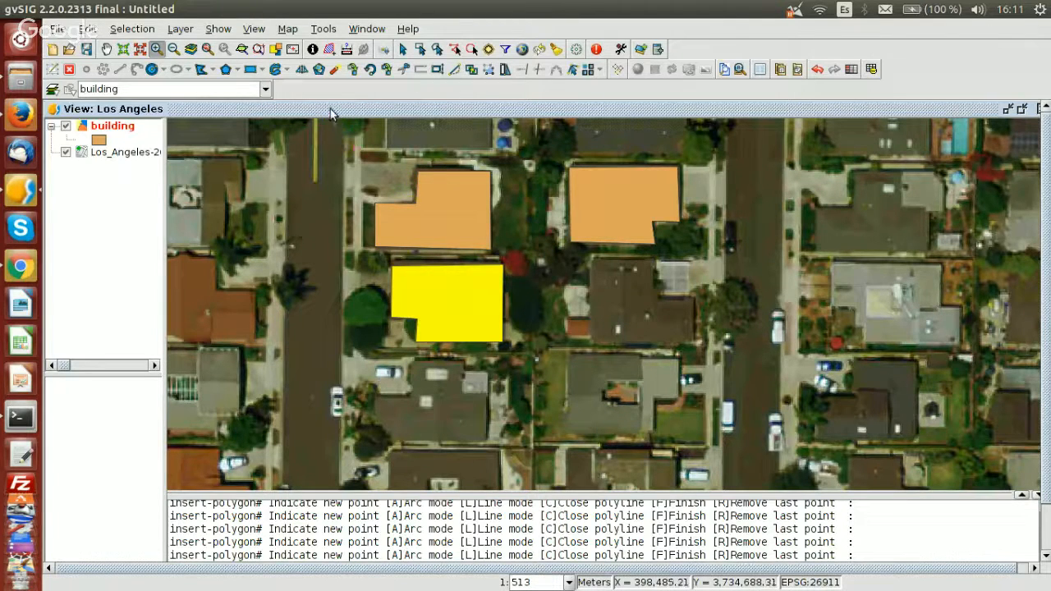
{"action": "left_click", "coordinate": [387, 71]}
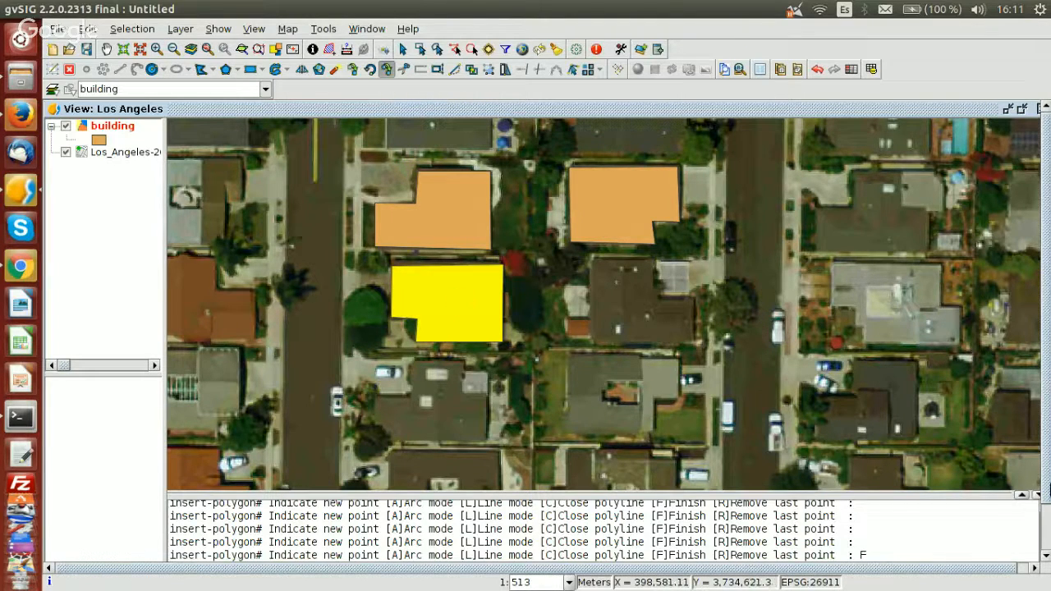
{"action": "key", "text": "Return"}
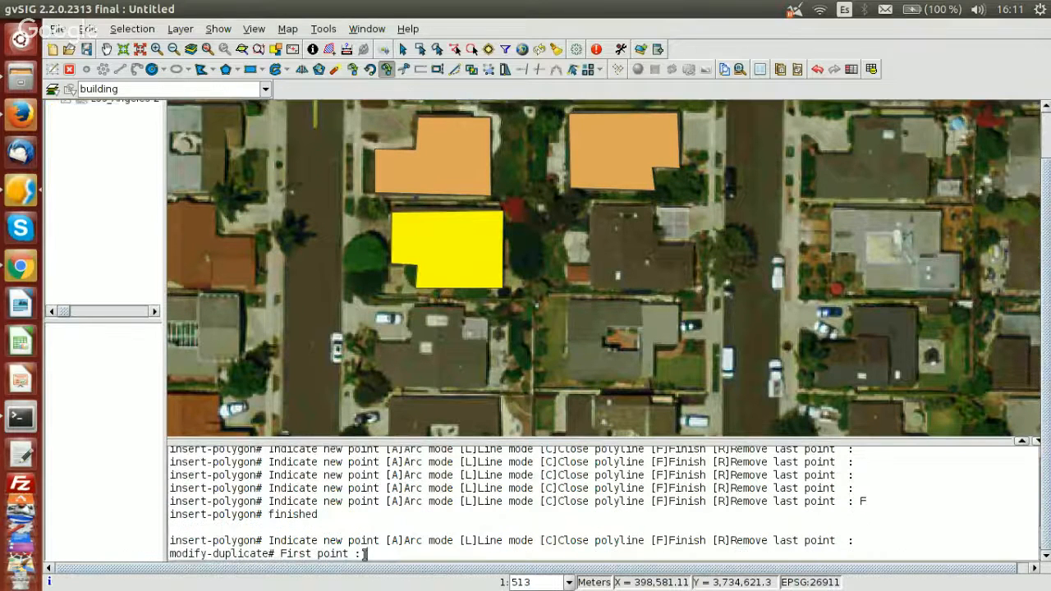
{"action": "left_click", "coordinate": [442, 251]}
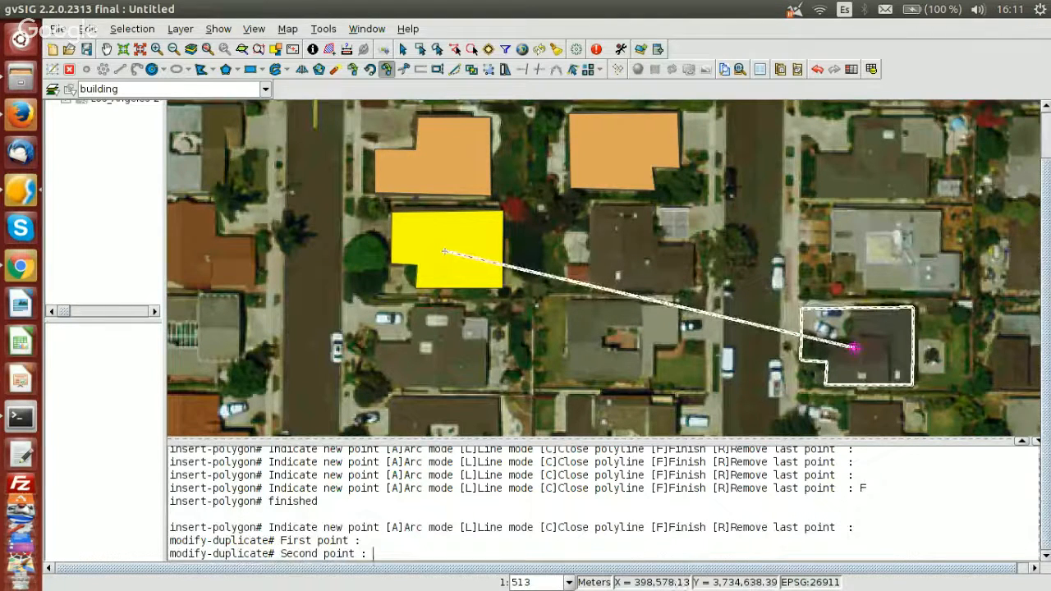
{"action": "left_click", "coordinate": [852, 348]}
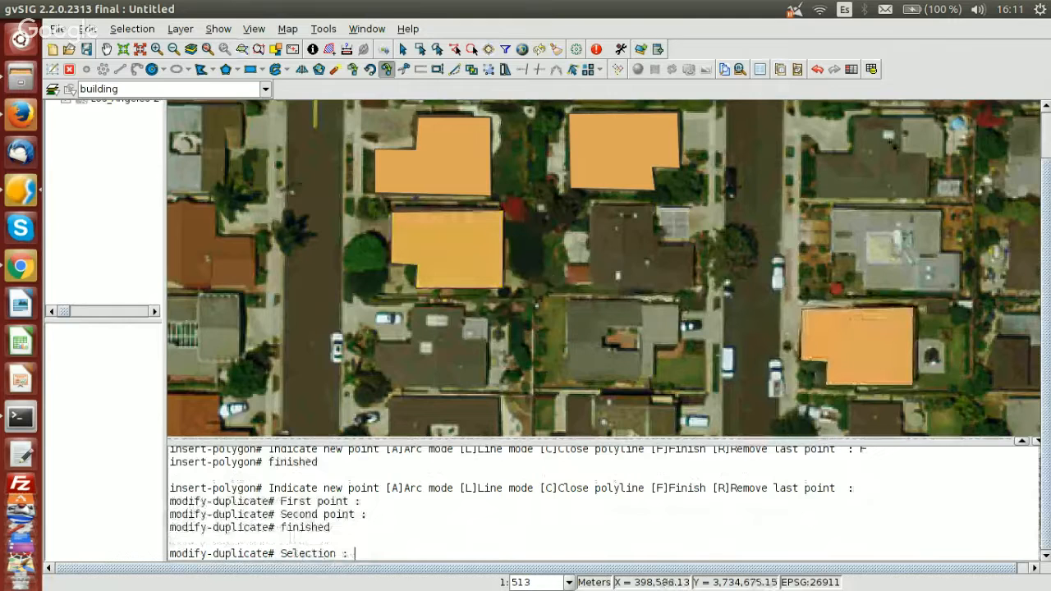
Move the duplicated polygon east of the second street using first point 0,0 and second point 10,10
{"action": "scroll", "coordinate": [522, 179], "scroll_direction": "up", "scroll_amount": 1}
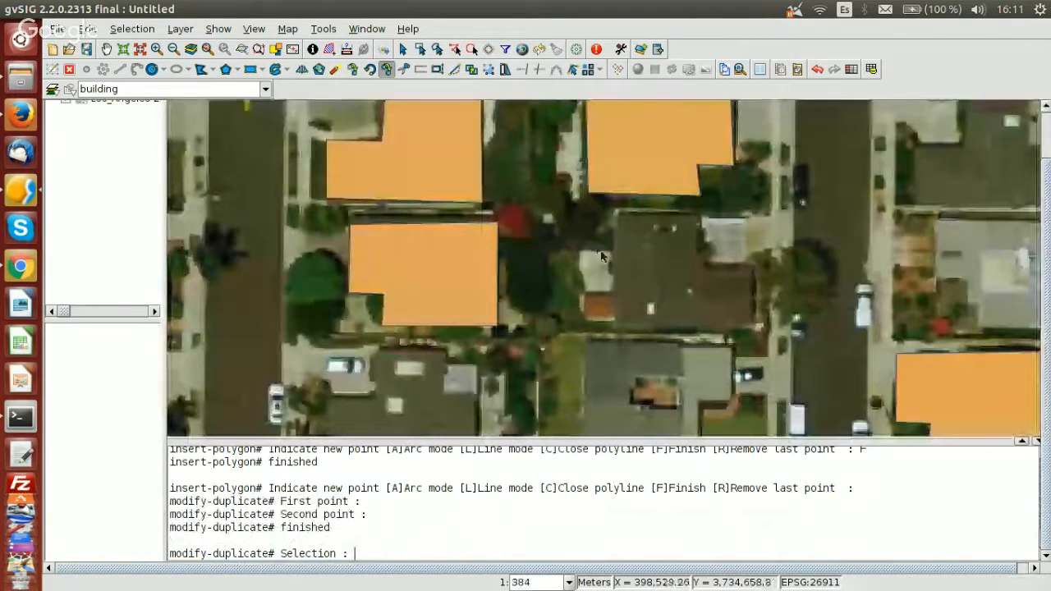
{"action": "scroll", "coordinate": [599, 256], "scroll_direction": "down", "scroll_amount": 2}
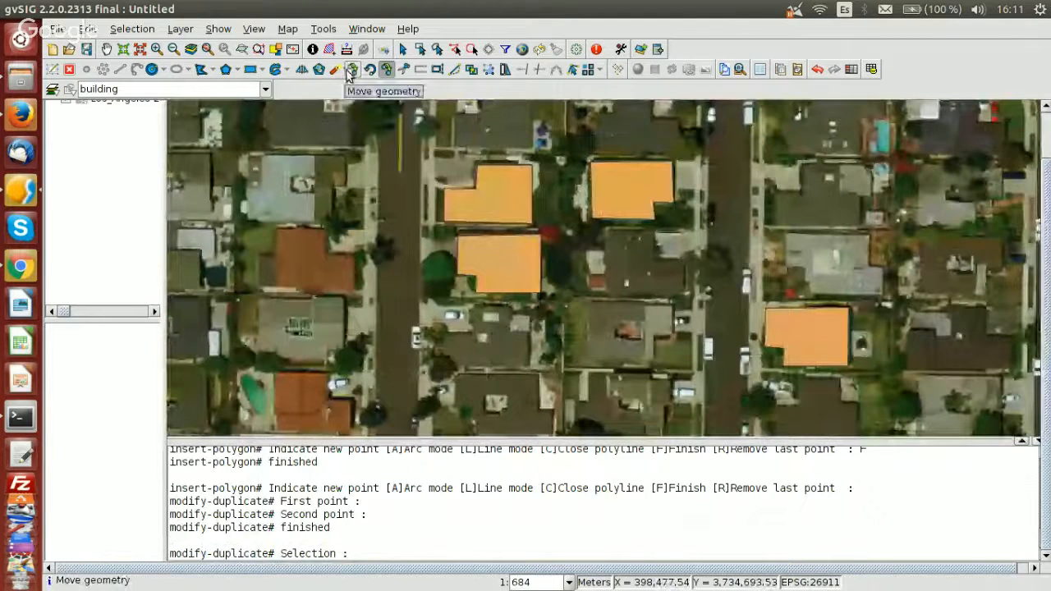
{"action": "left_click", "coordinate": [351, 69]}
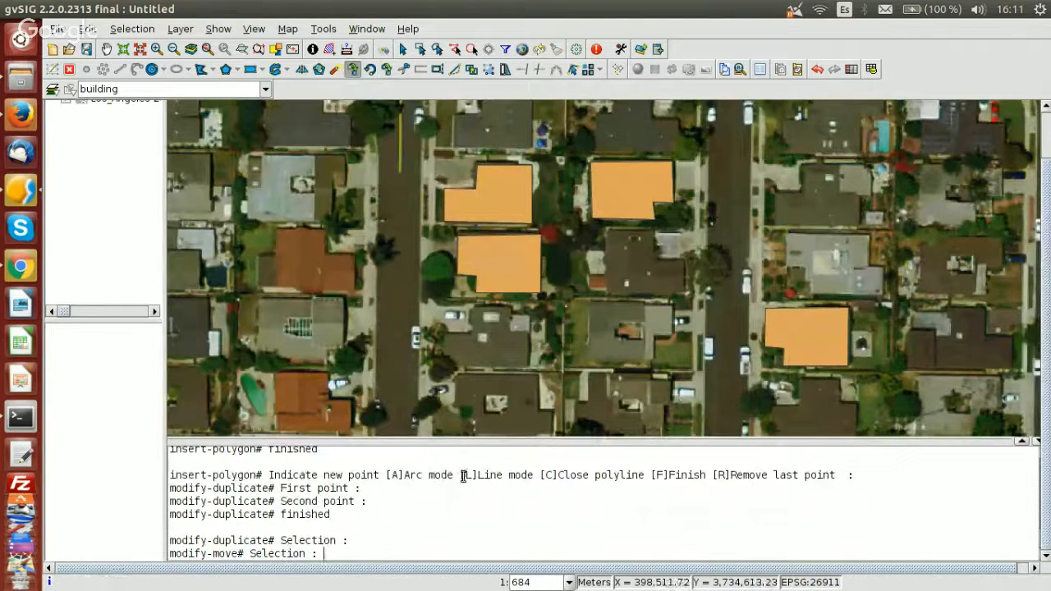
{"action": "left_click", "coordinate": [808, 334]}
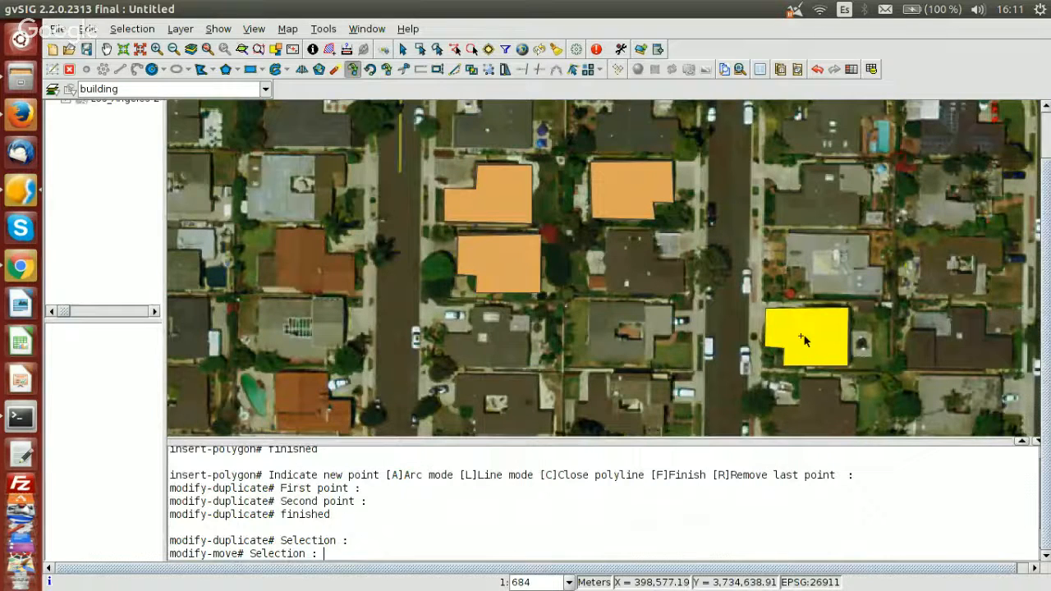
{"action": "key", "text": "Return"}
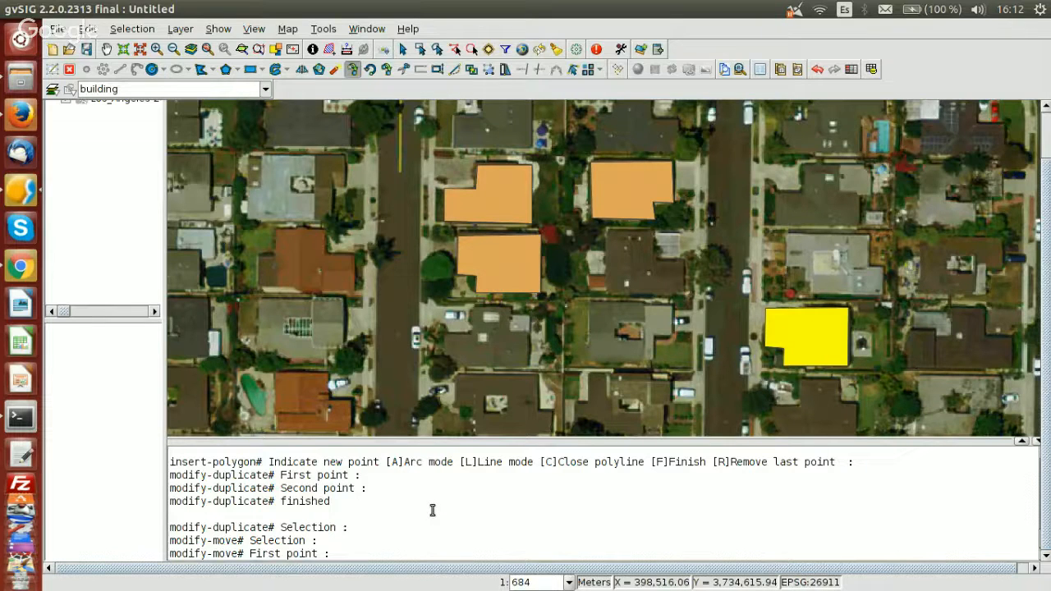
{"action": "type", "text": "0,0"}
{"action": "key", "text": "Return"}
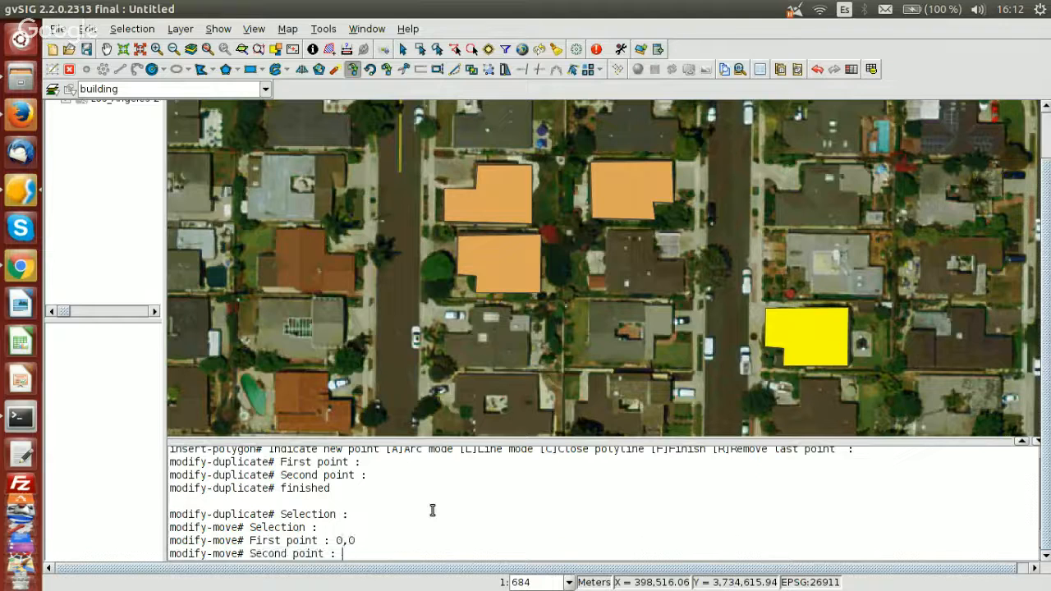
{"action": "type", "text": "10,10"}
{"action": "key", "text": "Return"}
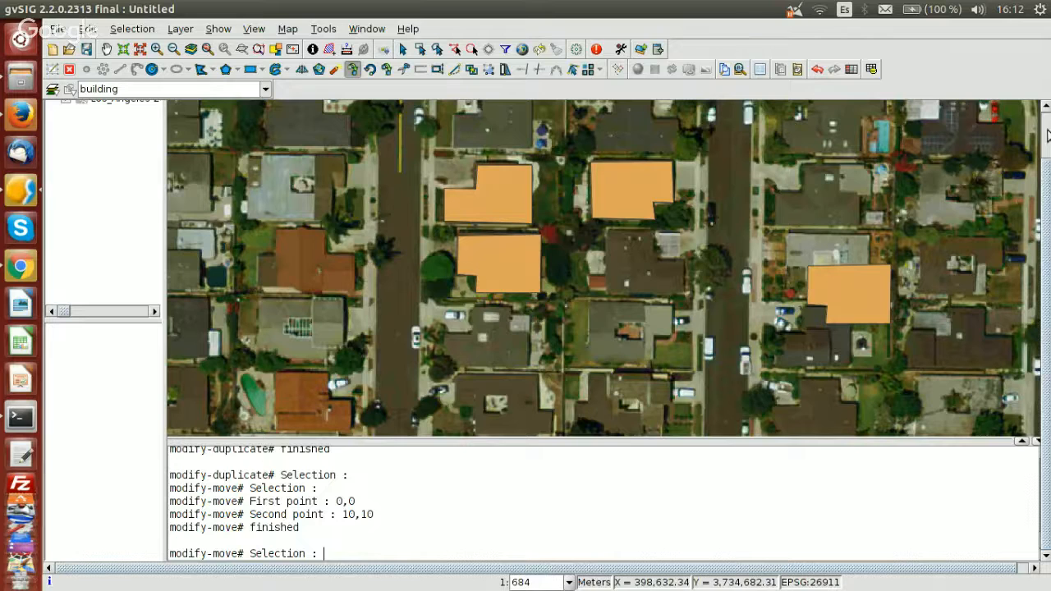
Check the roof beneath the polygon beside the round green tree, and start an internal polygon in it with the polygon drawing tool
{"action": "scroll", "coordinate": [1047, 136], "scroll_direction": "up", "scroll_amount": 2}
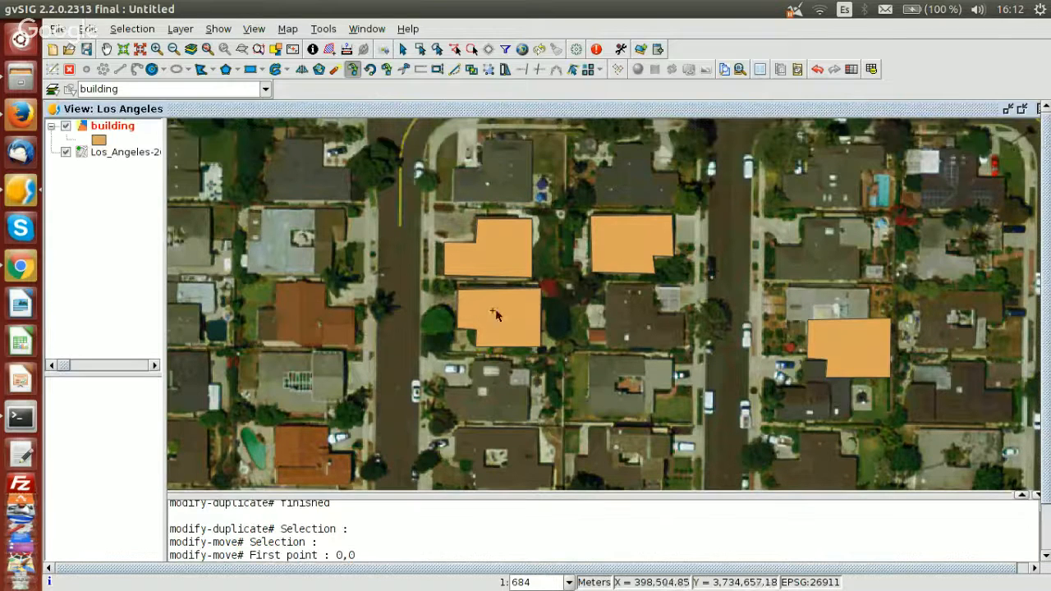
{"action": "left_click", "coordinate": [66, 127]}
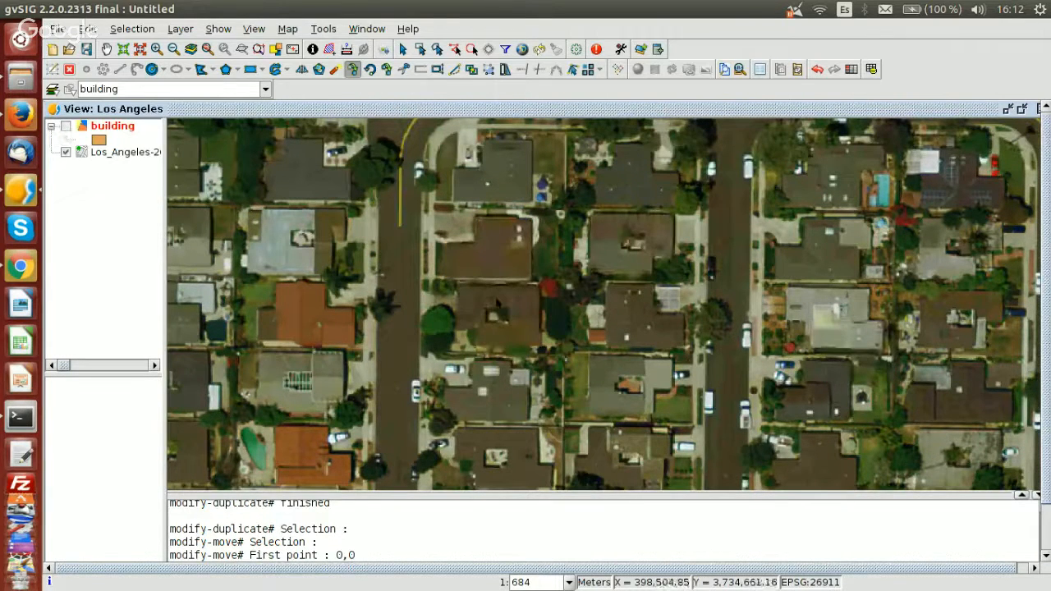
{"action": "left_click", "coordinate": [66, 126]}
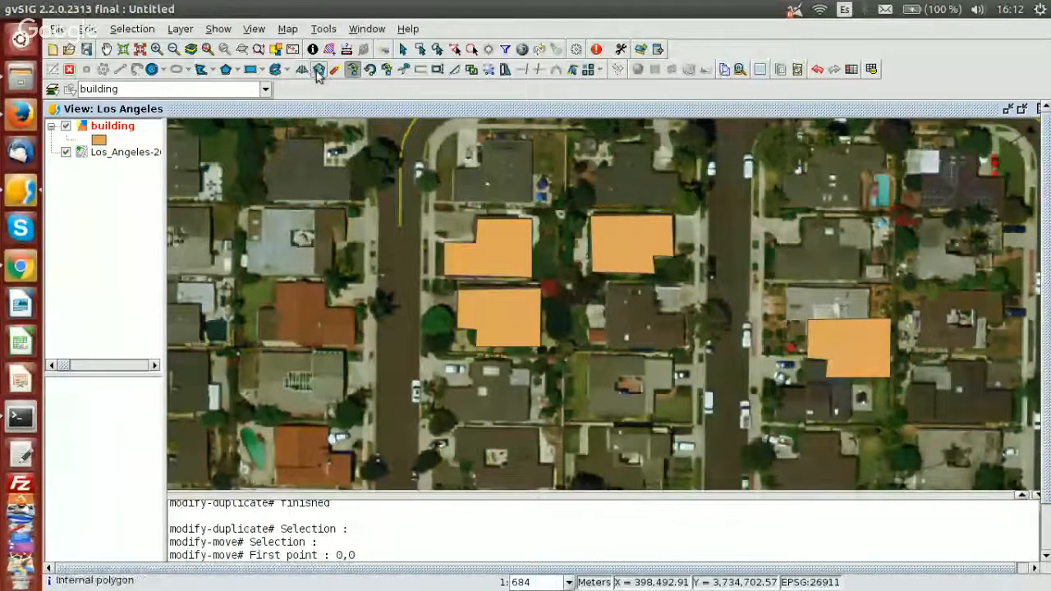
{"action": "type", "text": "10,10"}
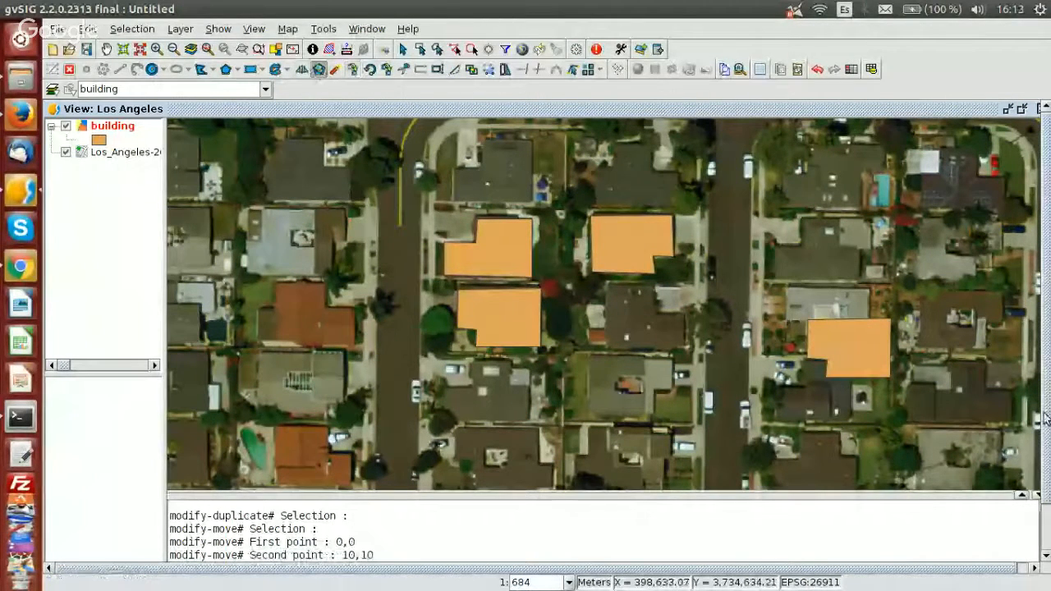
{"action": "left_click_drag", "start_coordinate": [1045, 419], "coordinate": [1046, 466]}
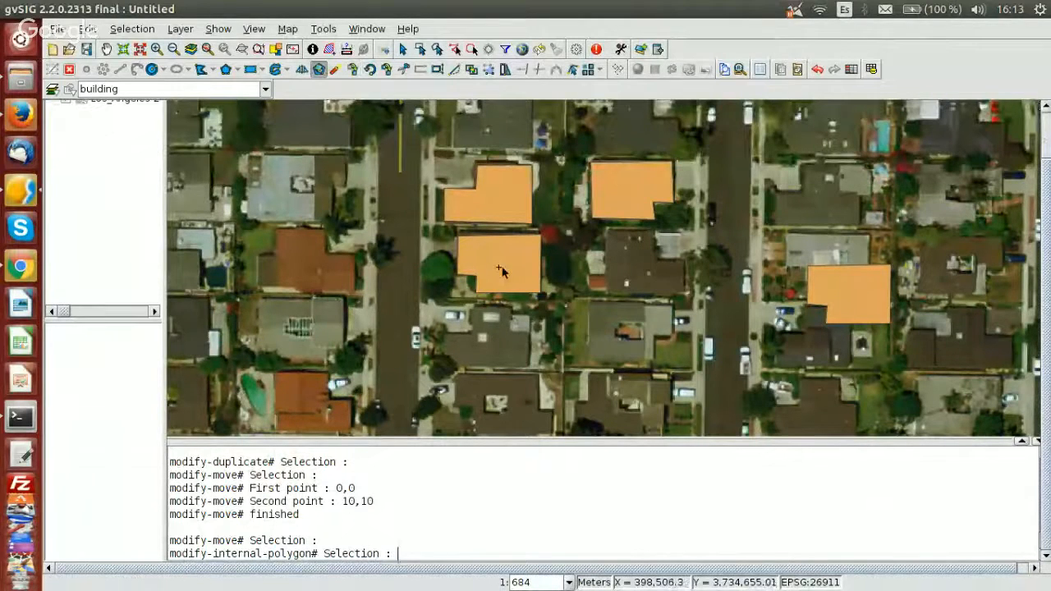
{"action": "left_click", "coordinate": [501, 272]}
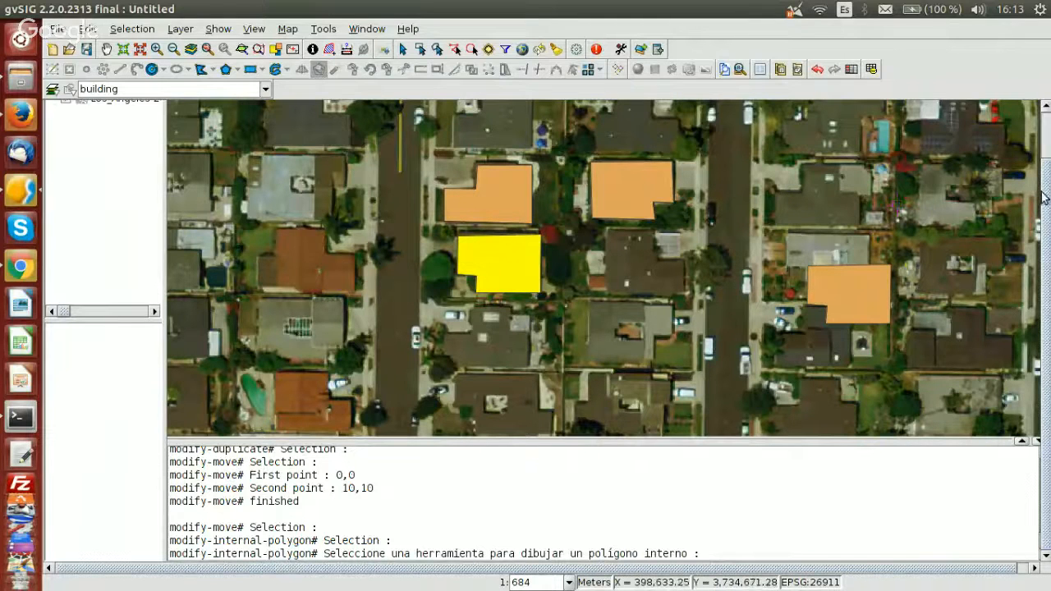
{"action": "left_click_drag", "start_coordinate": [1046, 198], "coordinate": [1046, 148]}
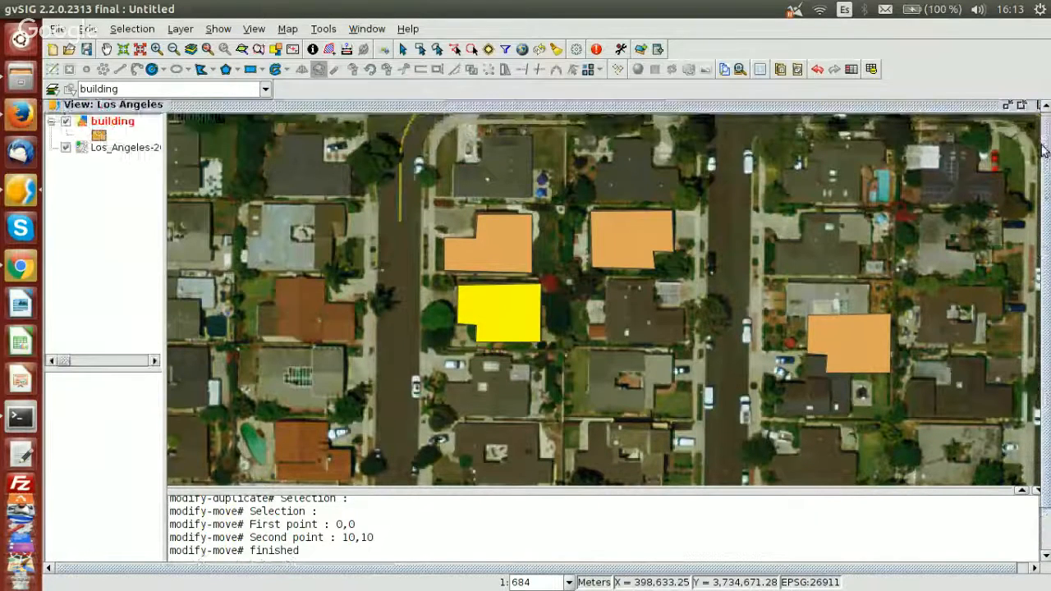
{"action": "left_click", "coordinate": [203, 72]}
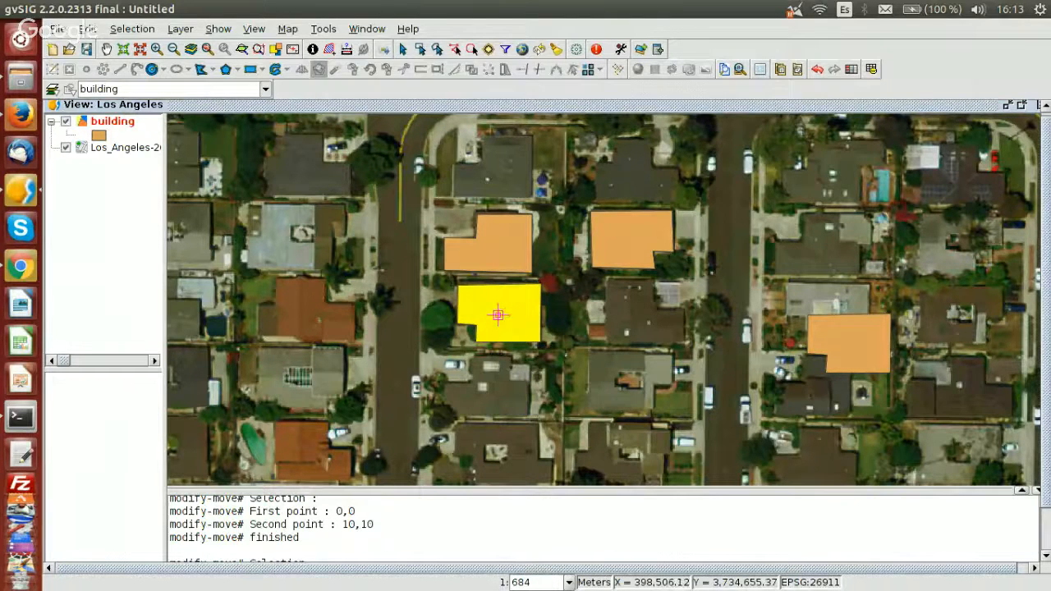
Hide the building layer, trace the house's courtyard as a four-corner internal polygon, finish it and show the layer again
{"action": "left_click", "coordinate": [66, 121]}
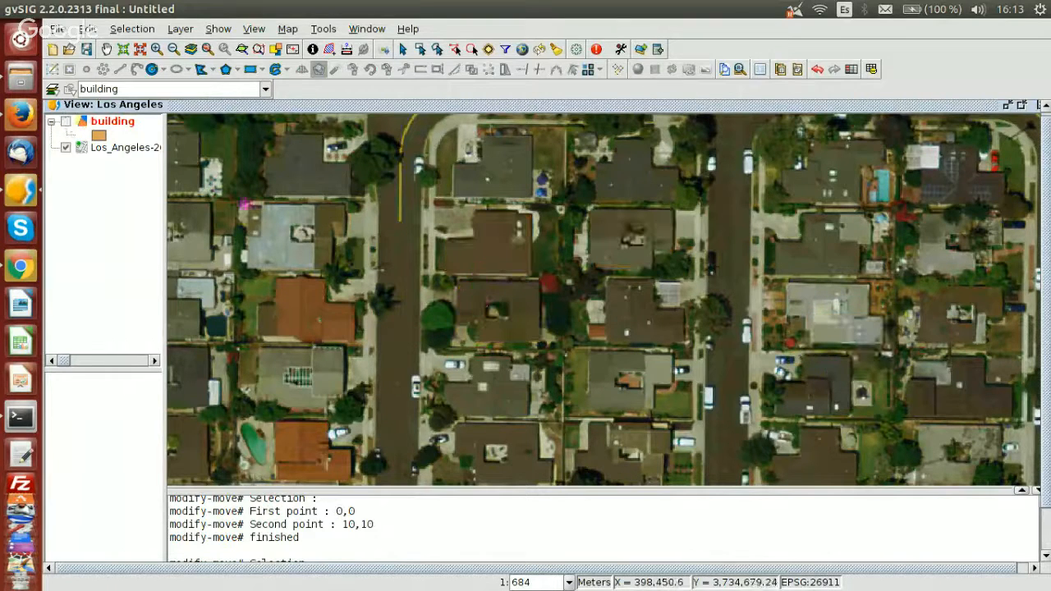
{"action": "left_click", "coordinate": [484, 302]}
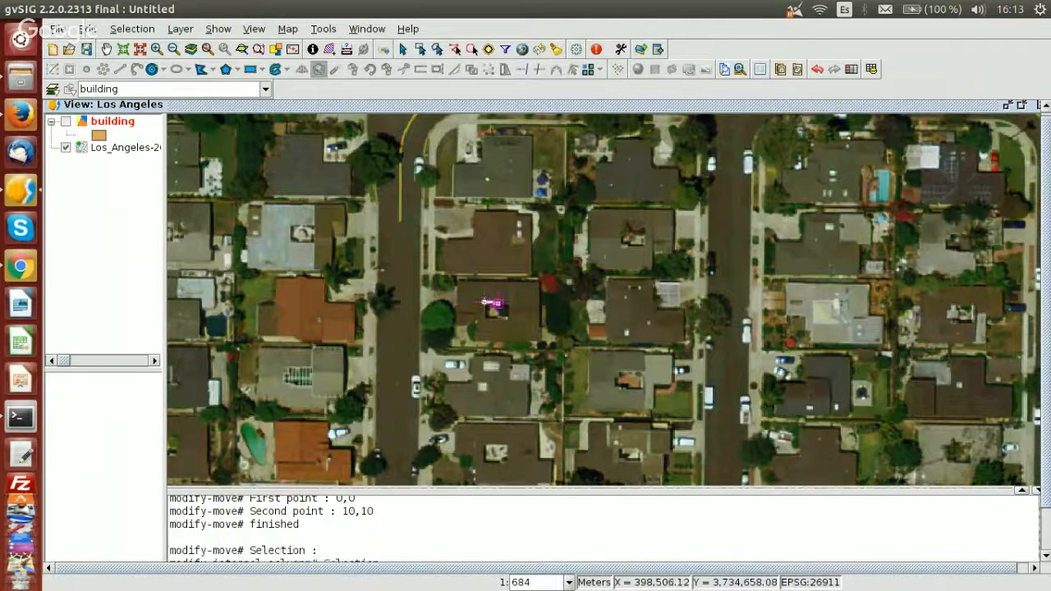
{"action": "left_click", "coordinate": [510, 303]}
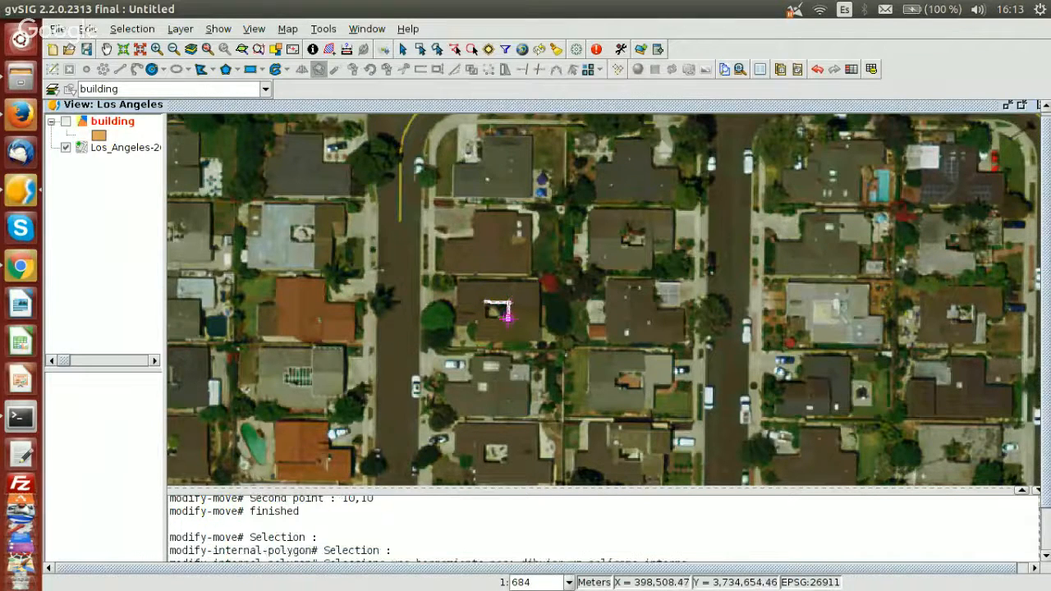
{"action": "left_click", "coordinate": [508, 319]}
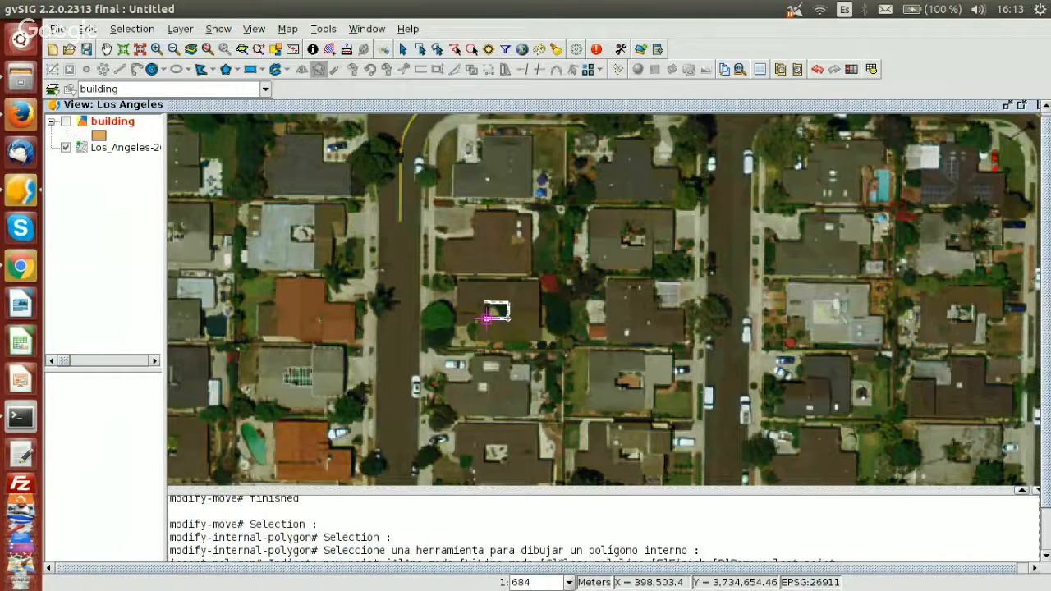
{"action": "left_click", "coordinate": [66, 121]}
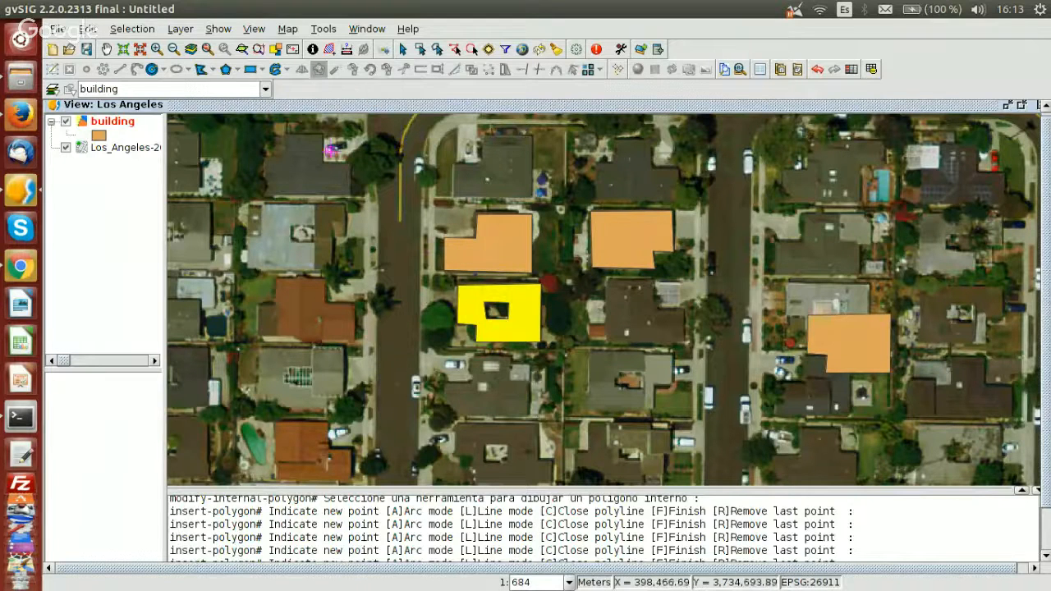
{"action": "key", "text": "Escape"}
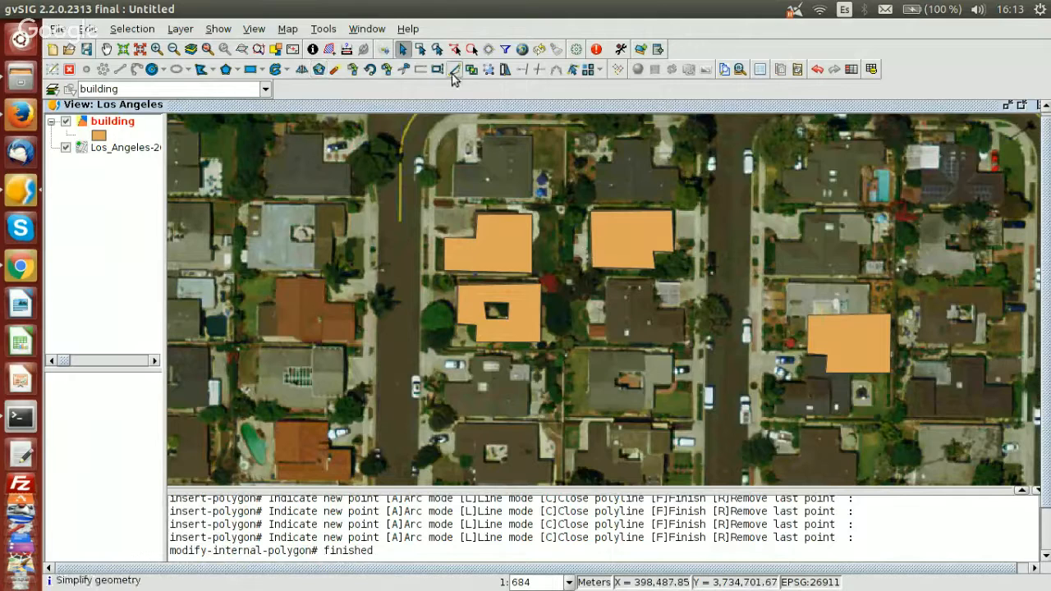
Split the building polygon east of the second street with a near-vertical line drawn across its middle from north to south
{"action": "left_click", "coordinate": [405, 70]}
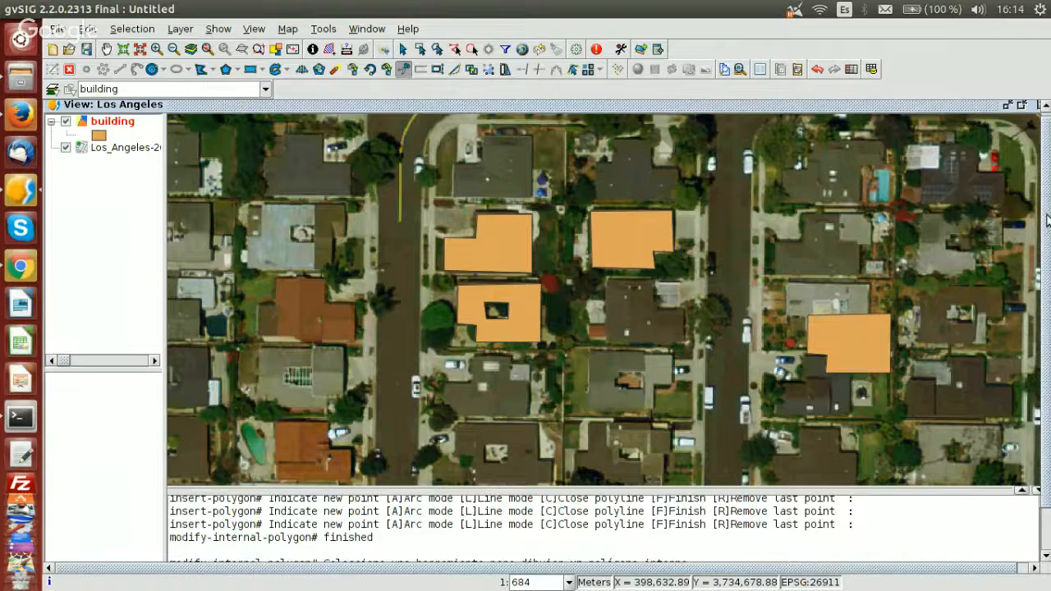
{"action": "scroll", "coordinate": [1047, 220], "scroll_direction": "down", "scroll_amount": 1}
{"action": "left_click", "coordinate": [860, 301]}
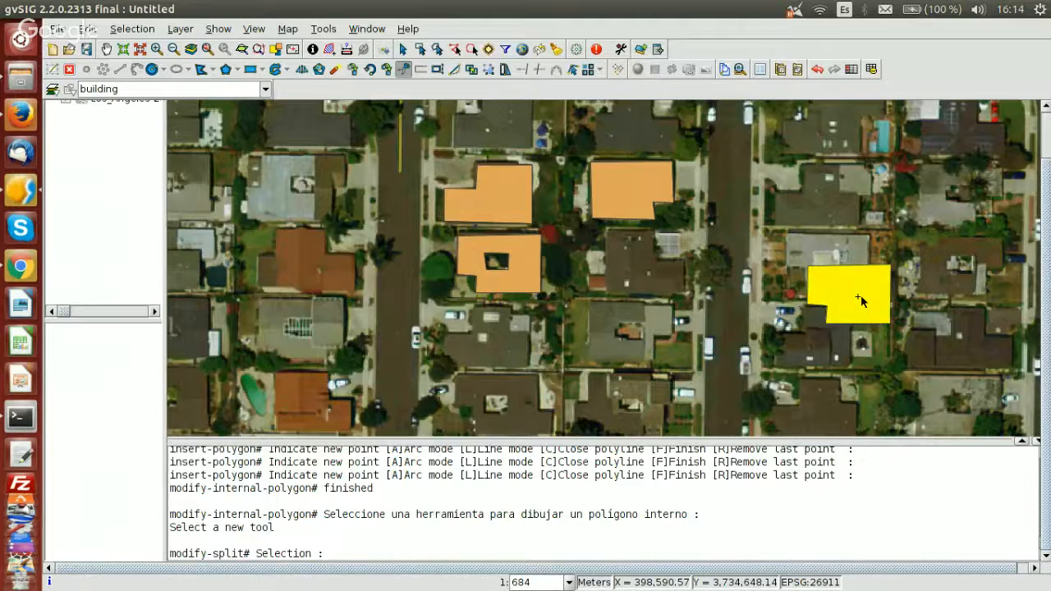
{"action": "right_click", "coordinate": [860, 299]}
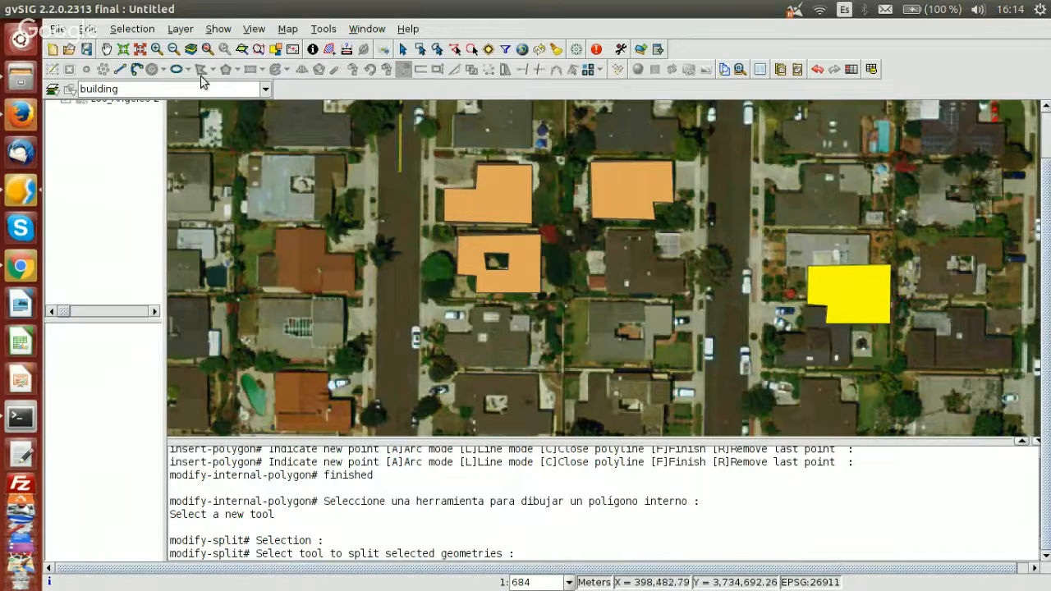
{"action": "left_click", "coordinate": [120, 70]}
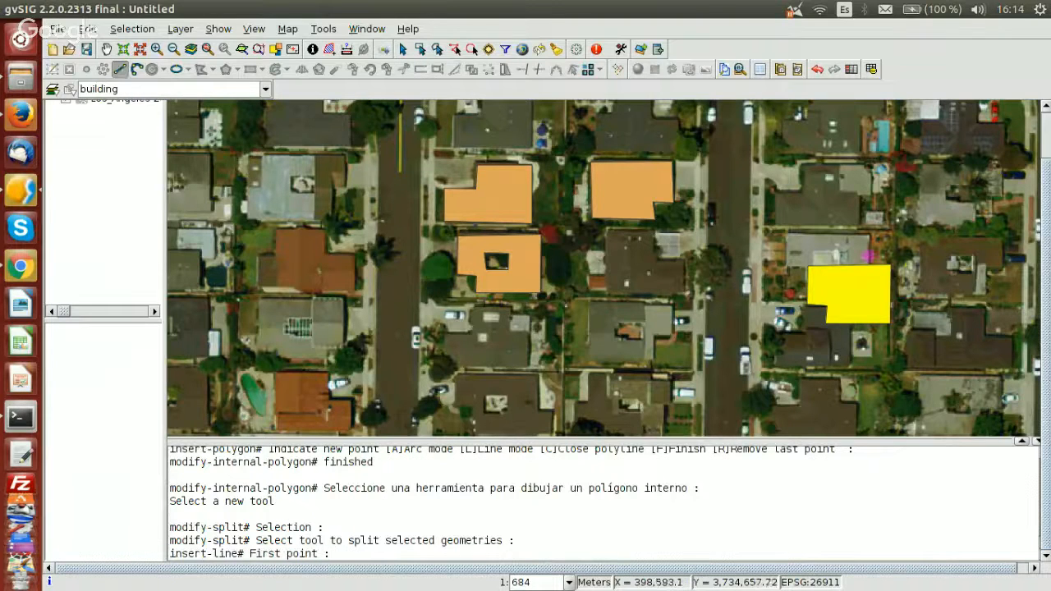
{"action": "left_click", "coordinate": [847, 224]}
{"action": "left_click", "coordinate": [853, 356]}
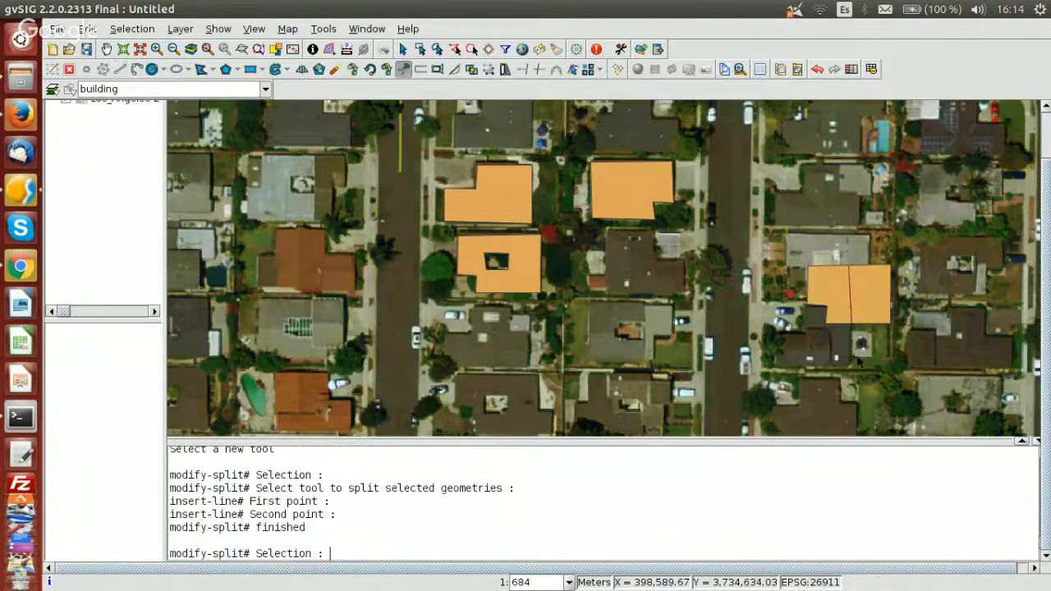
Check the two halves of the split polygon individually, and join both into a single polygon
{"action": "left_click", "coordinate": [844, 302]}
{"action": "left_click", "coordinate": [878, 289]}
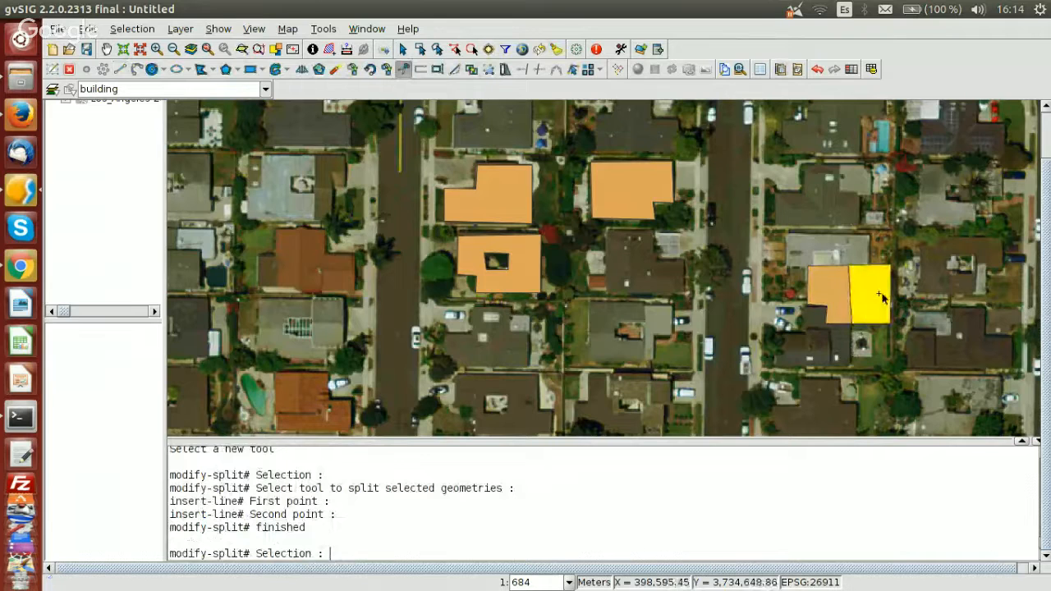
{"action": "left_click", "coordinate": [817, 290]}
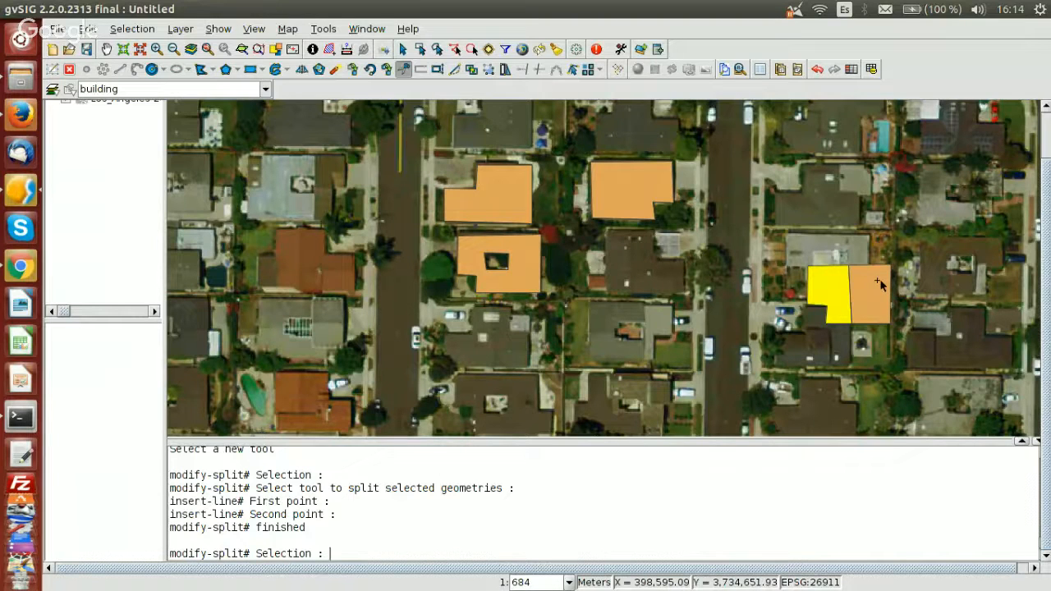
{"action": "left_click", "coordinate": [866, 292], "text": "ctrl"}
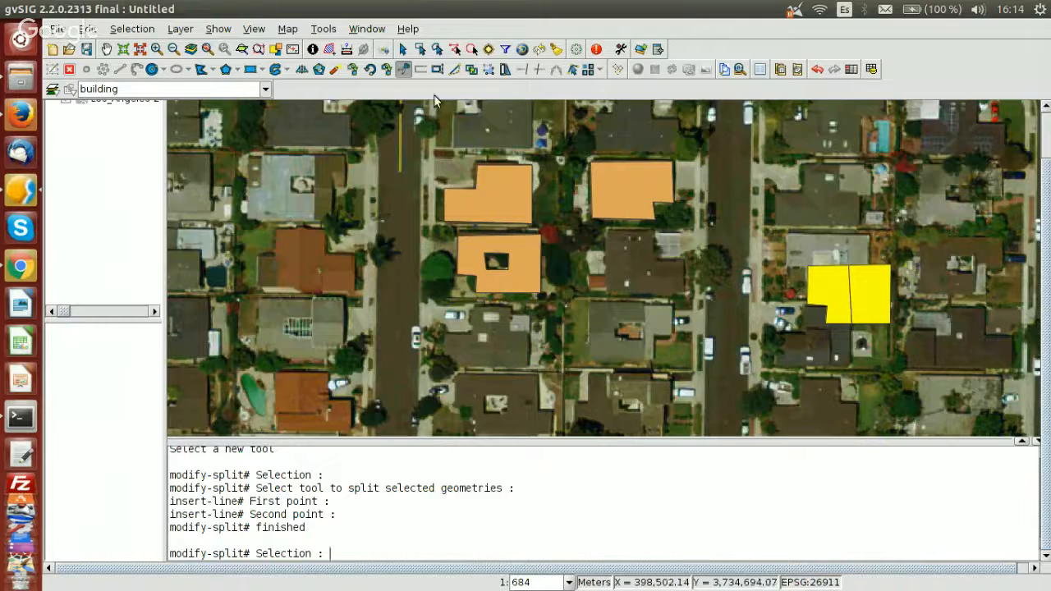
{"action": "left_click", "coordinate": [472, 74]}
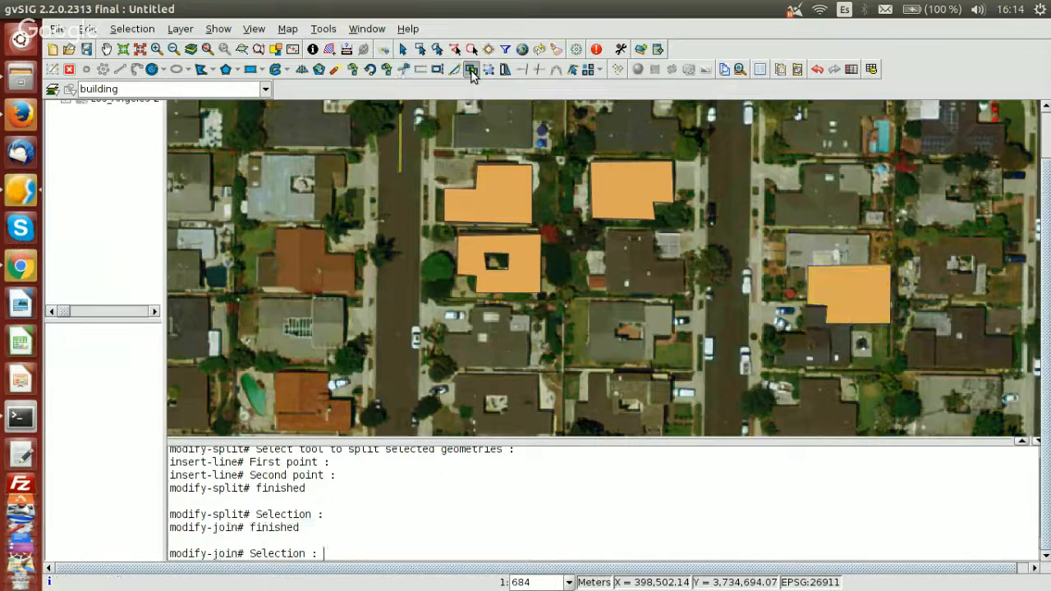
{"action": "left_click", "coordinate": [860, 292]}
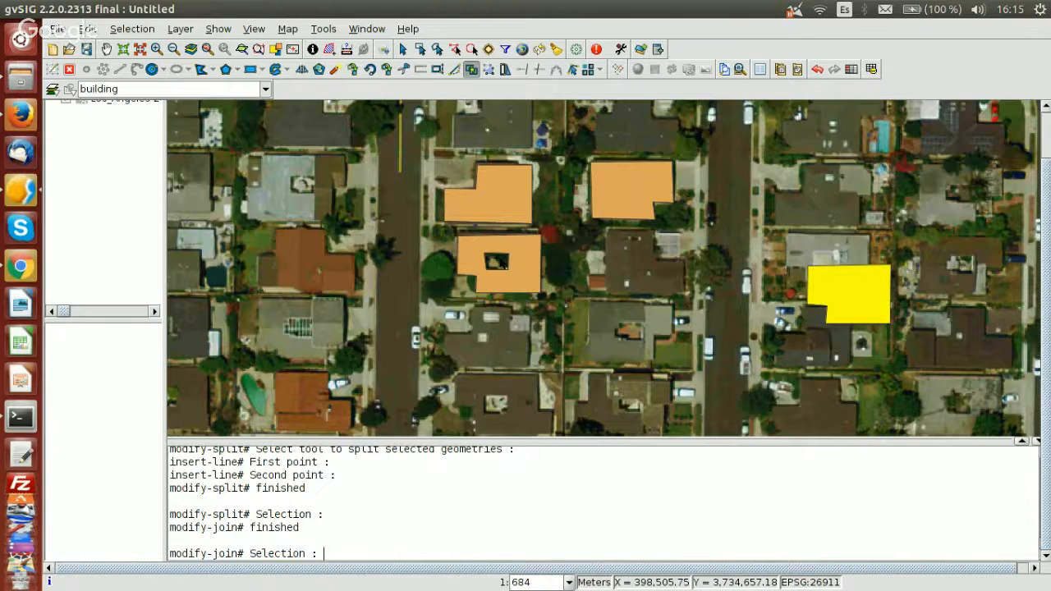
Fill the courtyard hole of the house beside the round green tree with an autopolygon, drawing a four-corner polygon around the hole
{"action": "left_click", "coordinate": [490, 70]}
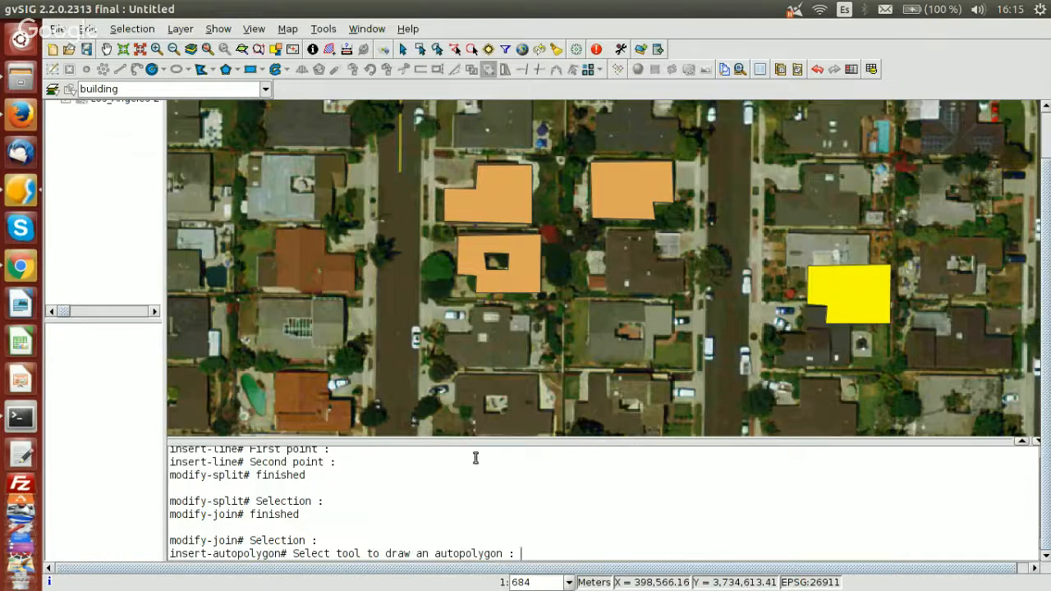
{"action": "left_click", "coordinate": [201, 70]}
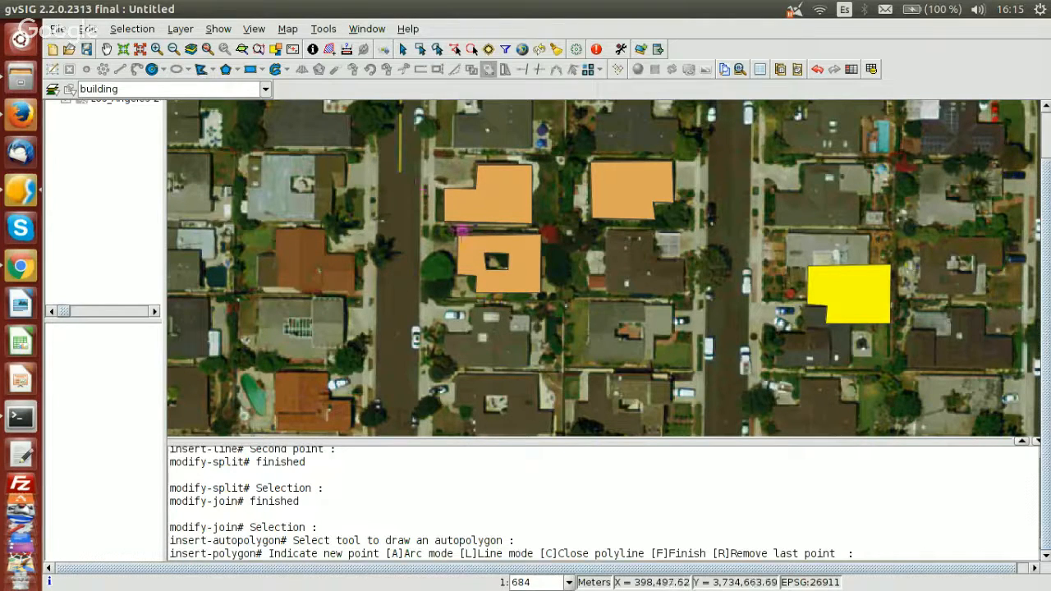
{"action": "left_click", "coordinate": [474, 247]}
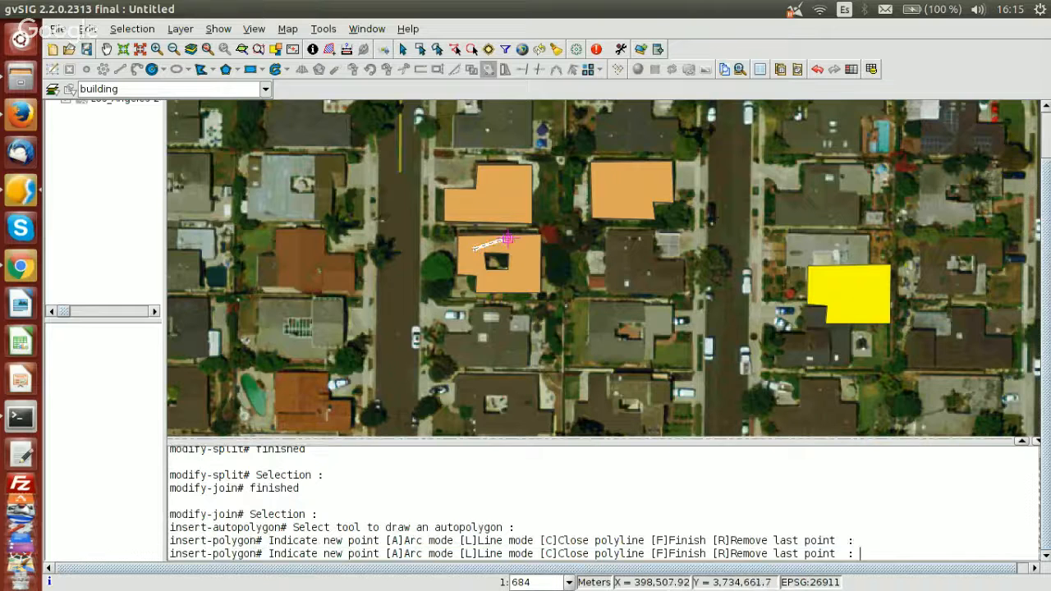
{"action": "left_click", "coordinate": [523, 245]}
{"action": "left_click", "coordinate": [524, 288]}
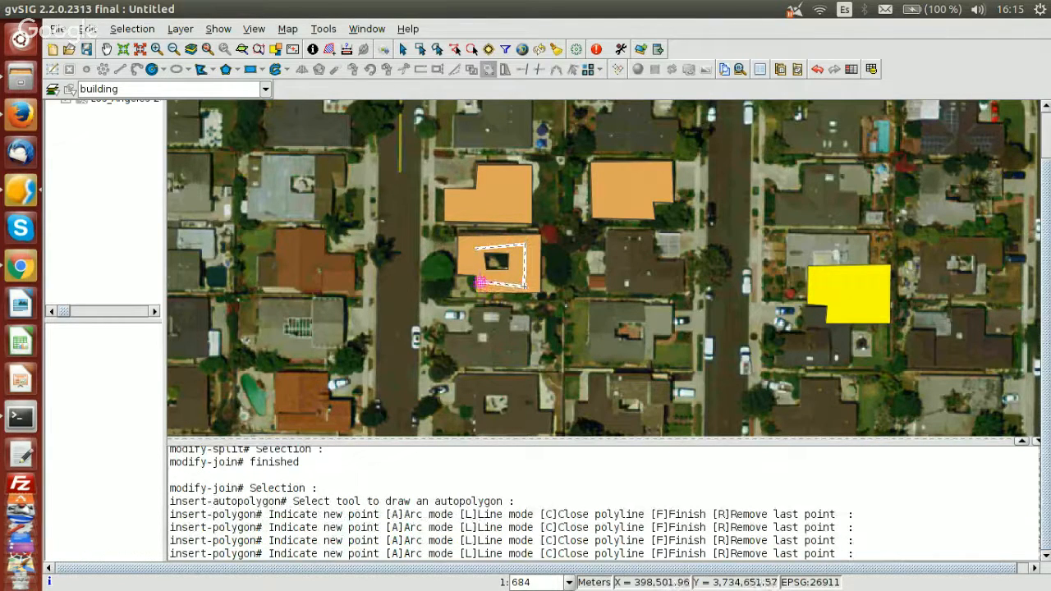
{"action": "double_click", "coordinate": [480, 283]}
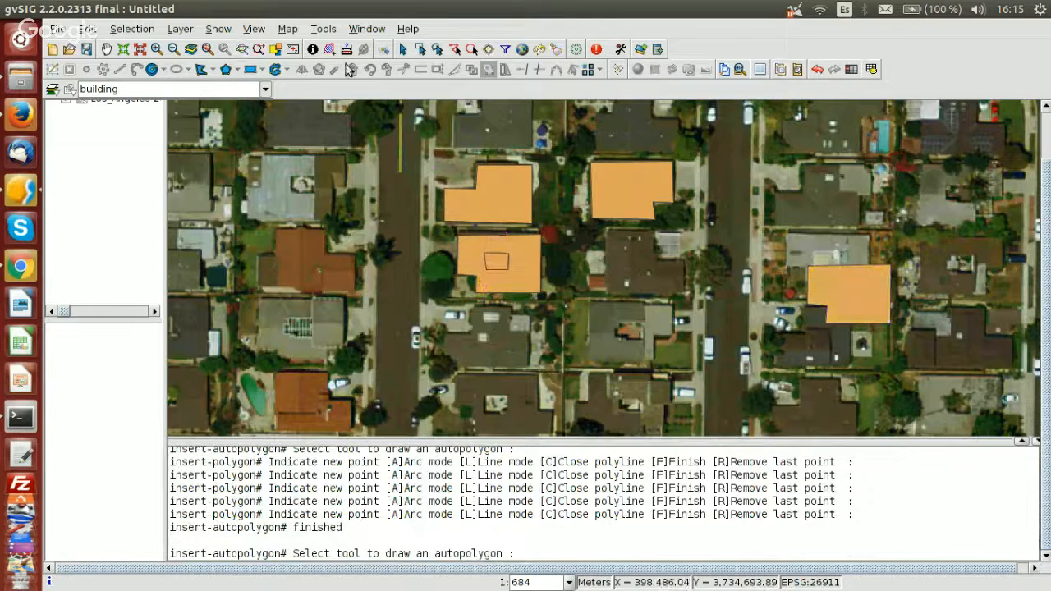
Select the courtyard house's outer polygon and the inner autopolygon in turn to check that they are separate and share a boundary
{"action": "left_click", "coordinate": [402, 49]}
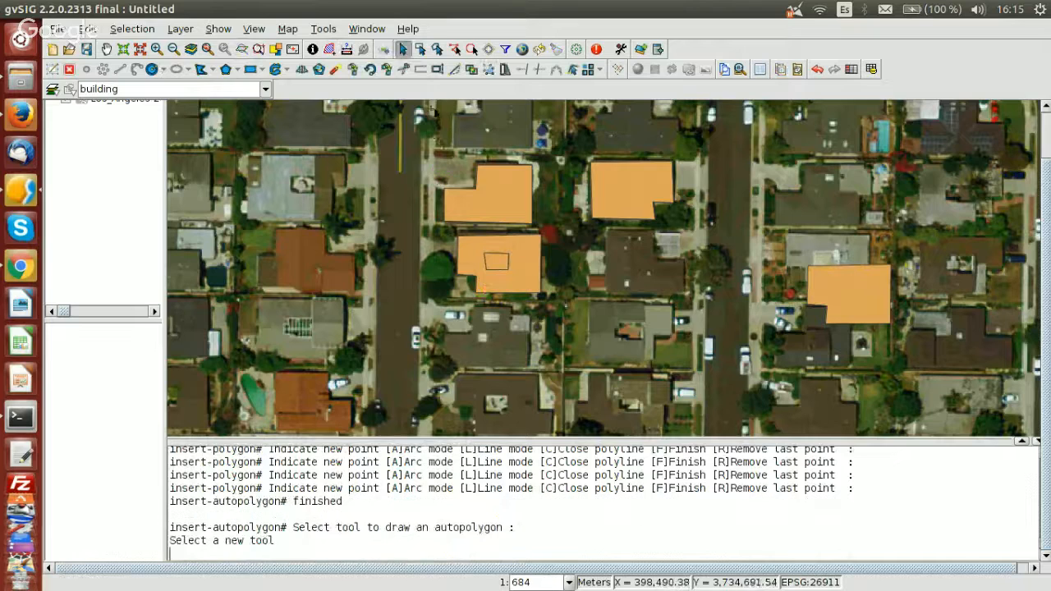
{"action": "left_click", "coordinate": [482, 241]}
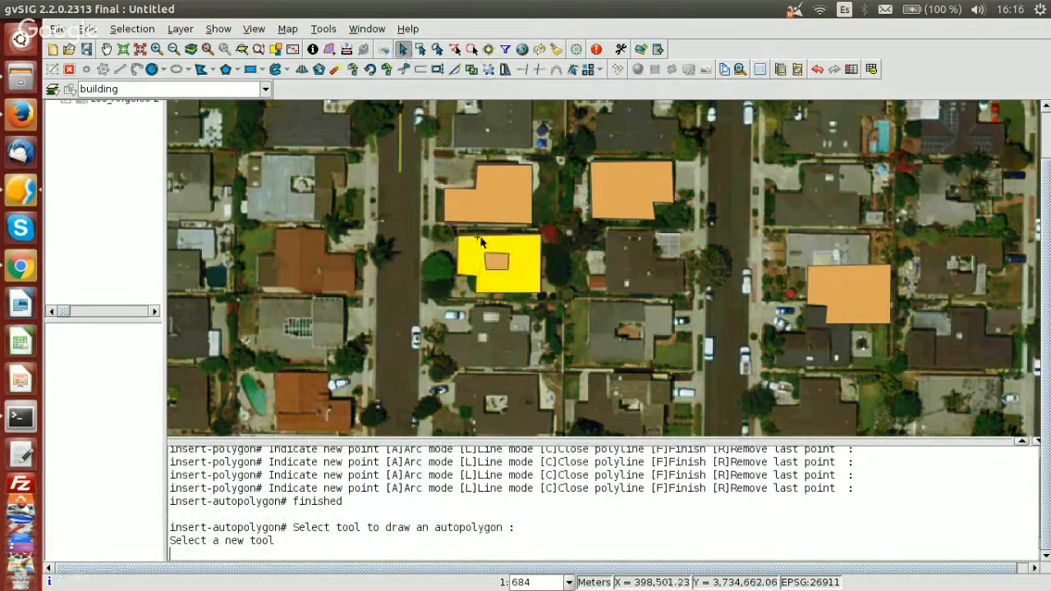
{"action": "left_click", "coordinate": [496, 260]}
{"action": "left_click", "coordinate": [517, 255]}
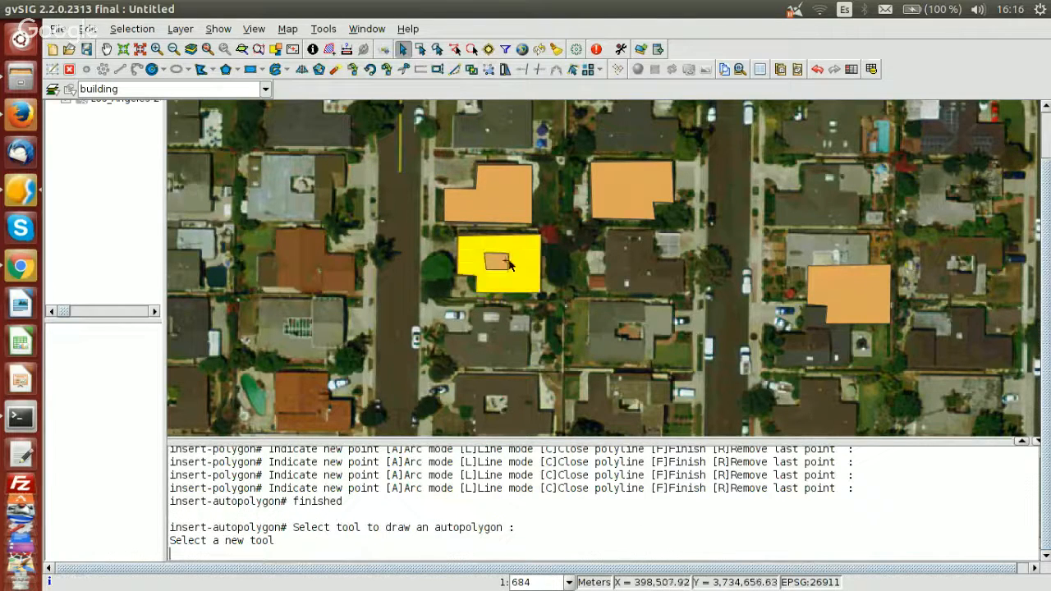
{"action": "left_click", "coordinate": [497, 262]}
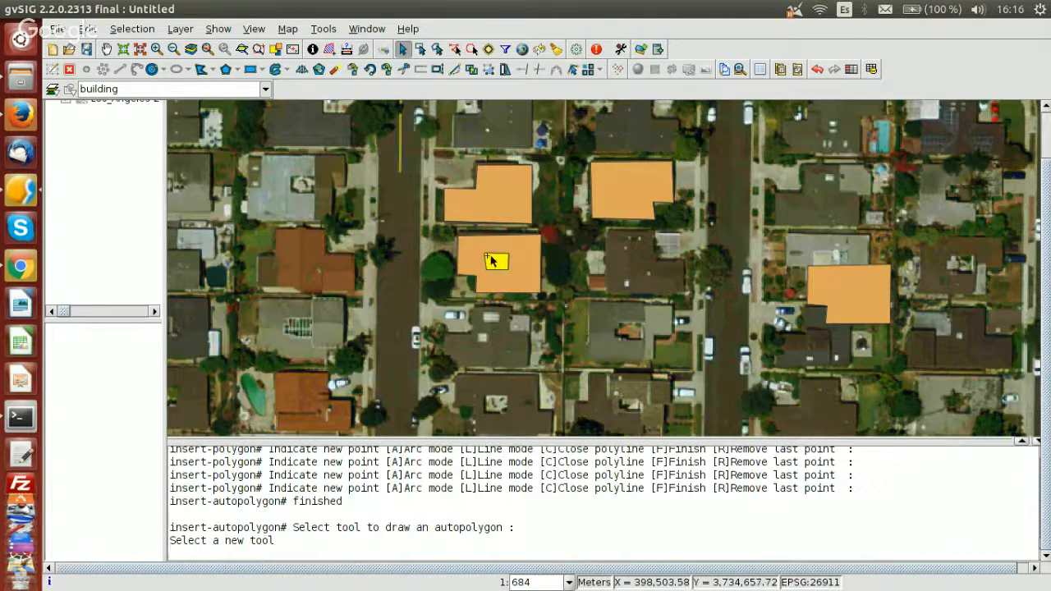
{"action": "scroll", "coordinate": [491, 261], "scroll_direction": "up", "scroll_amount": 1}
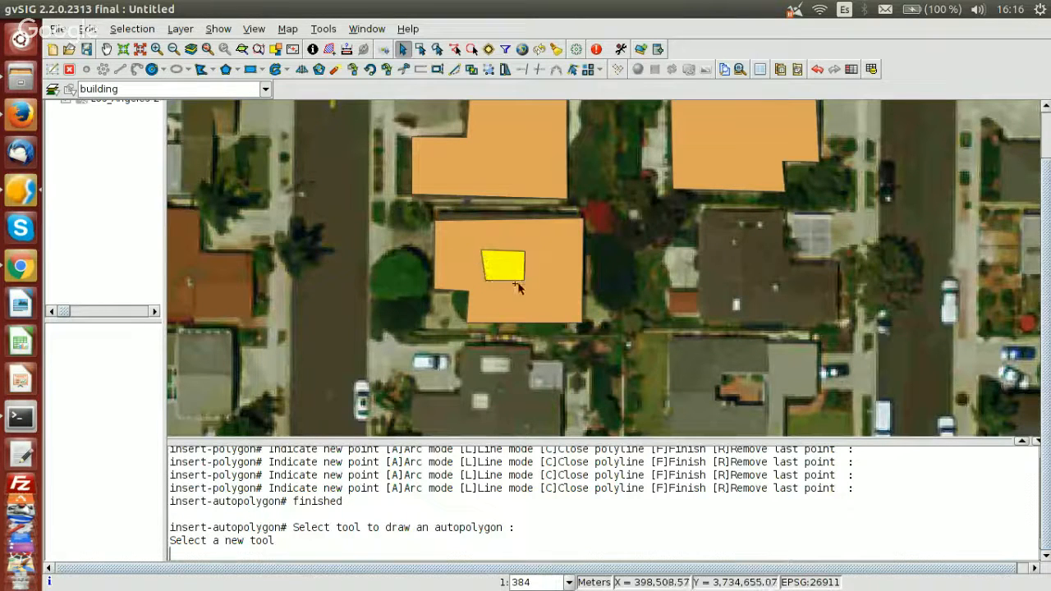
{"action": "scroll", "coordinate": [542, 260], "scroll_direction": "down", "scroll_amount": 1}
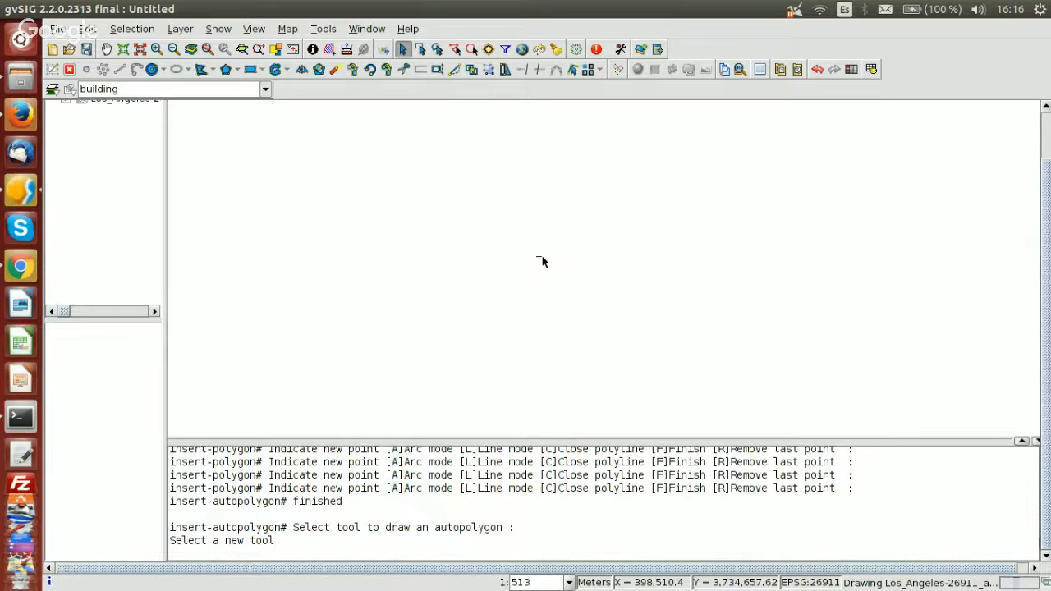
{"action": "scroll", "coordinate": [525, 253], "scroll_direction": "down", "scroll_amount": 1}
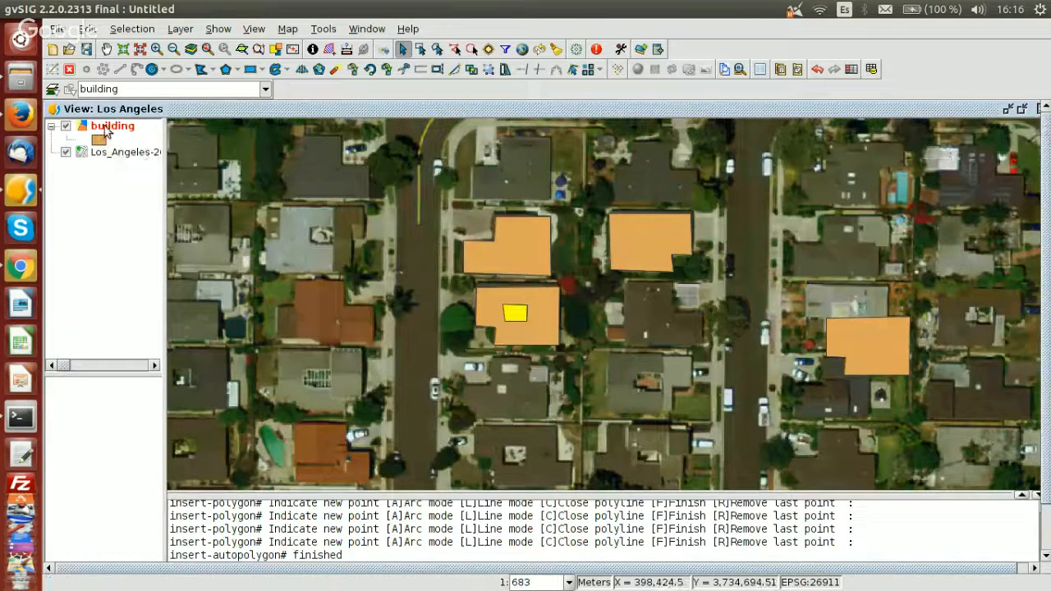
End editing of the building layer and save its changes
{"action": "right_click", "coordinate": [107, 130]}
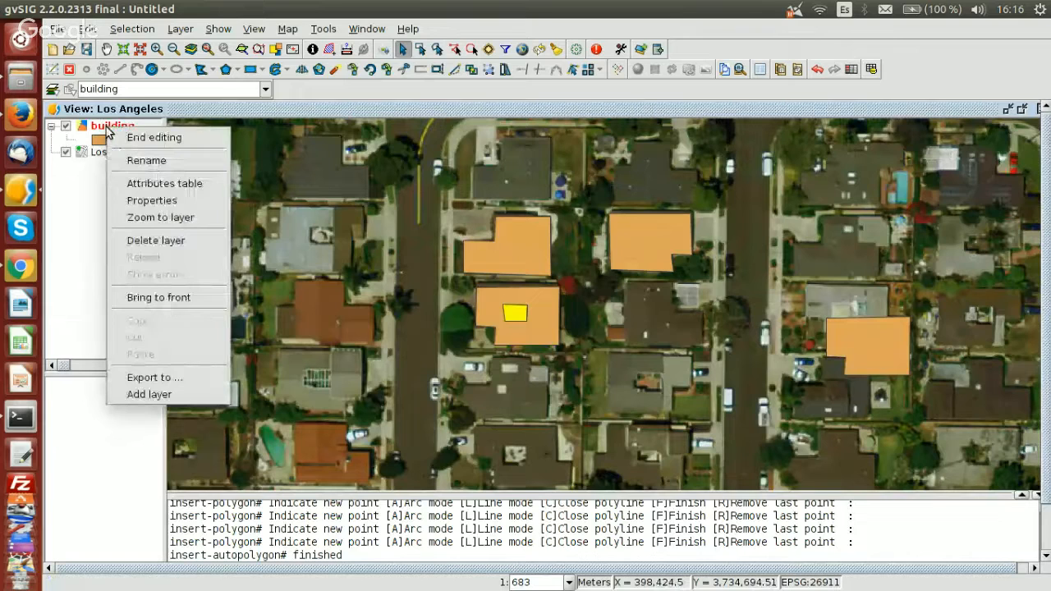
{"action": "left_click", "coordinate": [169, 140]}
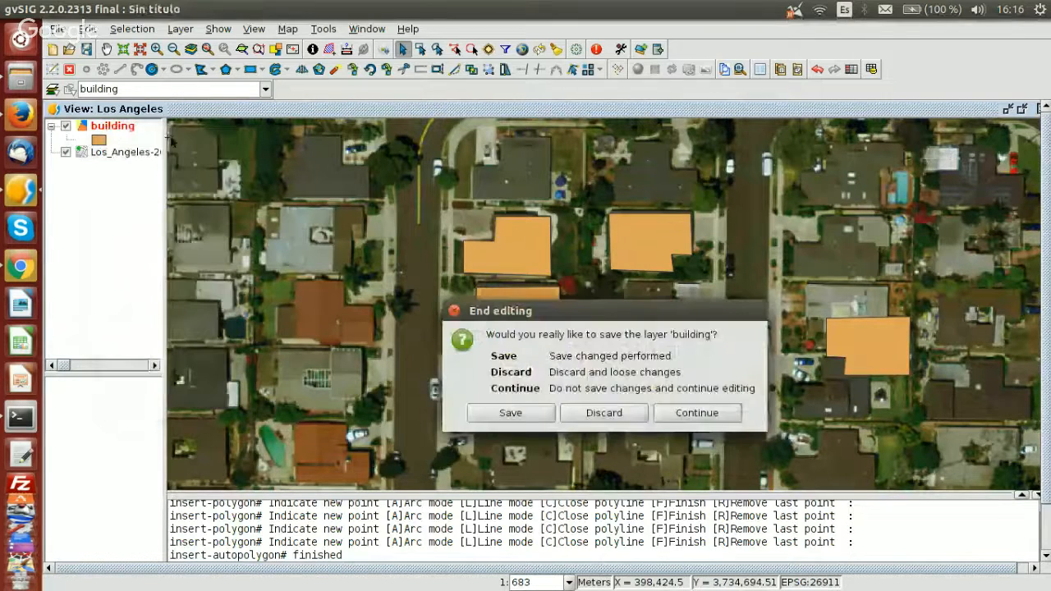
{"action": "left_click", "coordinate": [511, 413]}
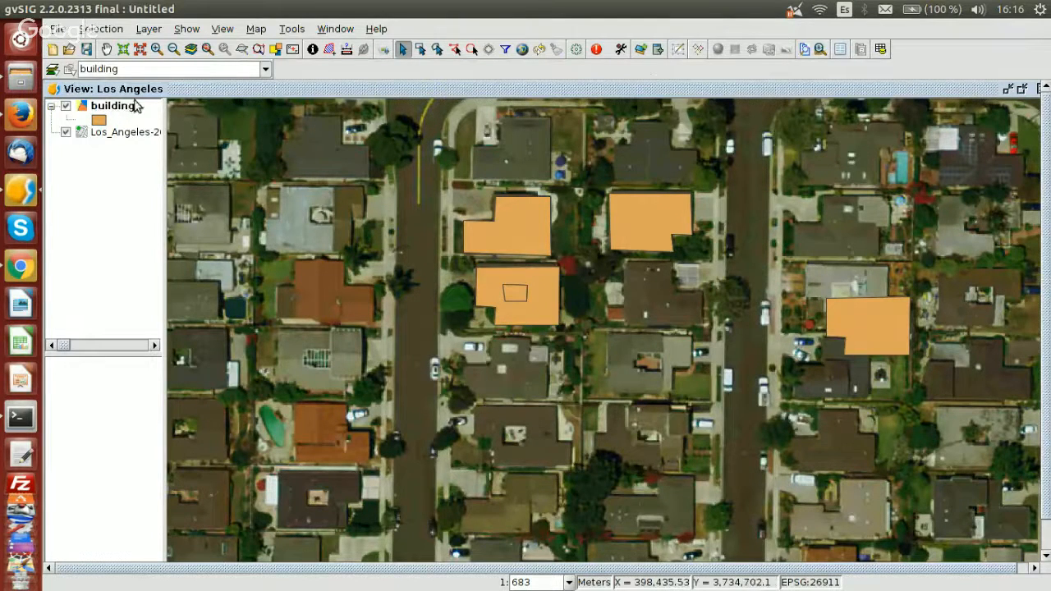
Open the building layer's attribute table and add an area measure field for its polygons
{"action": "left_click", "coordinate": [880, 50]}
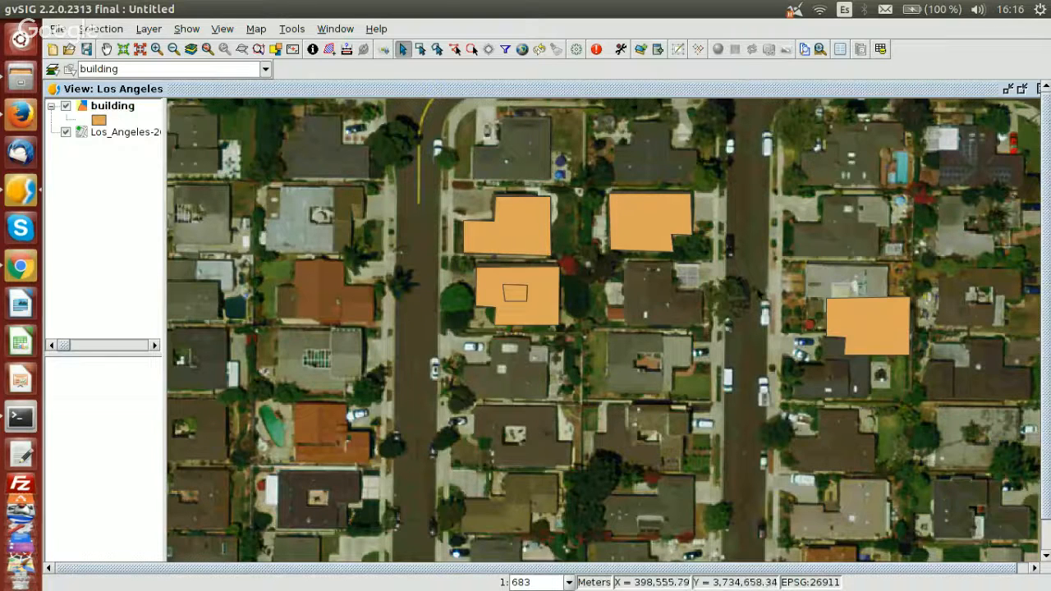
{"action": "left_click", "coordinate": [880, 49]}
{"action": "left_click", "coordinate": [215, 29]}
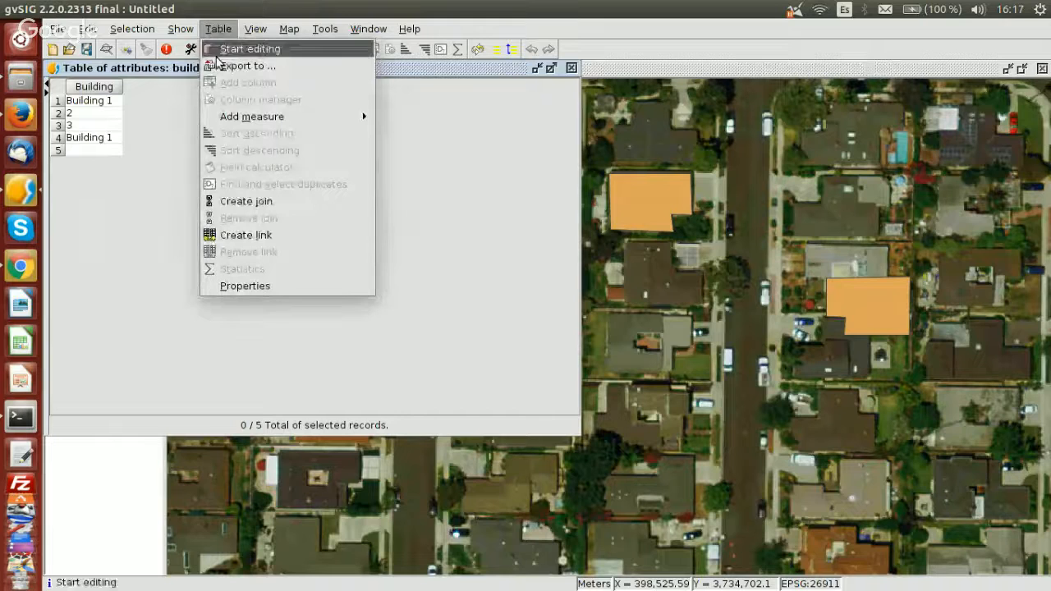
{"action": "mouse_move", "coordinate": [225, 116]}
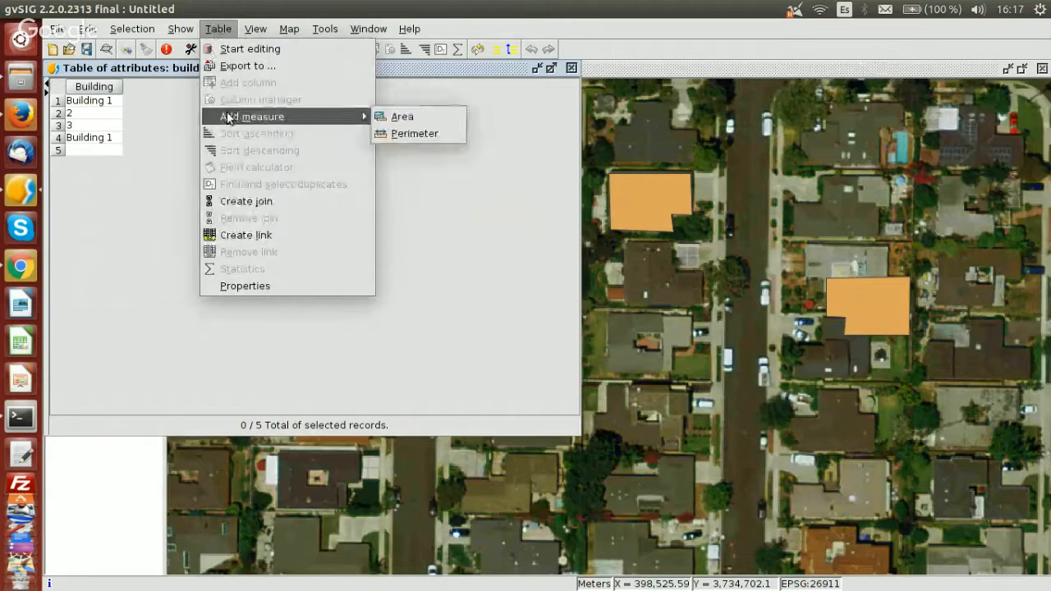
{"action": "left_click", "coordinate": [412, 117]}
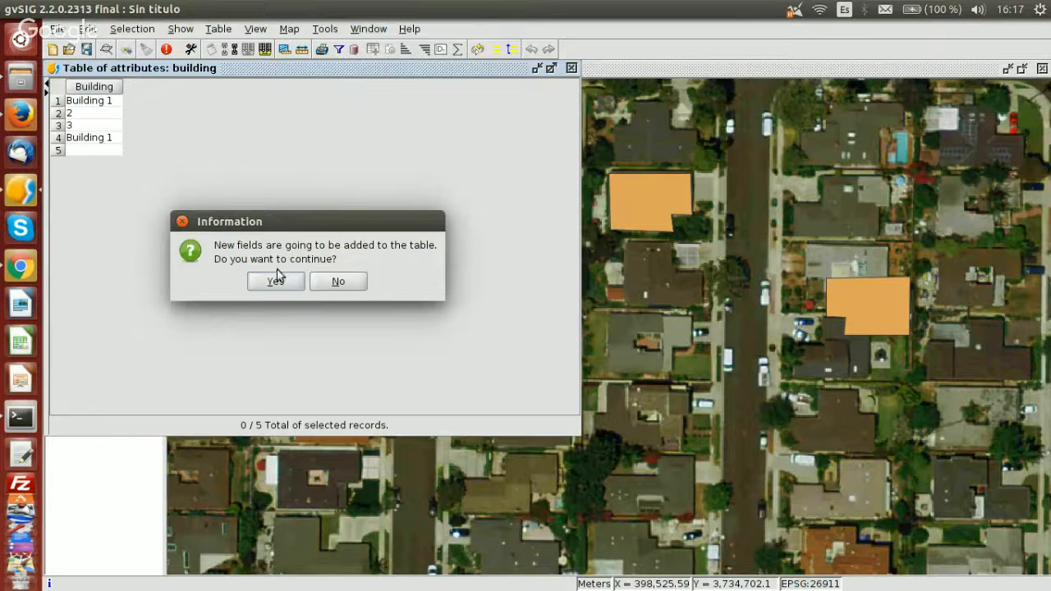
{"action": "left_click", "coordinate": [275, 282]}
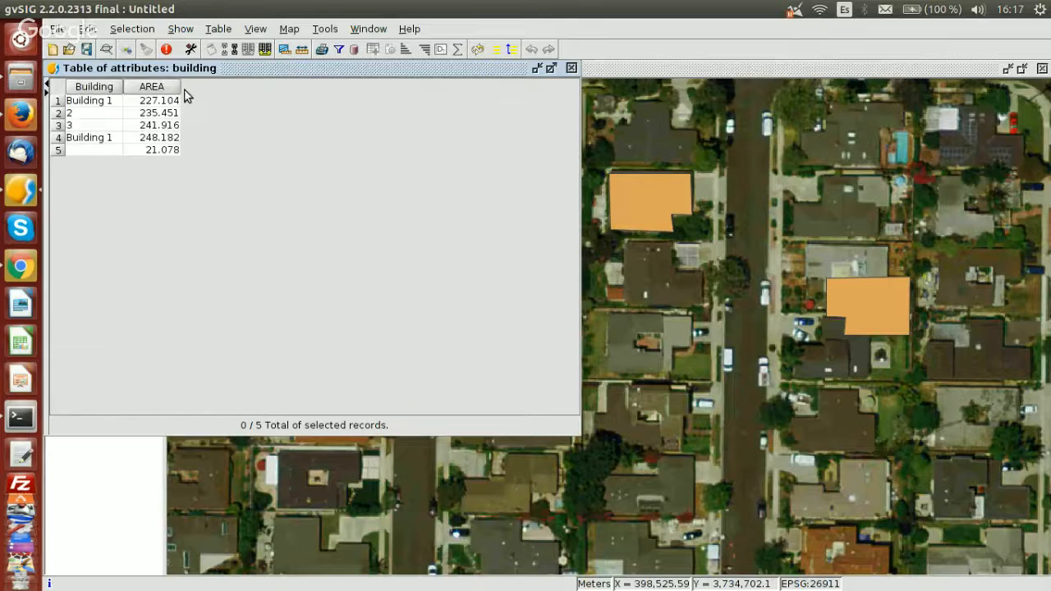
Select the building records one after another to compare their areas with the matching polygons, and return to the Los Angeles view
{"action": "left_click", "coordinate": [155, 102]}
{"action": "left_click", "coordinate": [152, 114]}
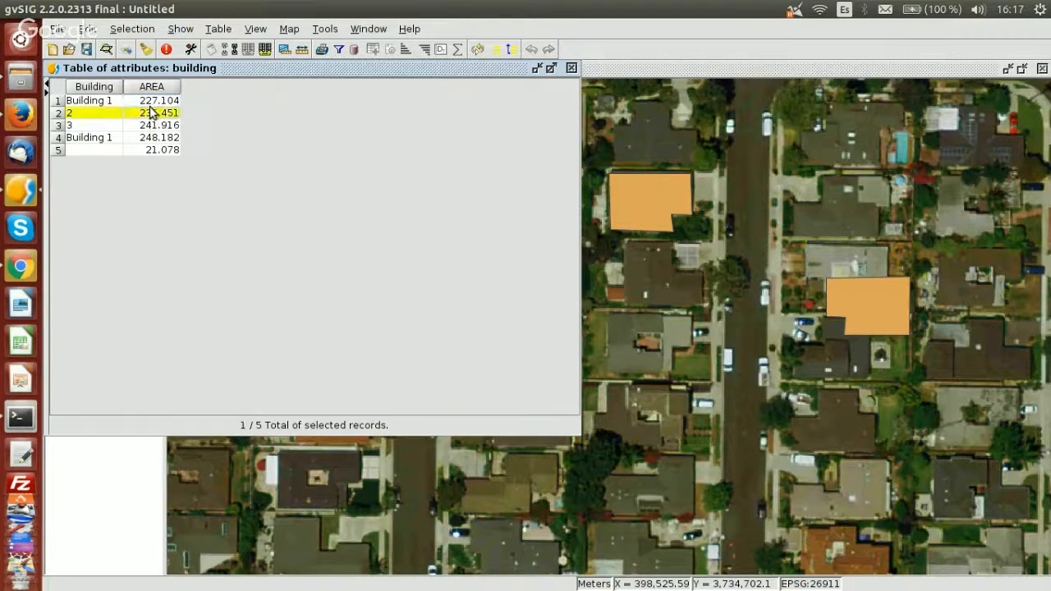
{"action": "left_click", "coordinate": [152, 101]}
{"action": "left_click", "coordinate": [151, 127]}
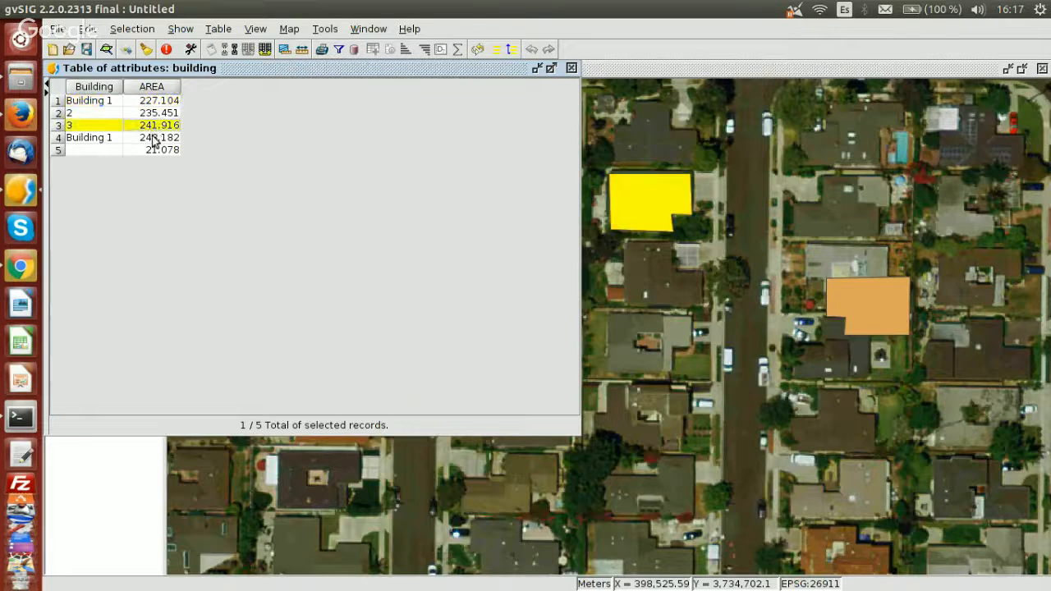
{"action": "left_click", "coordinate": [152, 139]}
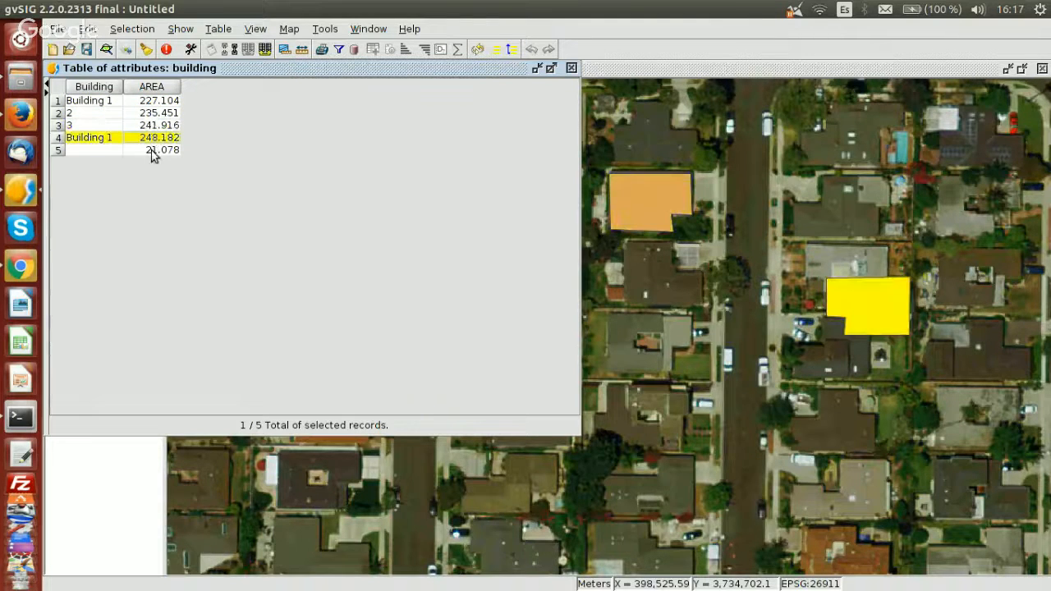
{"action": "left_click", "coordinate": [151, 152]}
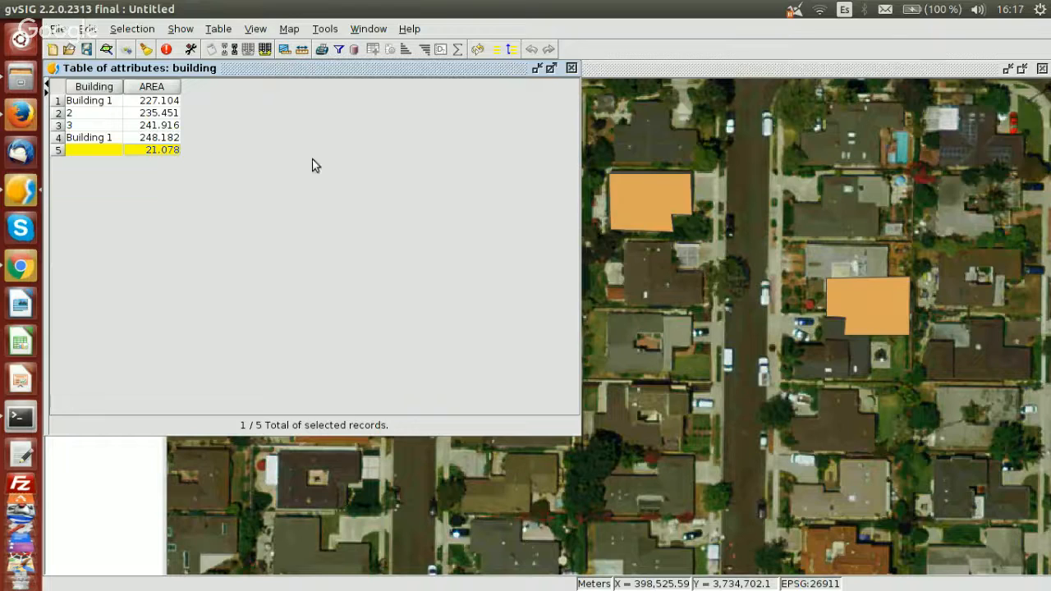
{"action": "left_click", "coordinate": [621, 72]}
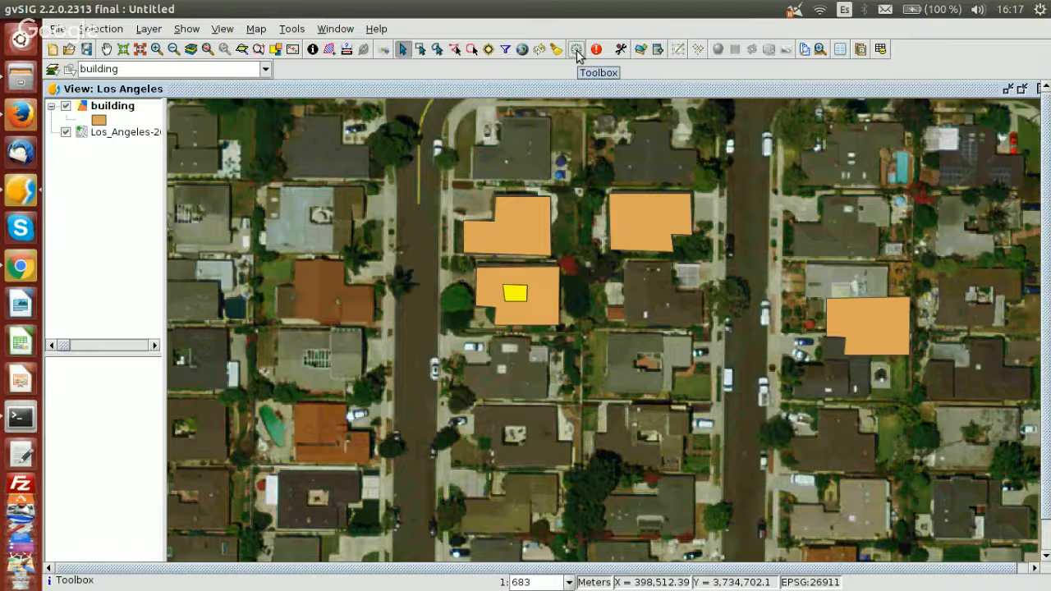
Close the Los Angeles view and the building attribute table, and create a new view in the project
{"action": "left_click", "coordinate": [1037, 89]}
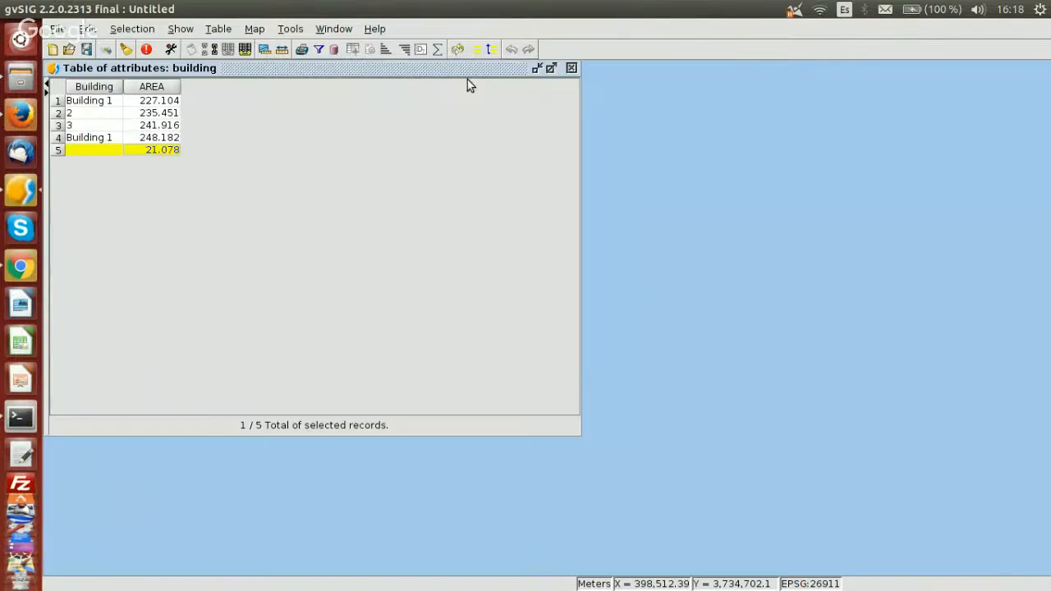
{"action": "left_click", "coordinate": [573, 68]}
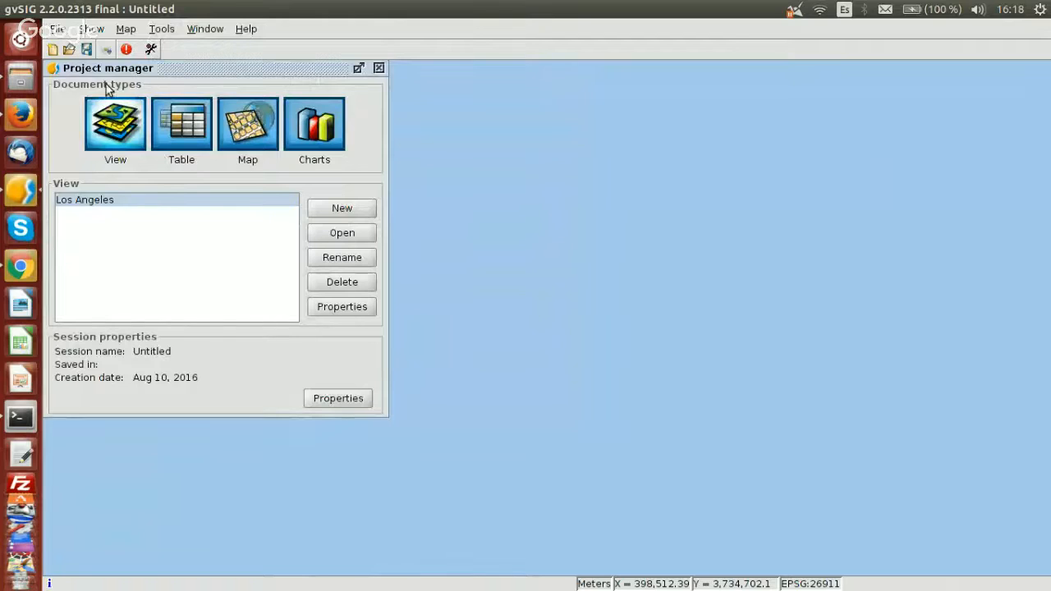
{"action": "left_click", "coordinate": [91, 29]}
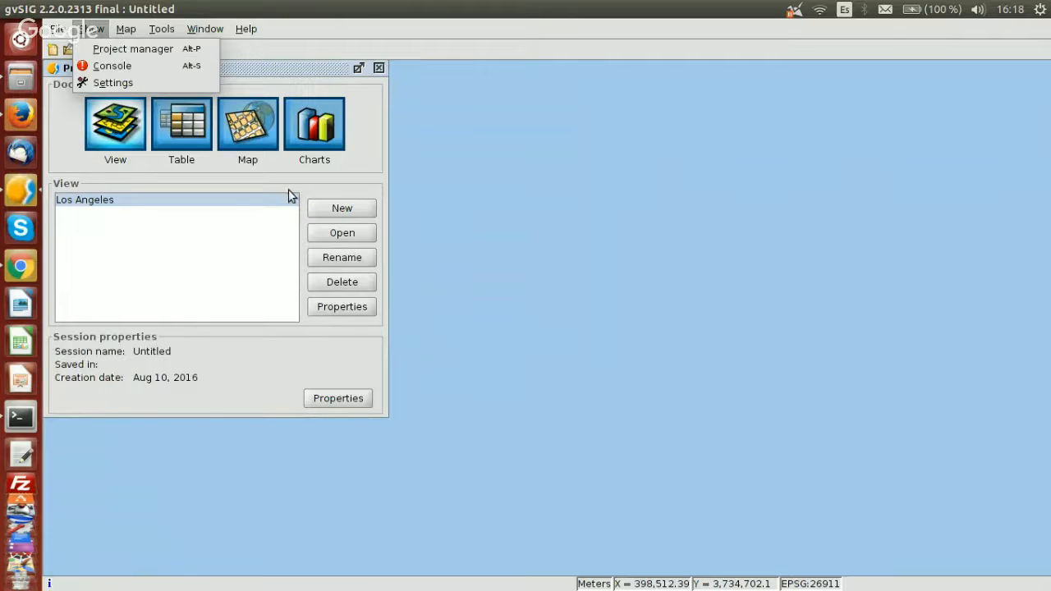
{"action": "left_click", "coordinate": [248, 205]}
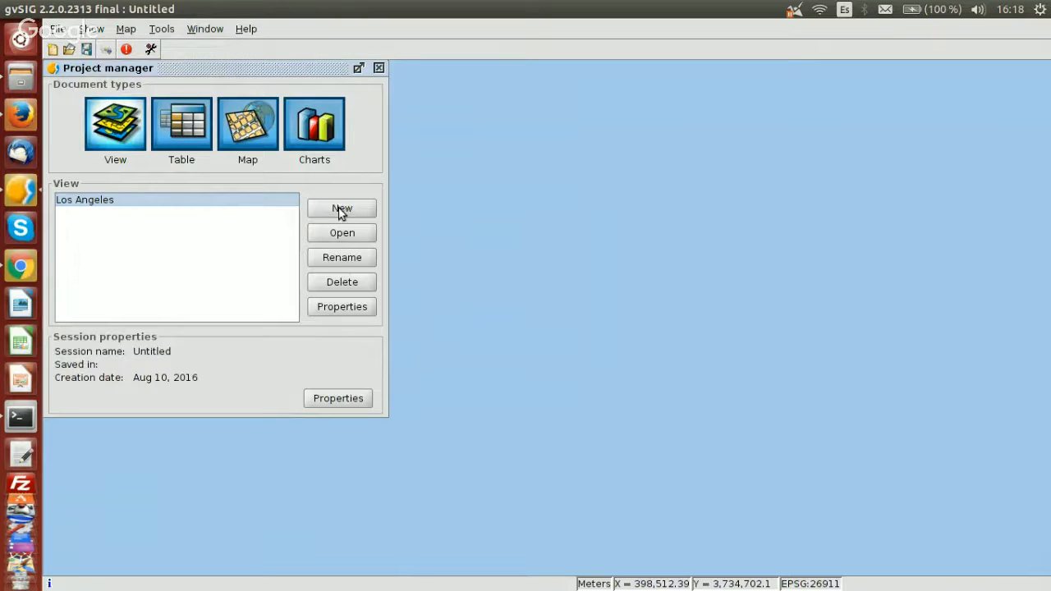
{"action": "left_click", "coordinate": [342, 210]}
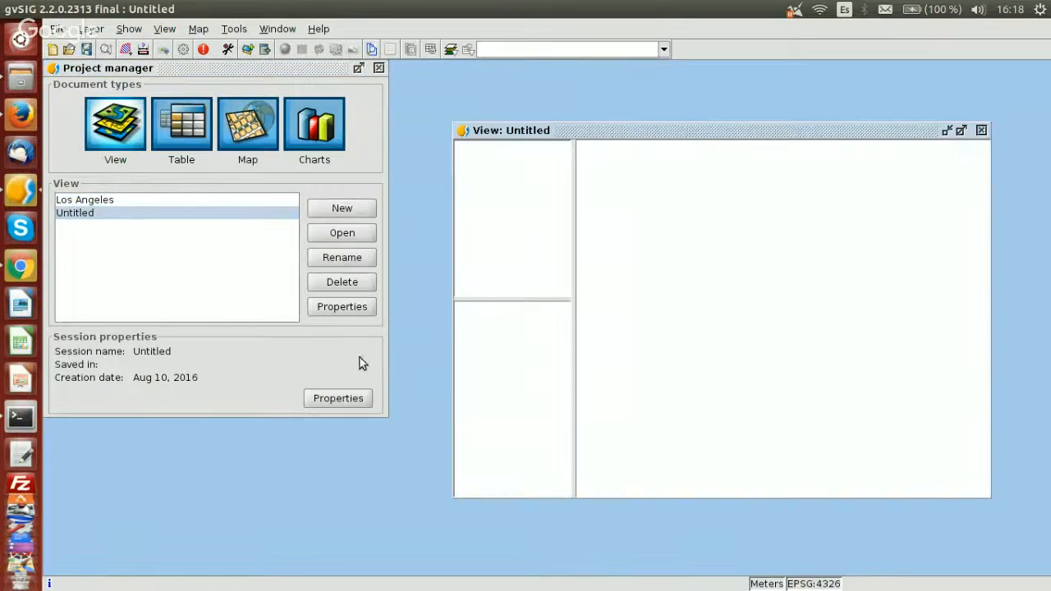
Set the new view's current projection to EPSG 32654, found by code among the EPSG reference systems
{"action": "left_click", "coordinate": [345, 307]}
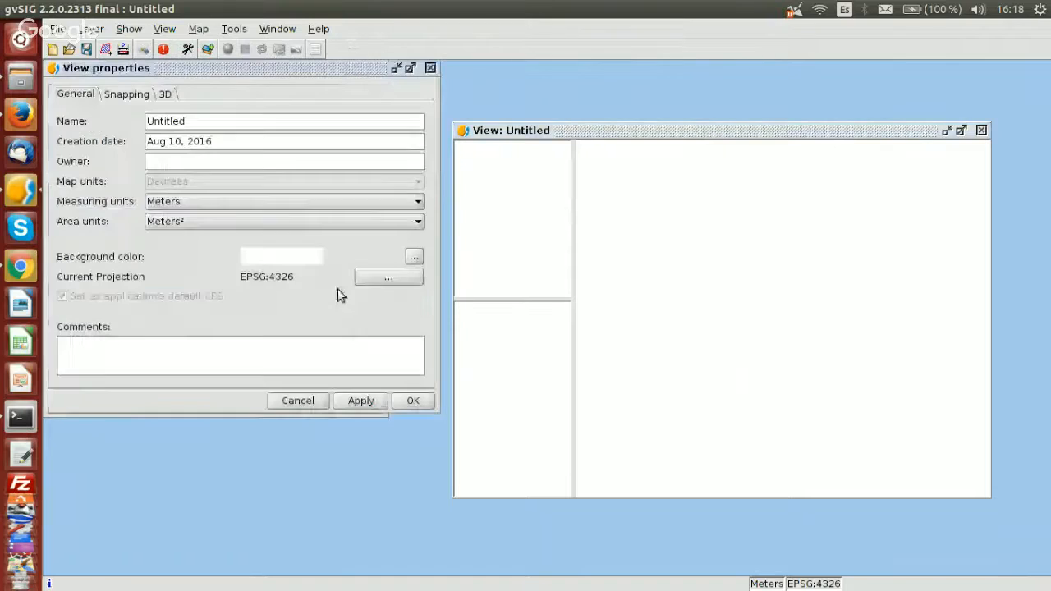
{"action": "left_click_drag", "start_coordinate": [297, 72], "coordinate": [428, 104]}
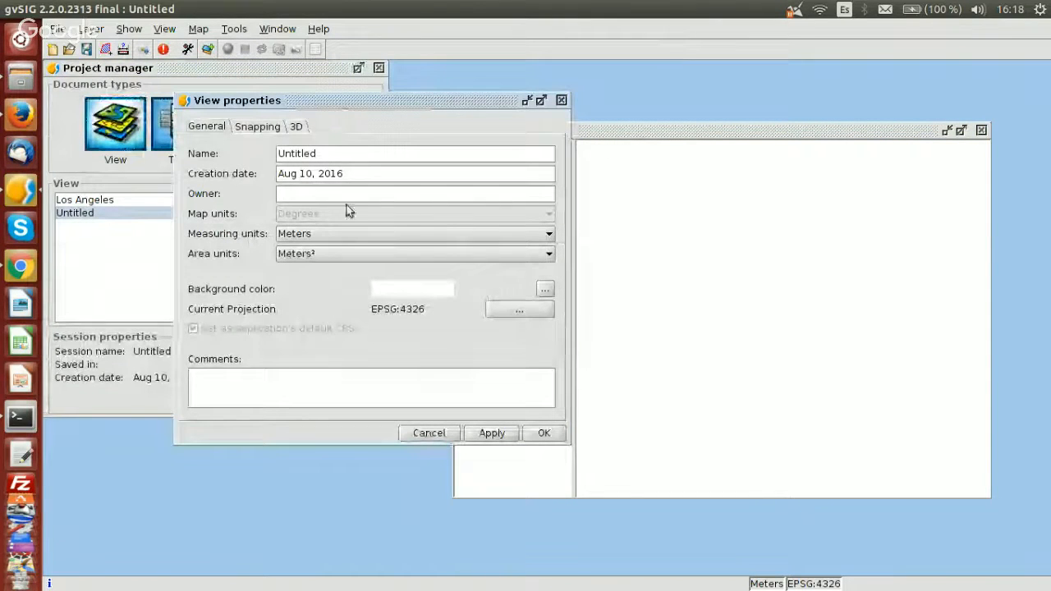
{"action": "left_click", "coordinate": [522, 312]}
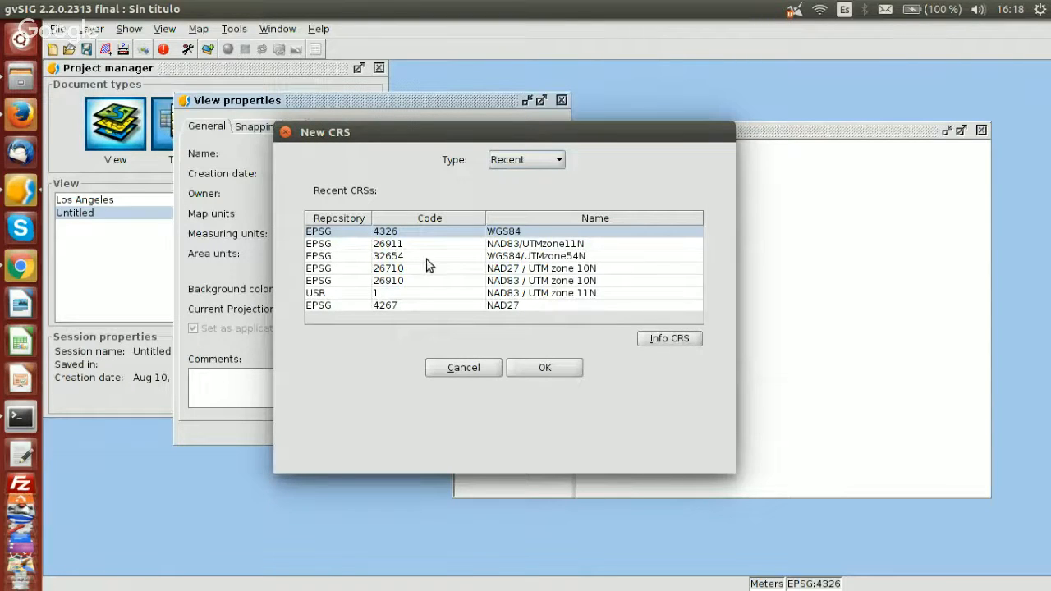
{"action": "left_click", "coordinate": [534, 161]}
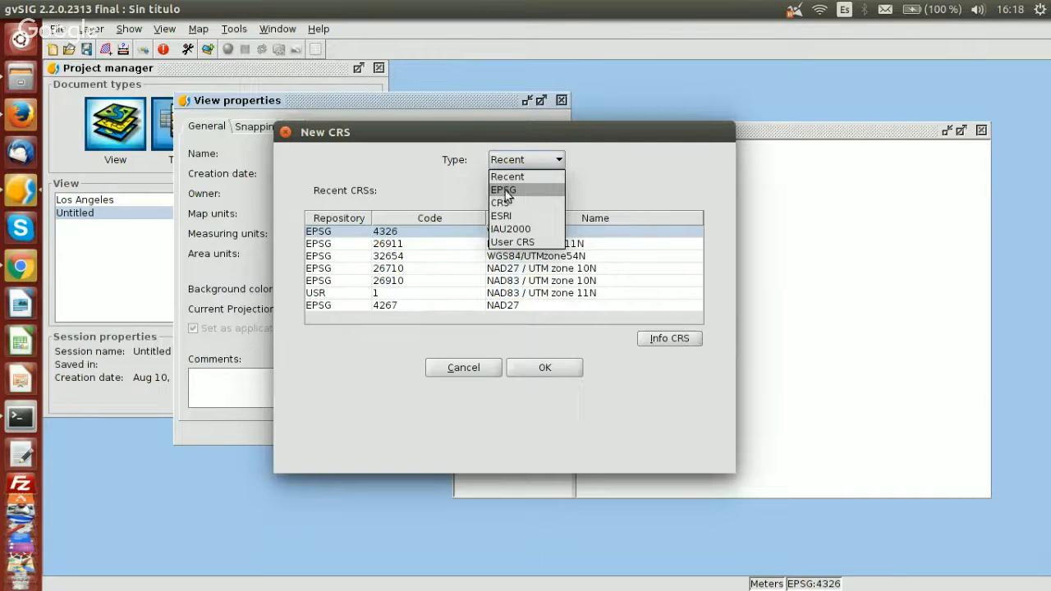
{"action": "left_click", "coordinate": [504, 190]}
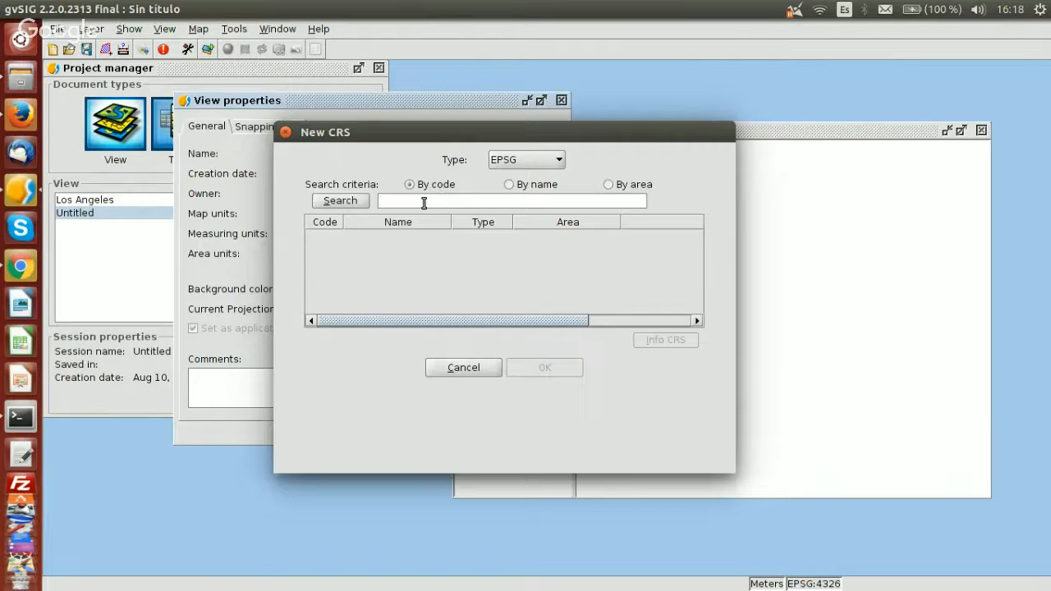
{"action": "type", "text": "32654"}
{"action": "key", "text": "Return"}
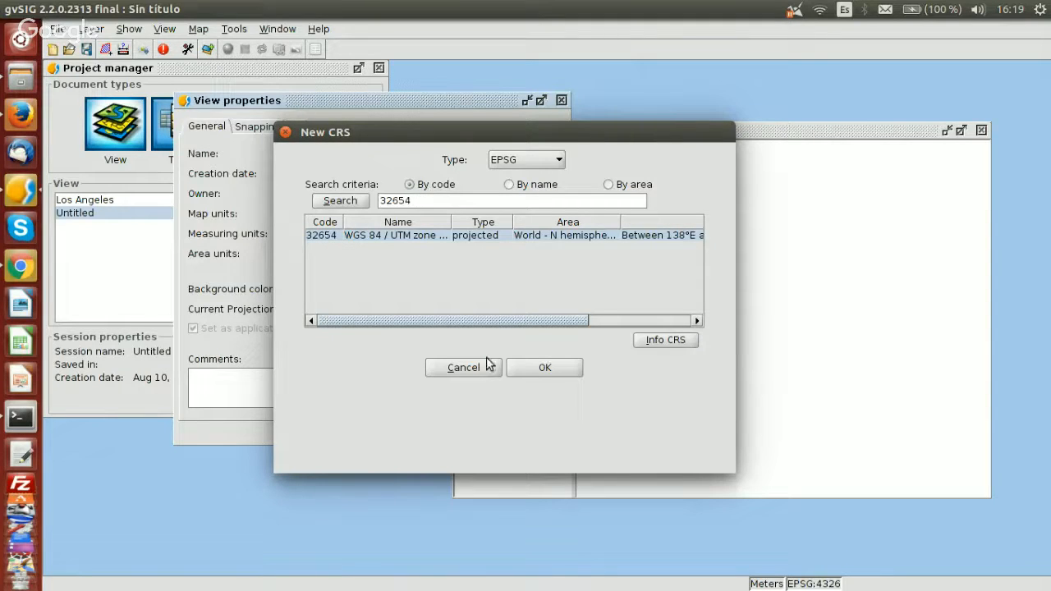
{"action": "left_click", "coordinate": [554, 369]}
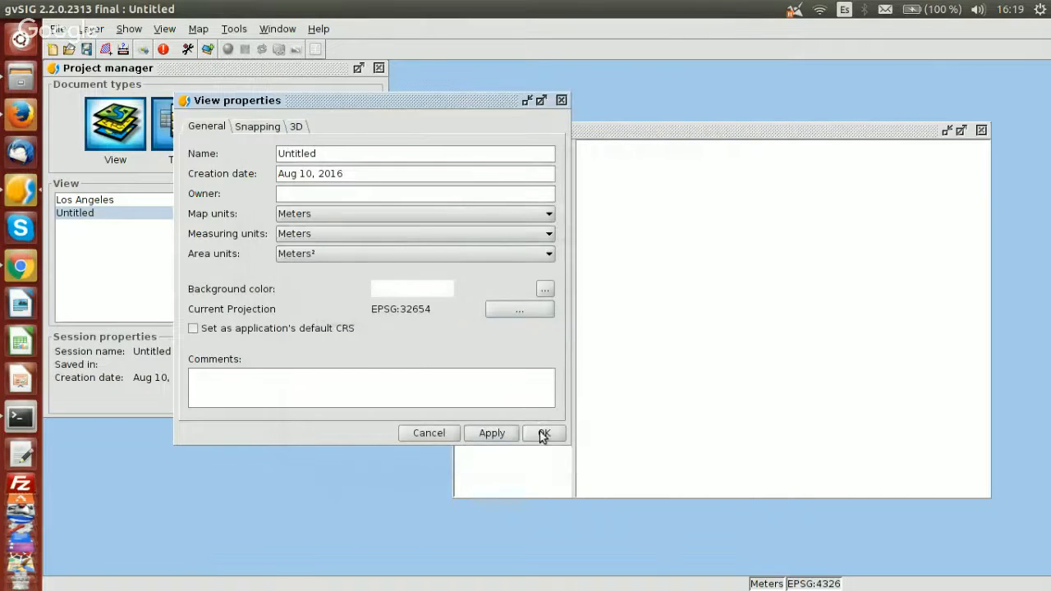
{"action": "left_click", "coordinate": [544, 434]}
Maximize the new view and add the layers japan_pref_32654.shp and Japan_rail_32654.shp from the Japan folder
{"action": "double_click", "coordinate": [722, 129]}
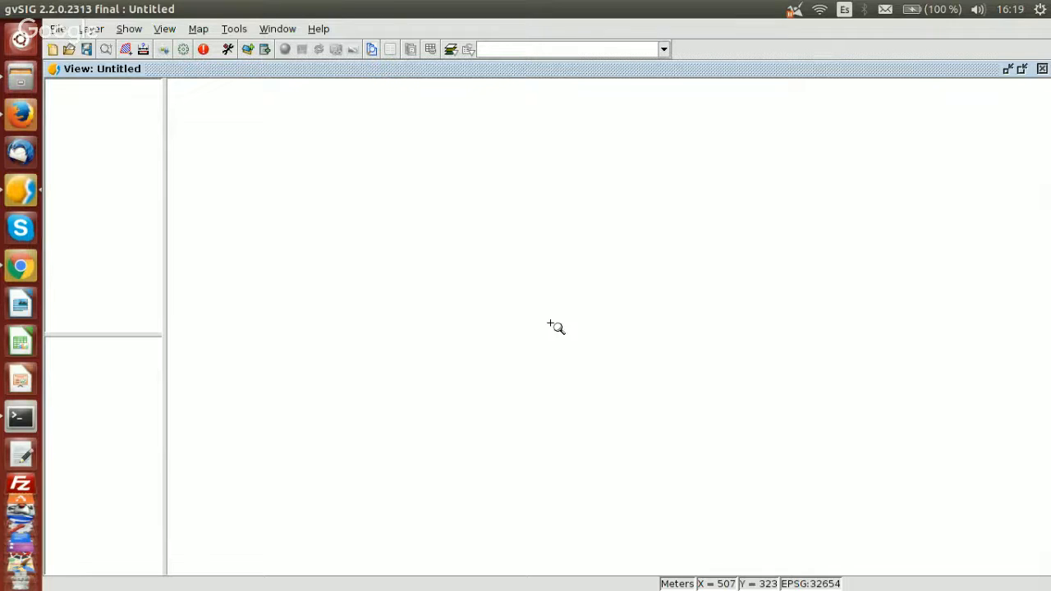
{"action": "left_click", "coordinate": [245, 50]}
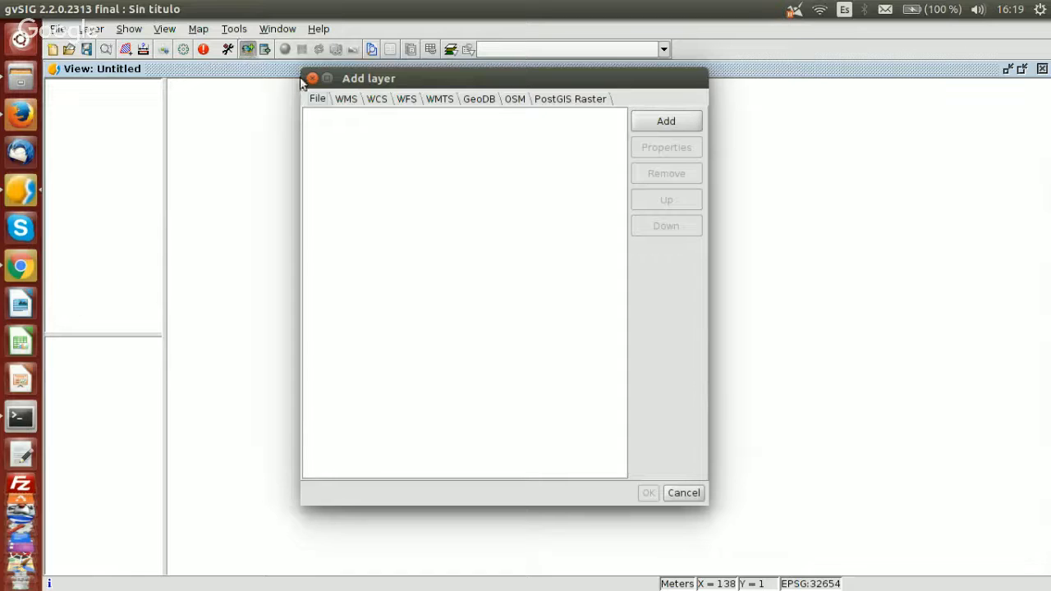
{"action": "left_click", "coordinate": [658, 123]}
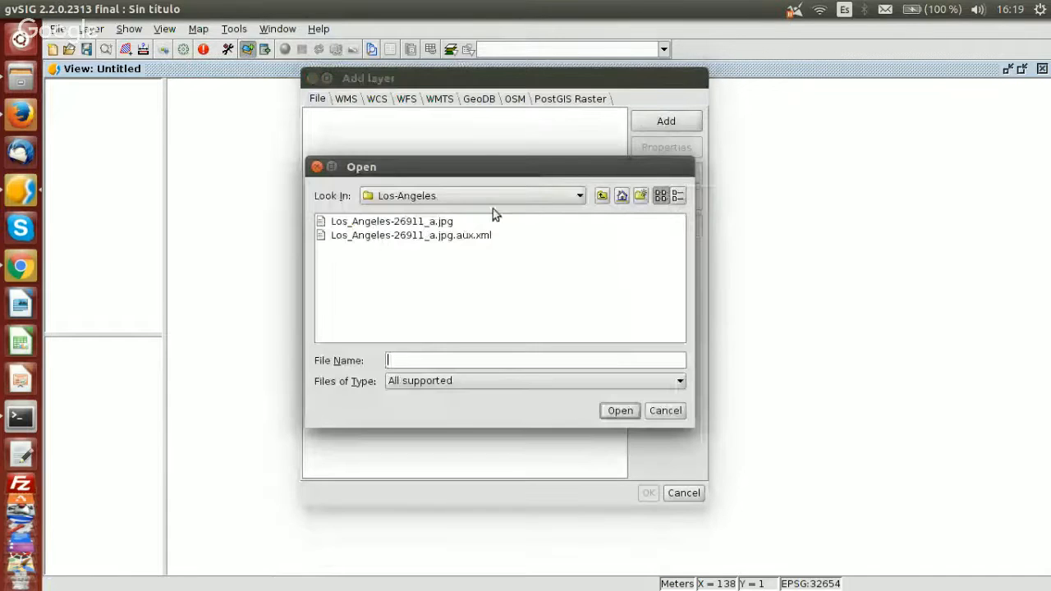
{"action": "left_click", "coordinate": [600, 196]}
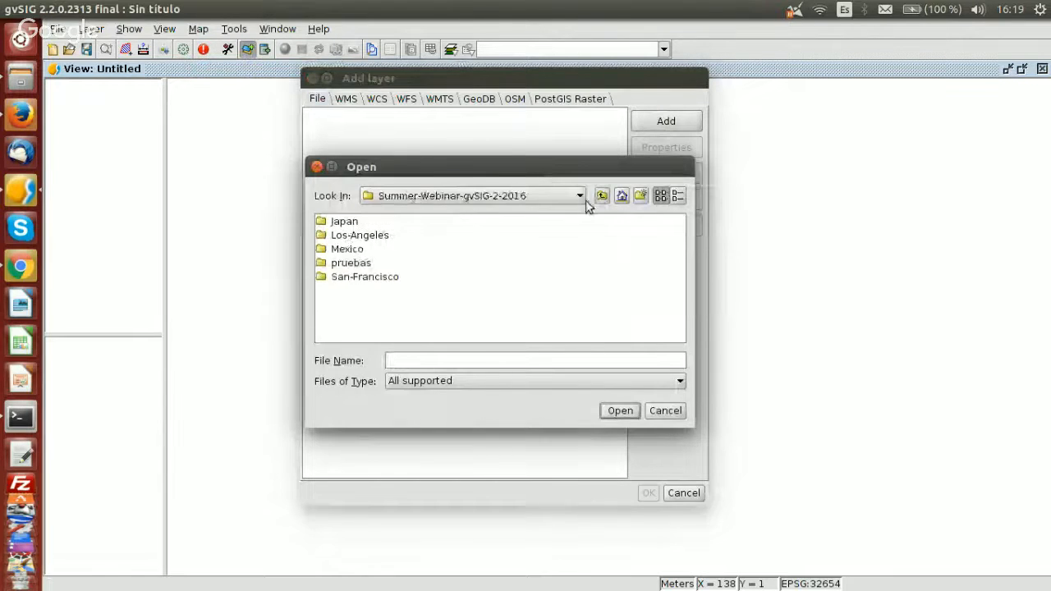
{"action": "double_click", "coordinate": [343, 223]}
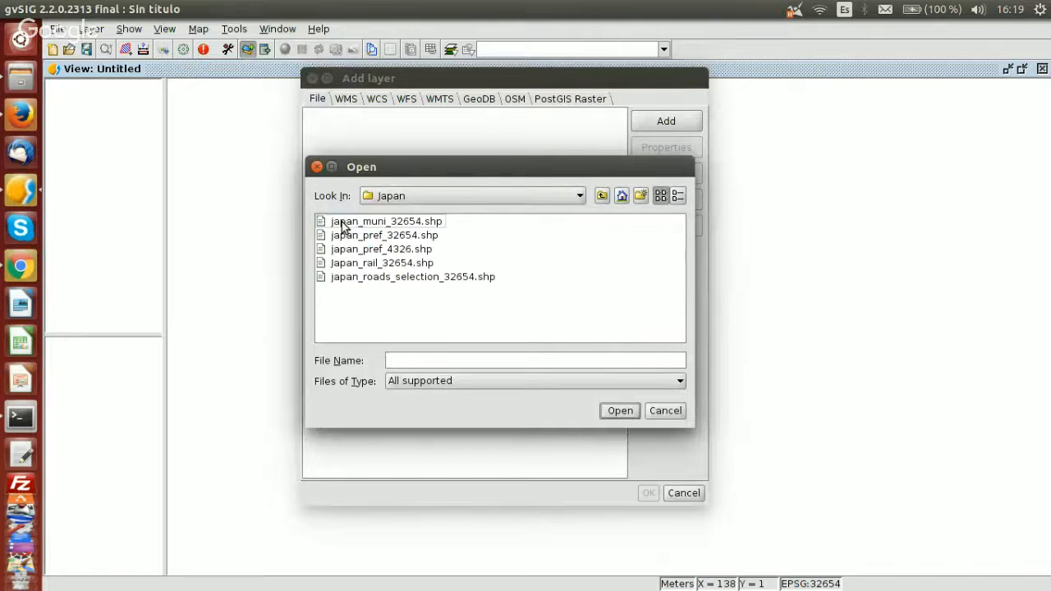
{"action": "left_click", "coordinate": [383, 236]}
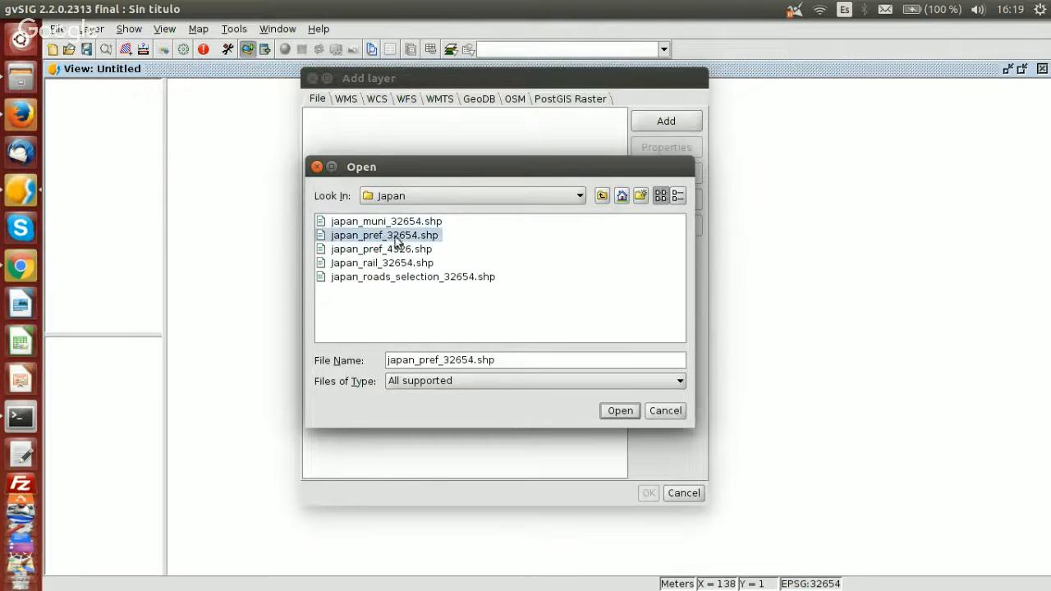
{"action": "left_click", "coordinate": [382, 264], "text": "ctrl"}
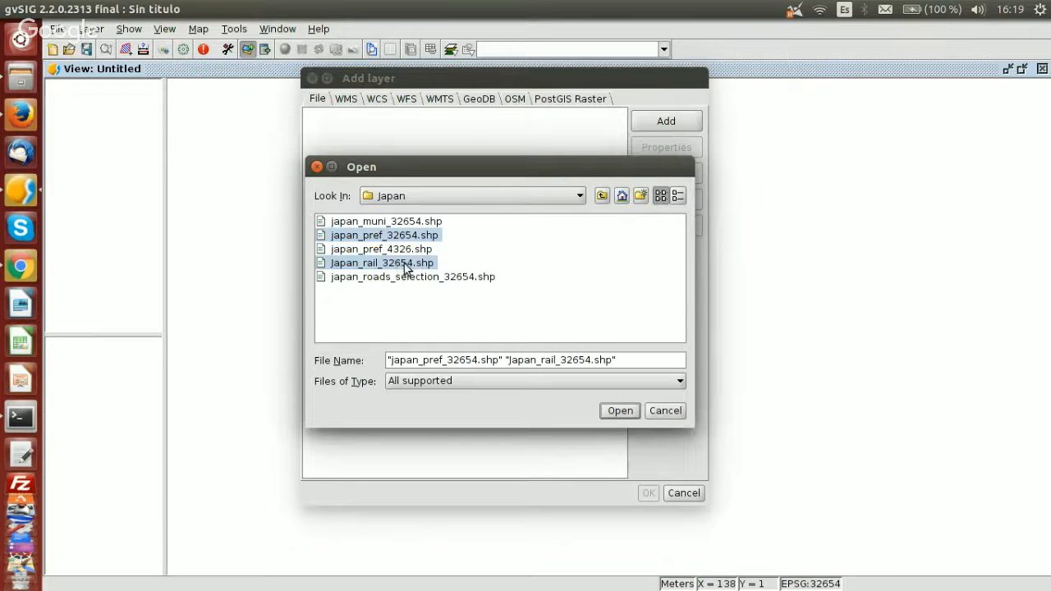
{"action": "left_click", "coordinate": [620, 410]}
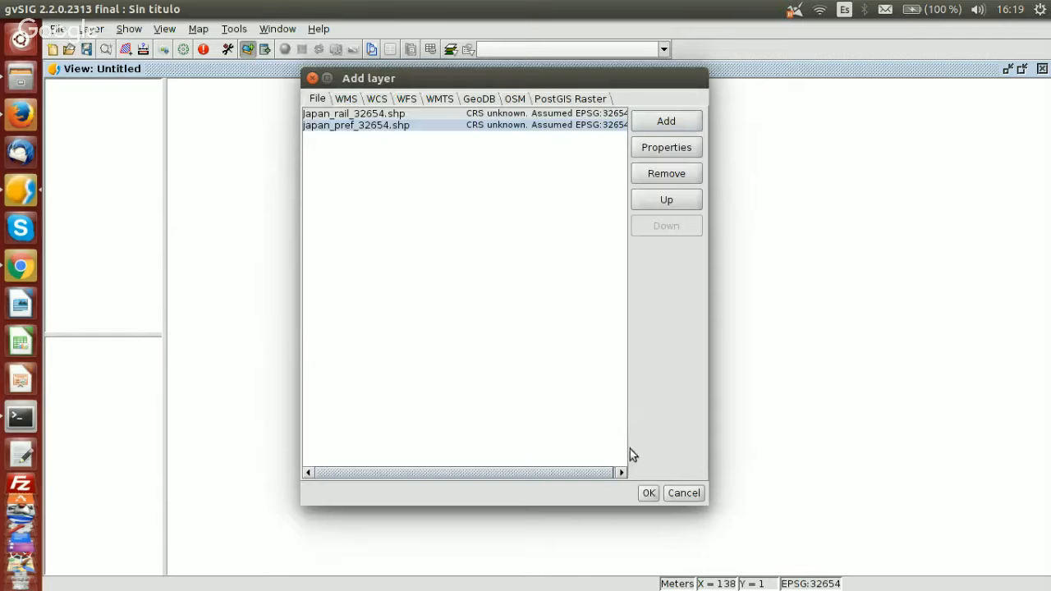
{"action": "left_click", "coordinate": [648, 493]}
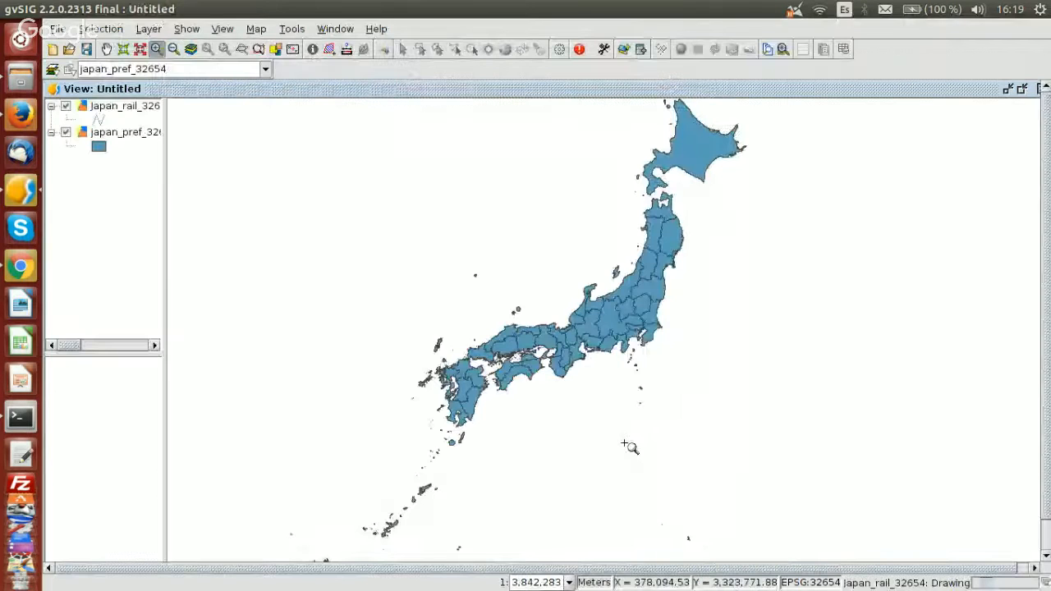
Change the line symbol colour of the Japanese railway layer to red
{"action": "left_click", "coordinate": [603, 276]}
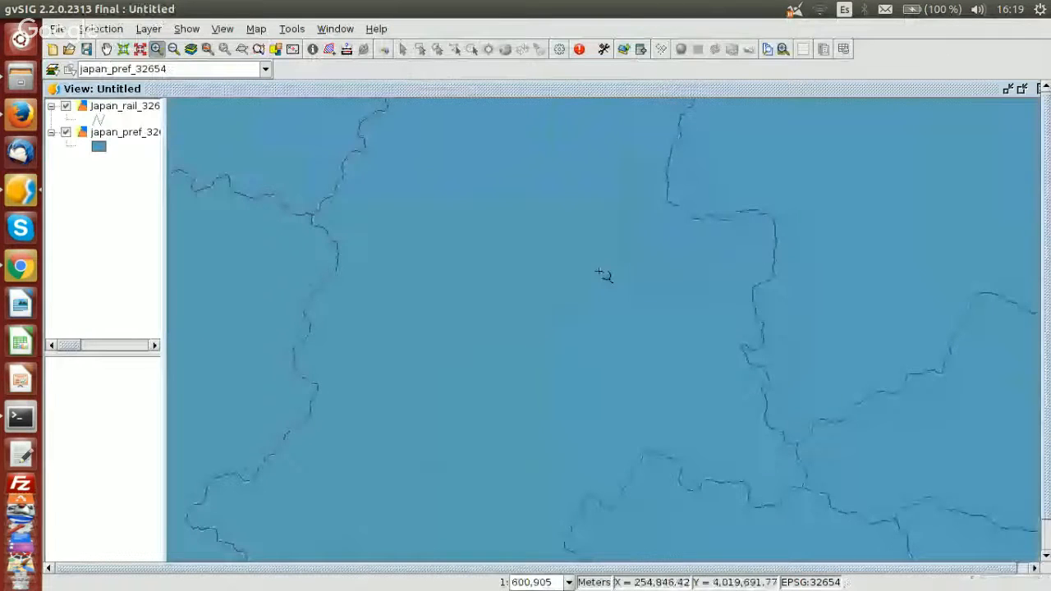
{"action": "scroll", "coordinate": [507, 268], "scroll_direction": "down", "scroll_amount": 1}
{"action": "scroll", "coordinate": [505, 265], "scroll_direction": "down", "scroll_amount": 1}
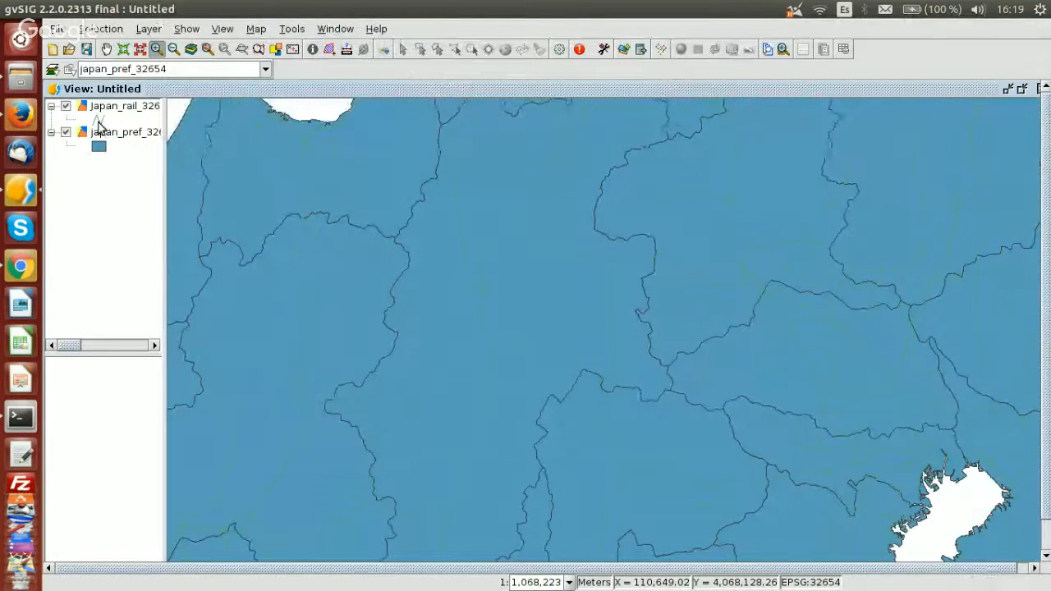
{"action": "double_click", "coordinate": [98, 123]}
{"action": "left_click", "coordinate": [716, 270]}
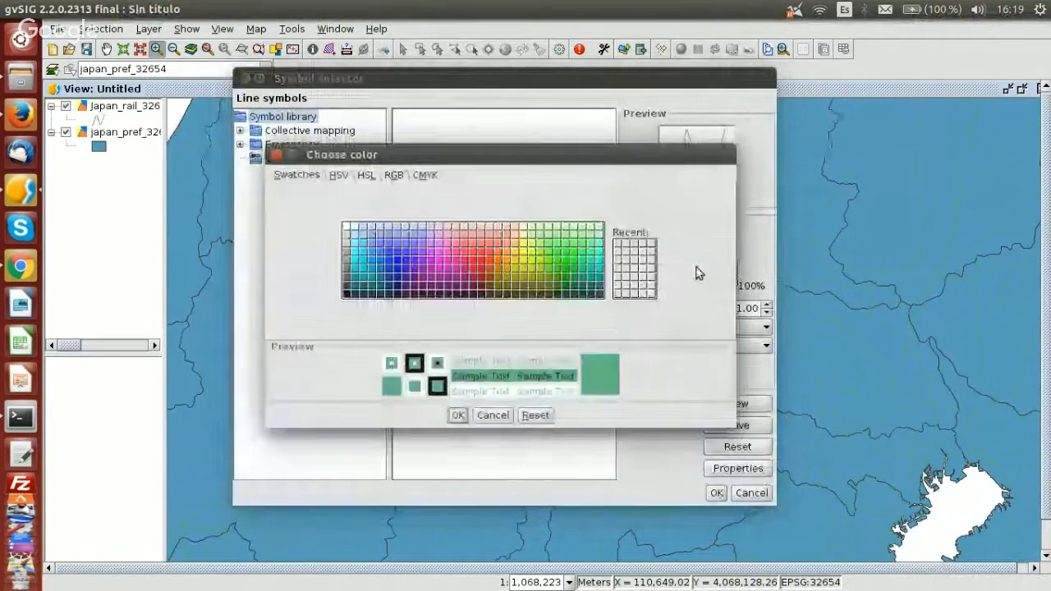
{"action": "left_click", "coordinate": [481, 261]}
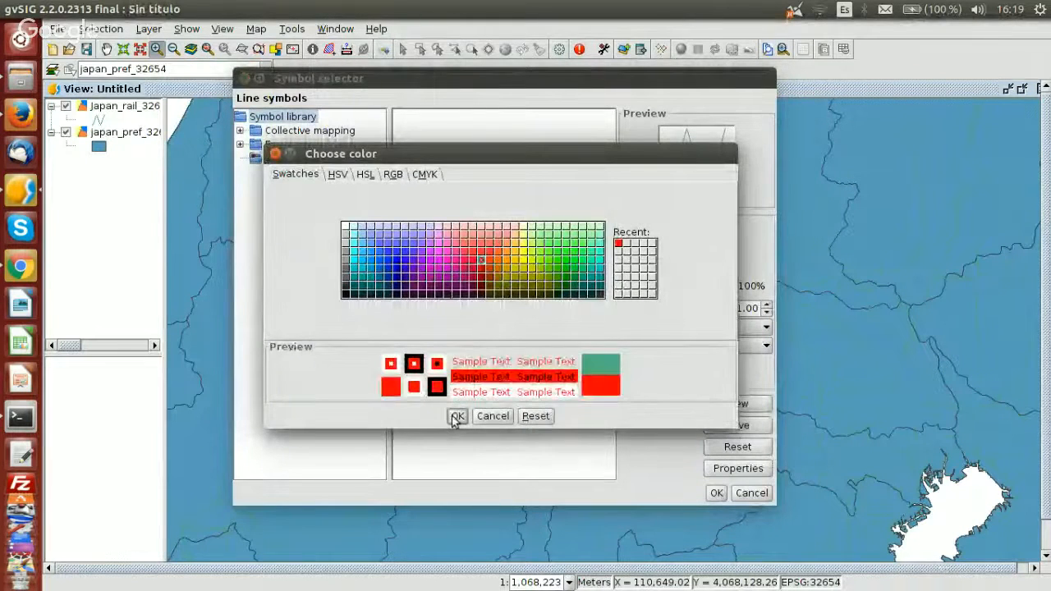
{"action": "left_click", "coordinate": [456, 416]}
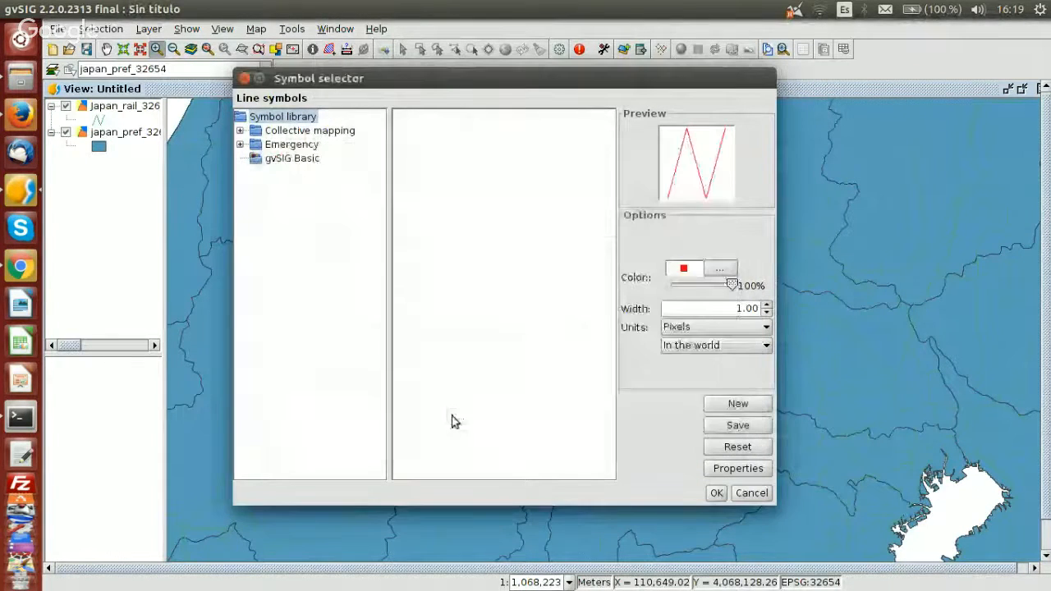
{"action": "left_click", "coordinate": [715, 493]}
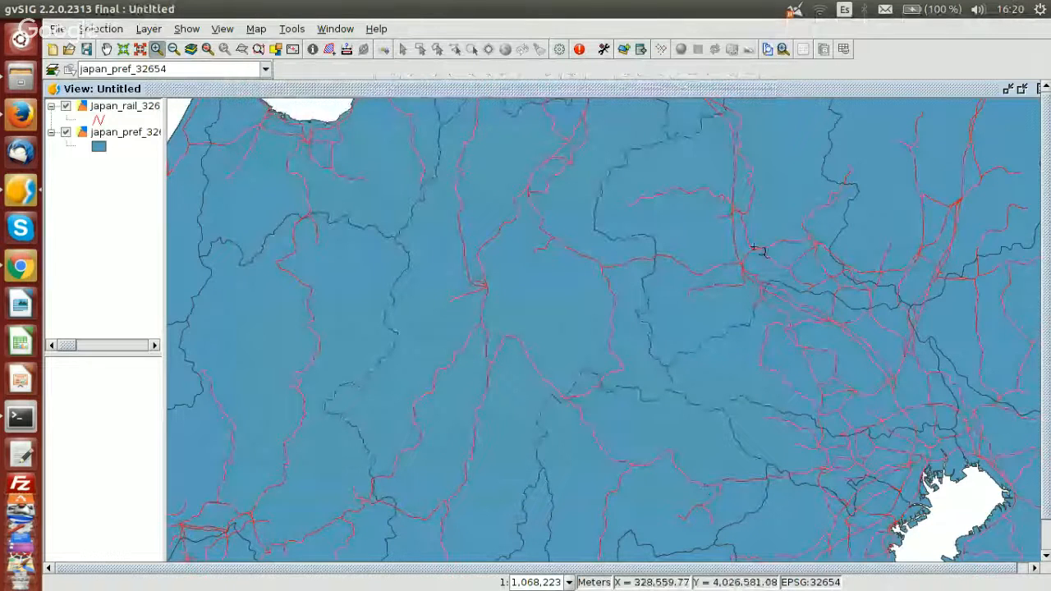
{"action": "left_click_drag", "start_coordinate": [754, 246], "coordinate": [868, 301]}
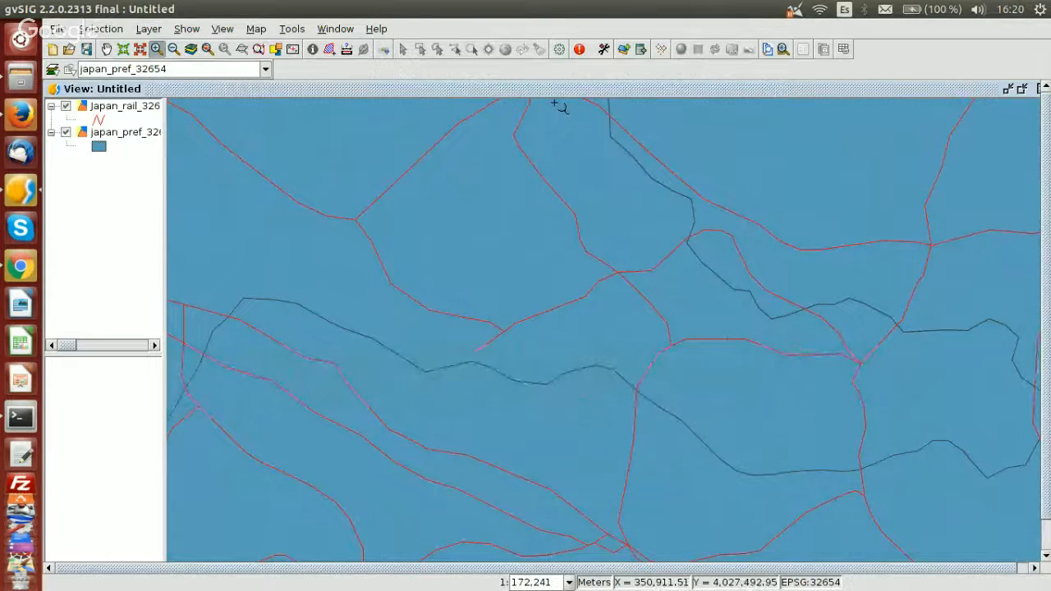
Open the geoprocessing Toolbox, look through the SEXTANTE algorithm groups and expand the Vegetation indices group
{"action": "left_click", "coordinate": [559, 51]}
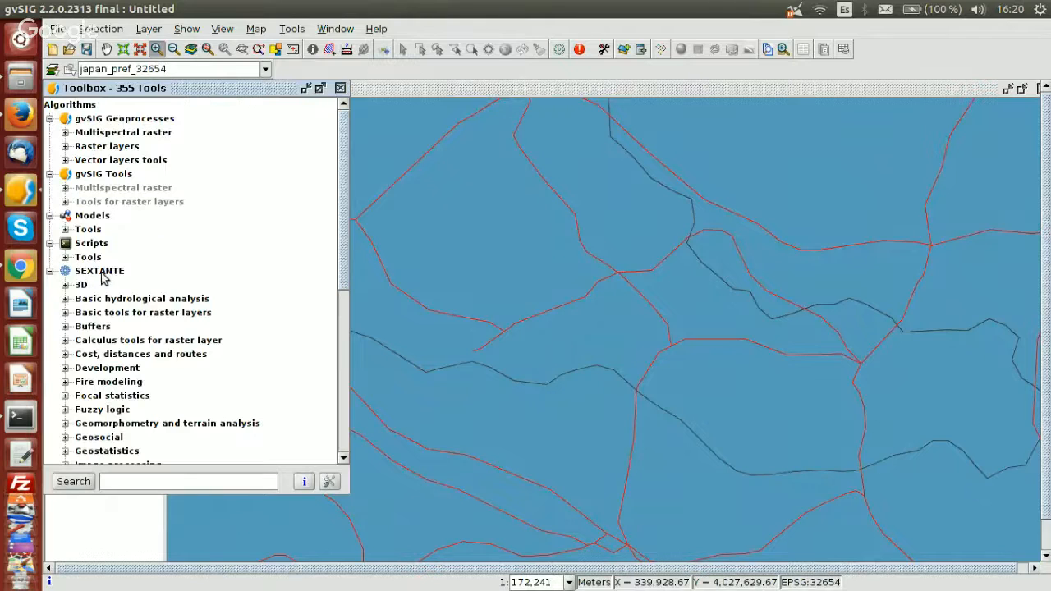
{"action": "scroll", "coordinate": [103, 289], "scroll_direction": "down", "scroll_amount": 1}
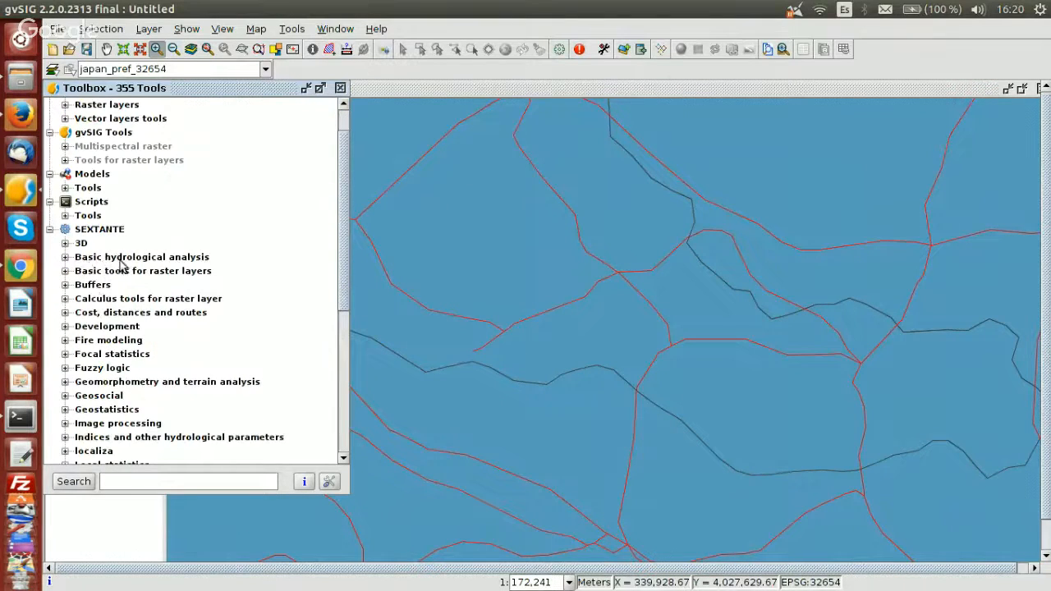
{"action": "scroll", "coordinate": [204, 261], "scroll_direction": "down", "scroll_amount": 1}
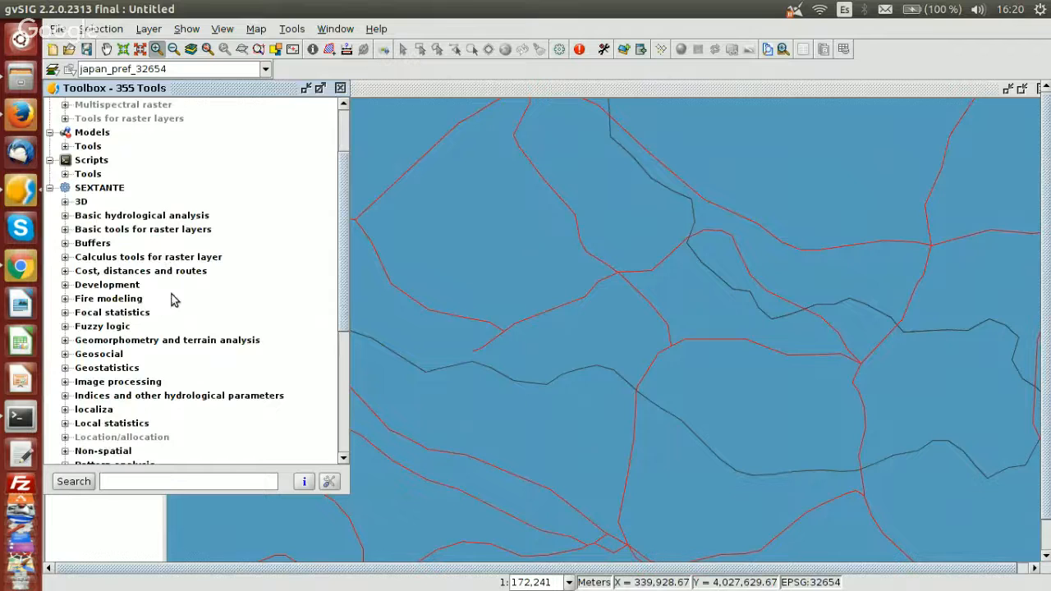
{"action": "scroll", "coordinate": [170, 298], "scroll_direction": "down", "scroll_amount": 1}
{"action": "scroll", "coordinate": [169, 314], "scroll_direction": "down", "scroll_amount": 2}
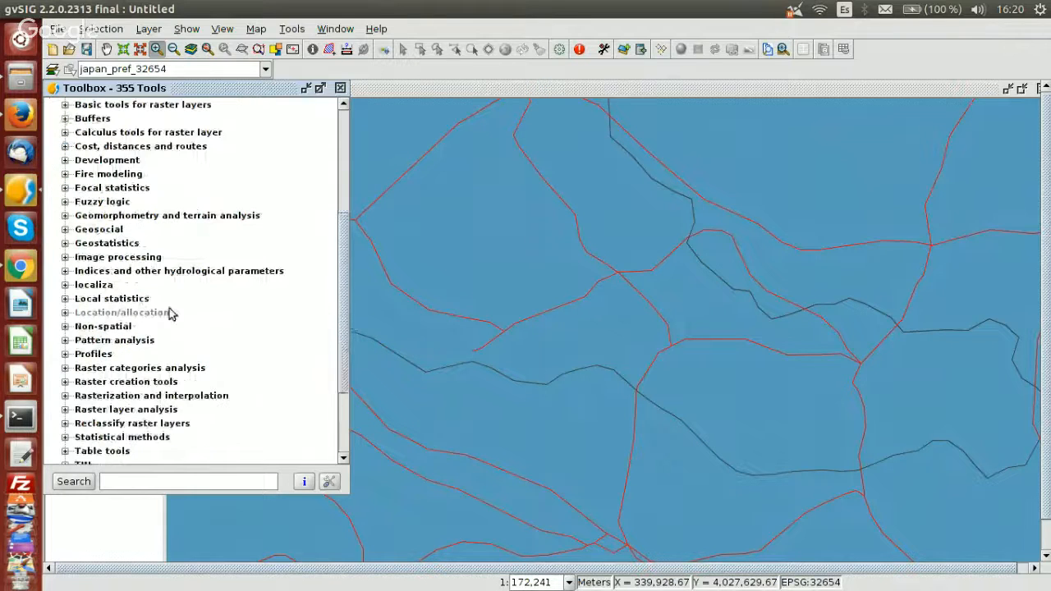
{"action": "scroll", "coordinate": [142, 335], "scroll_direction": "down", "scroll_amount": 1}
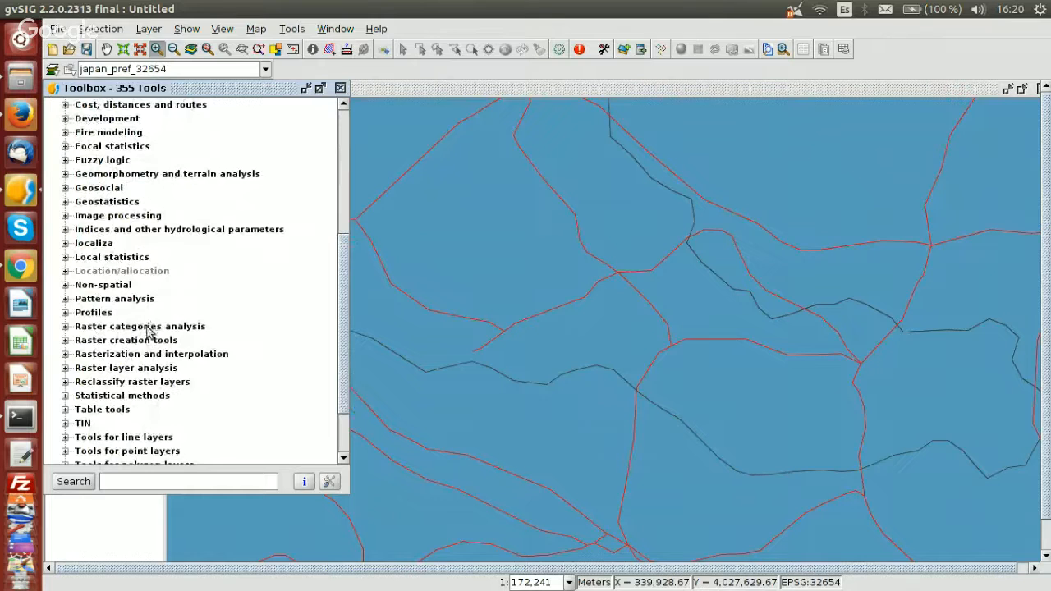
{"action": "scroll", "coordinate": [149, 330], "scroll_direction": "down", "scroll_amount": 2}
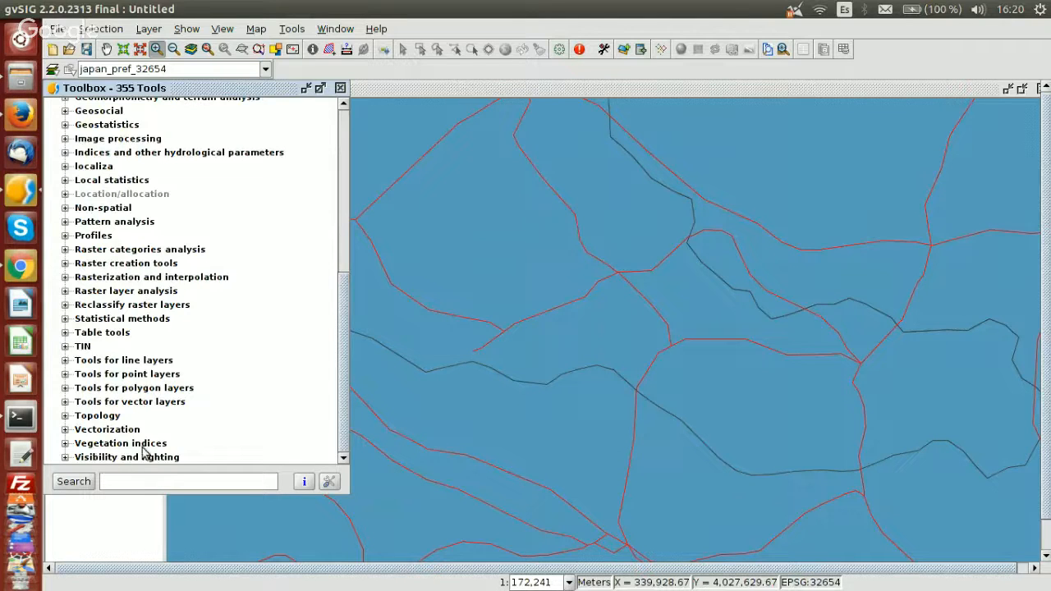
{"action": "left_click", "coordinate": [65, 444]}
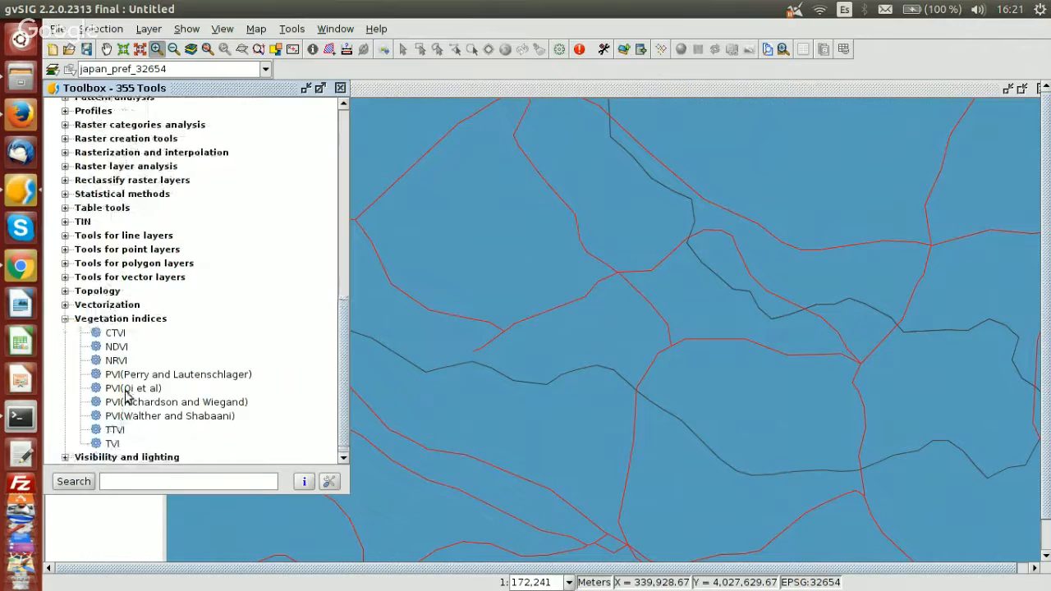
Open the Buffer geoprocess from the gvSIG vector layers tools and choose Japan_rail_32654 as its input layer
{"action": "left_click", "coordinate": [65, 278]}
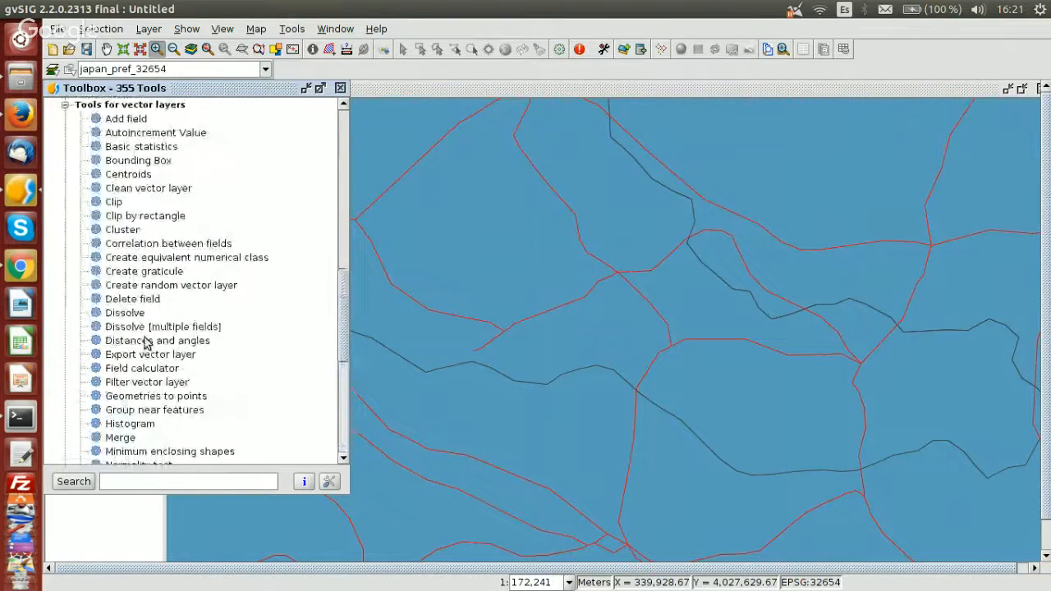
{"action": "scroll", "coordinate": [156, 296], "scroll_direction": "up", "scroll_amount": 10}
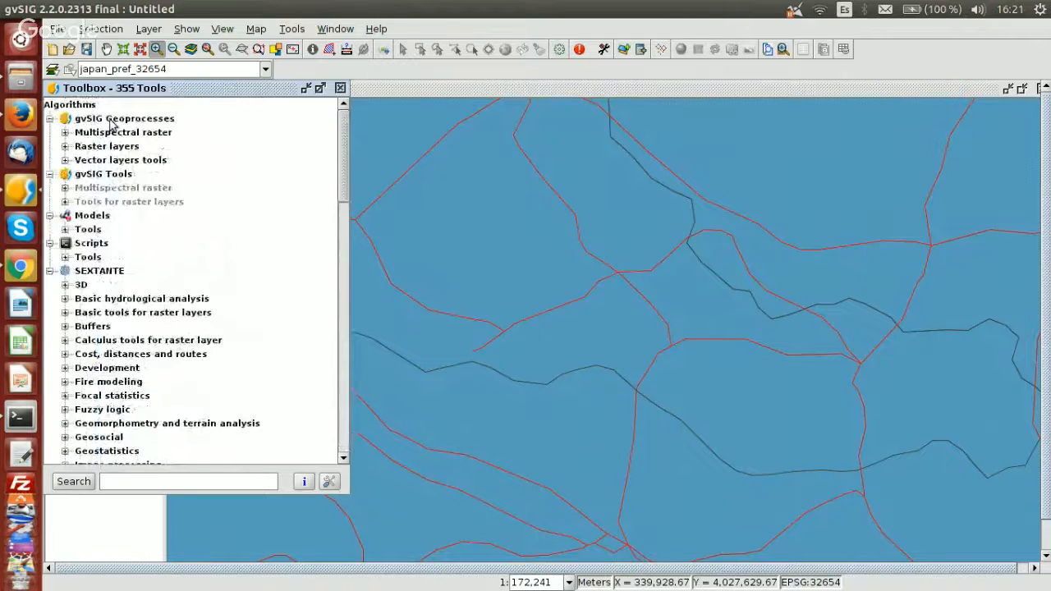
{"action": "left_click", "coordinate": [65, 161]}
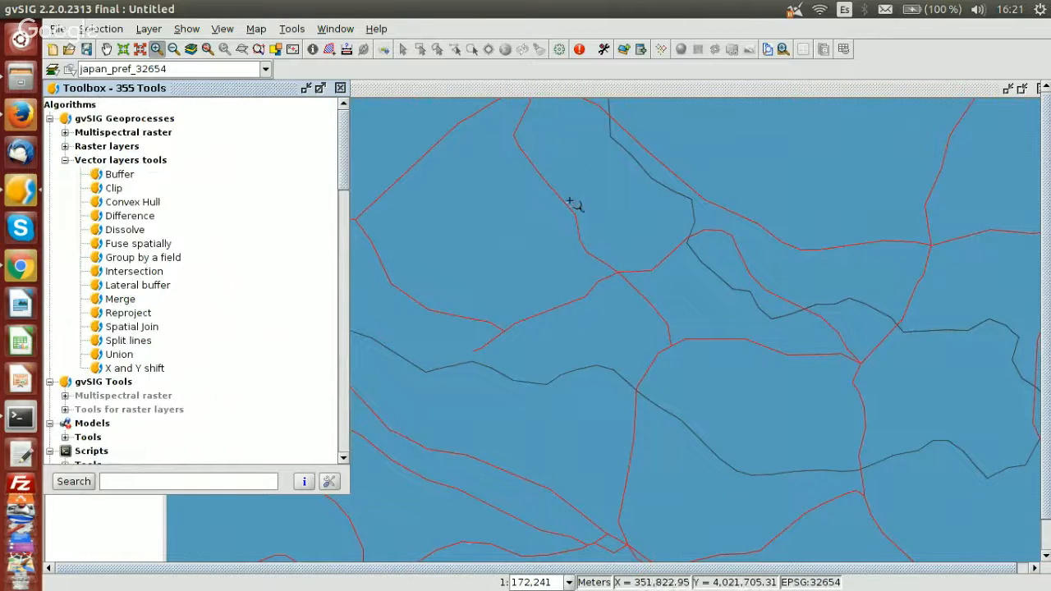
{"action": "double_click", "coordinate": [119, 175]}
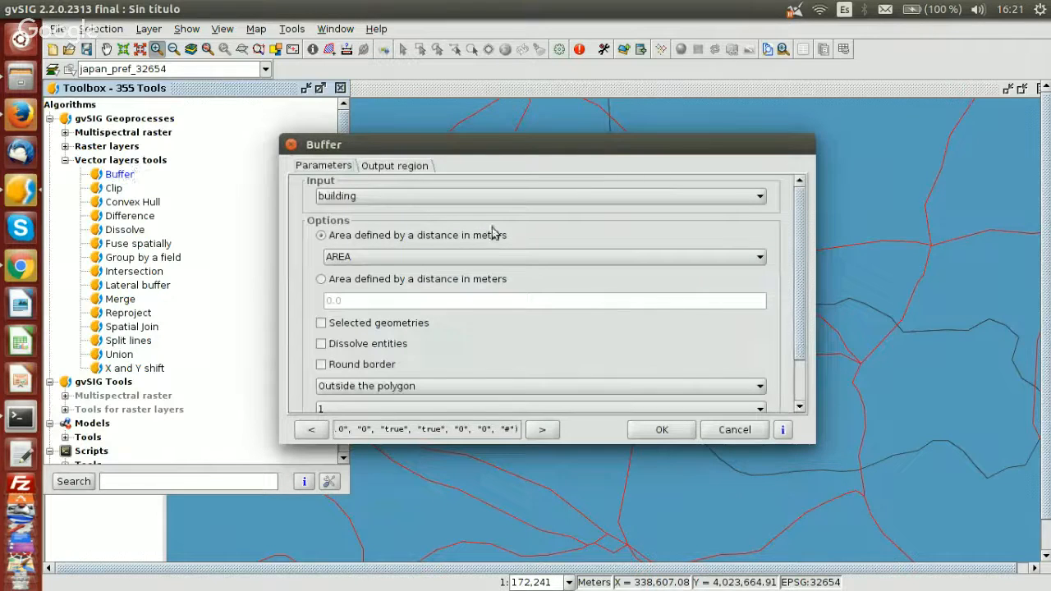
{"action": "left_click", "coordinate": [360, 200]}
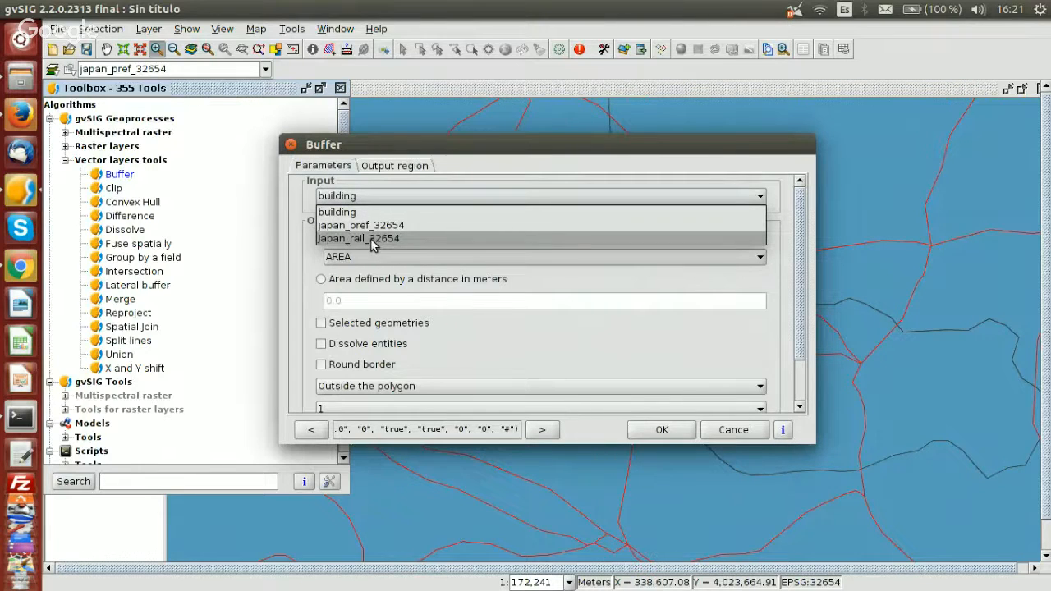
{"action": "left_click", "coordinate": [369, 238]}
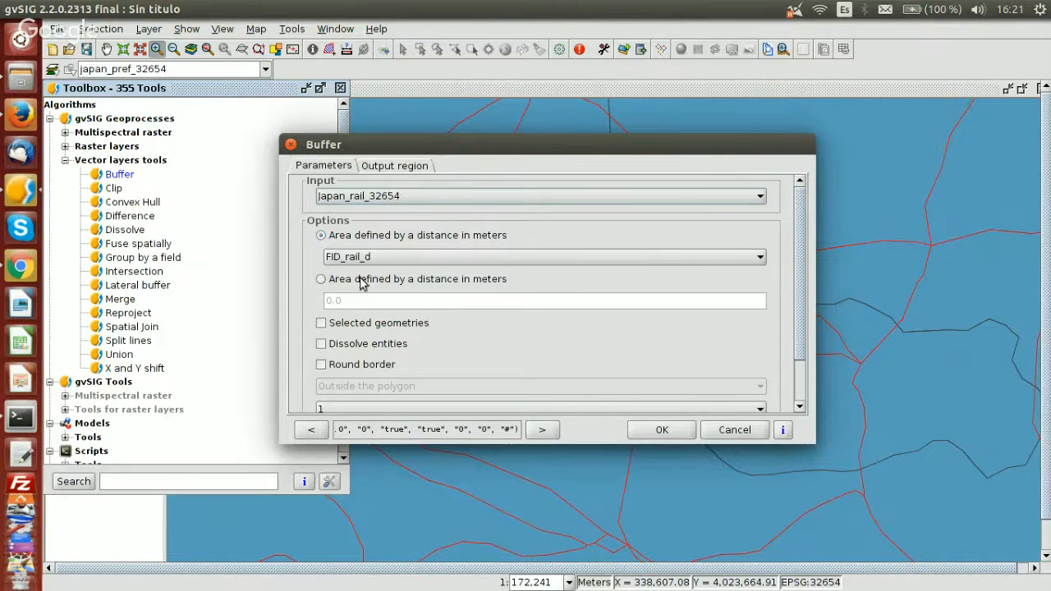
Run the buffer at a fixed distance of 100 meters with dissolved entities and round border, and close the toolbox
{"action": "left_click", "coordinate": [400, 281]}
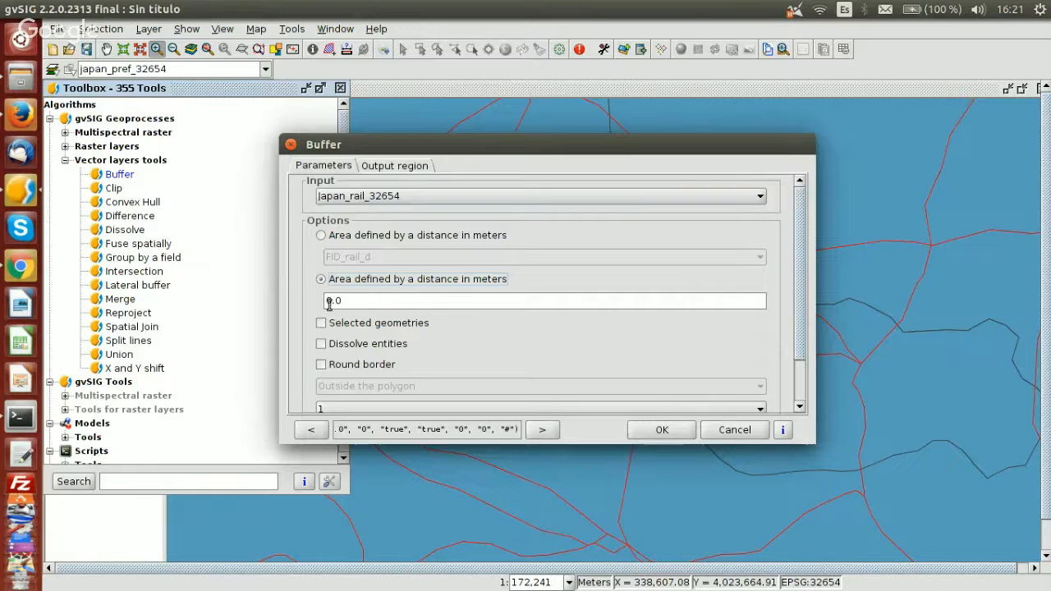
{"action": "left_click", "coordinate": [328, 301]}
{"action": "type", "text": "10"}
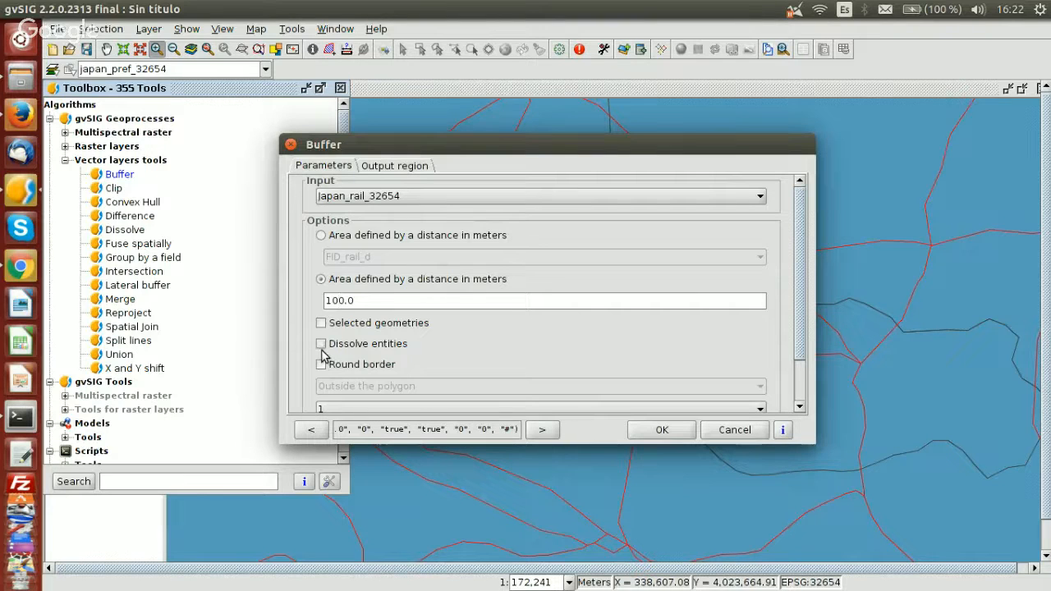
{"action": "left_click", "coordinate": [321, 344]}
{"action": "left_click", "coordinate": [325, 367]}
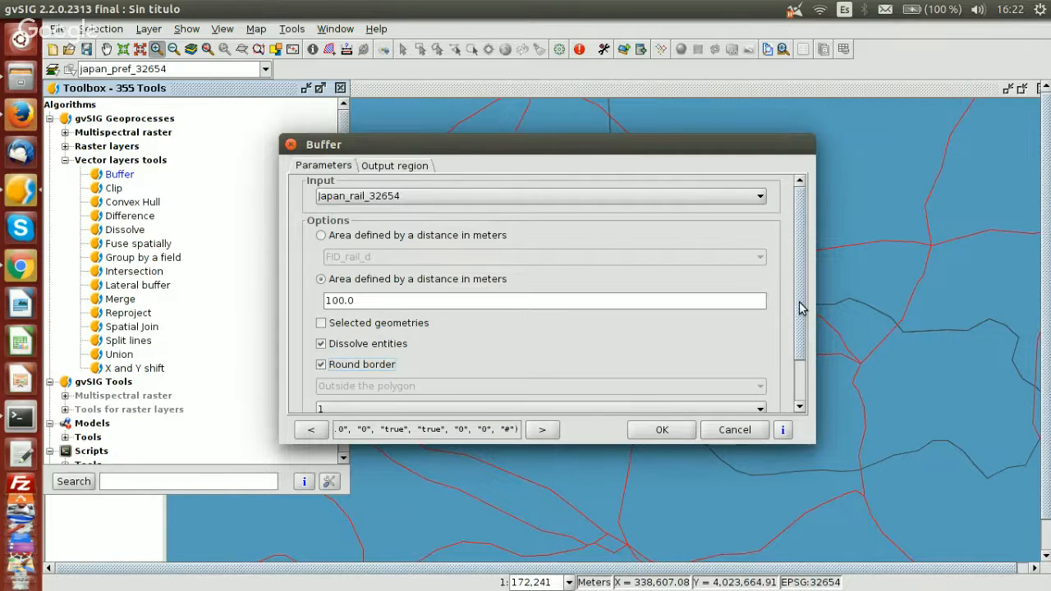
{"action": "left_click_drag", "start_coordinate": [800, 307], "coordinate": [800, 356]}
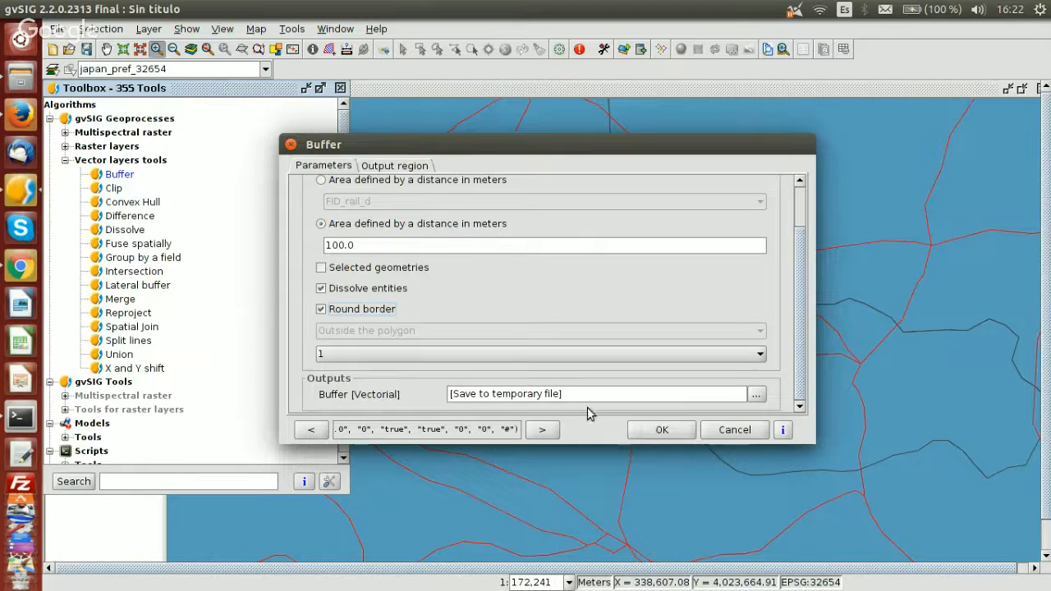
{"action": "left_click", "coordinate": [662, 430]}
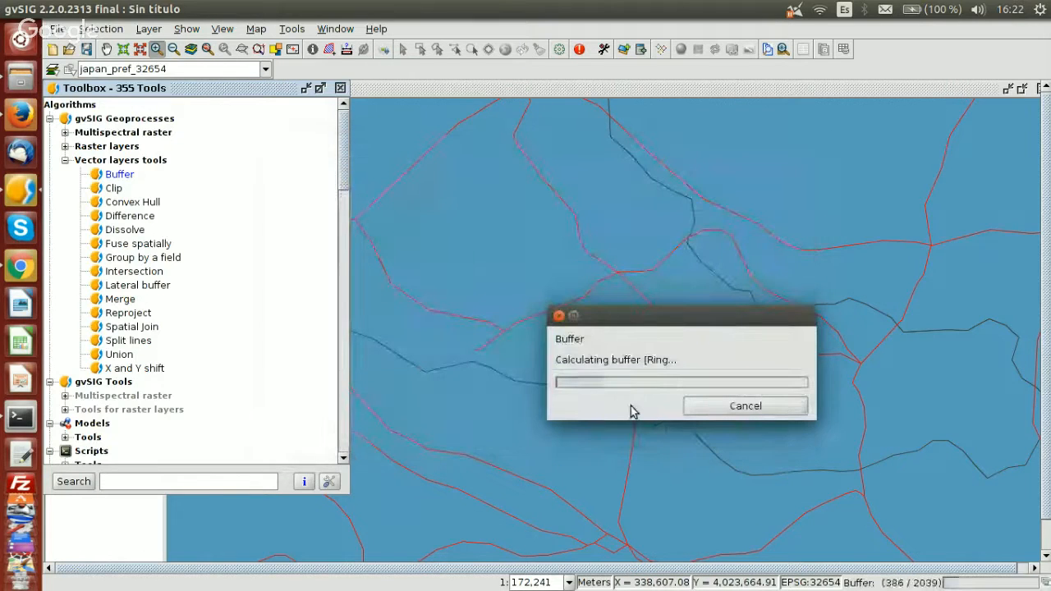
{"action": "left_click", "coordinate": [341, 89]}
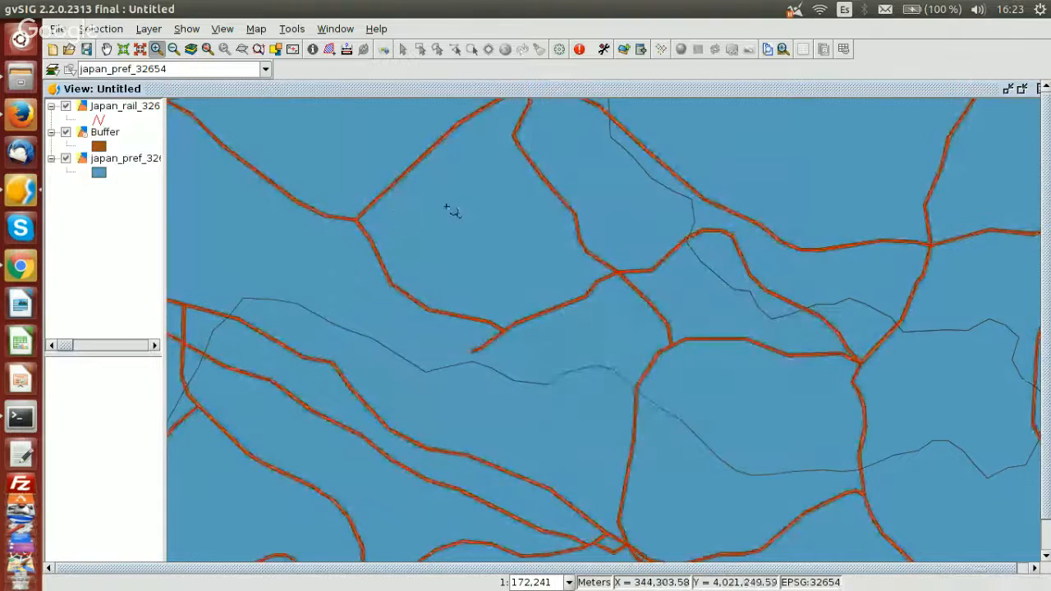
Inspect a bend of the buffered railway up close, comparing it with the Buffer layer hidden and shown
{"action": "left_click_drag", "start_coordinate": [582, 206], "coordinate": [563, 231]}
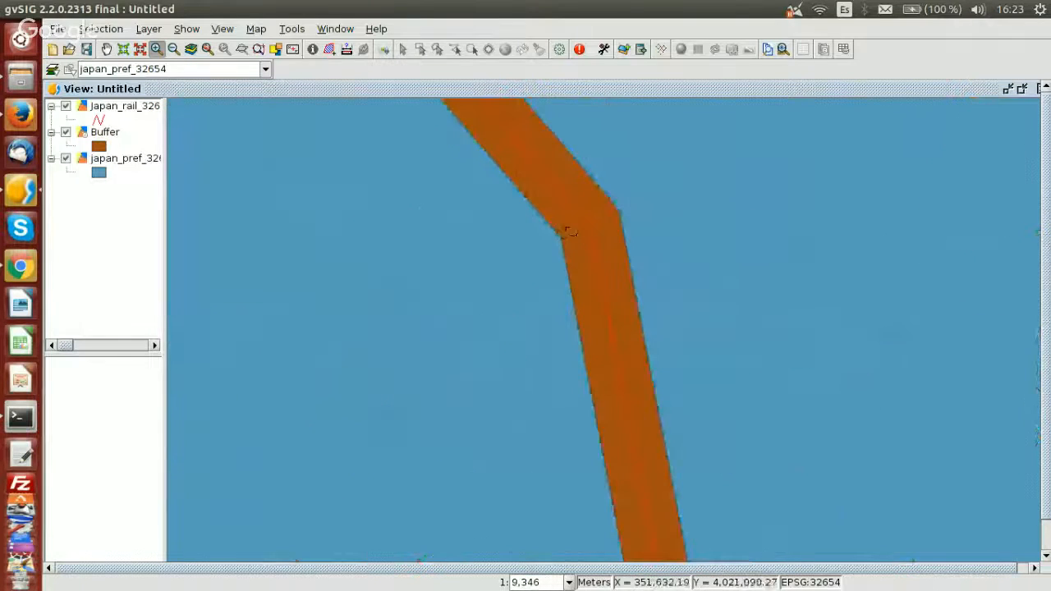
{"action": "left_click", "coordinate": [67, 133]}
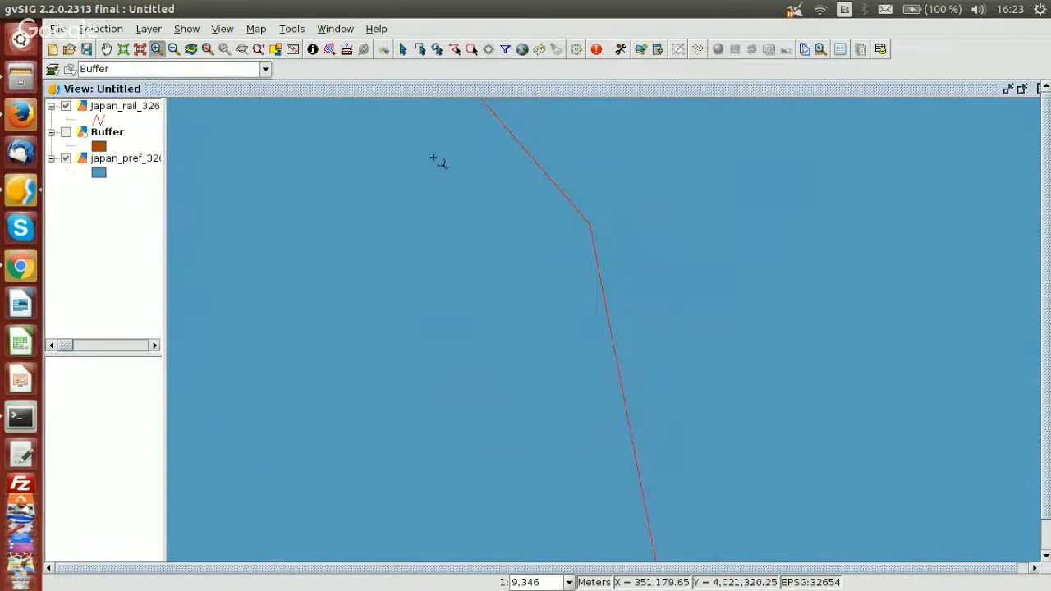
{"action": "left_click", "coordinate": [67, 133]}
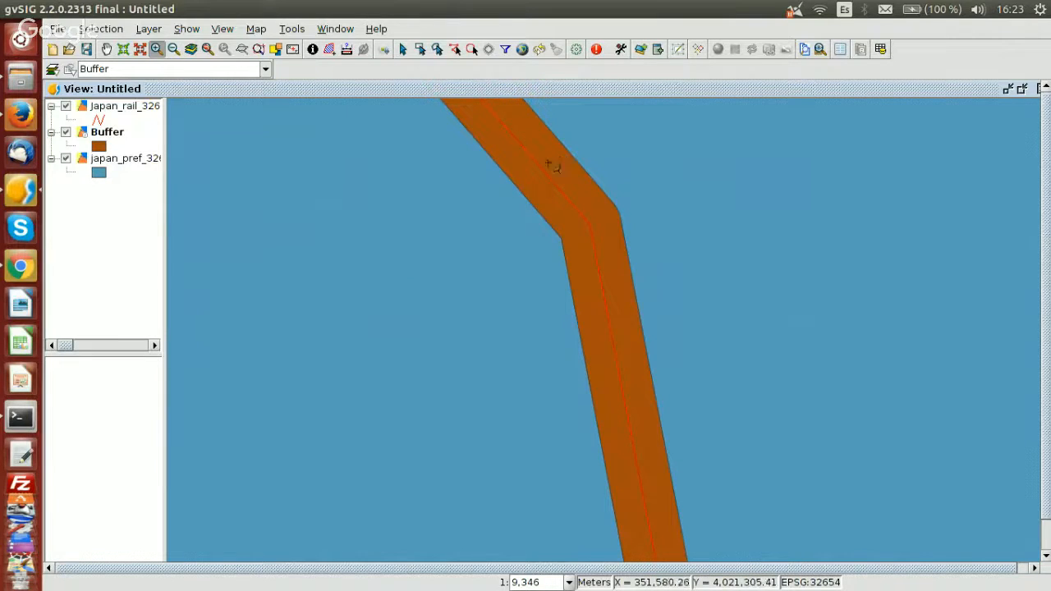
{"action": "scroll", "coordinate": [451, 297], "scroll_direction": "down", "scroll_amount": 1}
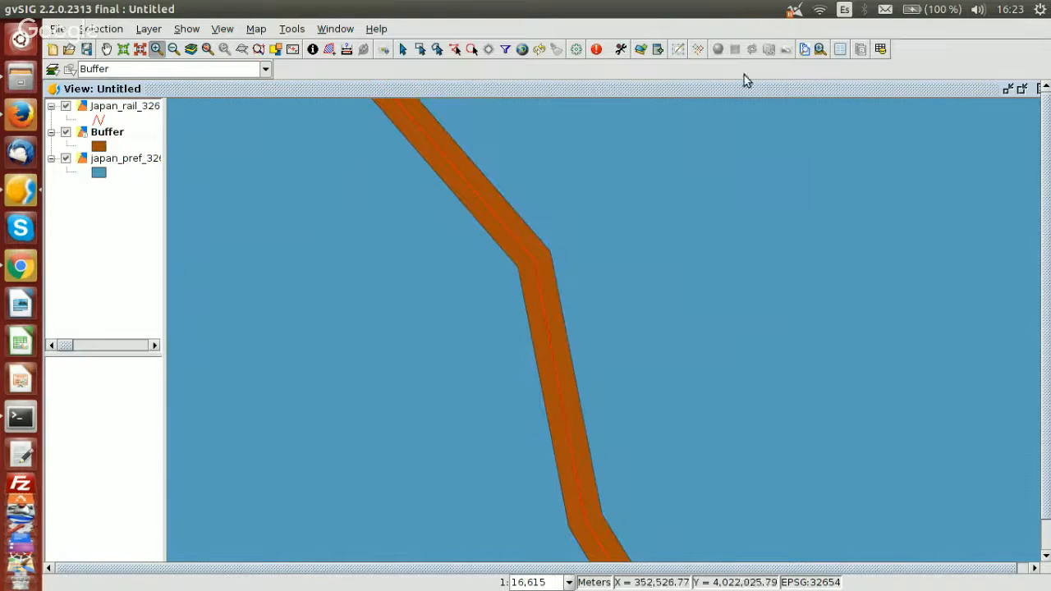
Select the buffer polygon around the inspected railway and examine how far the dissolved geometry extends across the network
{"action": "left_click", "coordinate": [402, 49]}
{"action": "left_click", "coordinate": [439, 148]}
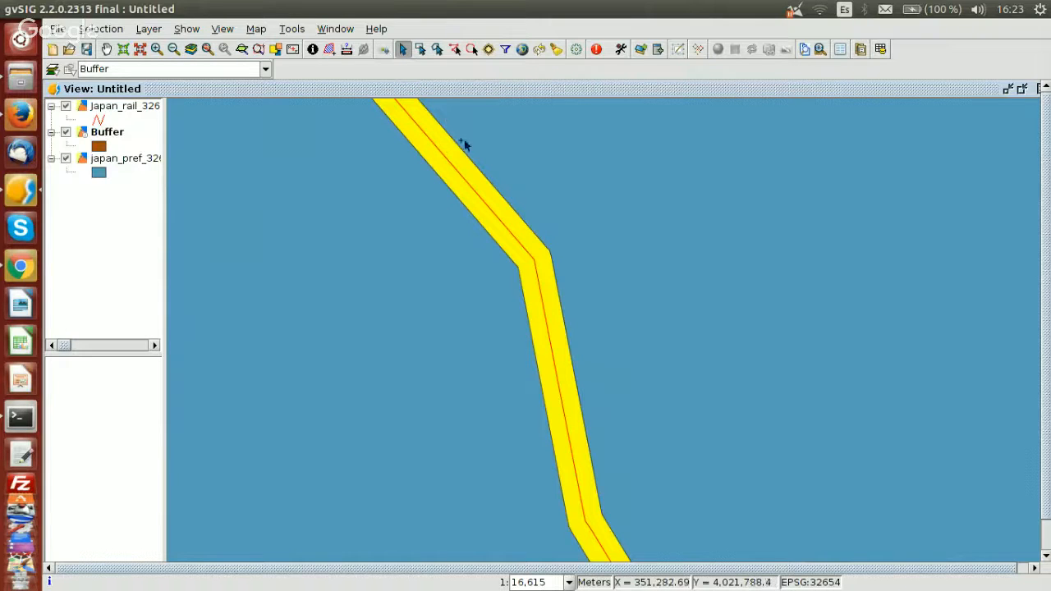
{"action": "scroll", "coordinate": [457, 178], "scroll_direction": "down", "scroll_amount": 3}
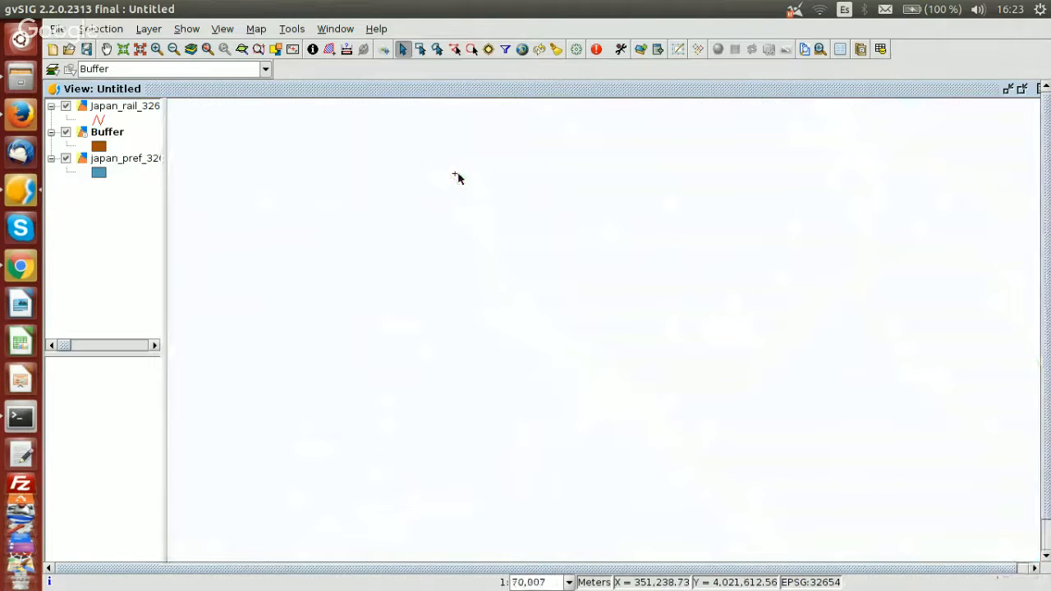
{"action": "scroll", "coordinate": [457, 178], "scroll_direction": "down", "scroll_amount": 1}
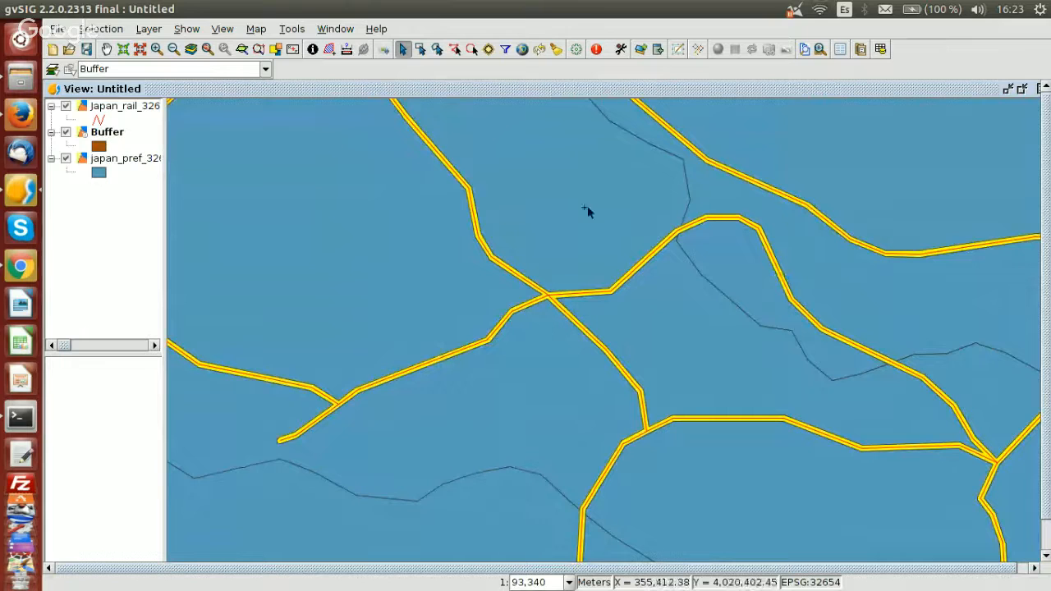
{"action": "scroll", "coordinate": [588, 193], "scroll_direction": "down", "scroll_amount": 1}
{"action": "scroll", "coordinate": [590, 178], "scroll_direction": "down", "scroll_amount": 2}
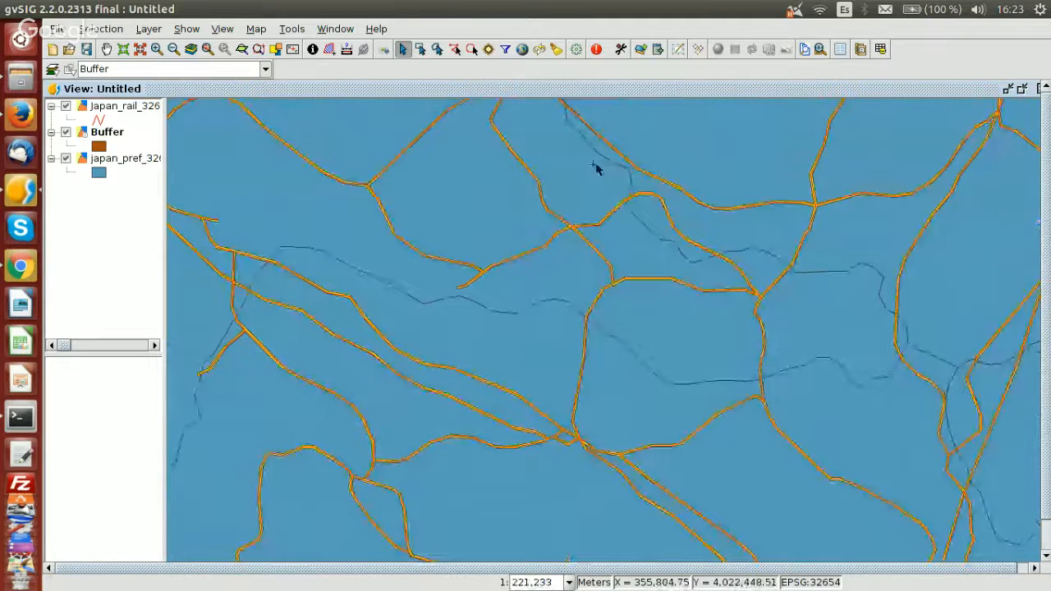
{"action": "scroll", "coordinate": [596, 167], "scroll_direction": "down", "scroll_amount": 7}
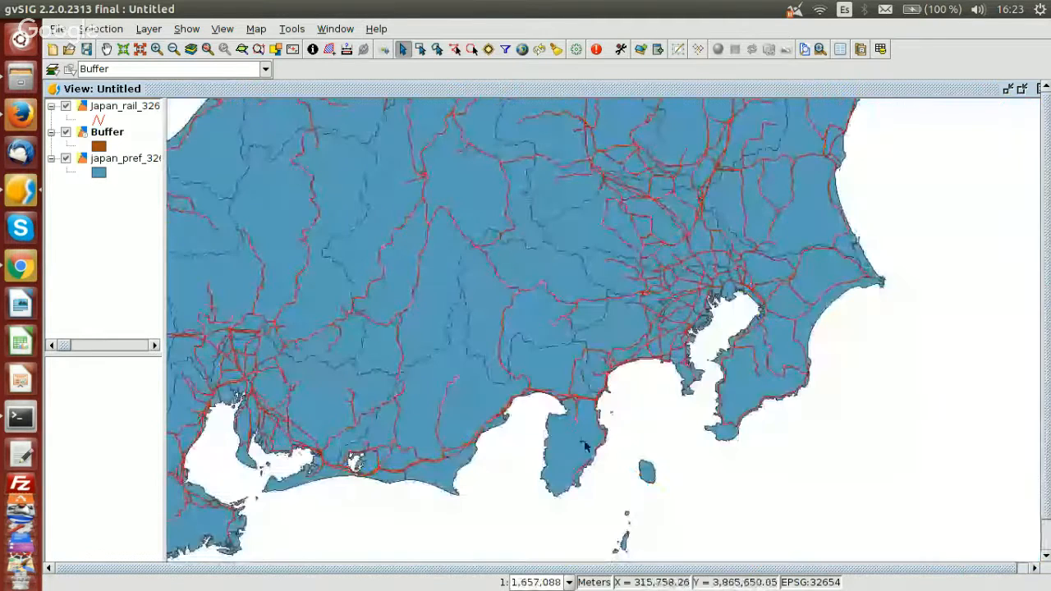
Select the two disconnected railway buffers on the peninsula's east coast in turn to compare them as separate polygons
{"action": "scroll", "coordinate": [580, 491], "scroll_direction": "up", "scroll_amount": 5}
{"action": "scroll", "coordinate": [580, 491], "scroll_direction": "up", "scroll_amount": 5}
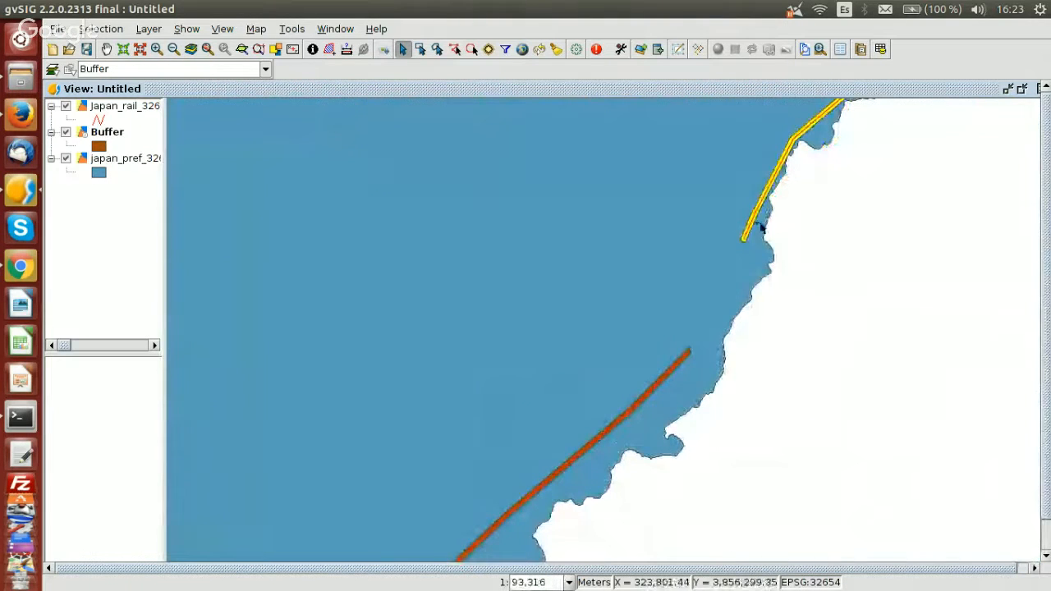
{"action": "left_click", "coordinate": [672, 375]}
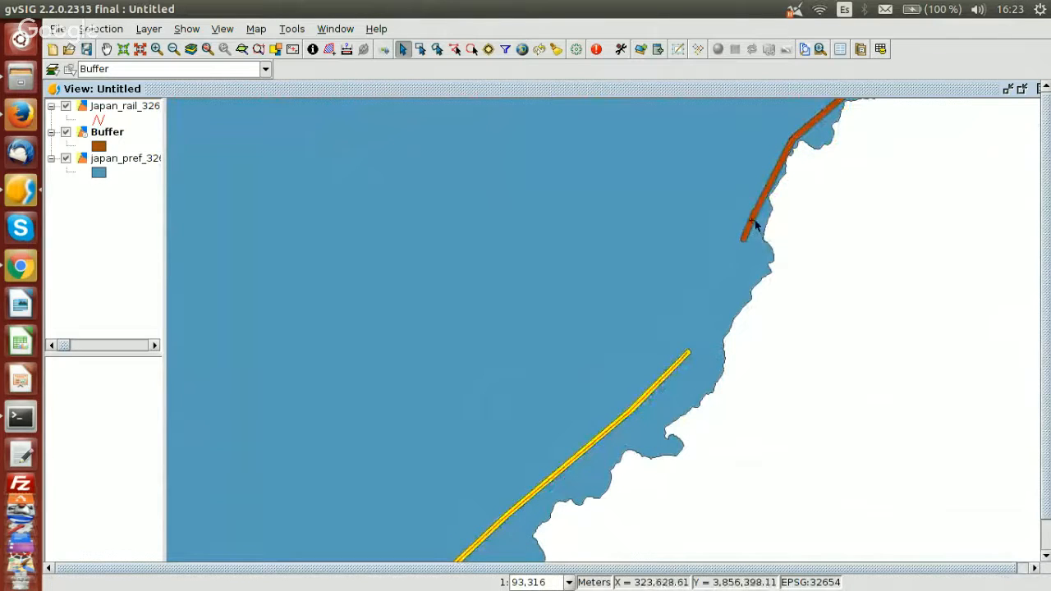
{"action": "left_click", "coordinate": [752, 221]}
{"action": "left_click", "coordinate": [674, 367]}
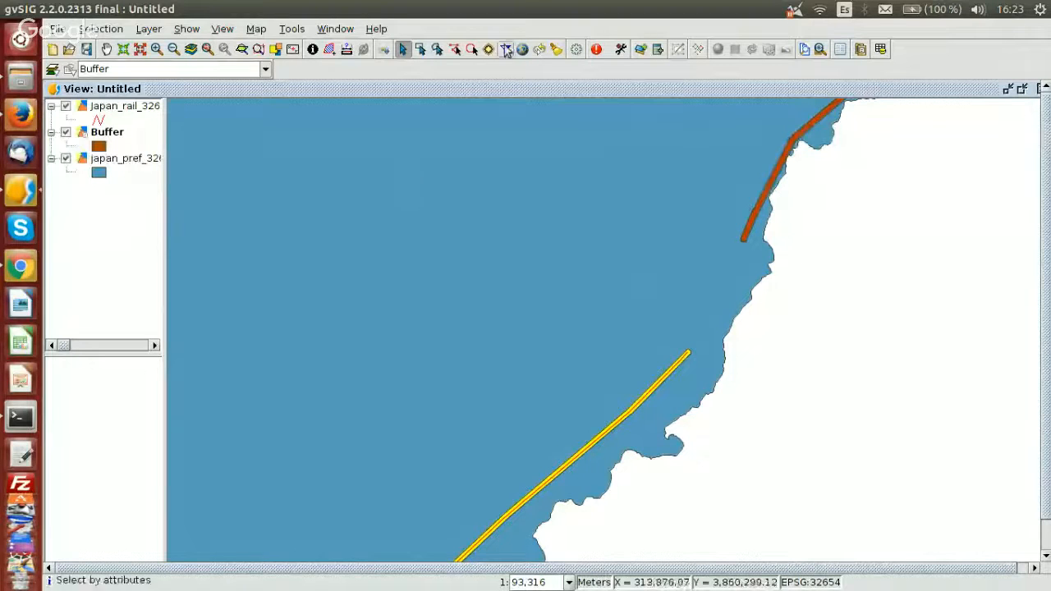
{"action": "scroll", "coordinate": [583, 246], "scroll_direction": "down", "scroll_amount": 1}
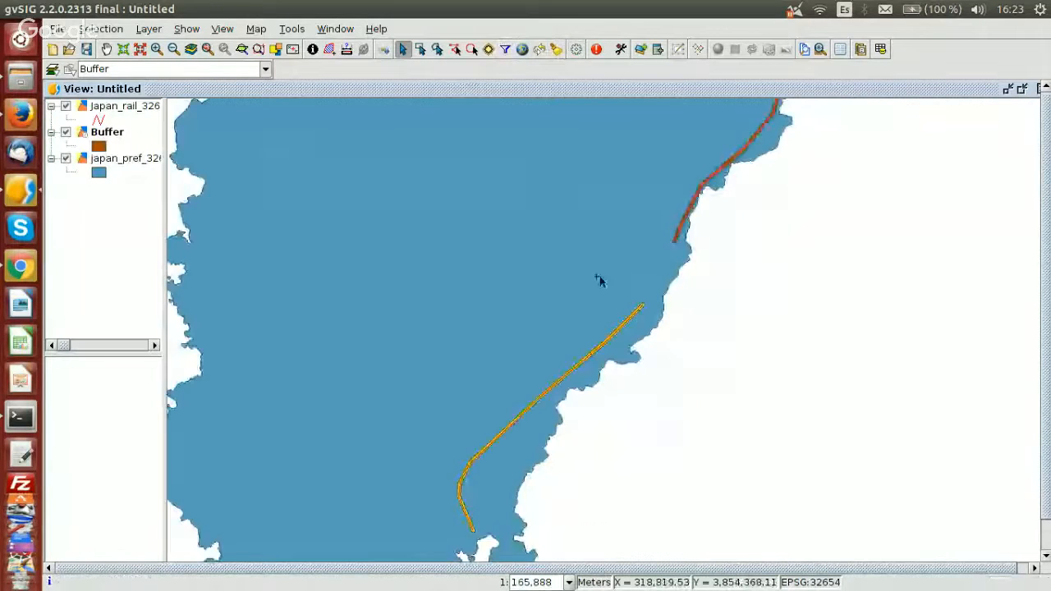
{"action": "scroll", "coordinate": [604, 291], "scroll_direction": "down", "scroll_amount": 1}
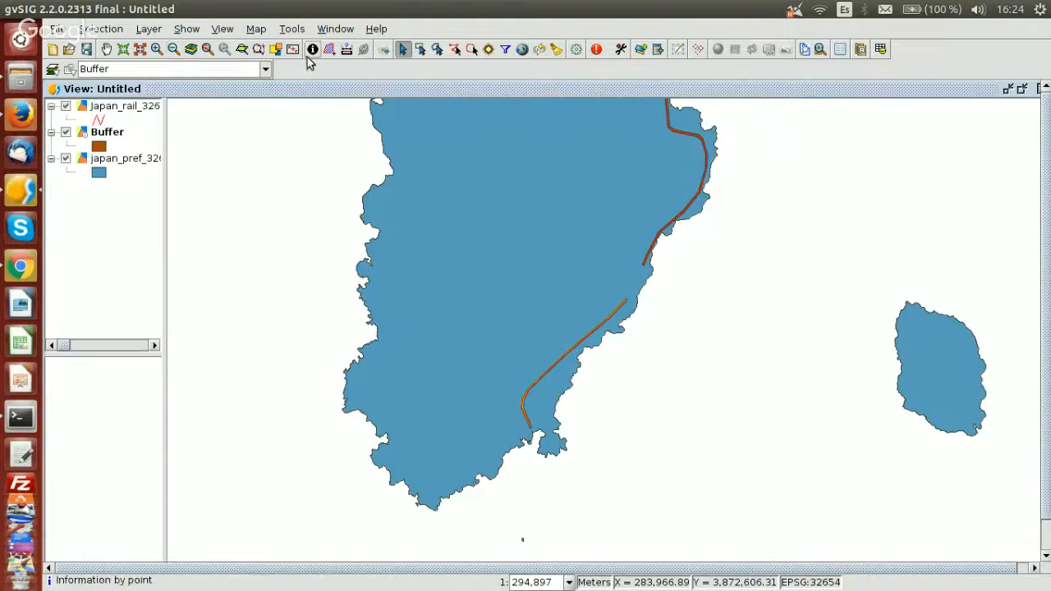
Add the japan_roads_selection_32654.shp layer from the Japan folder to the view
{"action": "left_click", "coordinate": [640, 50]}
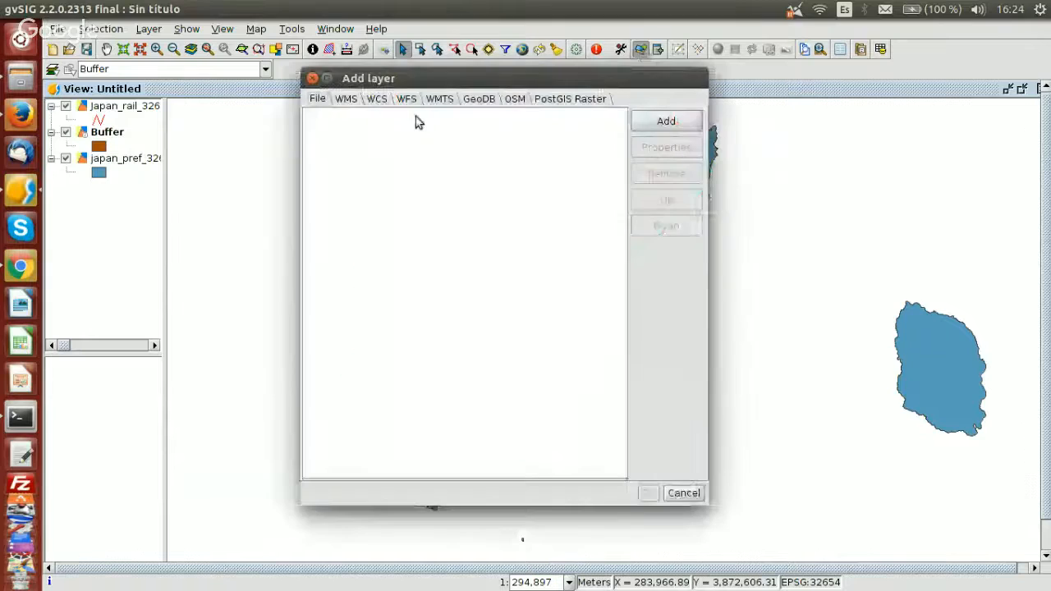
{"action": "left_click", "coordinate": [658, 123]}
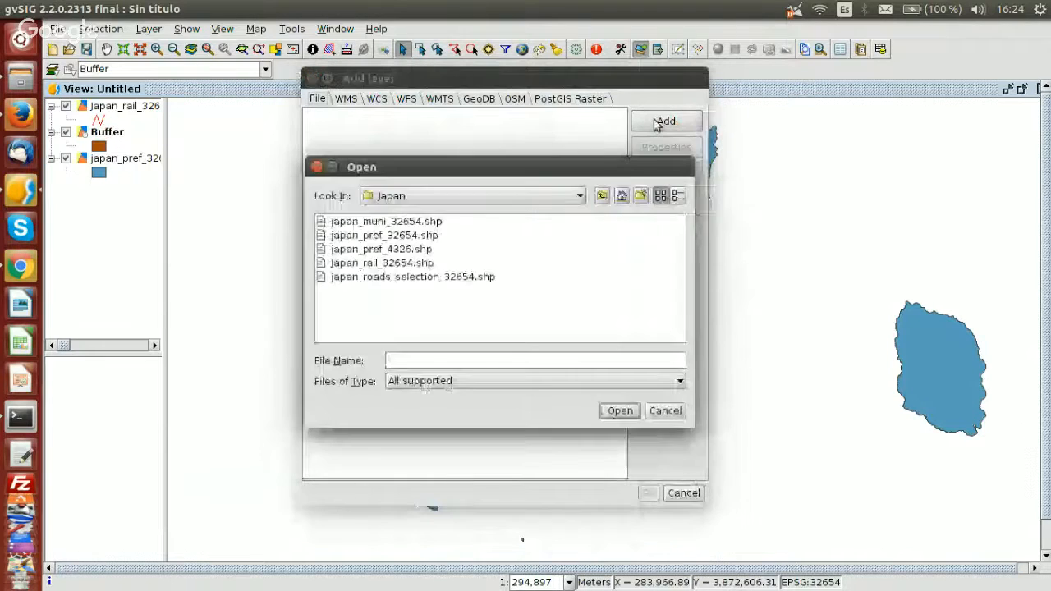
{"action": "double_click", "coordinate": [377, 277]}
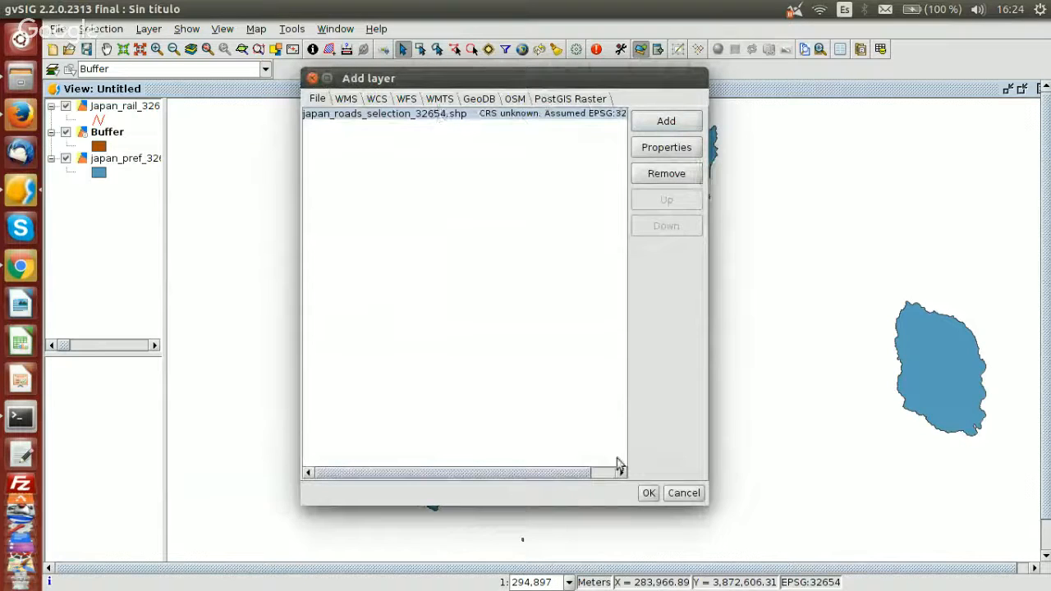
{"action": "left_click", "coordinate": [648, 492]}
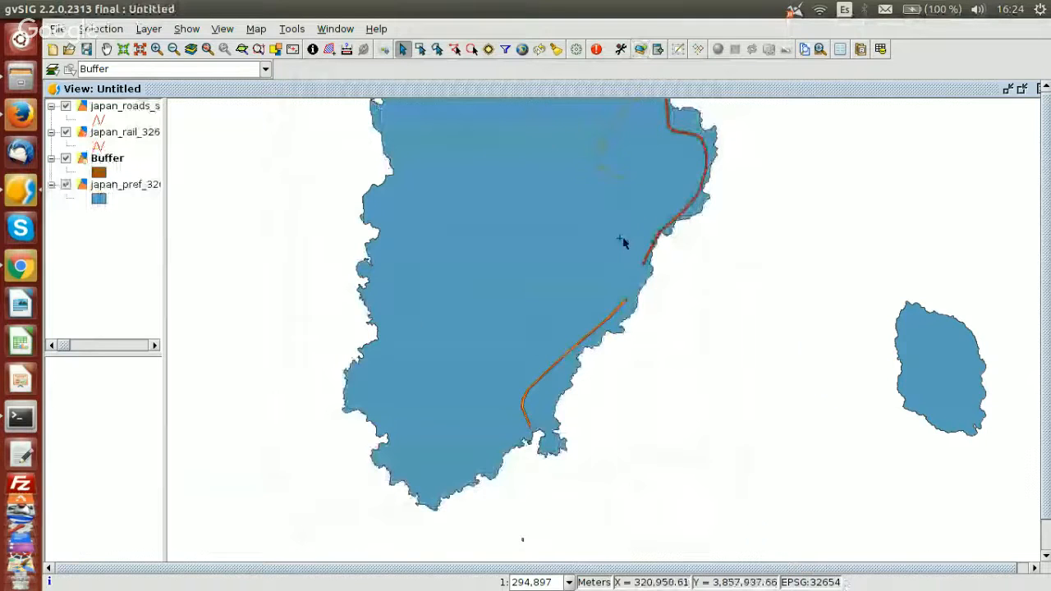
{"action": "scroll", "coordinate": [622, 241], "scroll_direction": "up", "scroll_amount": 3}
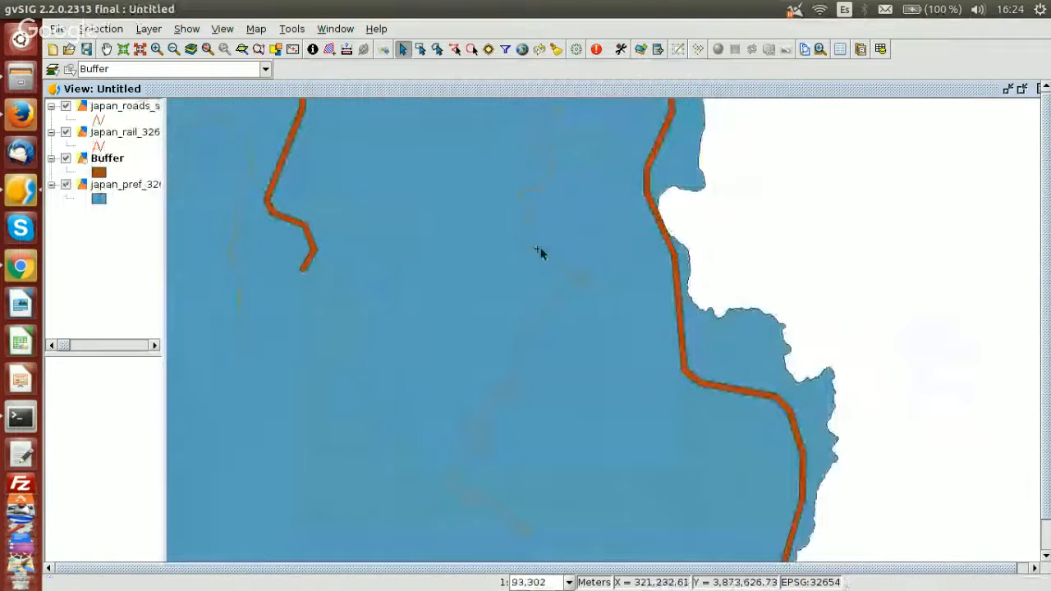
Open the attribute table of the japan_roads_selection_32654 layer, look through its road records and select record 80
{"action": "left_click", "coordinate": [880, 49]}
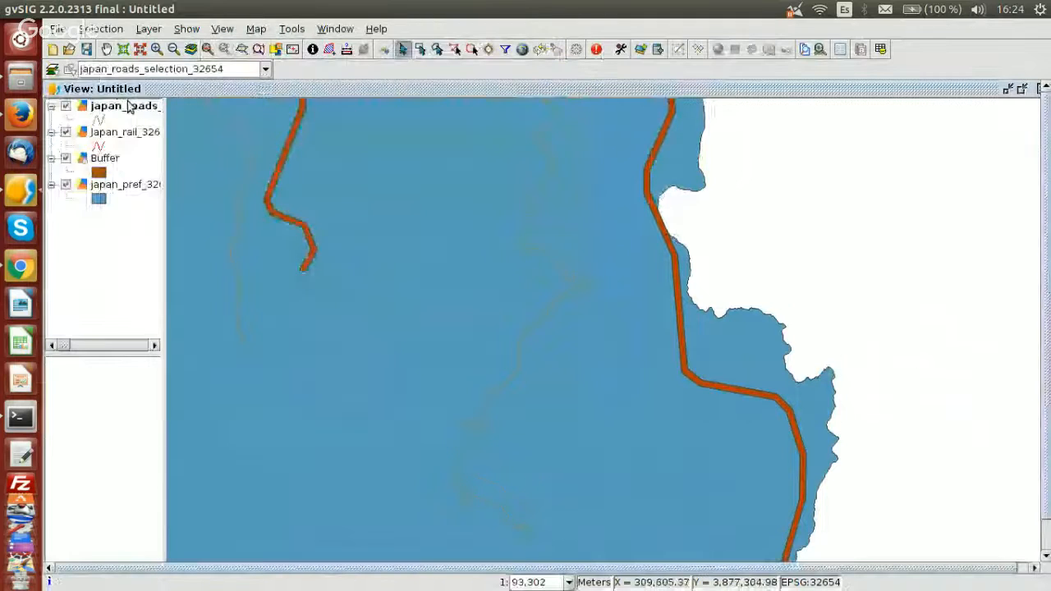
{"action": "left_click", "coordinate": [881, 50]}
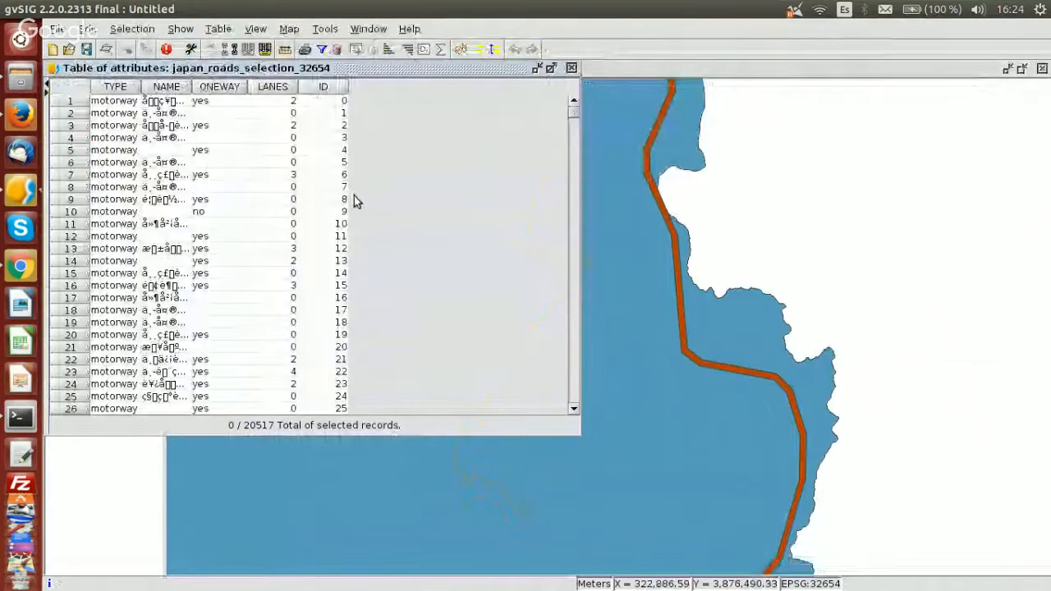
{"action": "scroll", "coordinate": [354, 202], "scroll_direction": "down", "scroll_amount": 6}
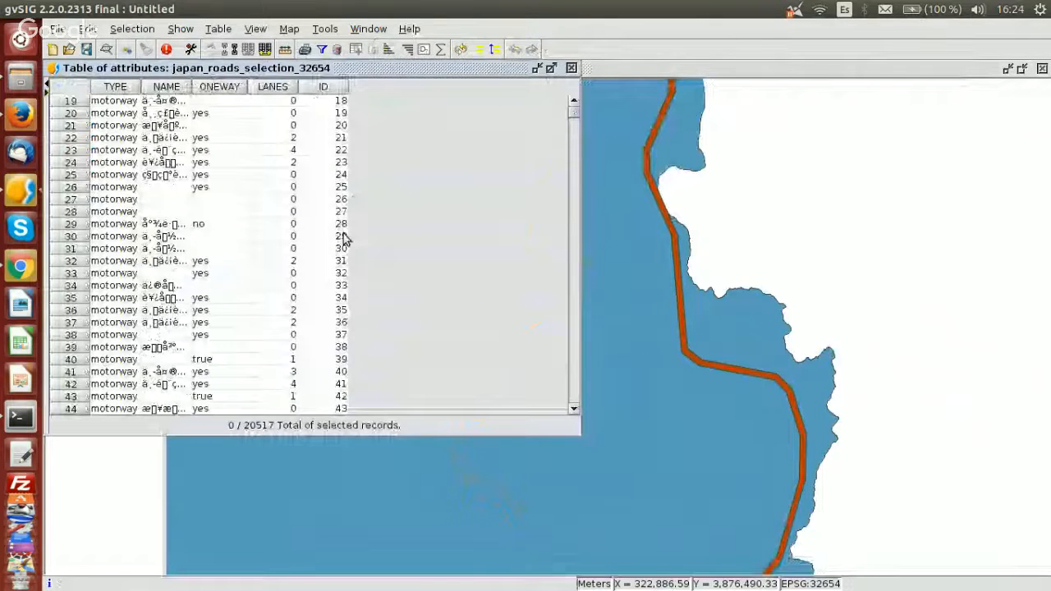
{"action": "scroll", "coordinate": [345, 238], "scroll_direction": "down", "scroll_amount": 14}
{"action": "left_click", "coordinate": [230, 333]}
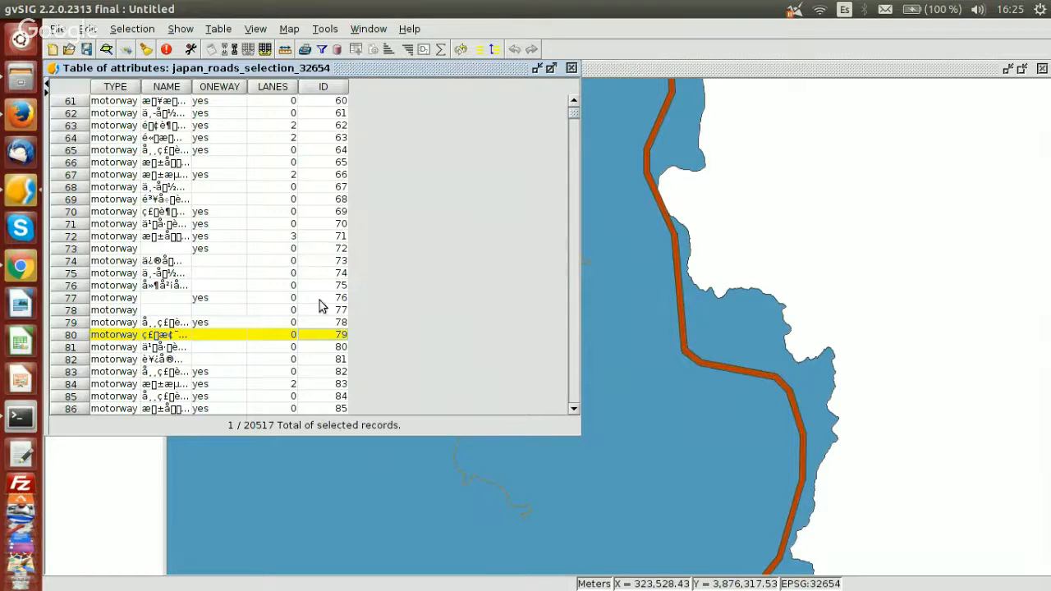
Close the roads attribute table and zoom the view to the selected road, keeping its surroundings in sight
{"action": "left_click", "coordinate": [627, 69]}
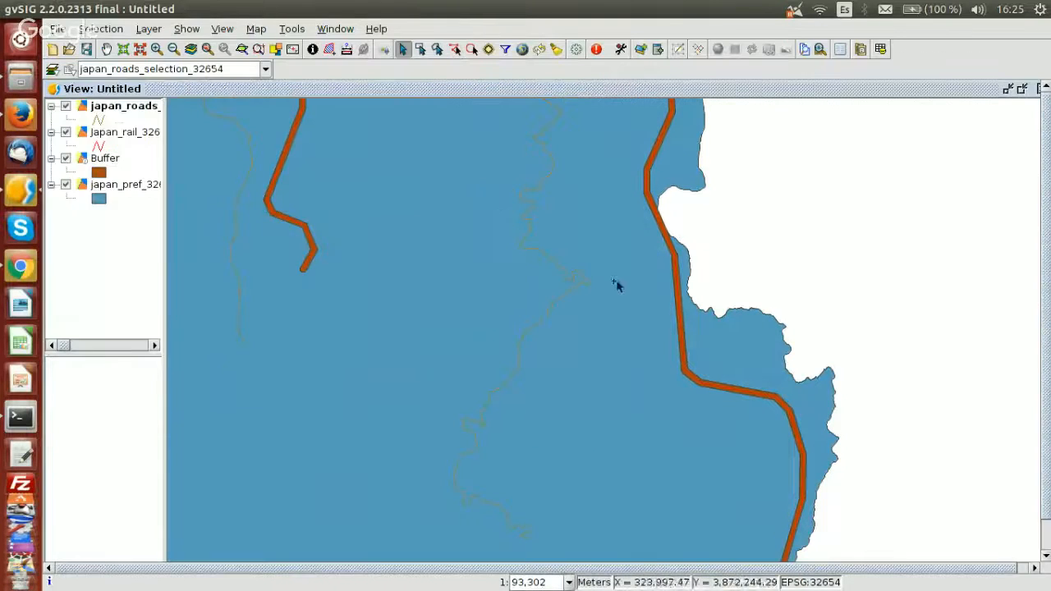
{"action": "left_click", "coordinate": [242, 49]}
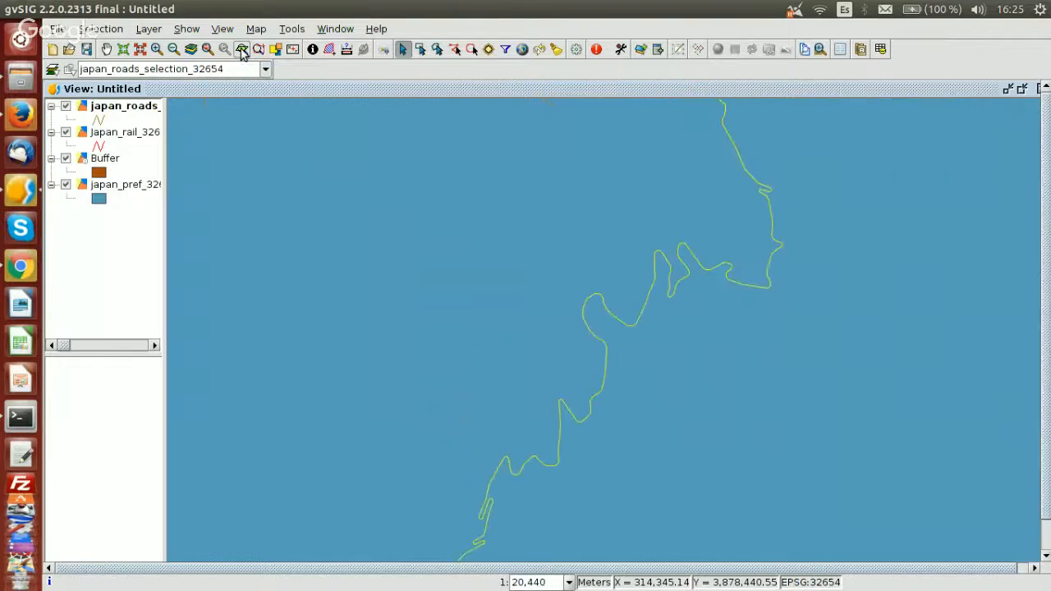
{"action": "scroll", "coordinate": [567, 267], "scroll_direction": "down", "scroll_amount": 1}
{"action": "scroll", "coordinate": [567, 267], "scroll_direction": "down", "scroll_amount": 1}
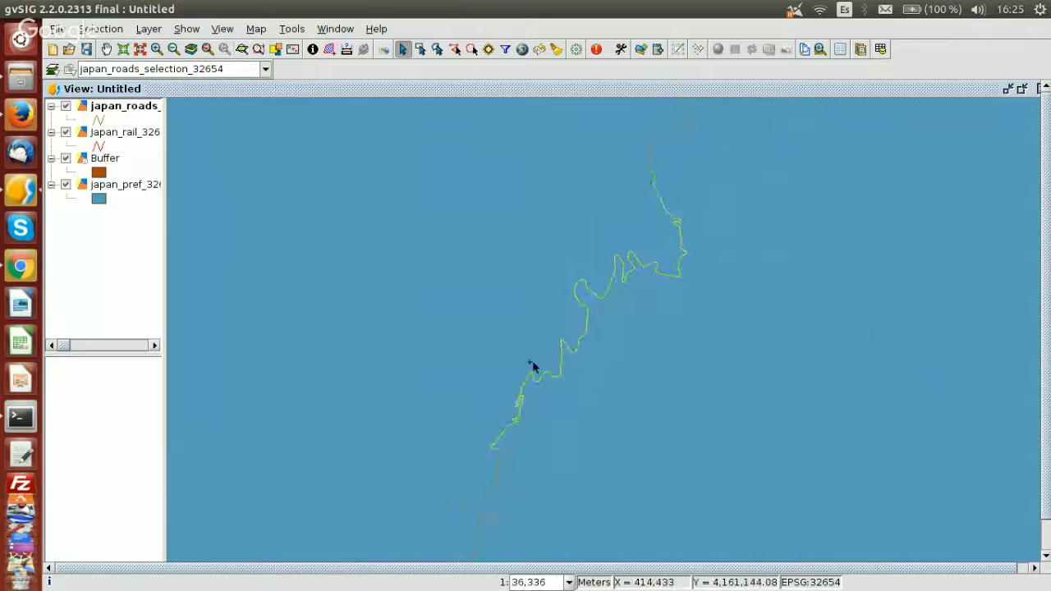
Set up an export of the japan_roads_selection_32654 layer to KML format with attributes shown in the balloon
{"action": "left_click", "coordinate": [151, 31]}
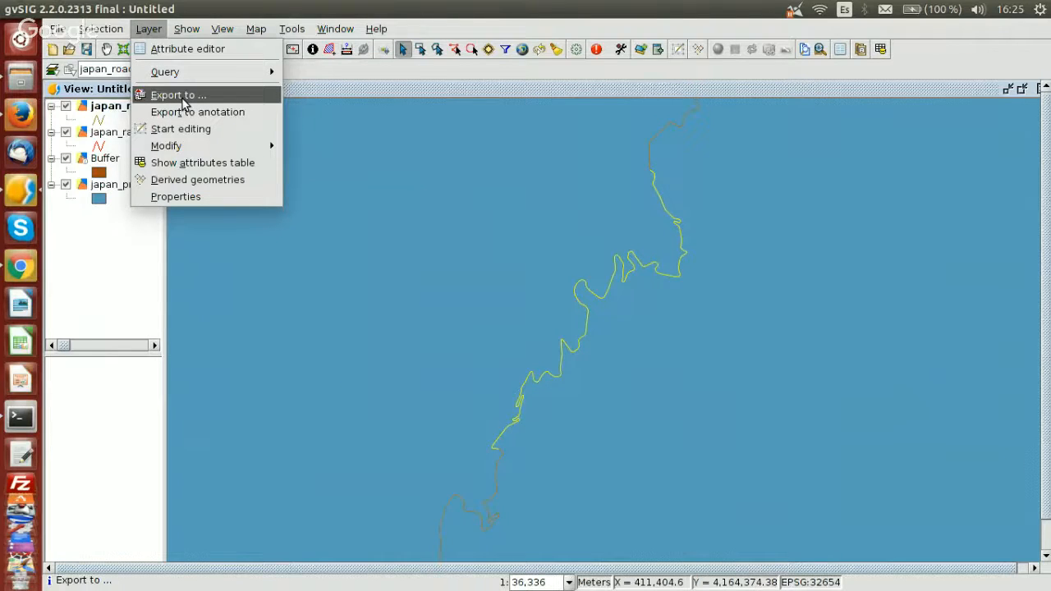
{"action": "left_click", "coordinate": [182, 100]}
{"action": "left_click", "coordinate": [284, 120]}
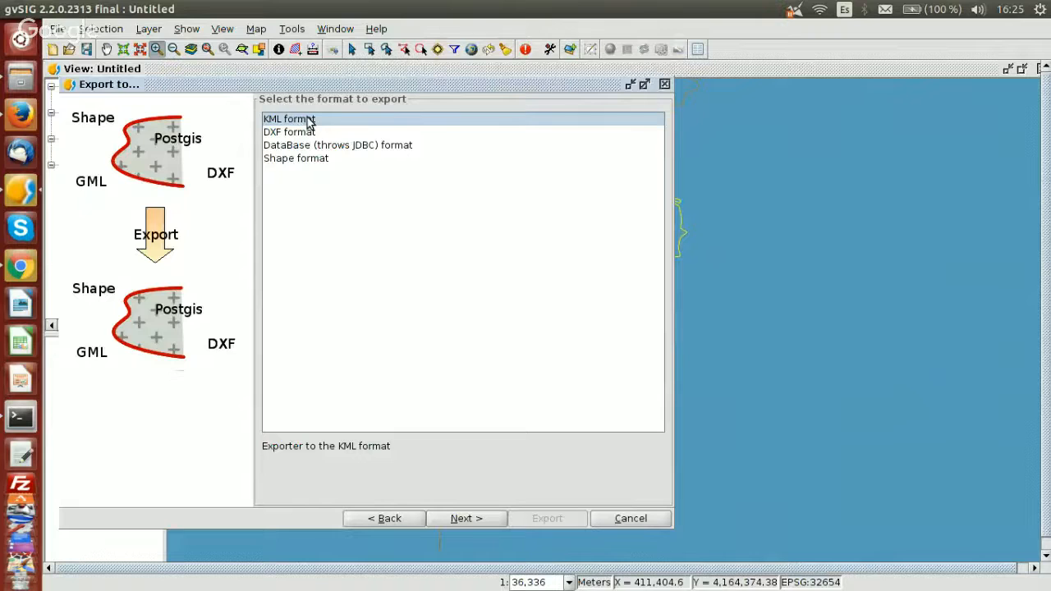
{"action": "left_click", "coordinate": [457, 518]}
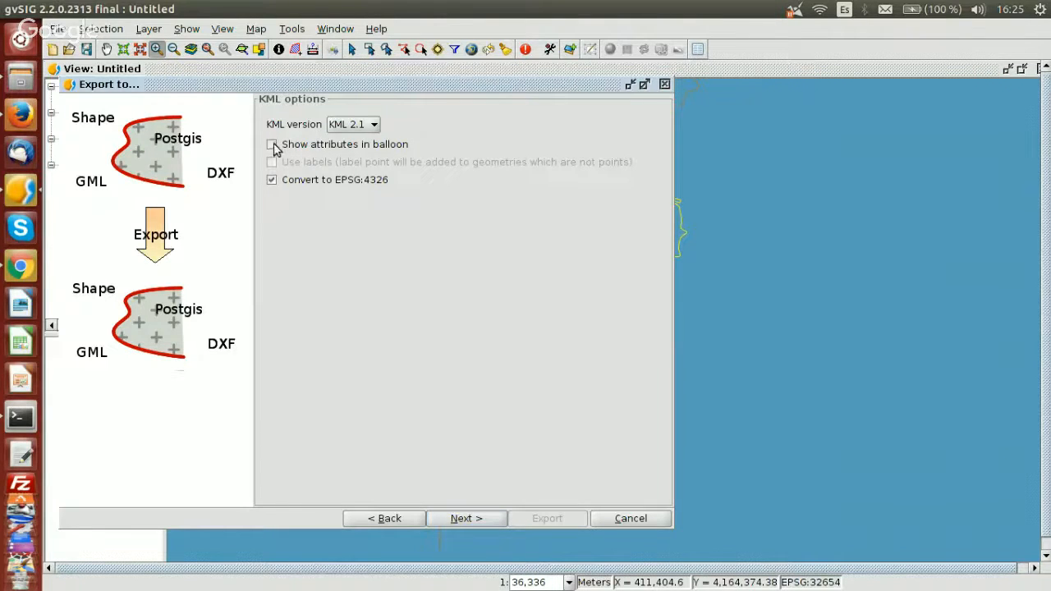
{"action": "left_click", "coordinate": [272, 145]}
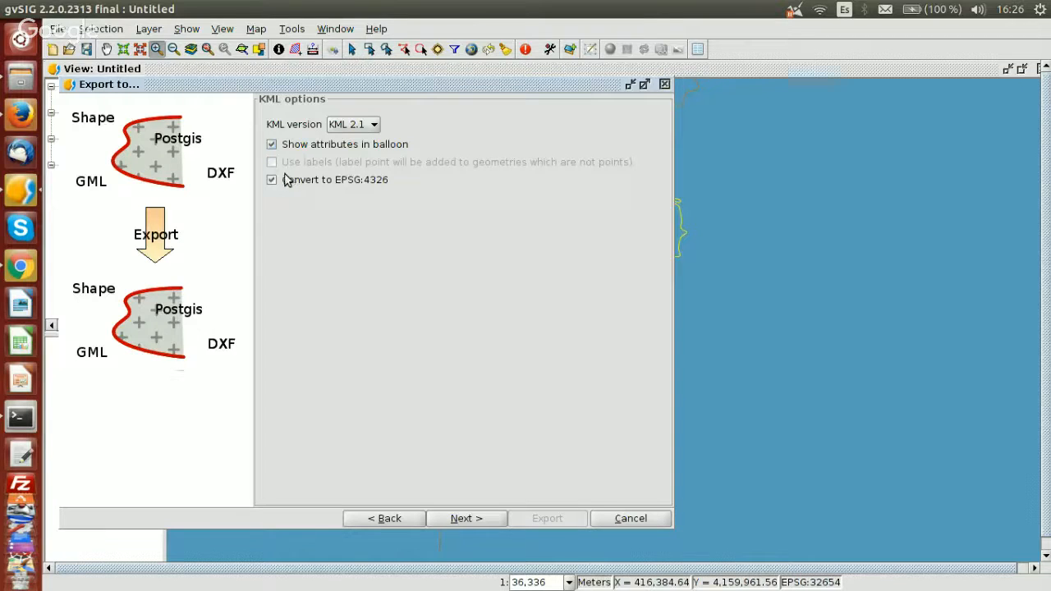
Accept the KML options and set the export's output file to japan in the Pruebas folder
{"action": "left_click", "coordinate": [461, 519]}
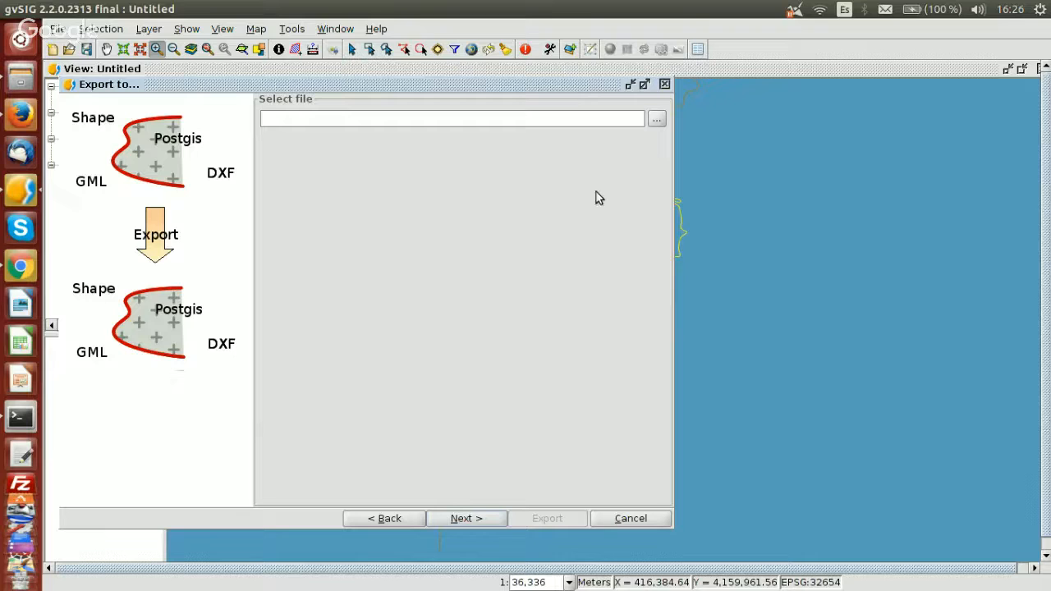
{"action": "left_click", "coordinate": [658, 121]}
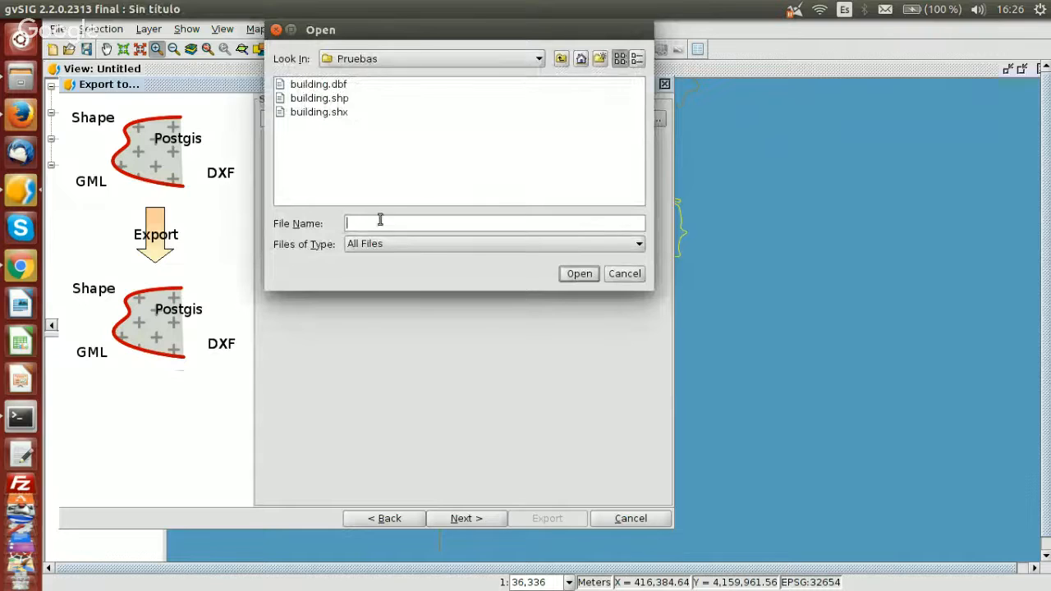
{"action": "type", "text": "j"}
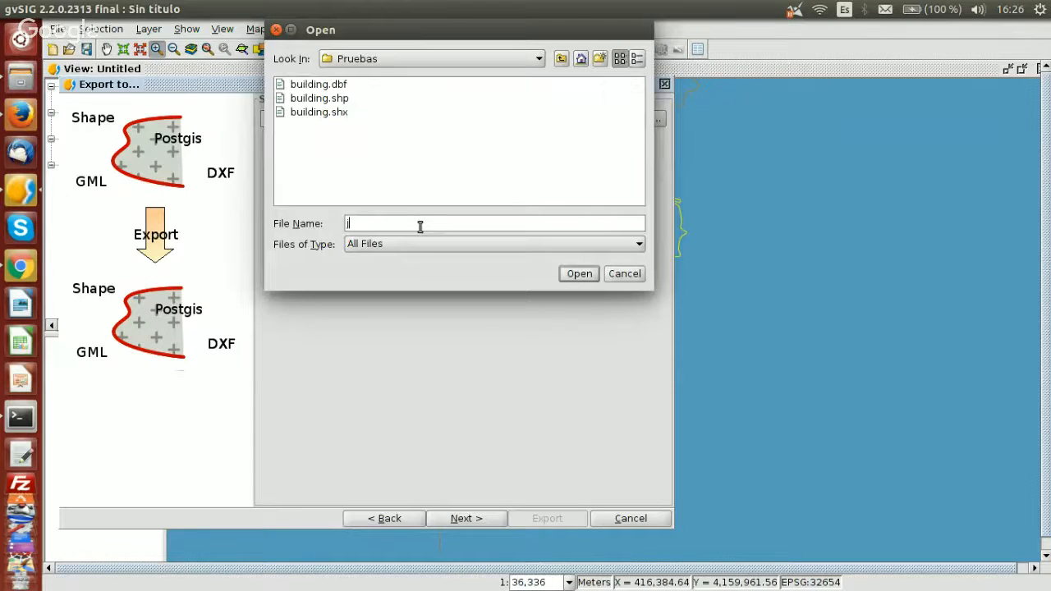
{"action": "type", "text": "apan"}
{"action": "left_click", "coordinate": [579, 274]}
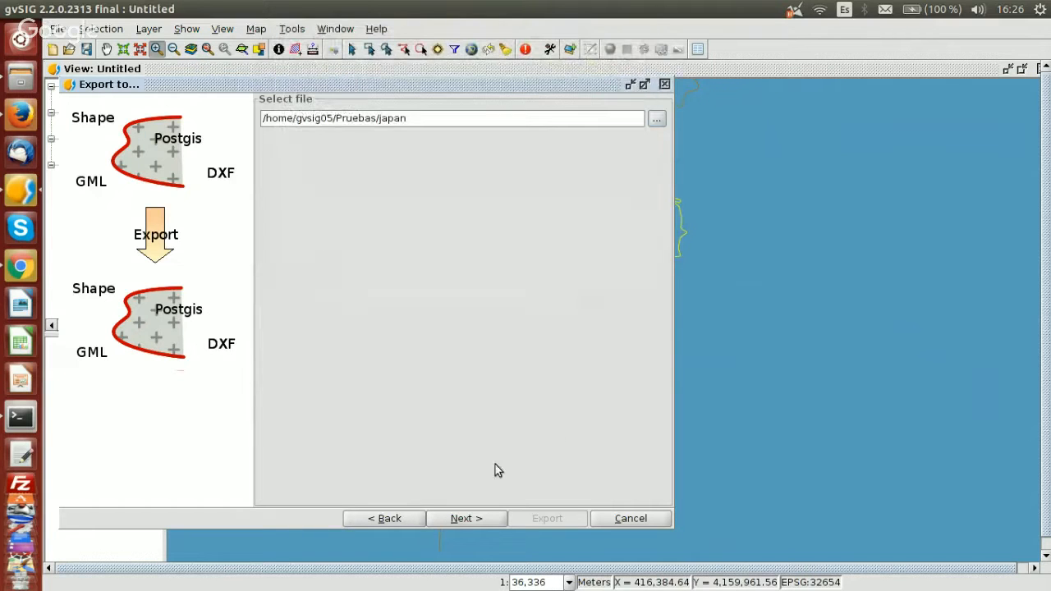
Export only the selected records to KML, decline adding the new layer to the view, and close the export wizard
{"action": "left_click", "coordinate": [474, 520]}
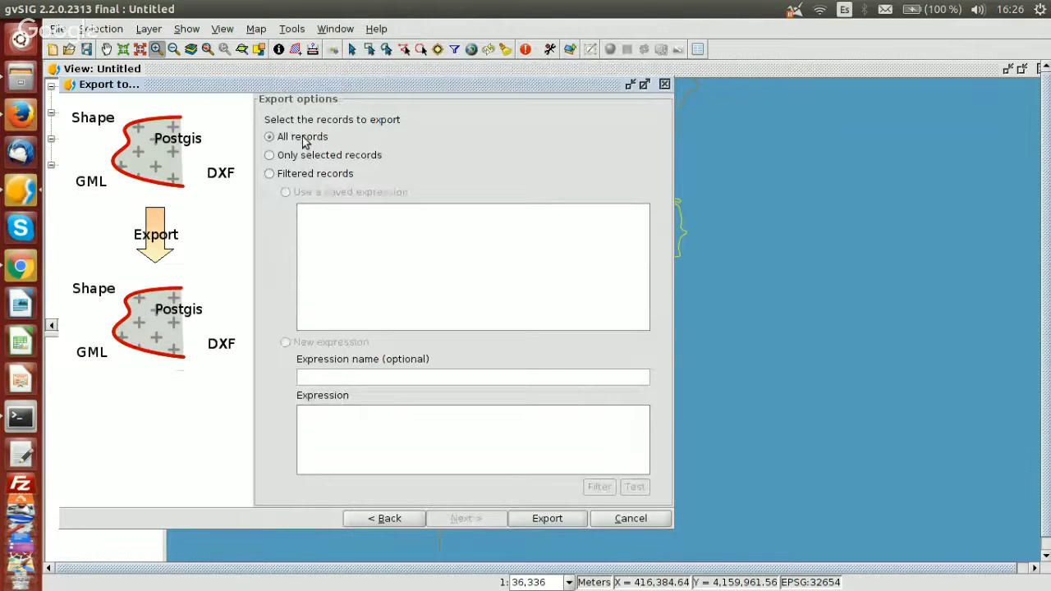
{"action": "left_click", "coordinate": [320, 159]}
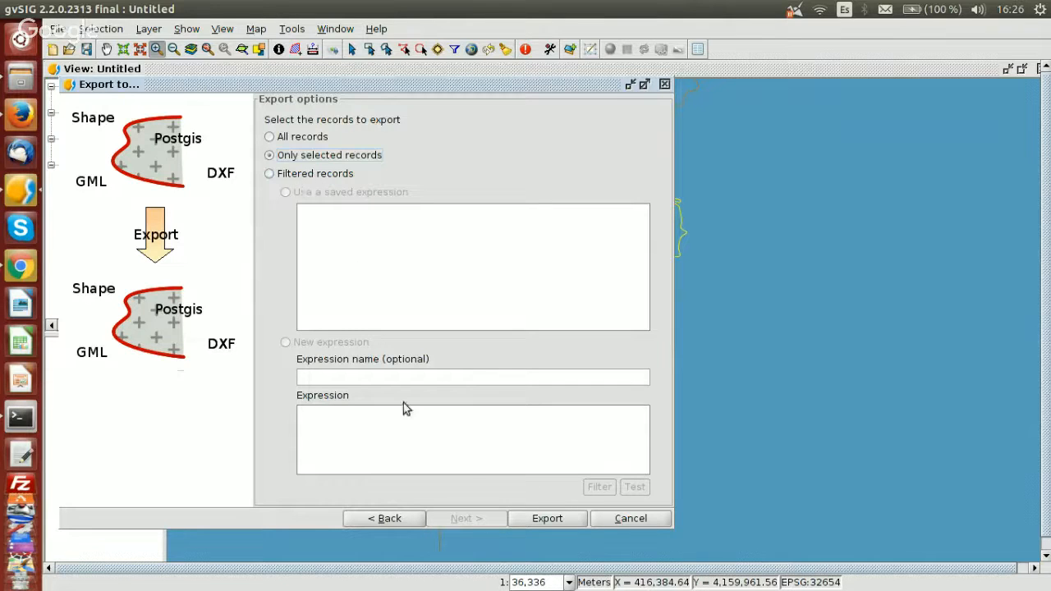
{"action": "left_click", "coordinate": [548, 519]}
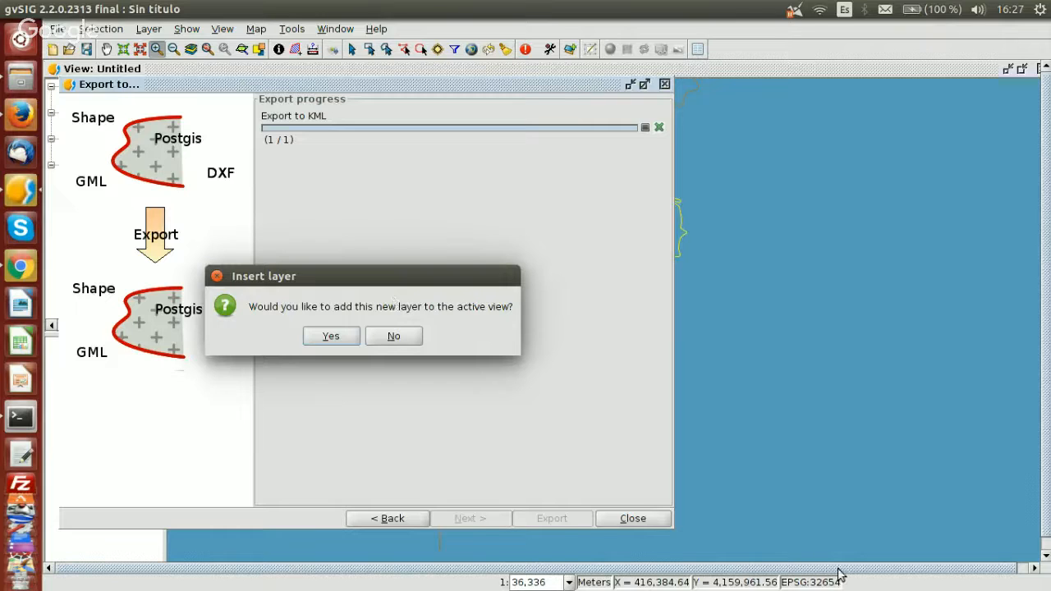
{"action": "left_click", "coordinate": [394, 337]}
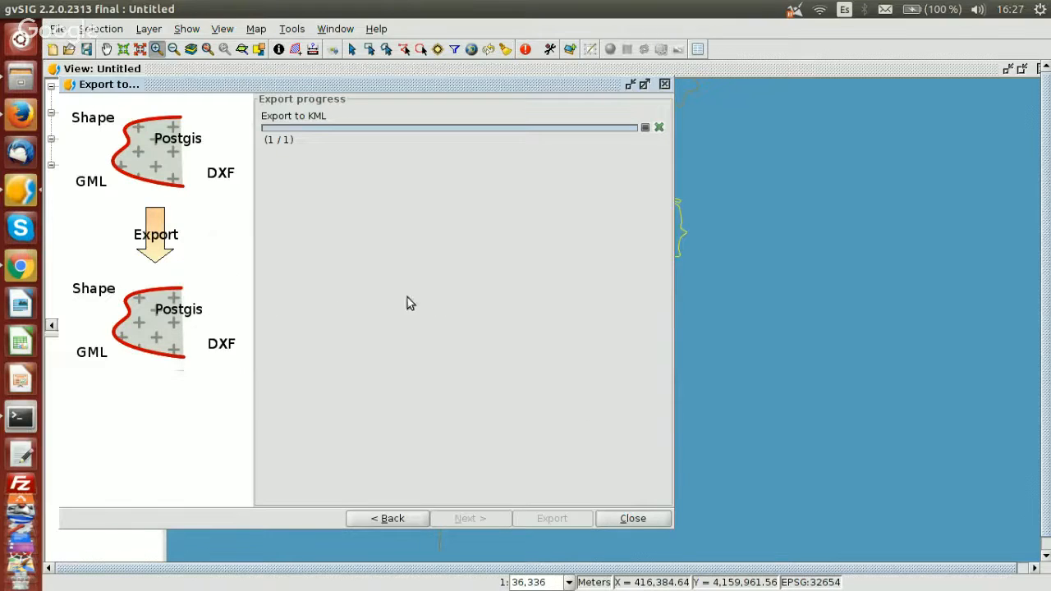
{"action": "left_click", "coordinate": [633, 519]}
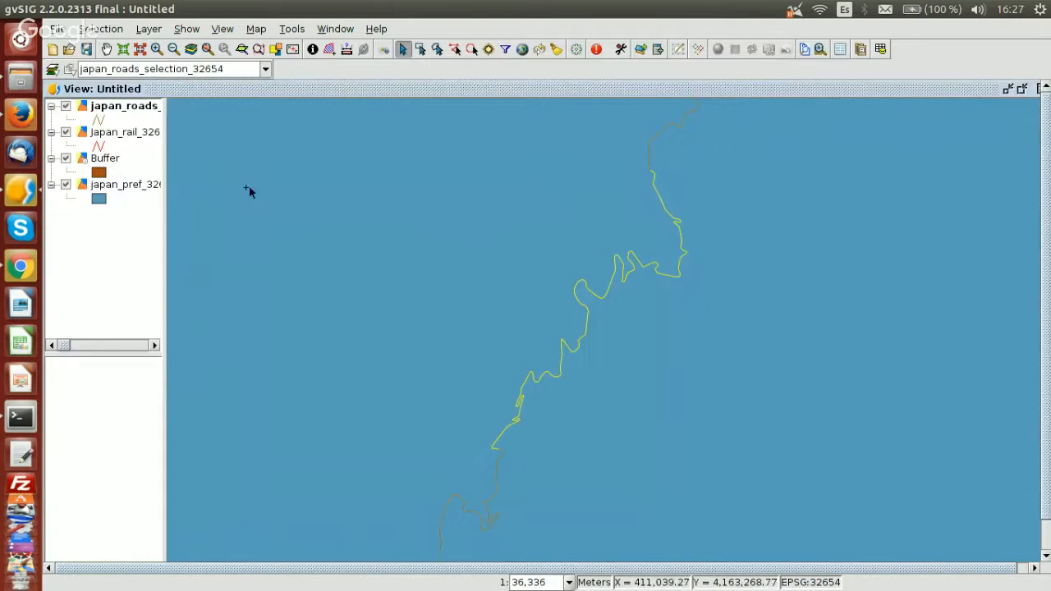
Switch to the file manager and open japan.kml from the Pruebas folder in Google Earth
{"action": "left_click", "coordinate": [24, 79]}
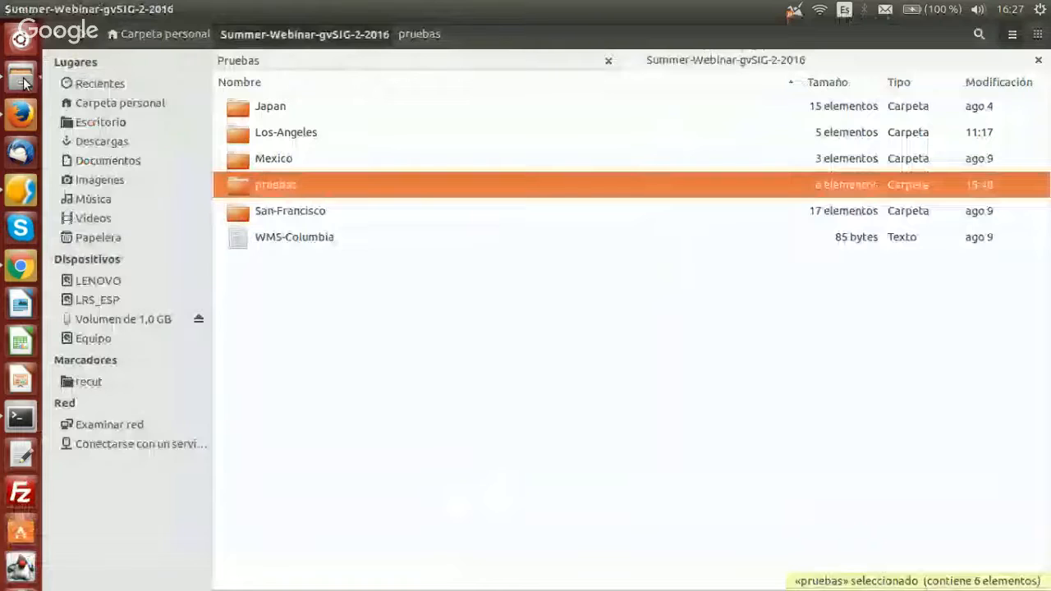
{"action": "left_click", "coordinate": [443, 53]}
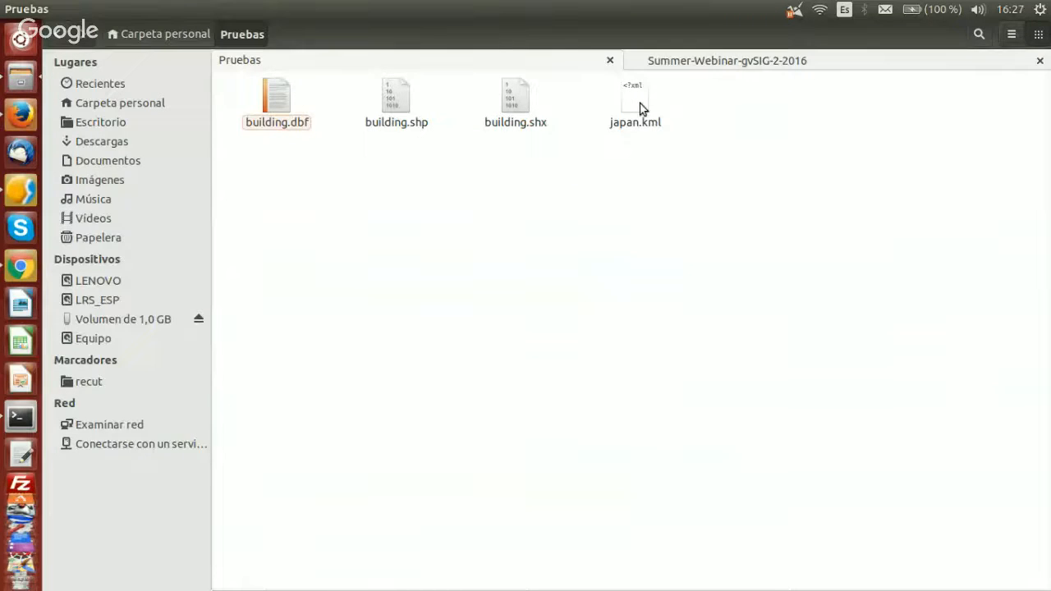
{"action": "left_click", "coordinate": [640, 105]}
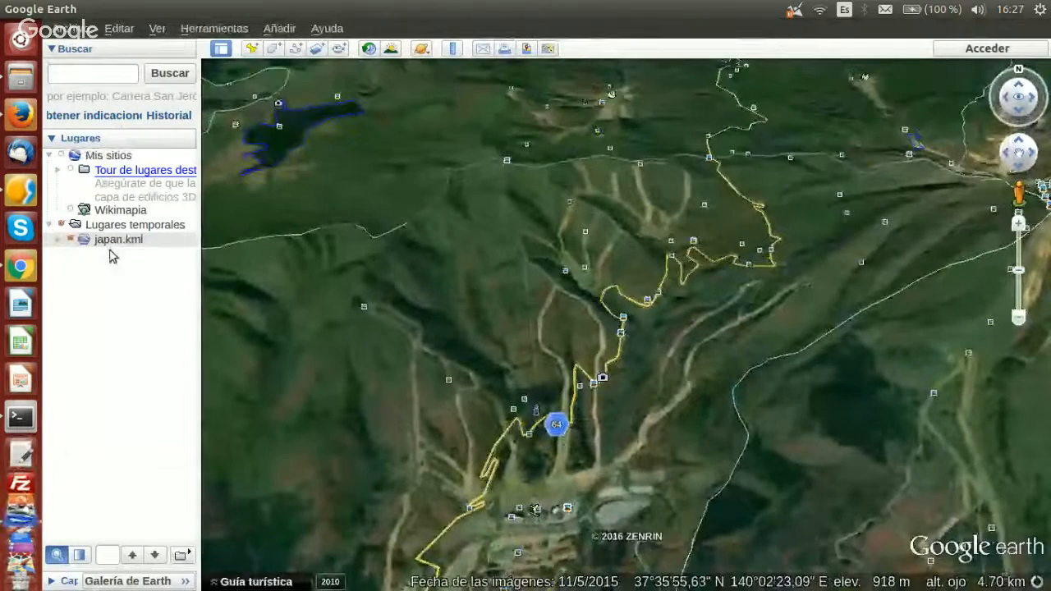
Set the line color of the japan.kml folder to pure red (255, 0, 0) in its properties
{"action": "right_click", "coordinate": [115, 240]}
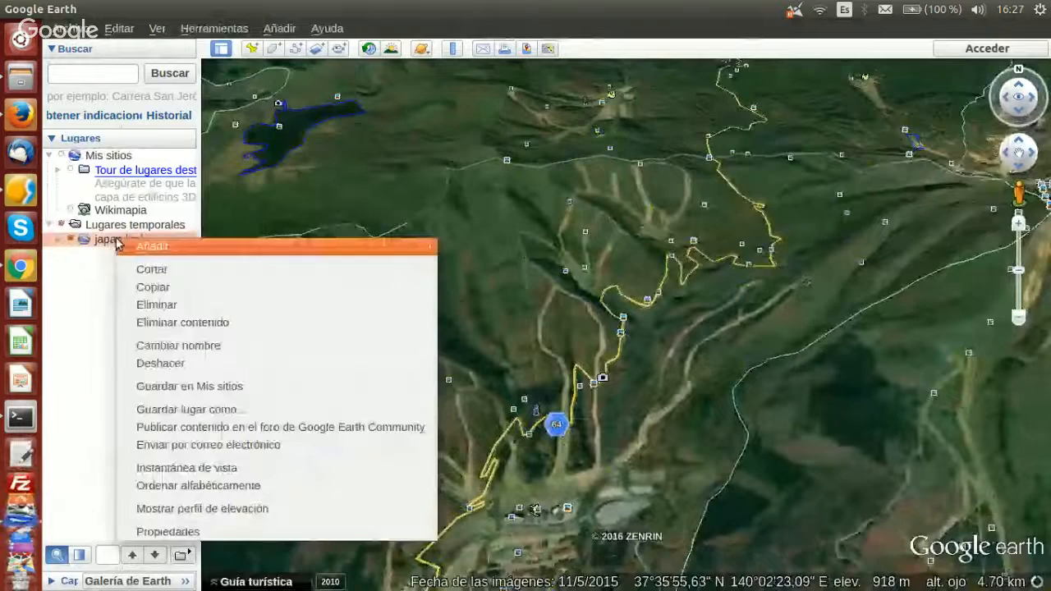
{"action": "left_click", "coordinate": [163, 533]}
{"action": "left_click", "coordinate": [249, 203]}
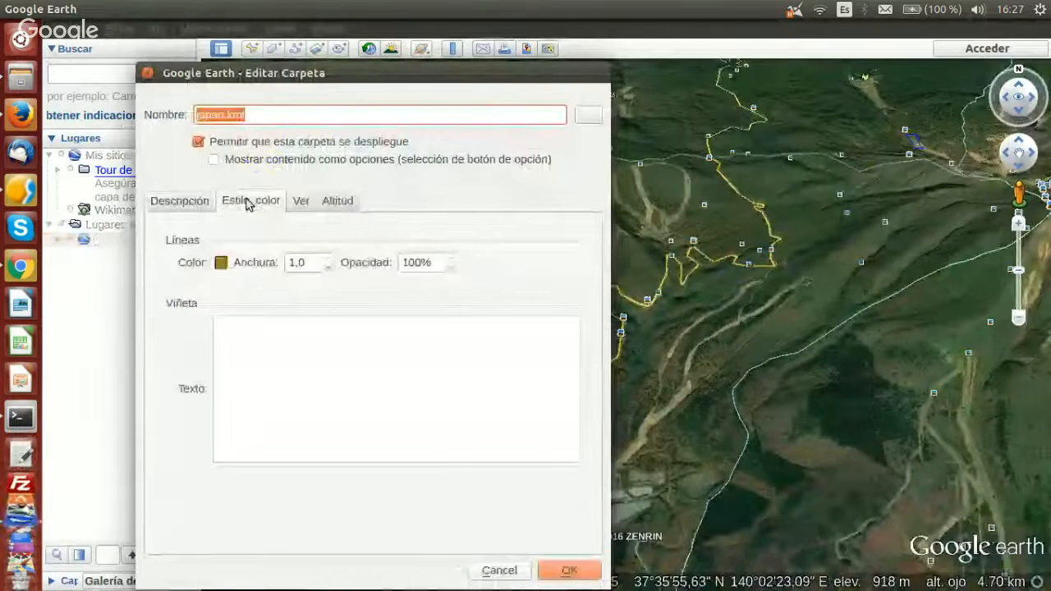
{"action": "left_click", "coordinate": [221, 262]}
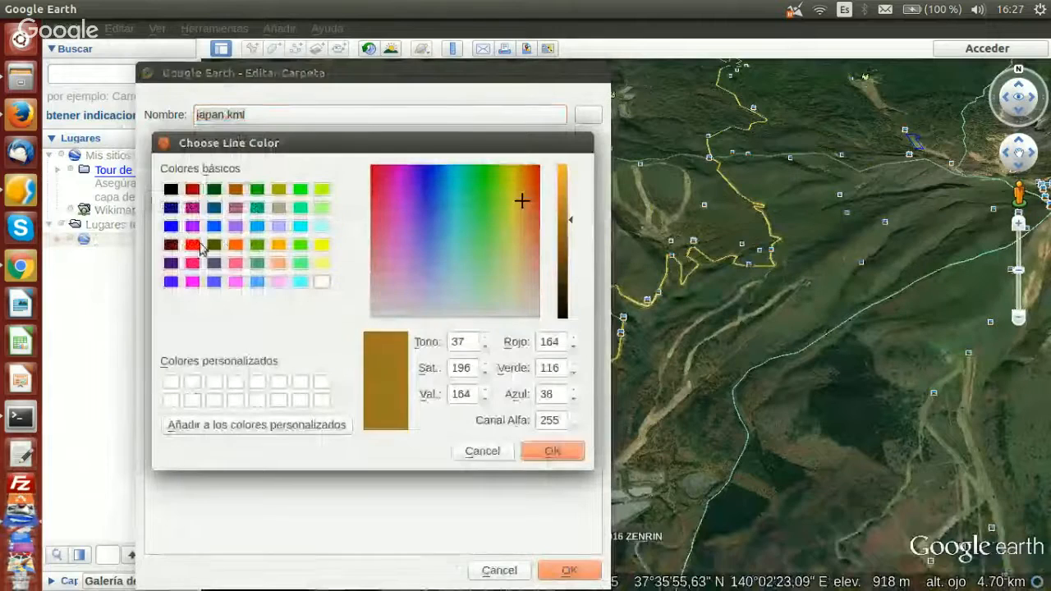
{"action": "left_click", "coordinate": [193, 245]}
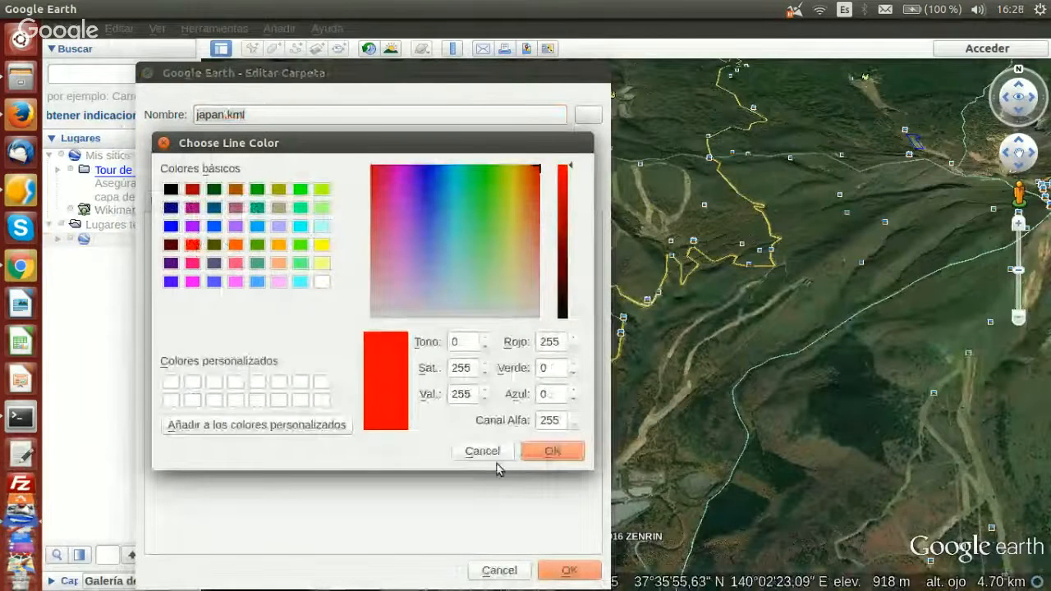
{"action": "left_click", "coordinate": [552, 451]}
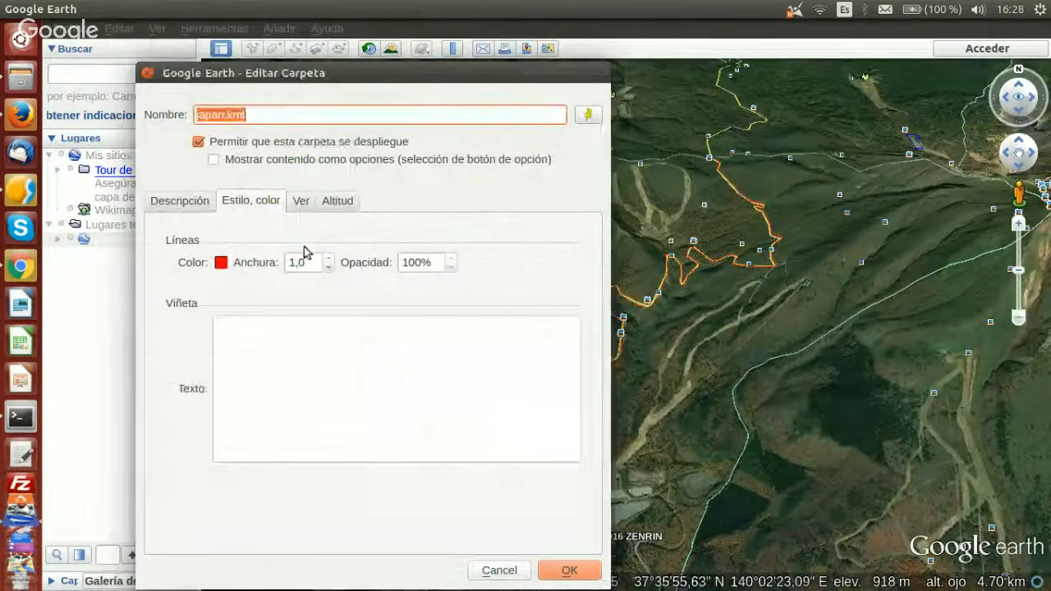
Increase the line width of the japan.kml folder to more than 2 and apply the style changes
{"action": "left_click", "coordinate": [330, 262]}
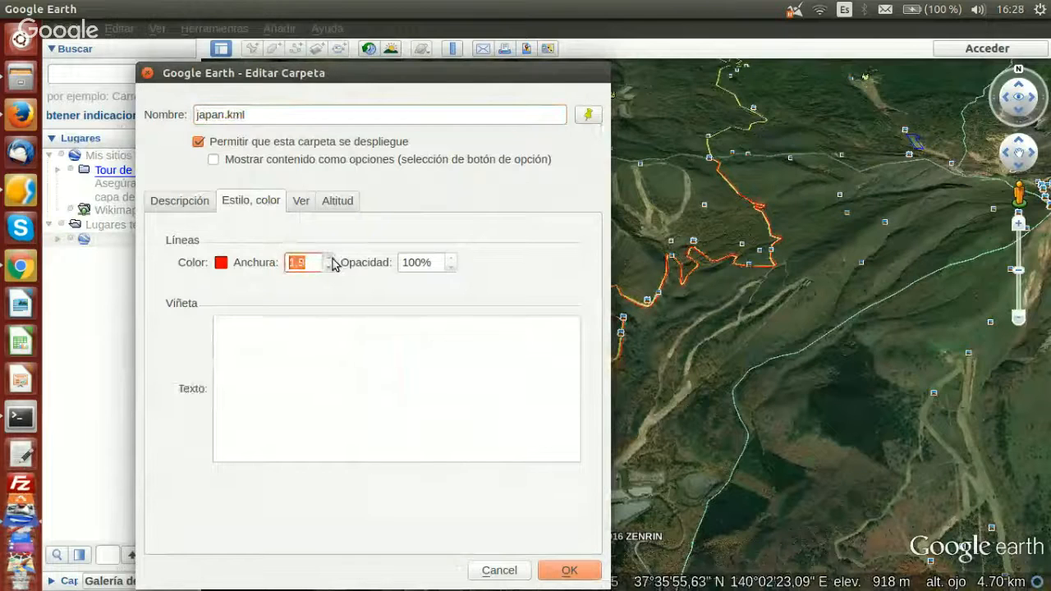
{"action": "left_click", "coordinate": [329, 258]}
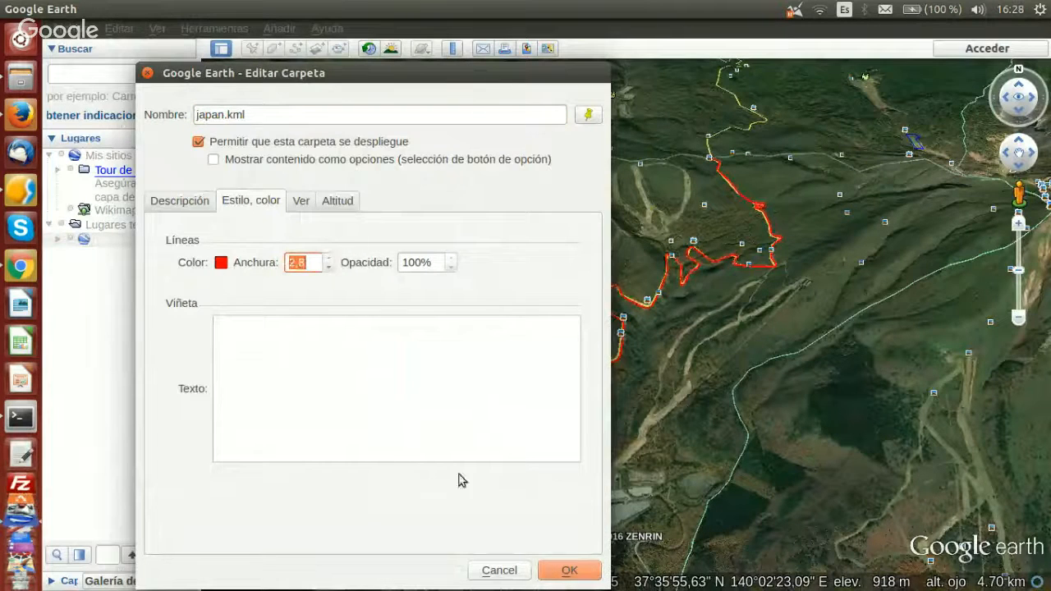
{"action": "left_click", "coordinate": [560, 571]}
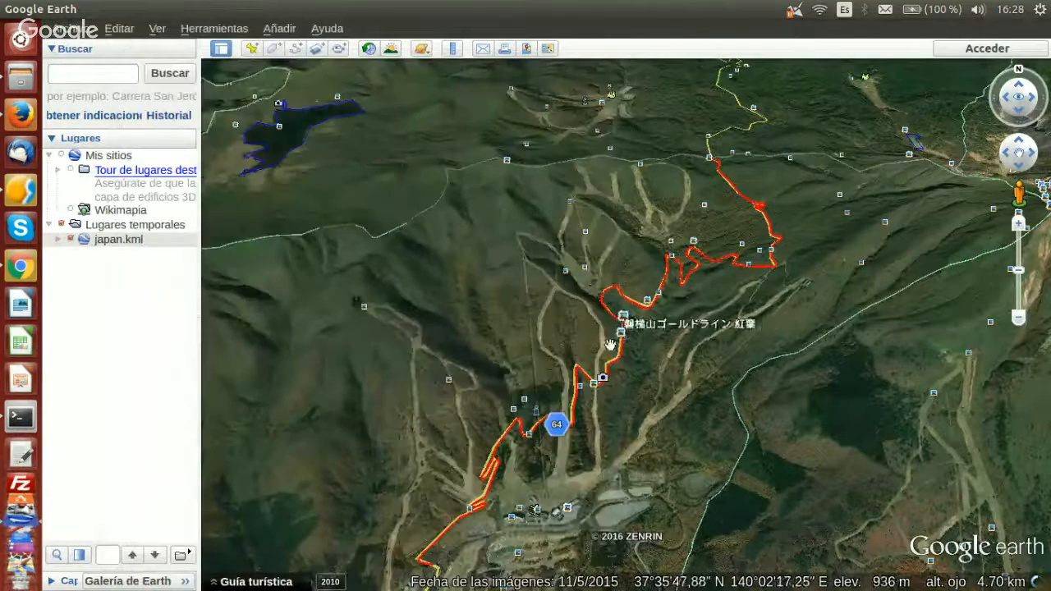
Expand japan.kml, select its unnamed element, and inspect the attribute balloon at several points along the red route
{"action": "left_click", "coordinate": [57, 240]}
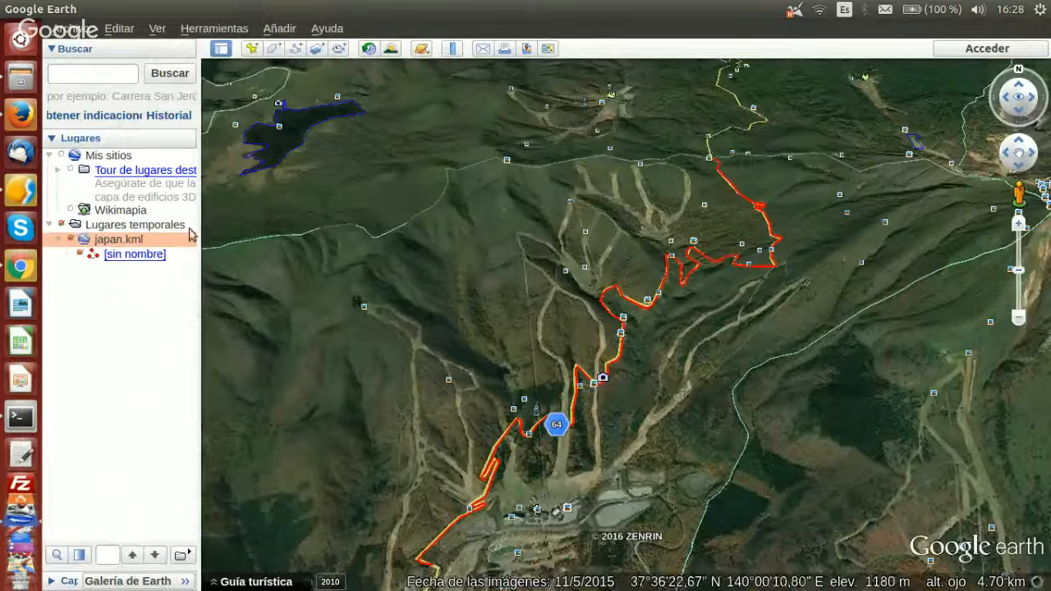
{"action": "left_click", "coordinate": [140, 256]}
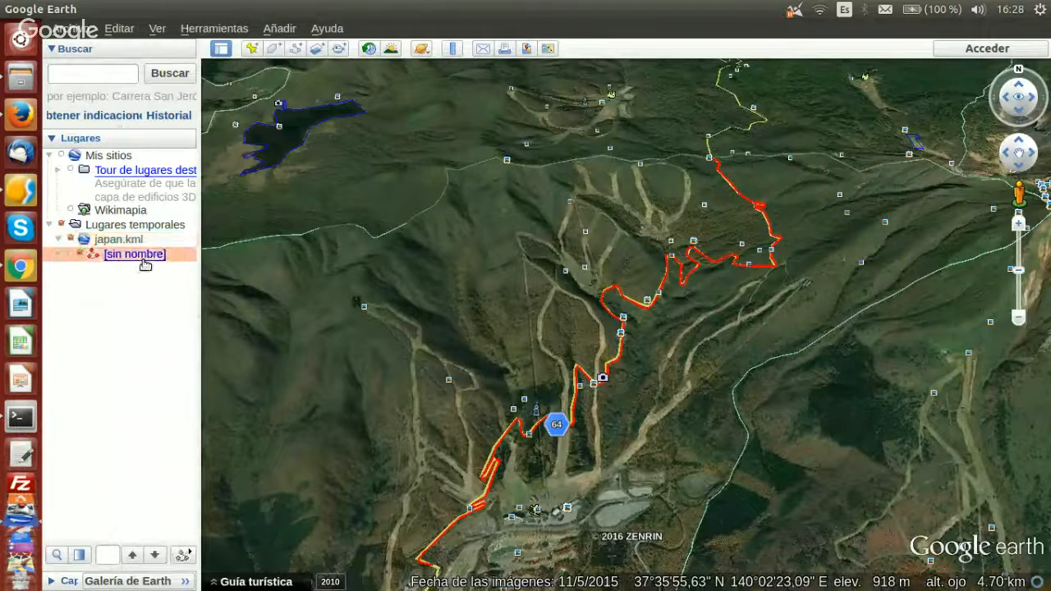
{"action": "left_click", "coordinate": [457, 335]}
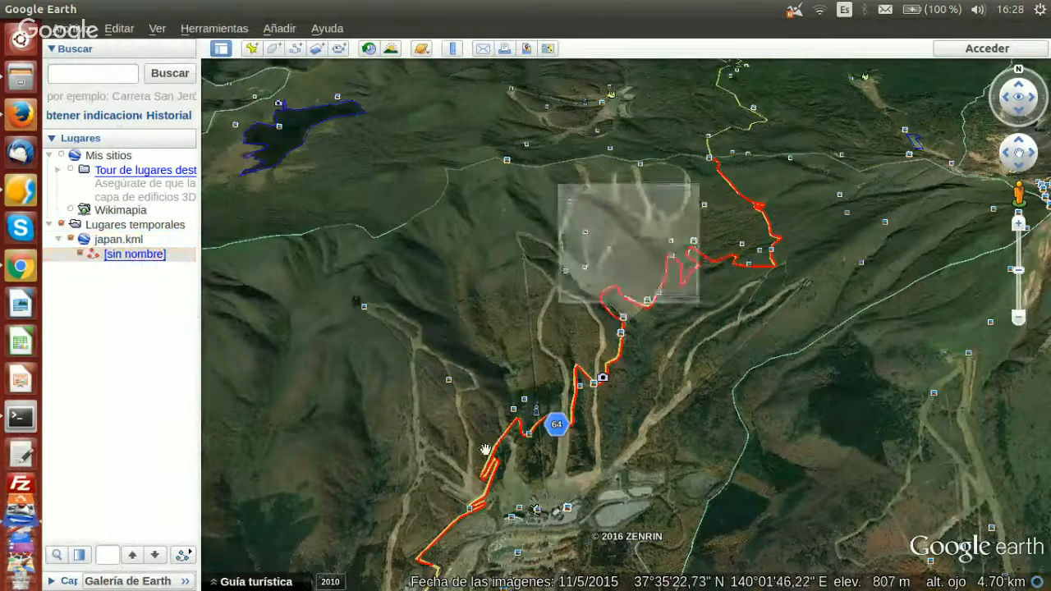
{"action": "left_click", "coordinate": [496, 450]}
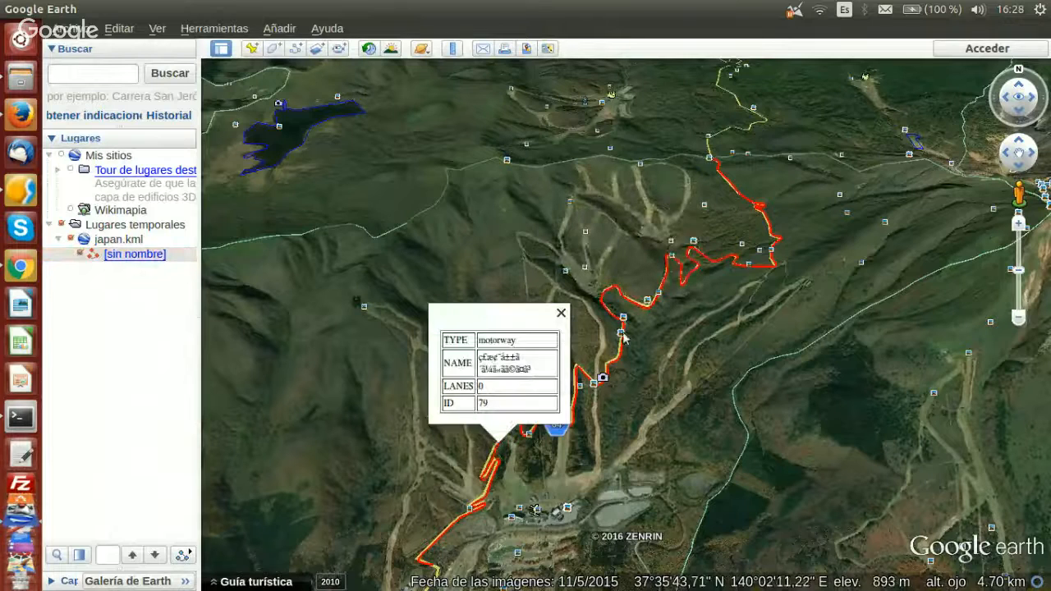
{"action": "left_click", "coordinate": [645, 298]}
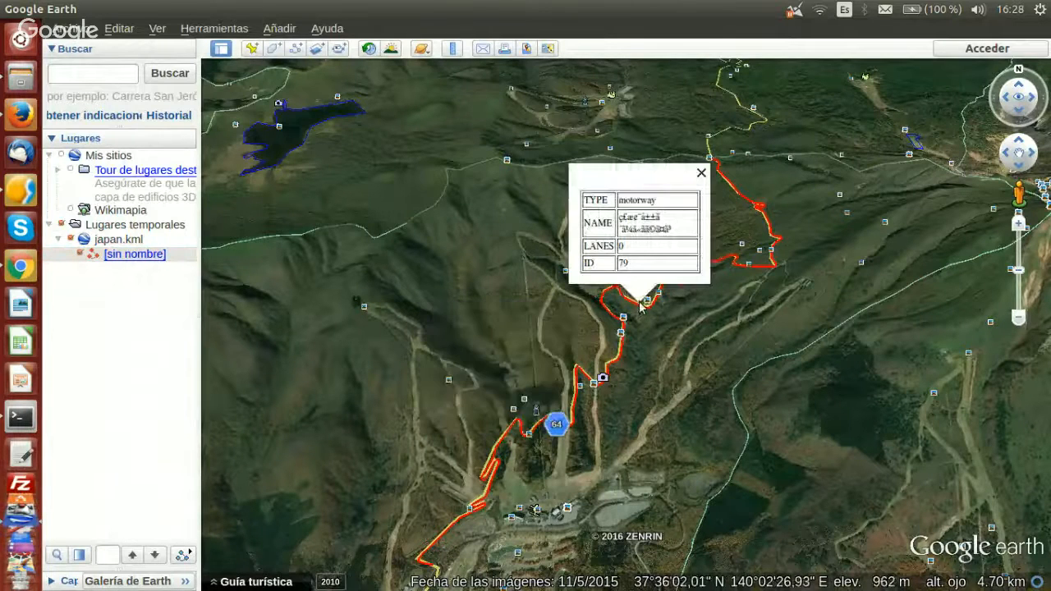
{"action": "left_click", "coordinate": [772, 236]}
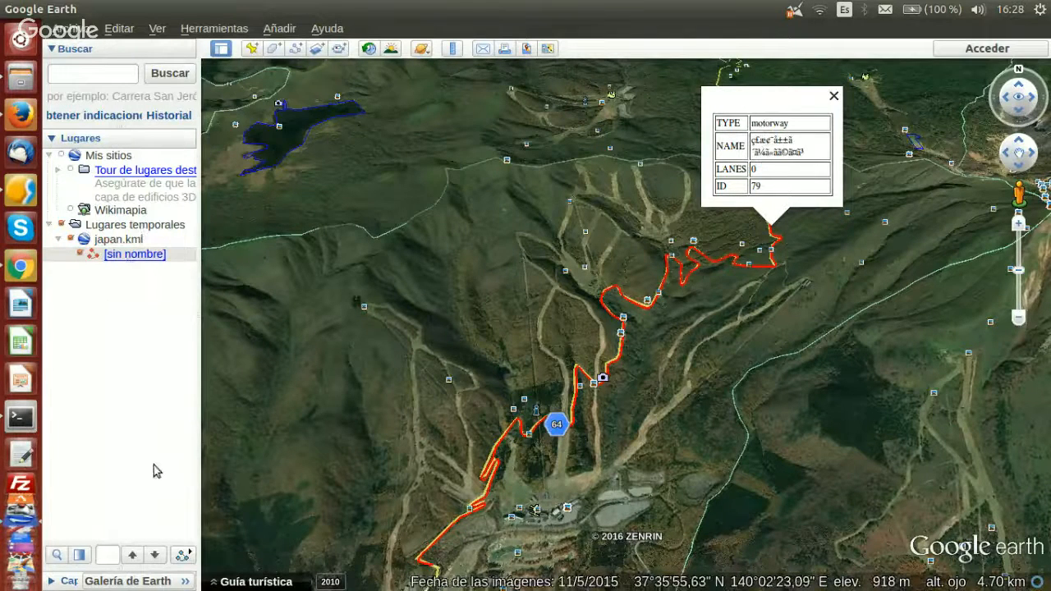
Play the tour along the route with the attribute balloon closed, and quit Google Earth without saving the temporary places
{"action": "left_click", "coordinate": [183, 556]}
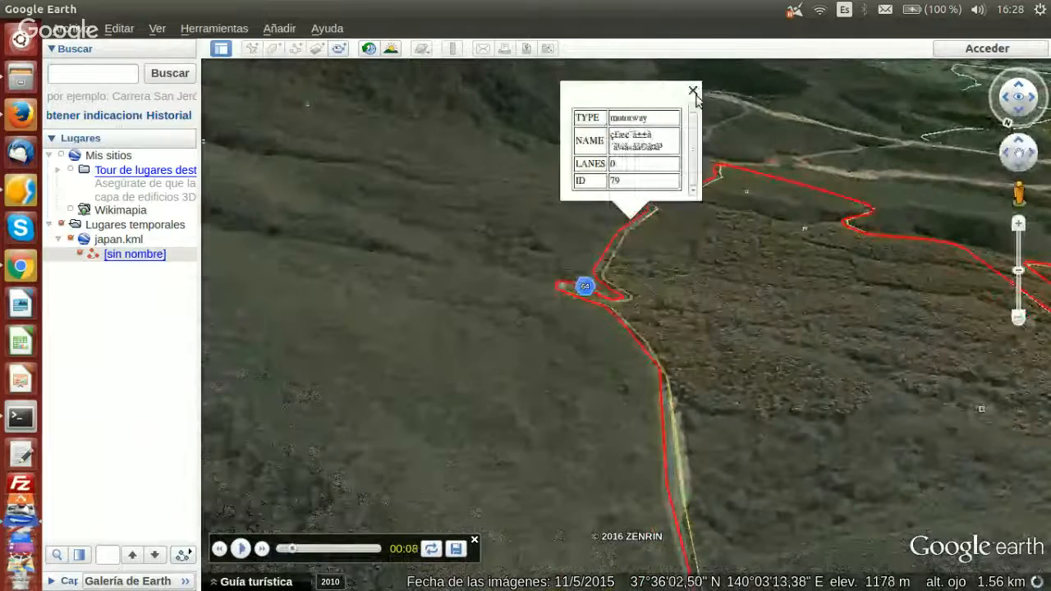
{"action": "left_click", "coordinate": [690, 94]}
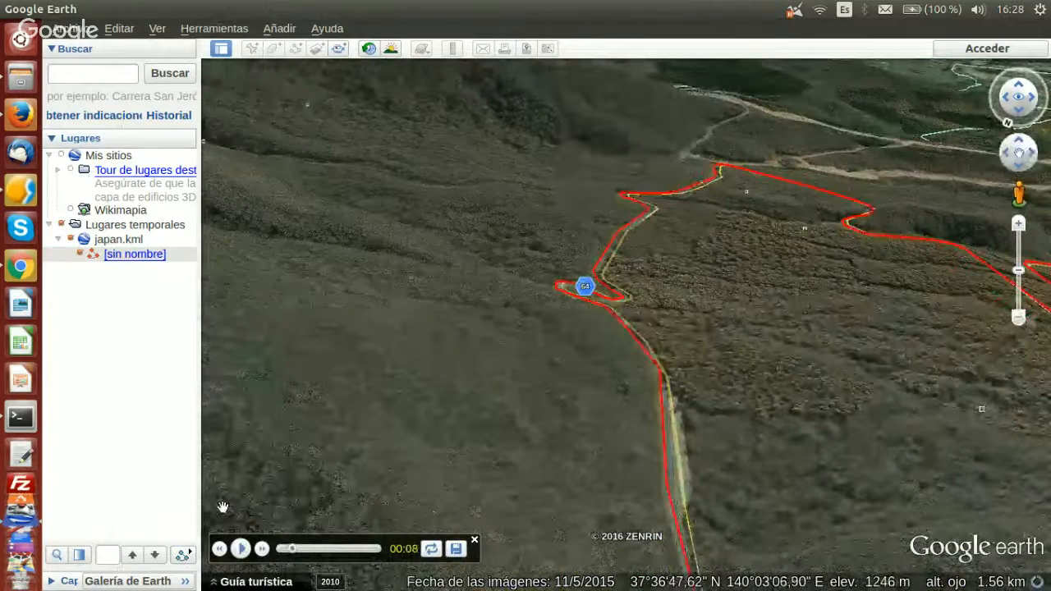
{"action": "left_click", "coordinate": [239, 548]}
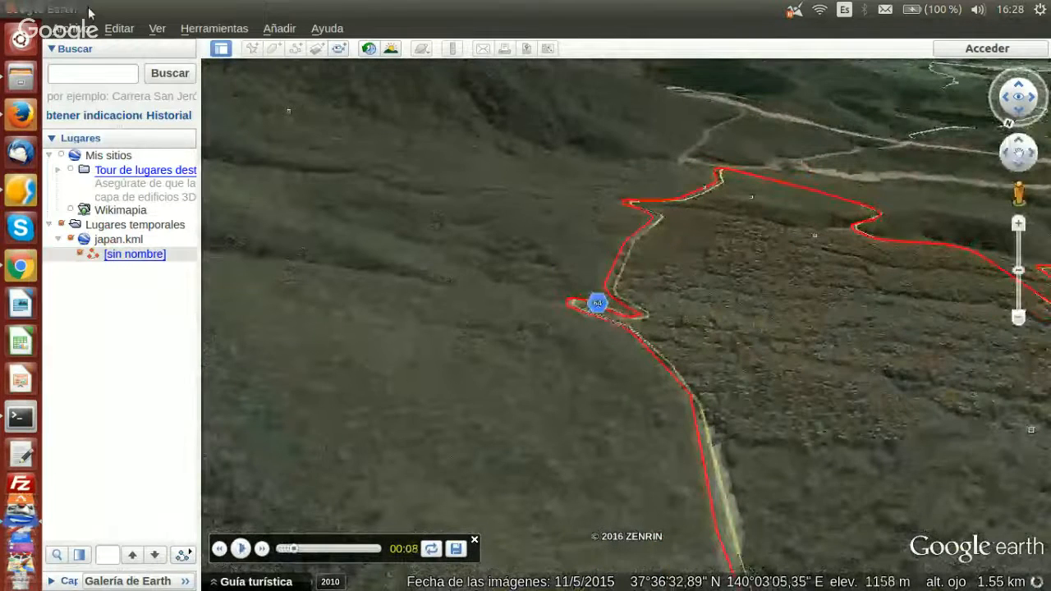
{"action": "left_click", "coordinate": [11, 10]}
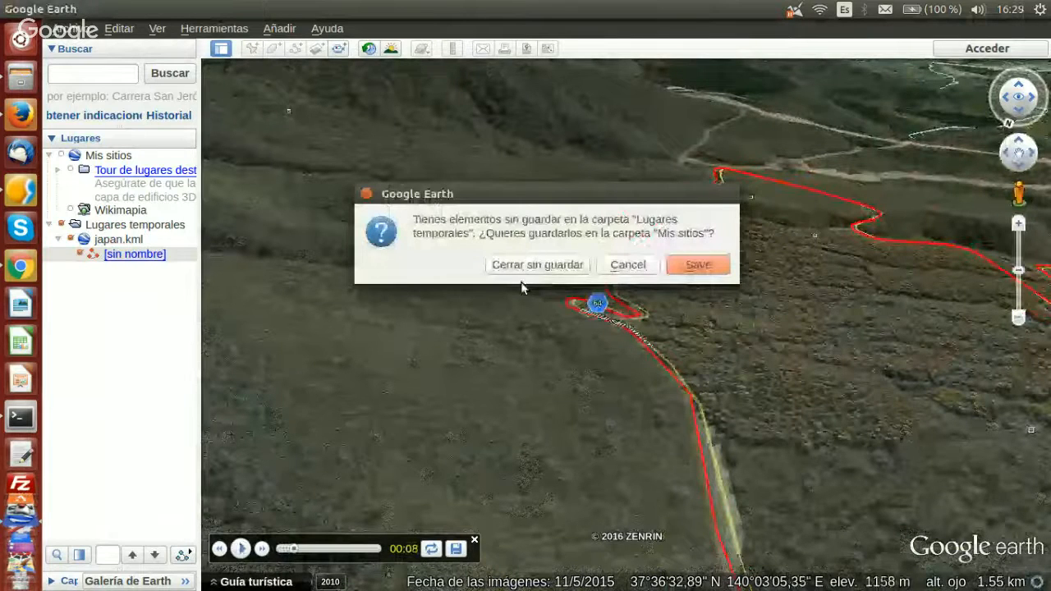
{"action": "left_click", "coordinate": [537, 265]}
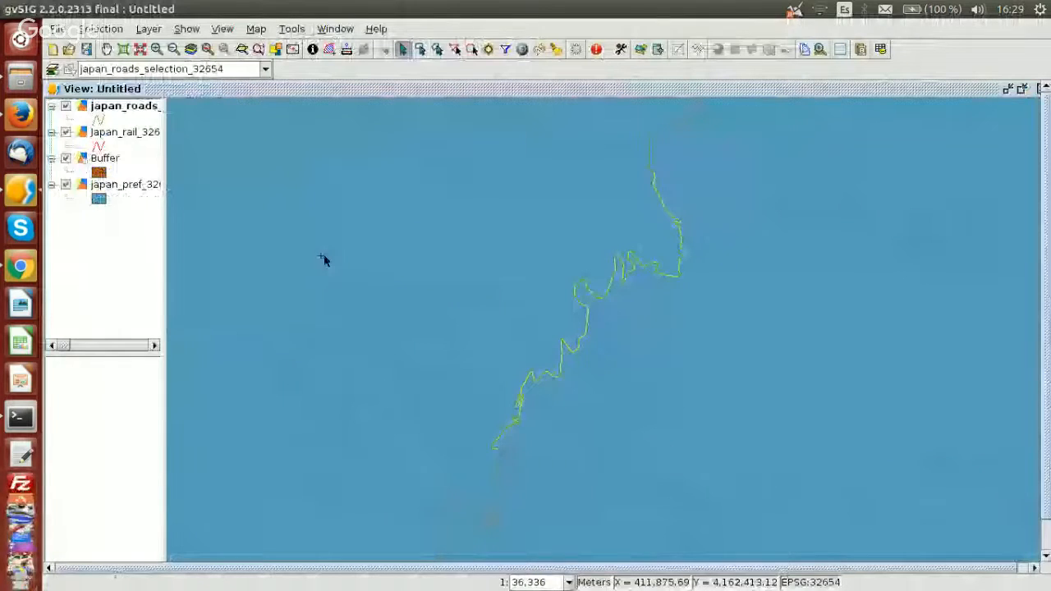
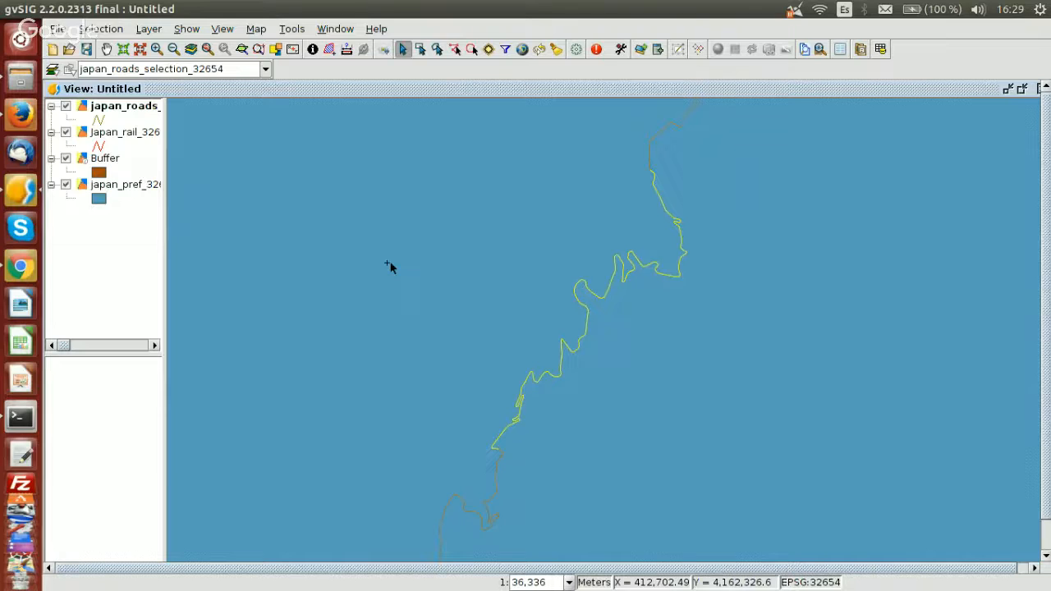
Open the add-ons manager, view the available remote repositories, and continue with the standard installation as the source
{"action": "left_click", "coordinate": [299, 29]}
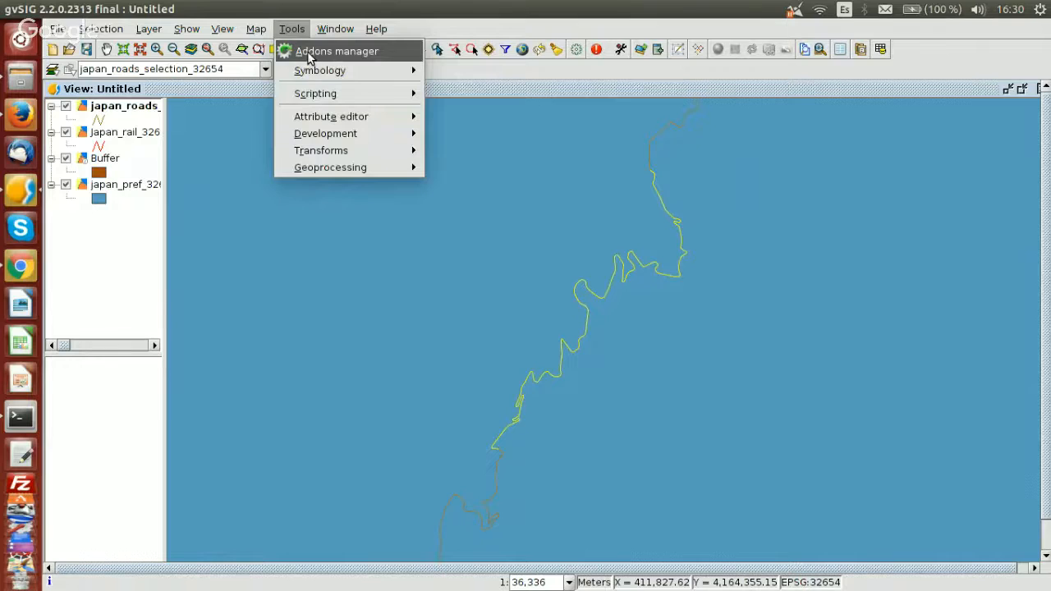
{"action": "left_click", "coordinate": [309, 56]}
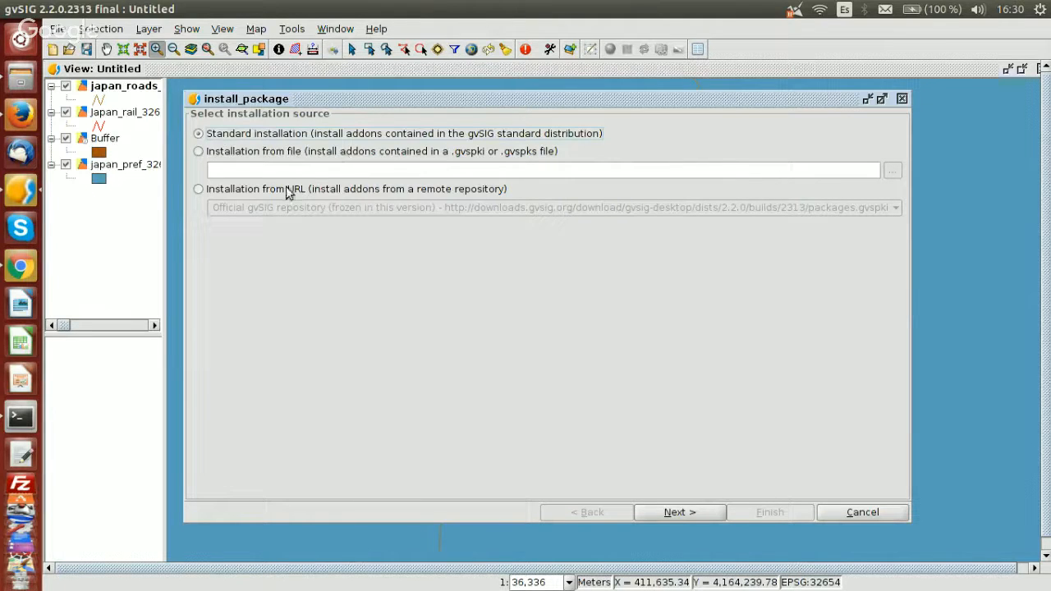
{"action": "left_click", "coordinate": [198, 190]}
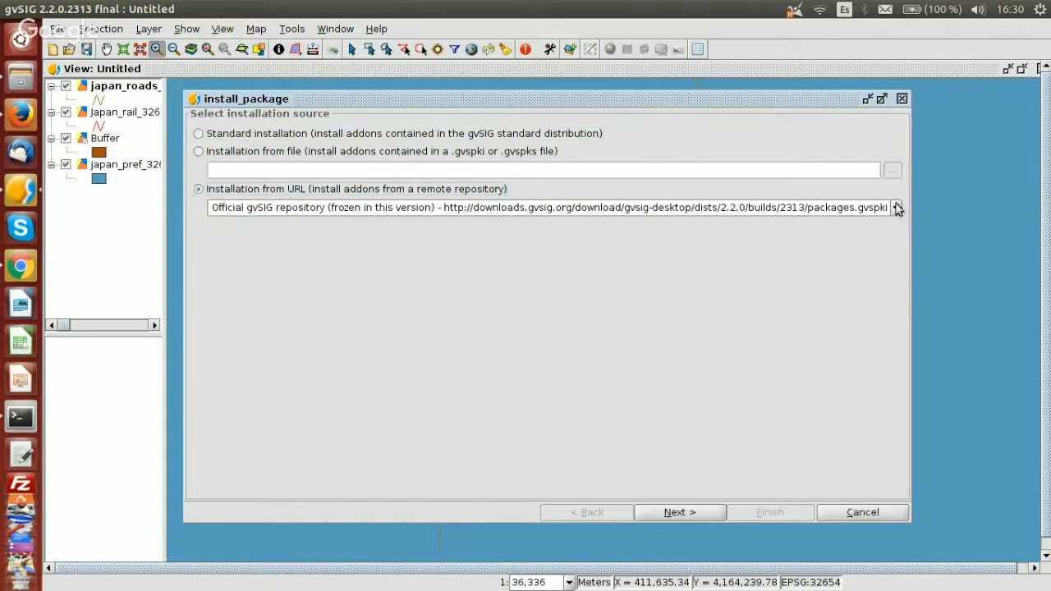
{"action": "left_click", "coordinate": [897, 208]}
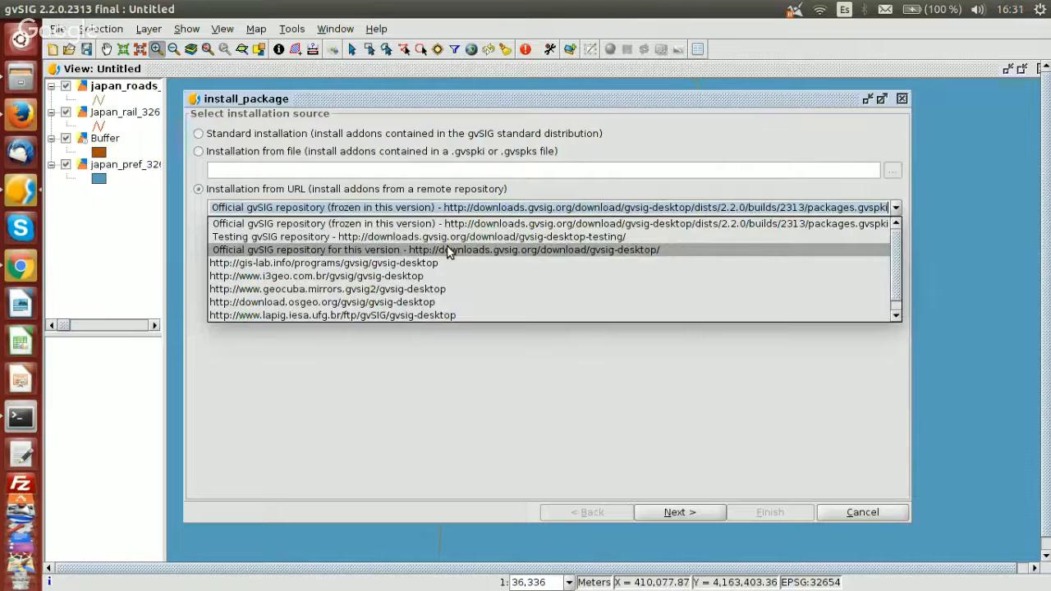
{"action": "left_click", "coordinate": [209, 135]}
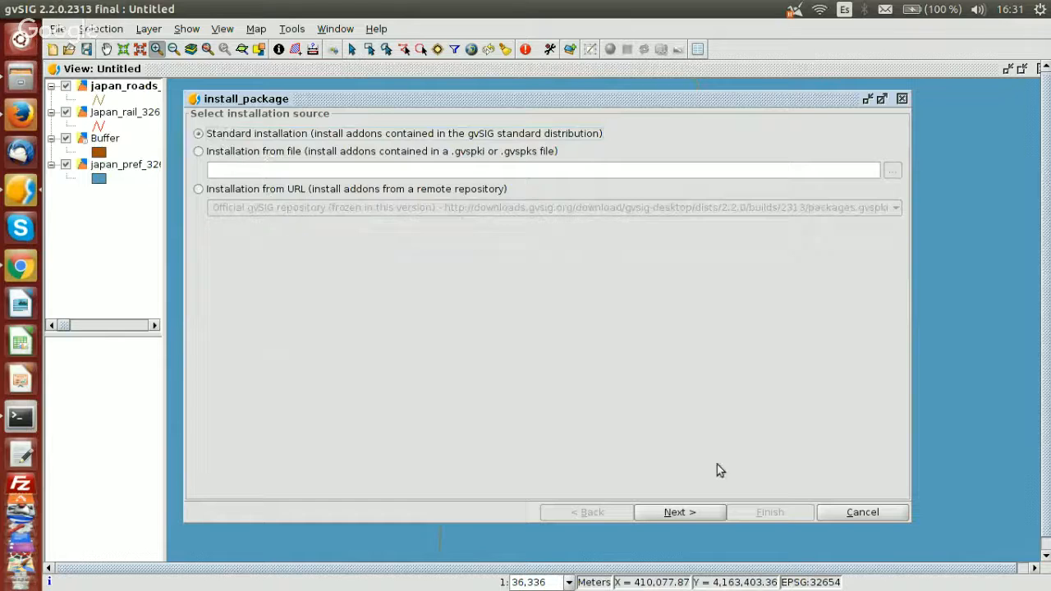
{"action": "left_click", "coordinate": [682, 511]}
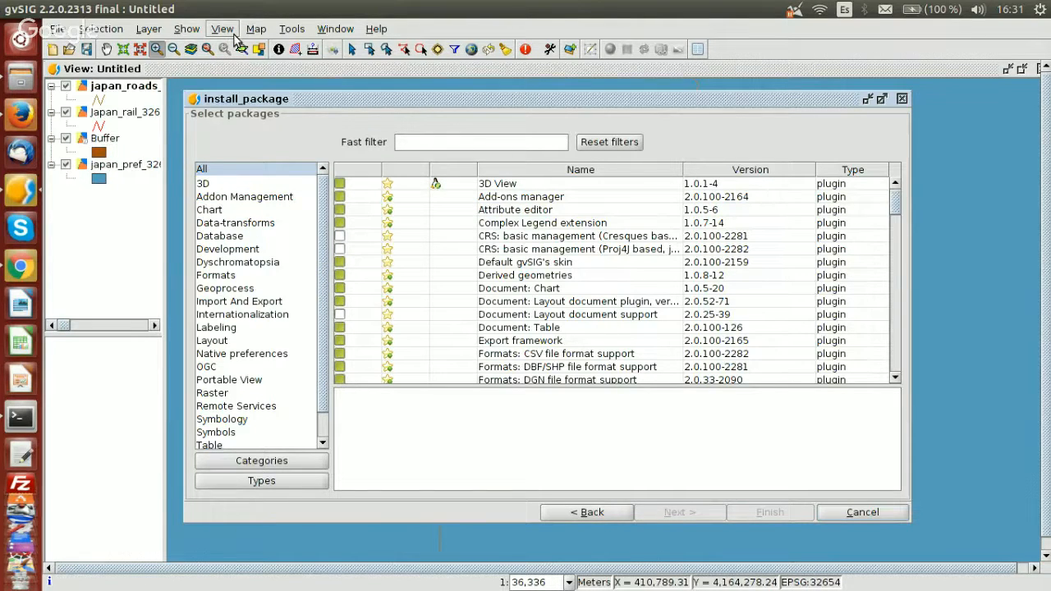
Browse the 3D and Symbols package categories and install the Symbols: Weather add-on
{"action": "left_click", "coordinate": [229, 185]}
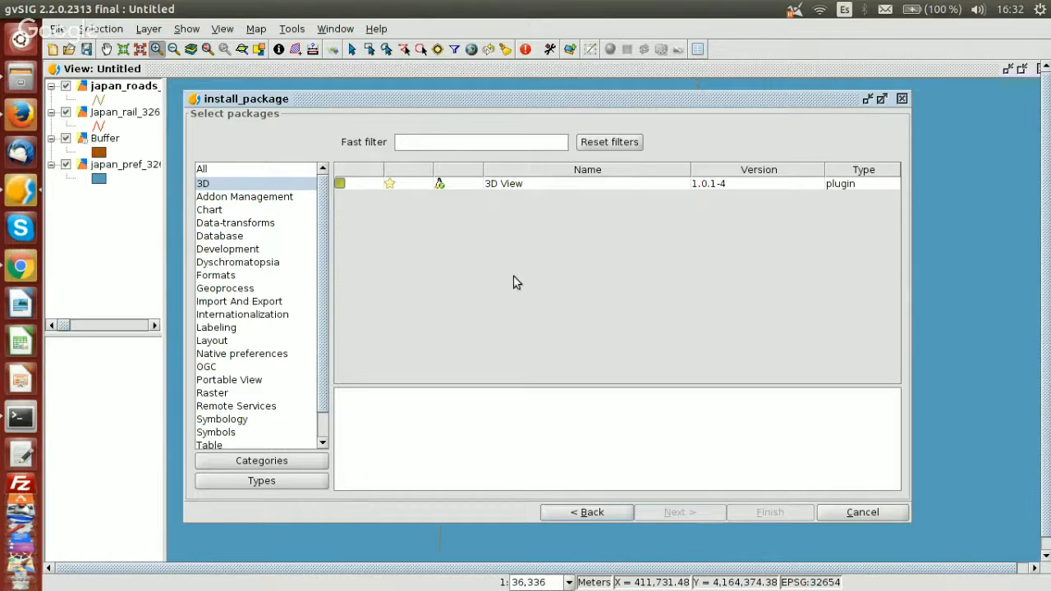
{"action": "left_click", "coordinate": [215, 435]}
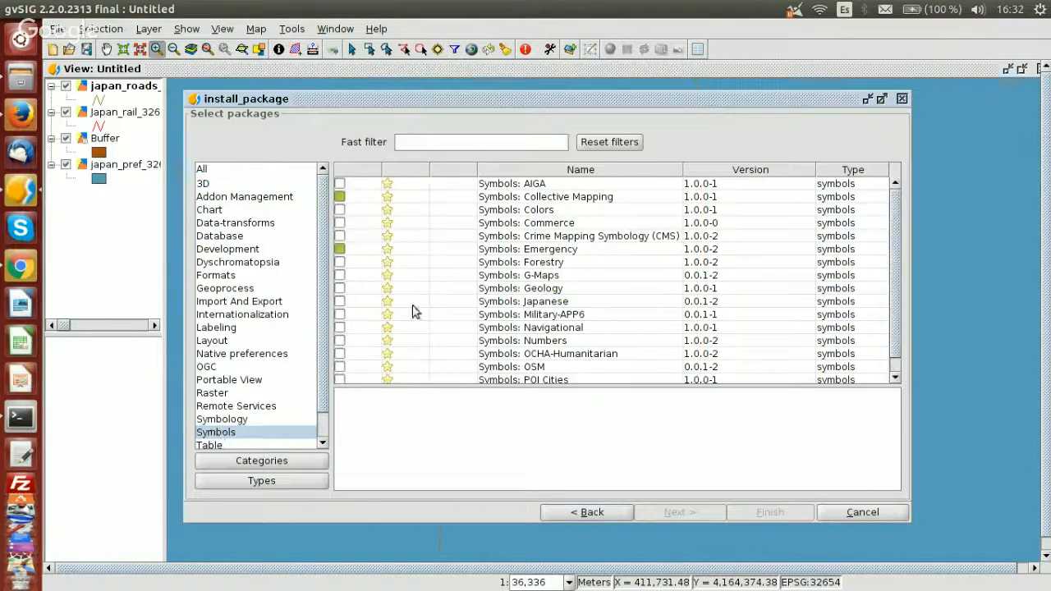
{"action": "scroll", "coordinate": [562, 263], "scroll_direction": "down", "scroll_amount": 1}
{"action": "scroll", "coordinate": [561, 274], "scroll_direction": "up", "scroll_amount": 1}
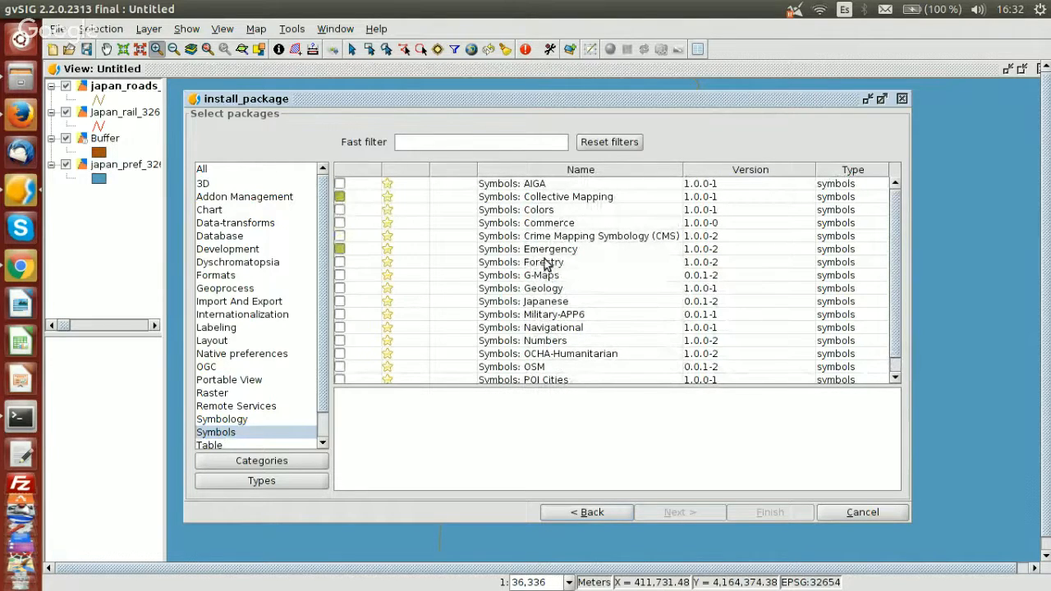
{"action": "scroll", "coordinate": [532, 328], "scroll_direction": "down", "scroll_amount": 1}
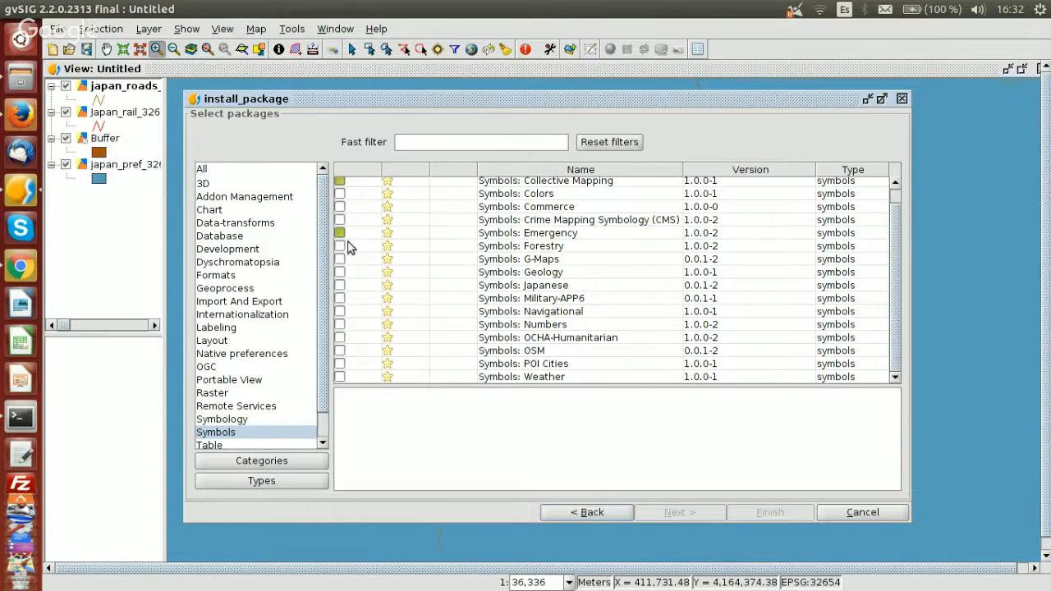
{"action": "left_click", "coordinate": [339, 377]}
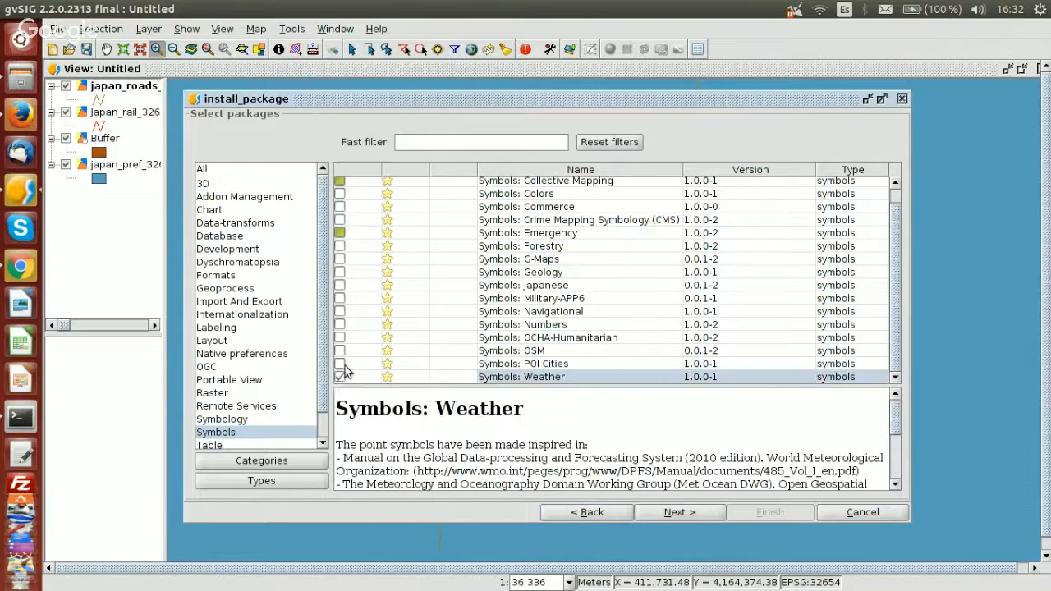
{"action": "left_click", "coordinate": [679, 512]}
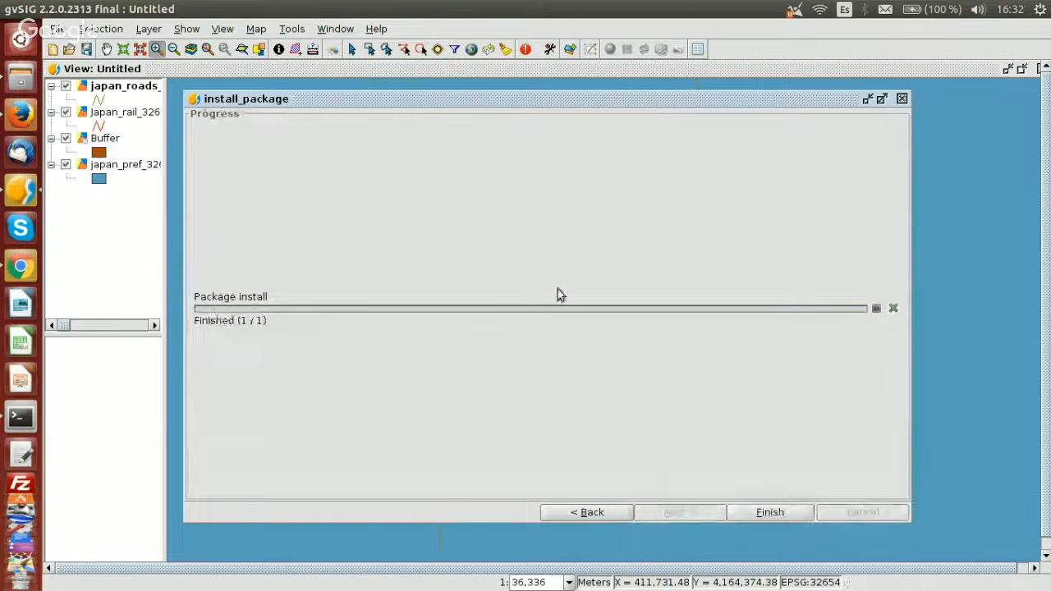
{"action": "left_click", "coordinate": [784, 514]}
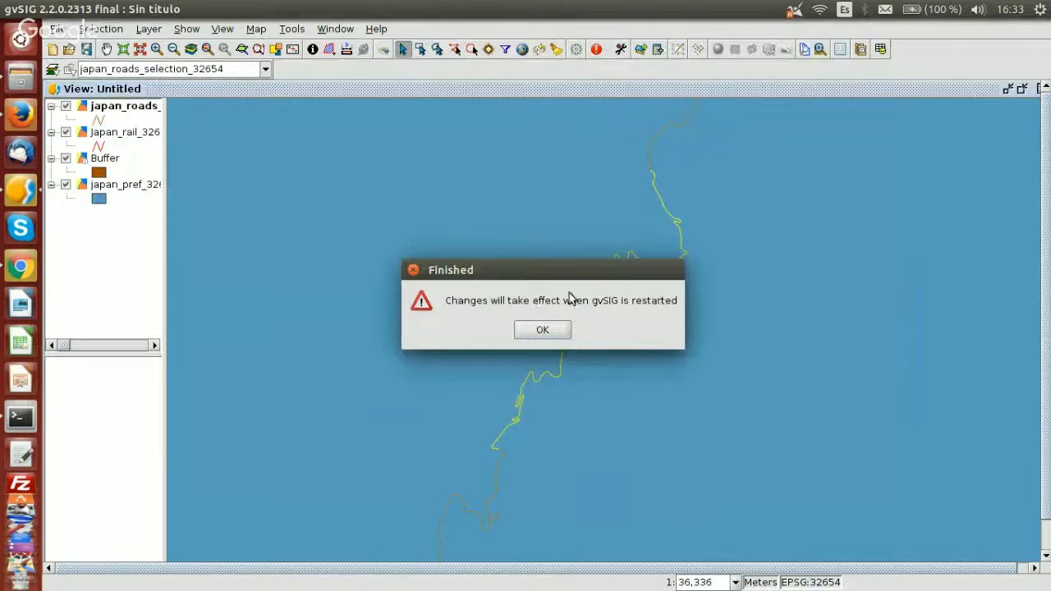
{"action": "left_click", "coordinate": [544, 330]}
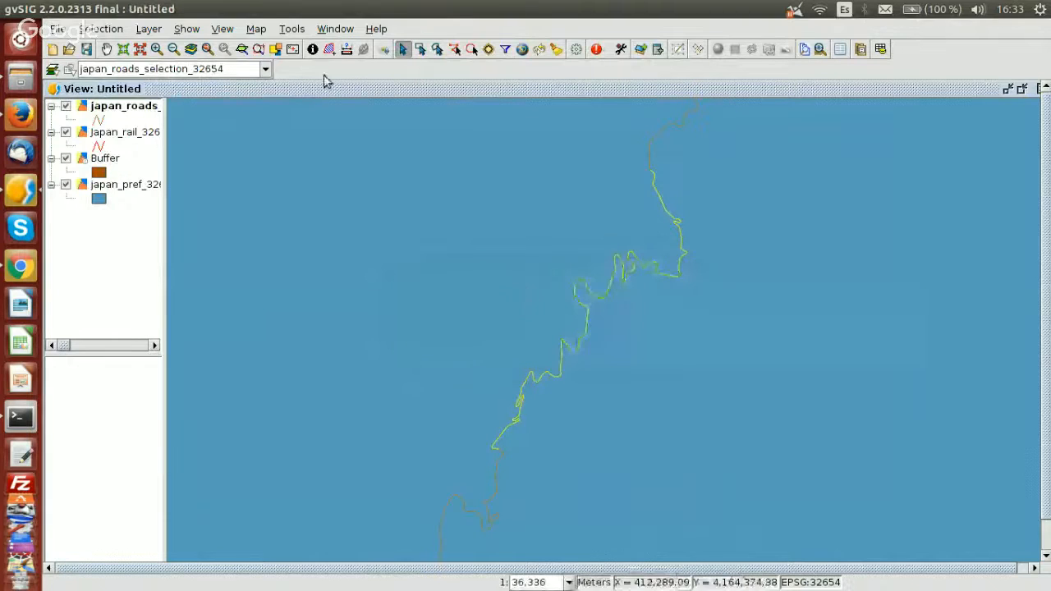
Check for the Weather folder among the marker symbols in the symbol browser, and close the browser
{"action": "left_click", "coordinate": [289, 31]}
{"action": "mouse_move", "coordinate": [344, 71]}
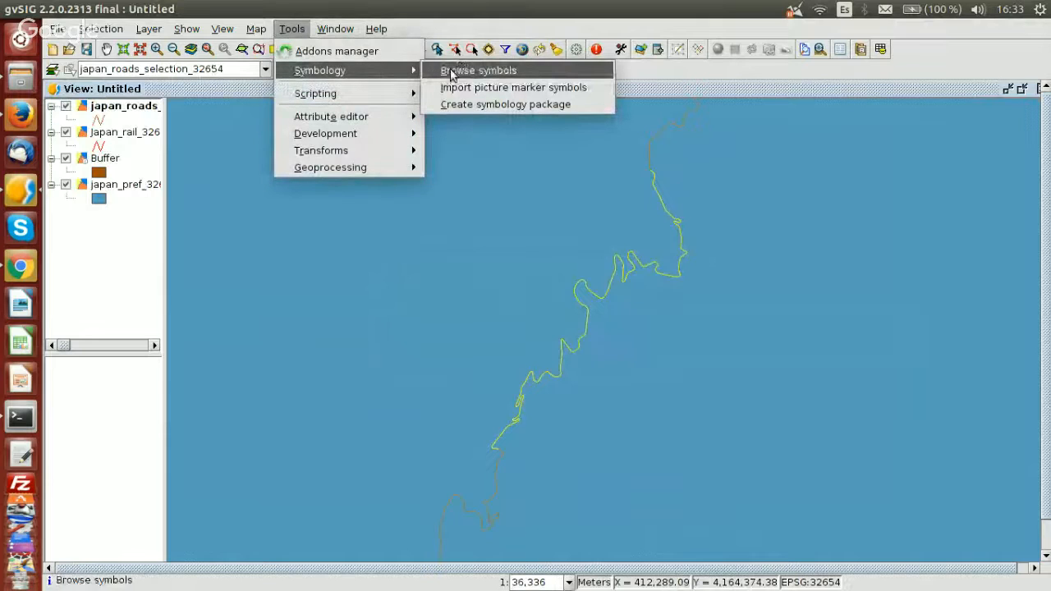
{"action": "left_click", "coordinate": [451, 74]}
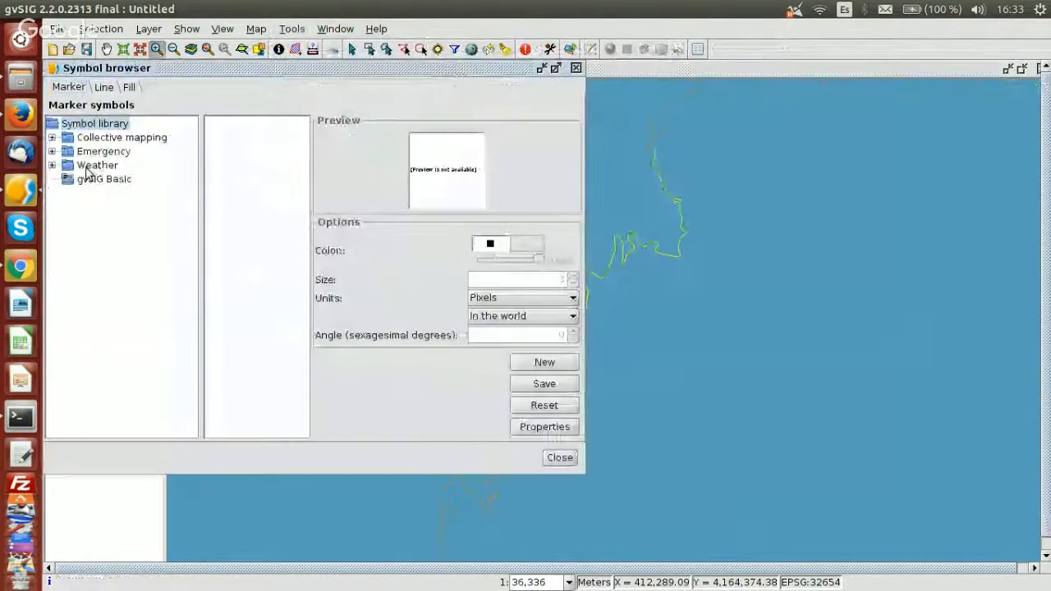
{"action": "left_click", "coordinate": [87, 167]}
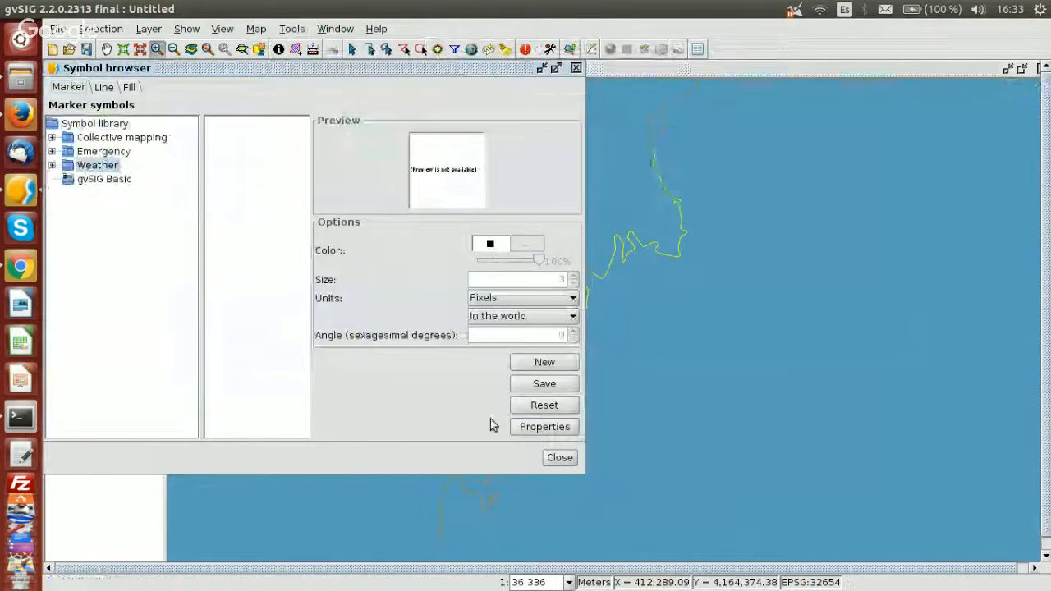
{"action": "left_click", "coordinate": [560, 458]}
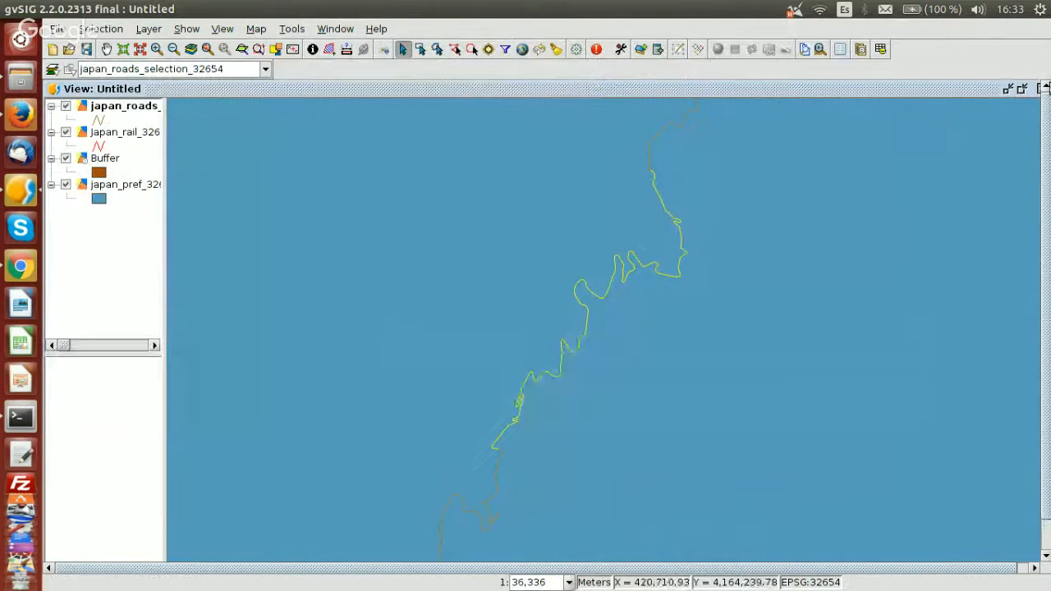
Close the open Untitled view and create a new view with its window maximized
{"action": "left_click", "coordinate": [1039, 89]}
{"action": "left_click", "coordinate": [572, 66]}
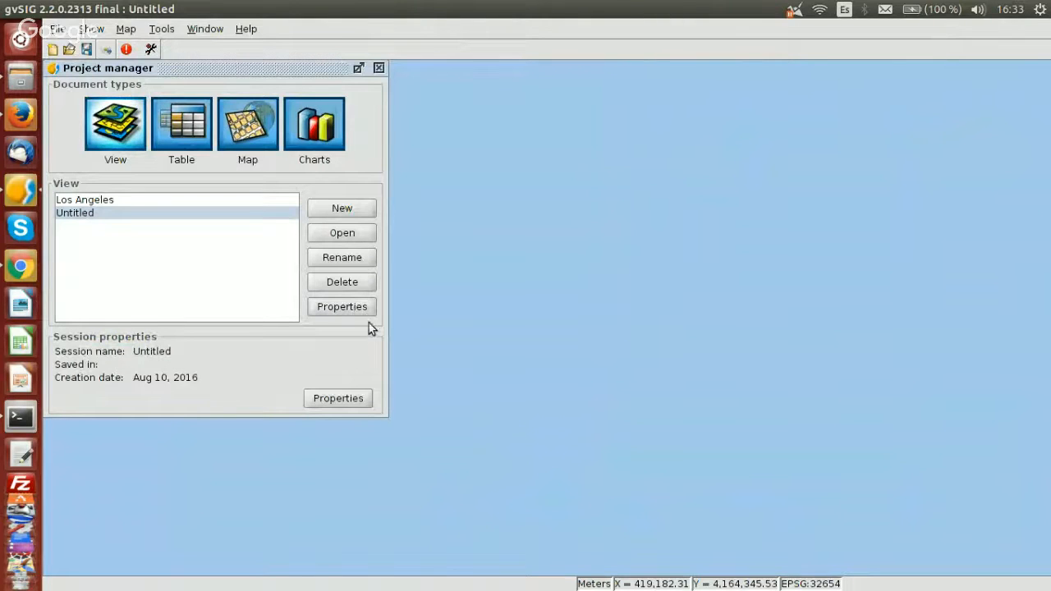
{"action": "left_click", "coordinate": [336, 213]}
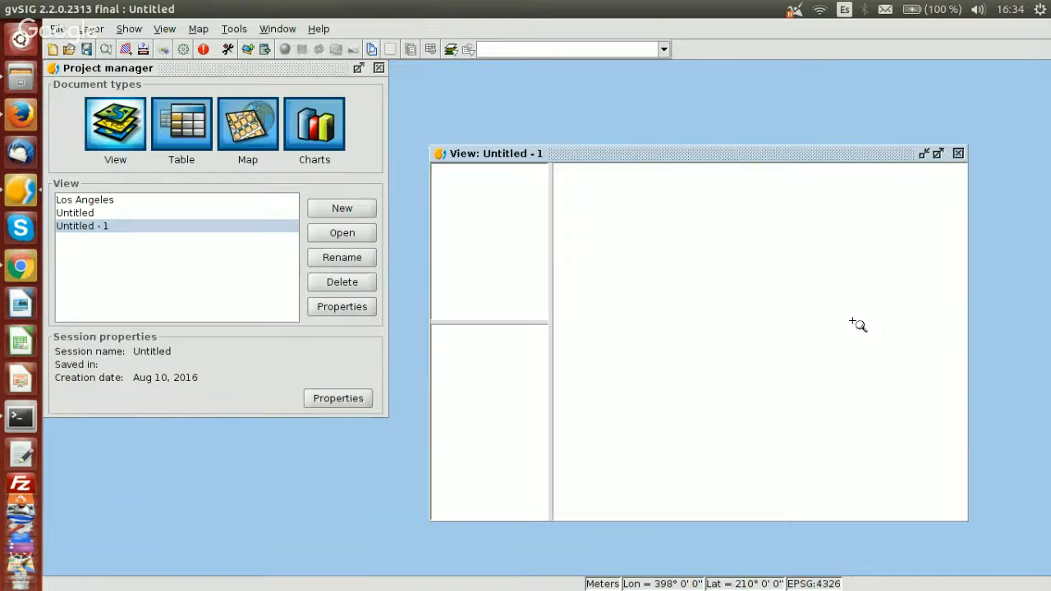
{"action": "left_click", "coordinate": [937, 157]}
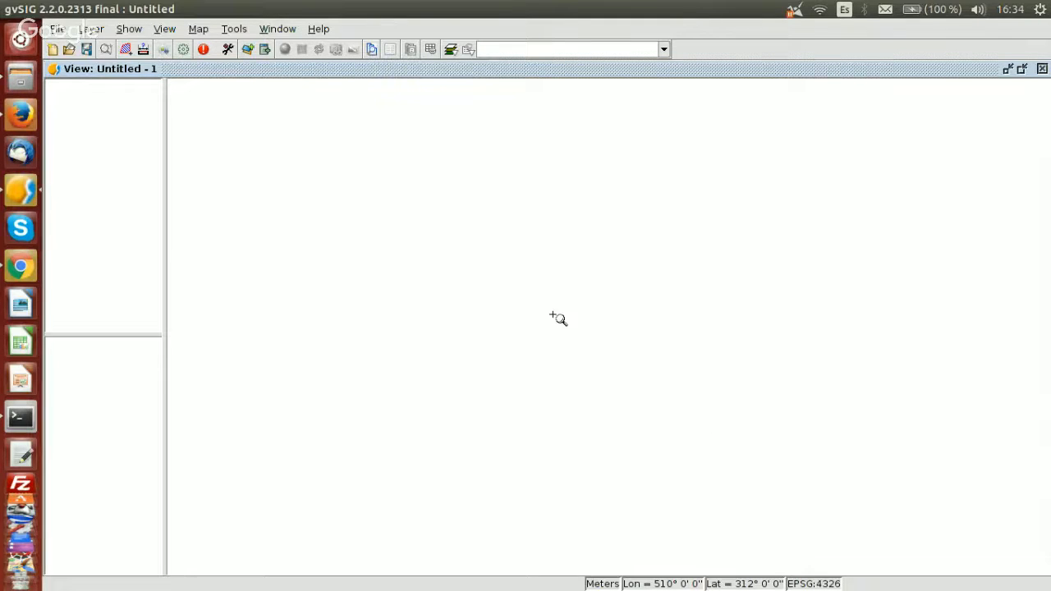
Add DEM_San_Francisco_4326.tif from the San-Francisco folder as a layer in the new view, loading it normally without tiling
{"action": "left_click", "coordinate": [248, 51]}
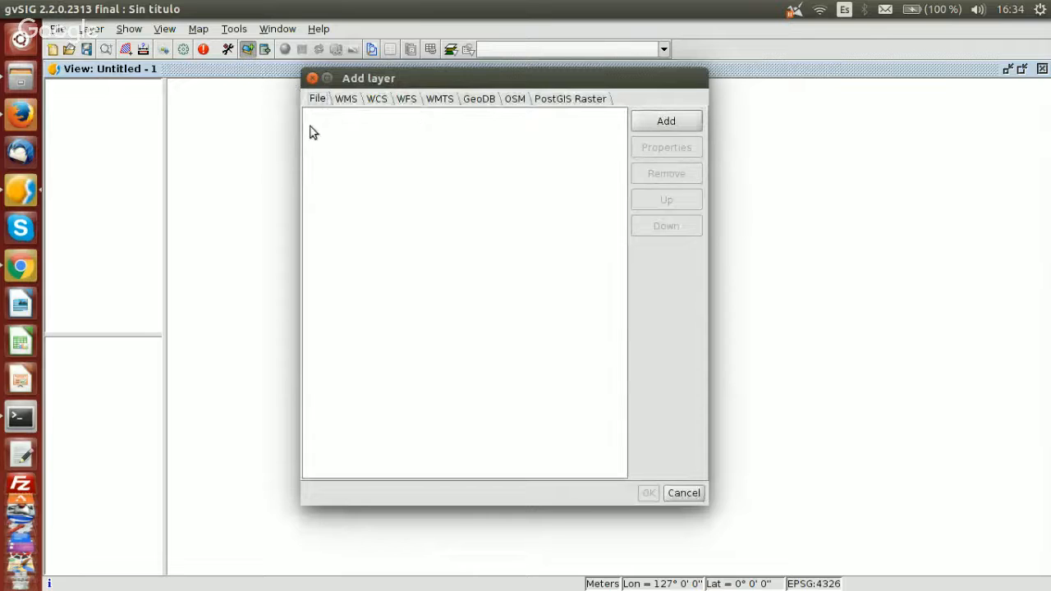
{"action": "left_click", "coordinate": [665, 121]}
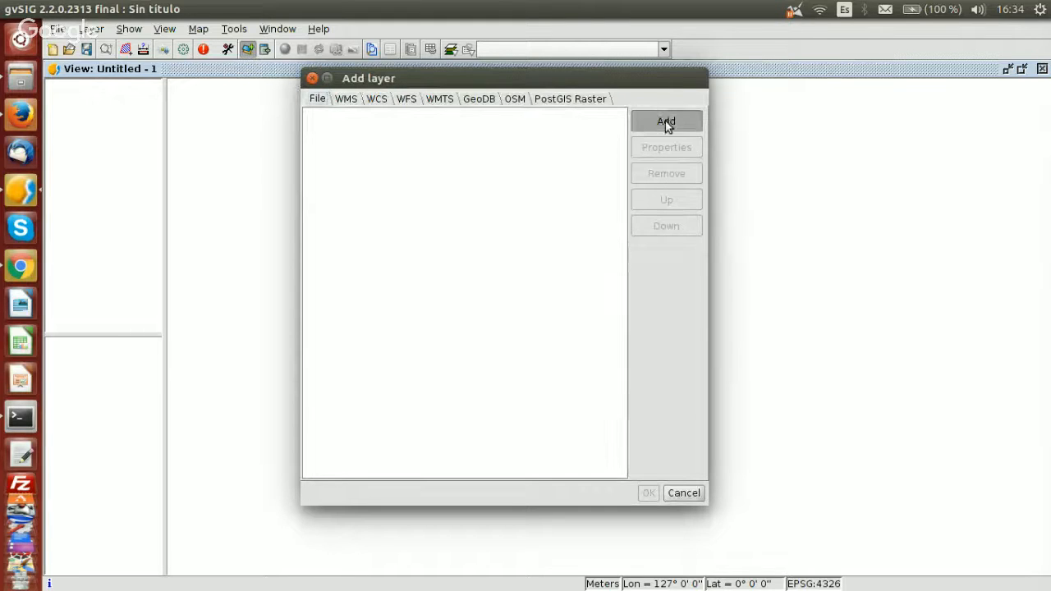
{"action": "left_click", "coordinate": [602, 196]}
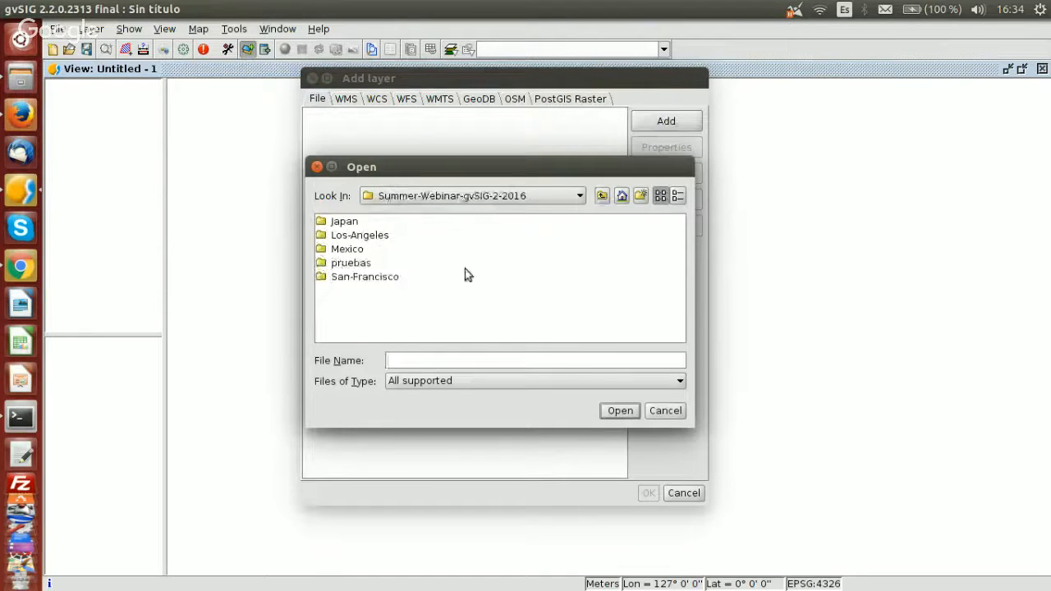
{"action": "left_click", "coordinate": [354, 280]}
{"action": "double_click", "coordinate": [354, 280]}
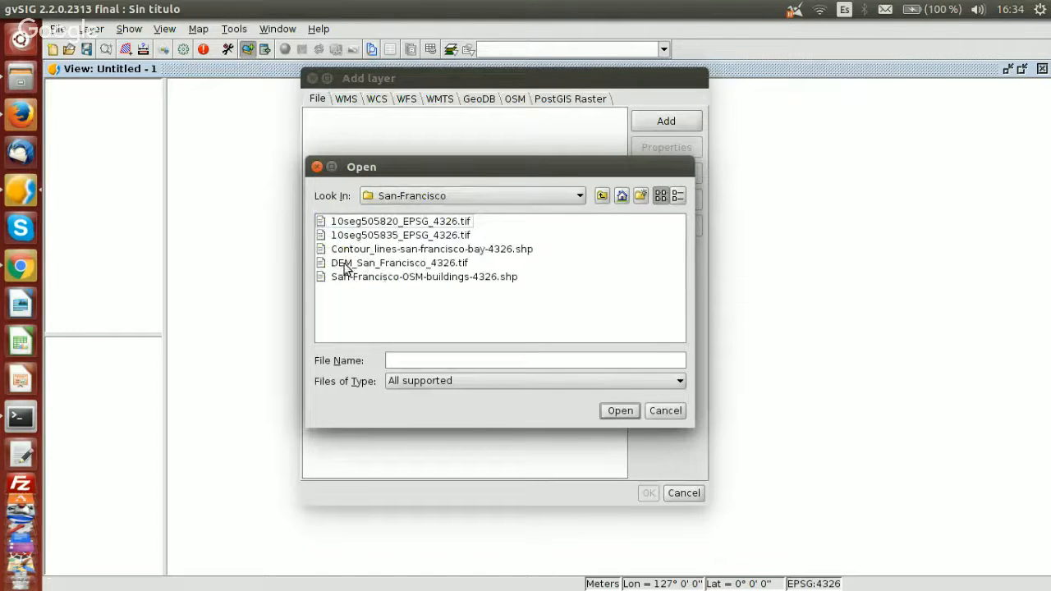
{"action": "left_click", "coordinate": [404, 267]}
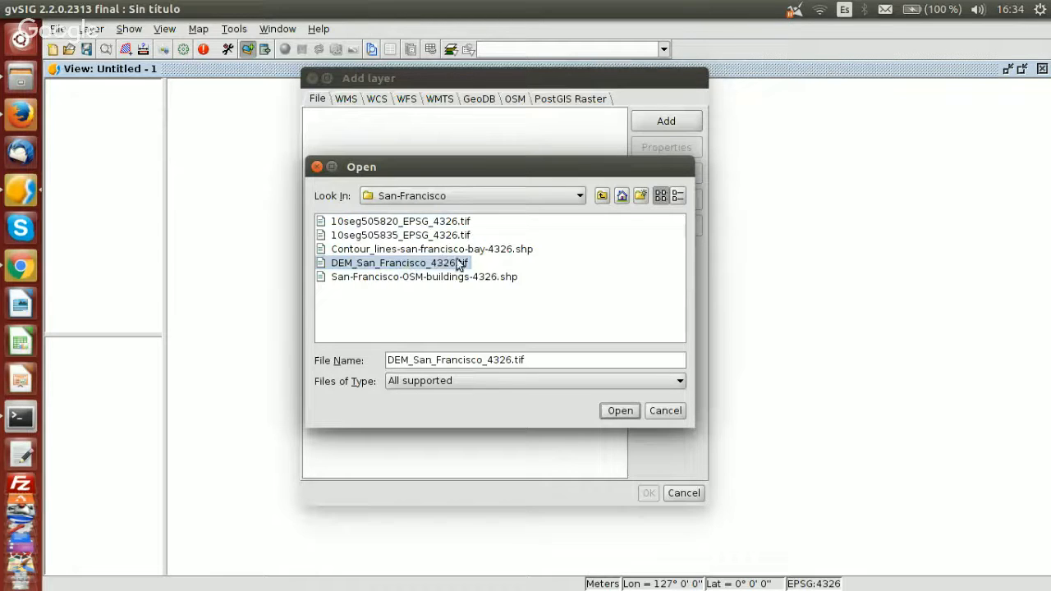
{"action": "left_click", "coordinate": [620, 413]}
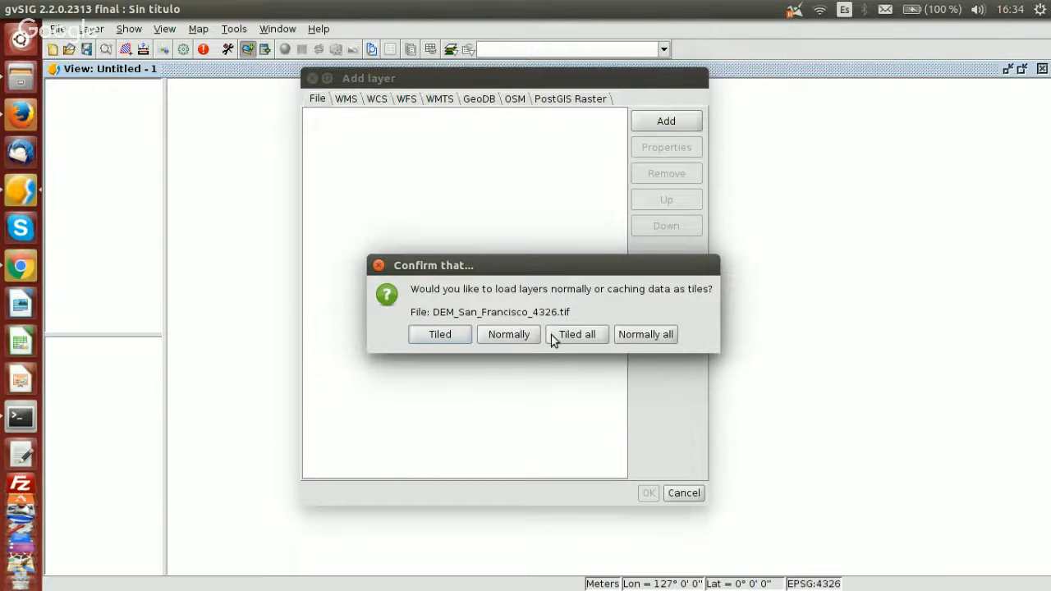
{"action": "left_click", "coordinate": [506, 335]}
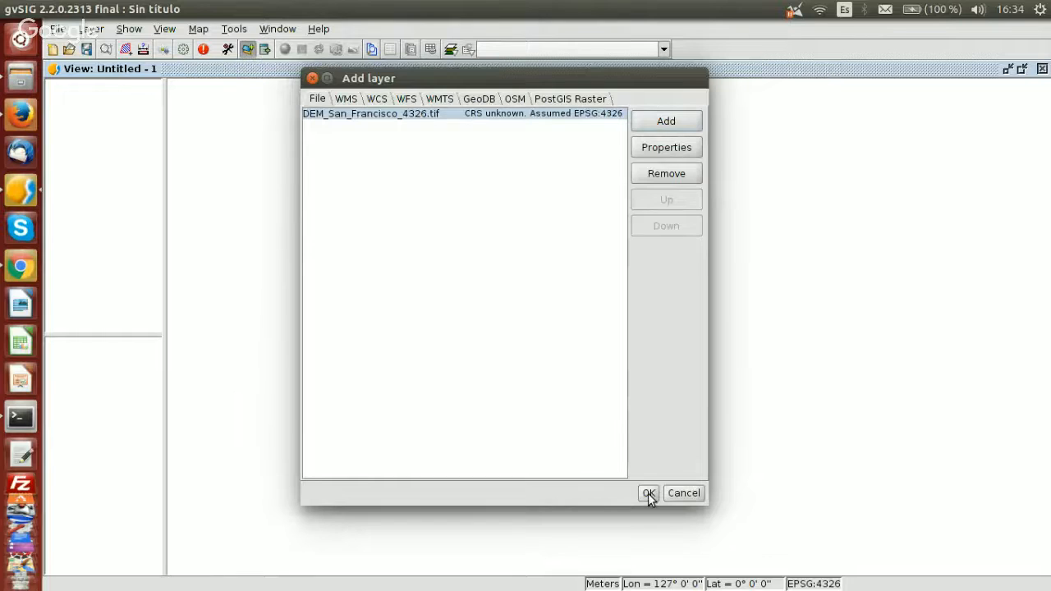
{"action": "left_click", "coordinate": [648, 494]}
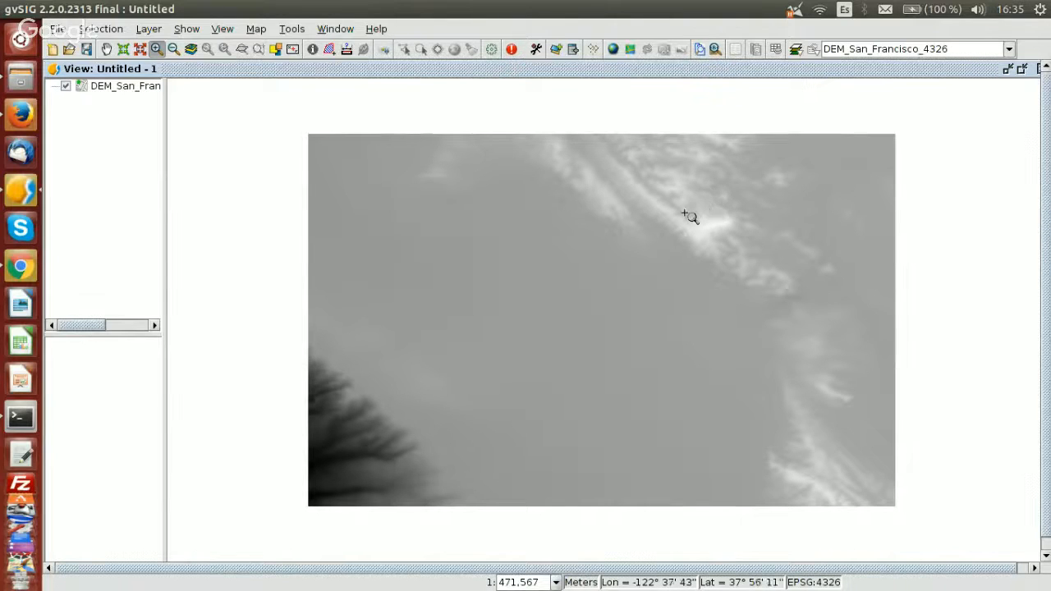
Activate a color table on the DEM_San_Francisco_4326 layer and apply the MDT2 color ramp from the library
{"action": "left_click", "coordinate": [112, 87]}
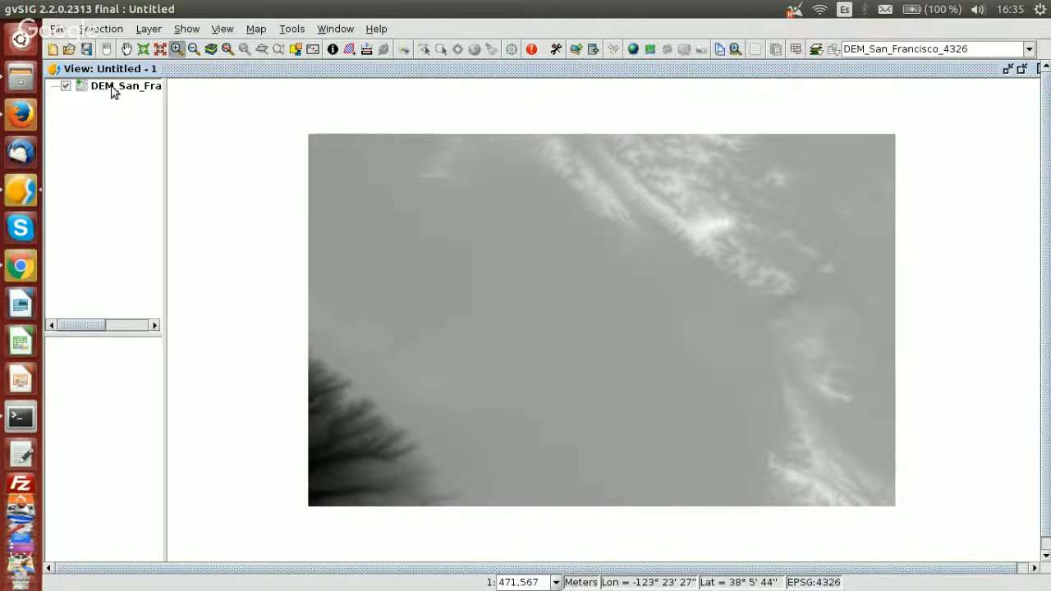
{"action": "right_click", "coordinate": [113, 92]}
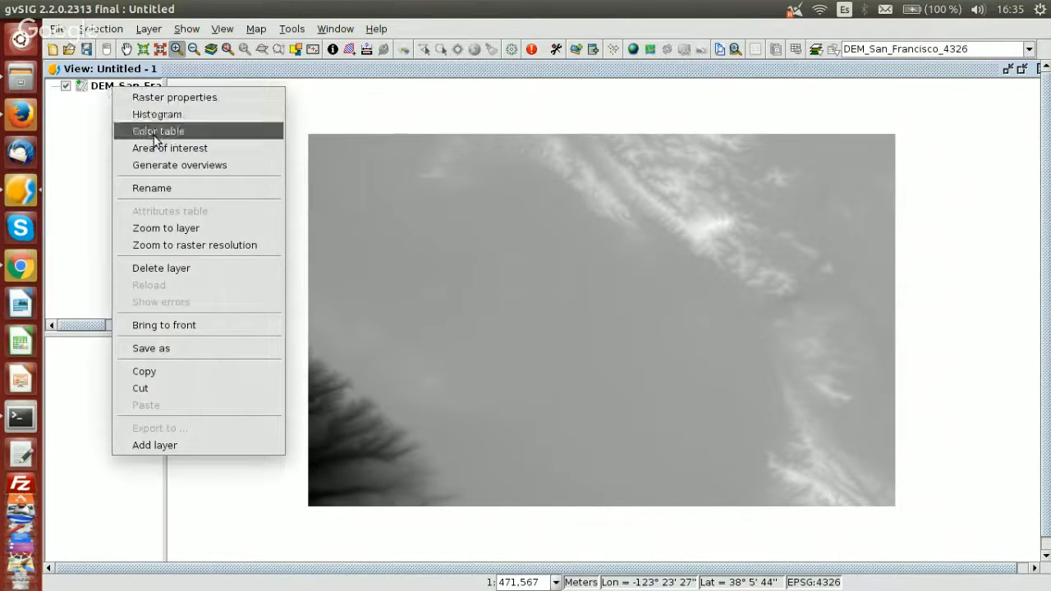
{"action": "left_click", "coordinate": [154, 135]}
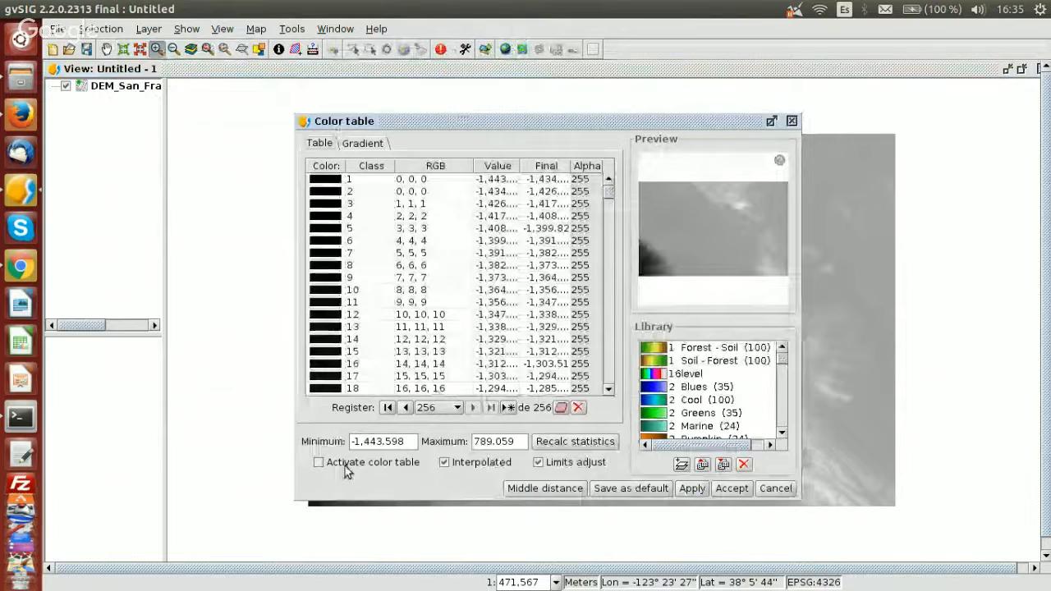
{"action": "left_click", "coordinate": [319, 462]}
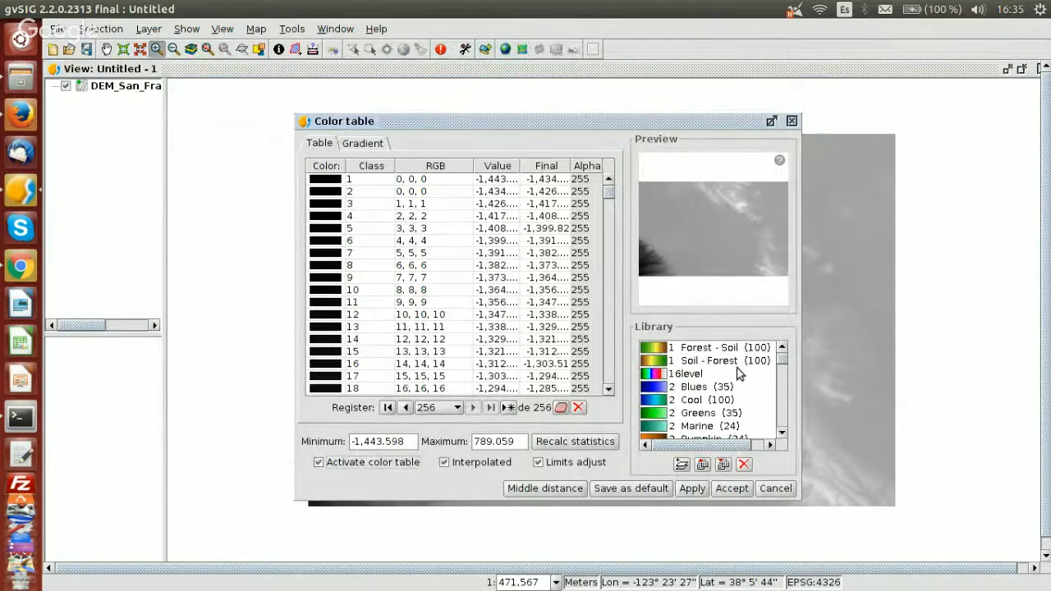
{"action": "scroll", "coordinate": [737, 373], "scroll_direction": "down", "scroll_amount": 3}
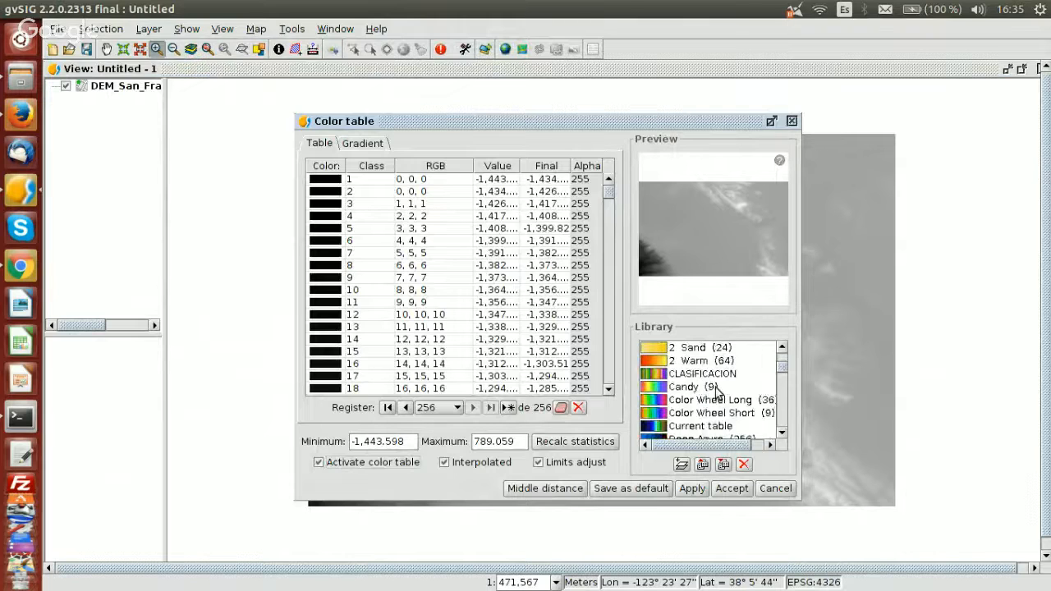
{"action": "scroll", "coordinate": [717, 392], "scroll_direction": "down", "scroll_amount": 7}
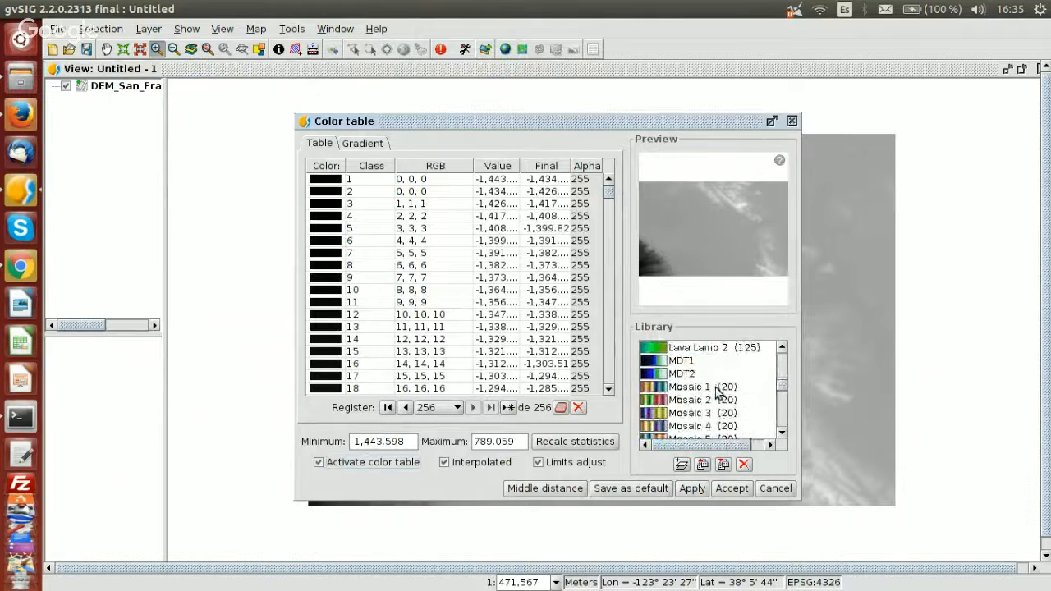
{"action": "left_click", "coordinate": [684, 374]}
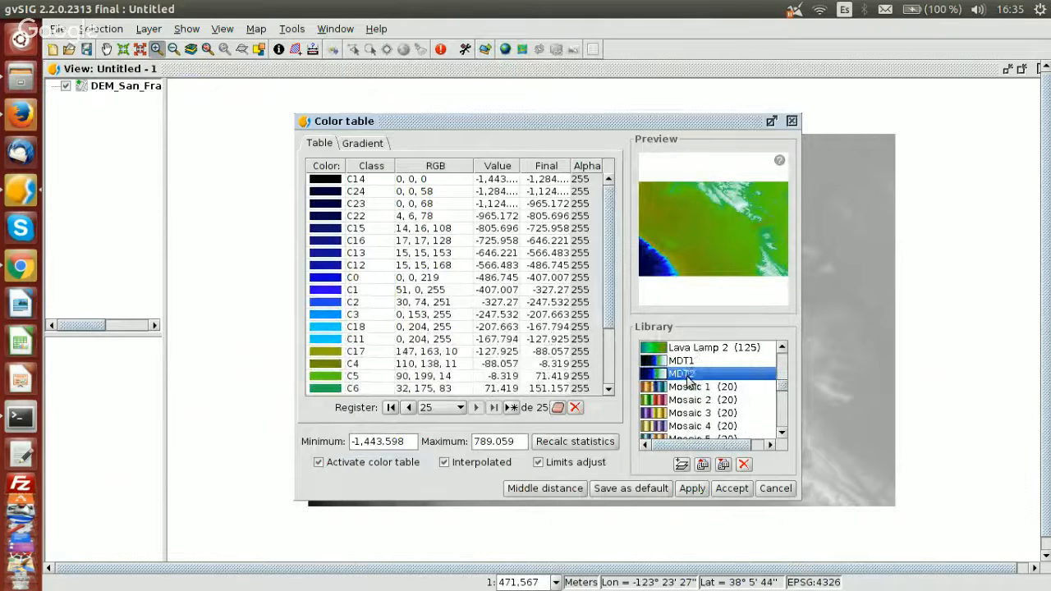
{"action": "left_click", "coordinate": [692, 488]}
{"action": "left_click", "coordinate": [731, 488]}
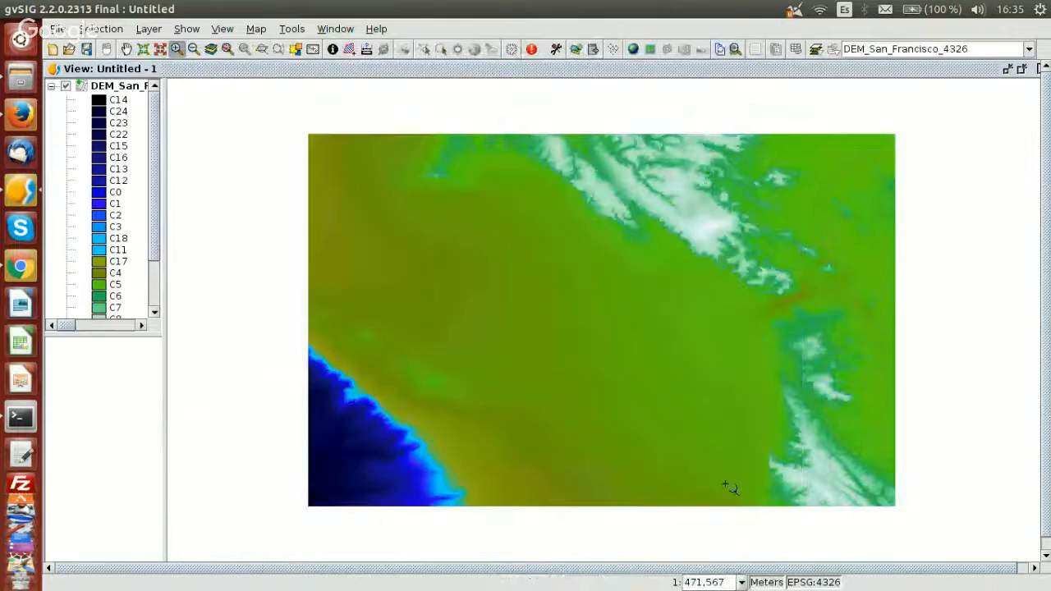
Open a spherical 3D view of the map and synchronize its viewport with the DEM's extent
{"action": "scroll", "coordinate": [622, 358], "scroll_direction": "down", "scroll_amount": 1}
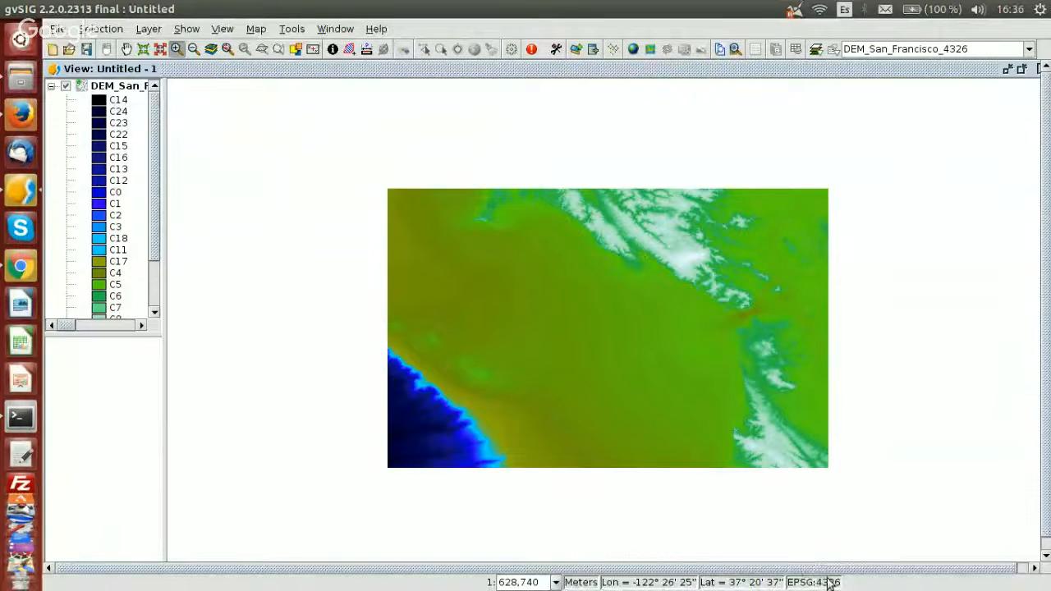
{"action": "left_click", "coordinate": [223, 29]}
{"action": "mouse_move", "coordinate": [249, 141]}
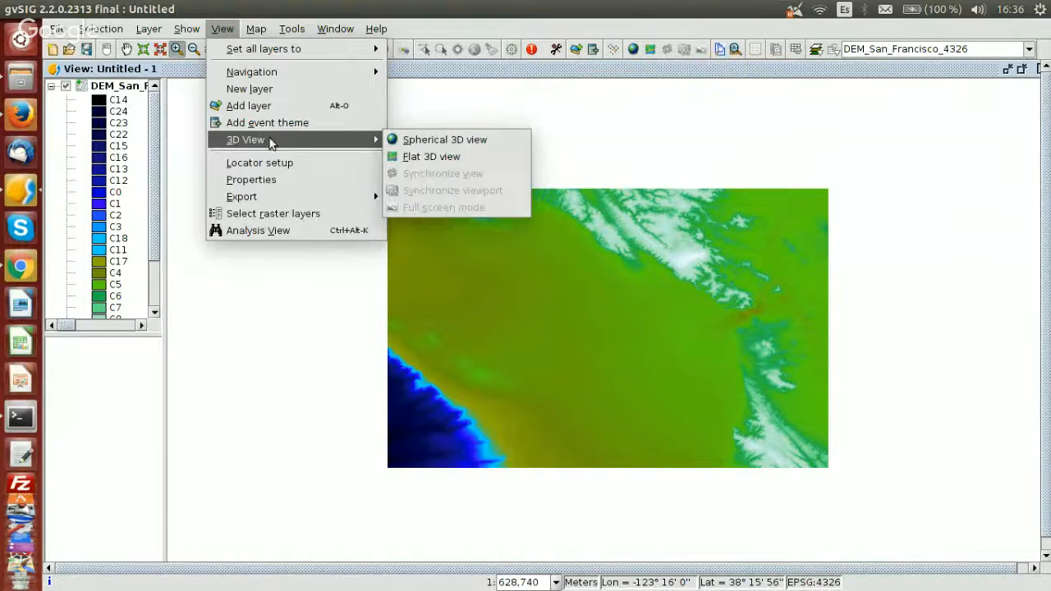
{"action": "left_click", "coordinate": [437, 147]}
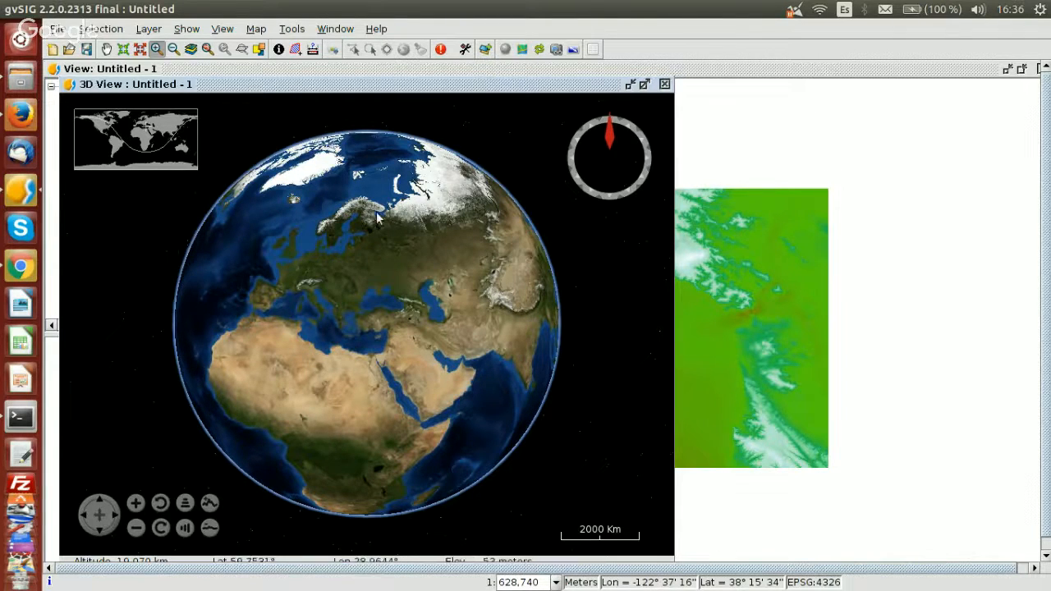
{"action": "left_click", "coordinate": [558, 51]}
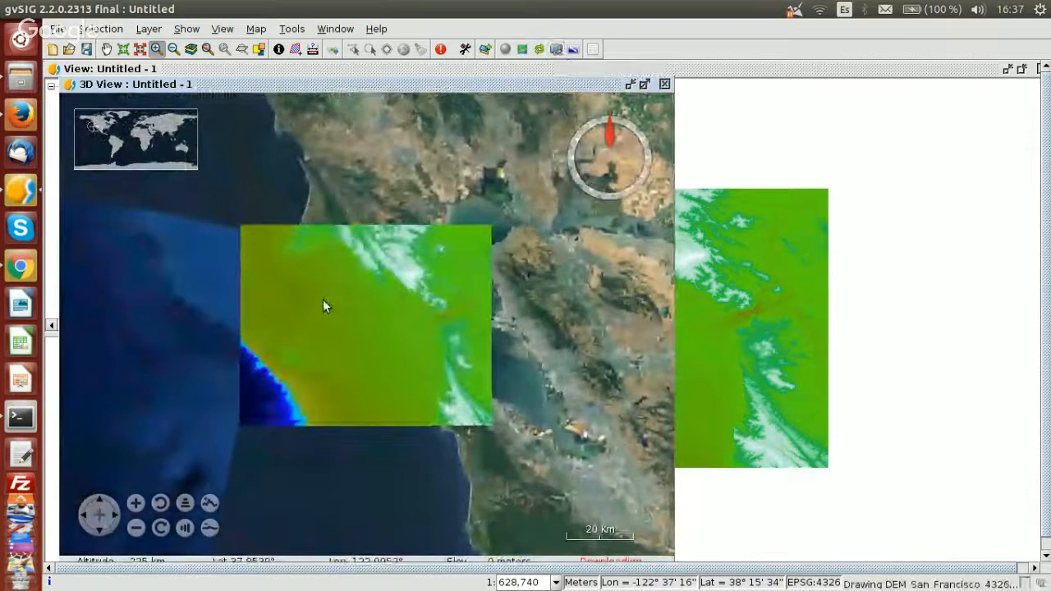
Increase the vertical exaggeration of the 3D terrain and examine the DEM's northern ridge up close from tilted angles
{"action": "scroll", "coordinate": [322, 299], "scroll_direction": "up", "scroll_amount": 5}
{"action": "mouse_move", "coordinate": [429, 286]}
{"action": "left_mouse_down"}
{"action": "mouse_move", "coordinate": [405, 236]}
{"action": "mouse_move", "coordinate": [441, 324]}
{"action": "mouse_move", "coordinate": [423, 357]}
{"action": "mouse_move", "coordinate": [469, 323]}
{"action": "mouse_move", "coordinate": [464, 383]}
{"action": "mouse_move", "coordinate": [505, 355]}
{"action": "mouse_move", "coordinate": [403, 324]}
{"action": "mouse_move", "coordinate": [418, 375]}
{"action": "mouse_move", "coordinate": [418, 310]}
{"action": "mouse_move", "coordinate": [437, 400]}
{"action": "mouse_move", "coordinate": [437, 376]}
{"action": "mouse_move", "coordinate": [436, 421]}
{"action": "mouse_move", "coordinate": [436, 303]}
{"action": "left_mouse_up"}
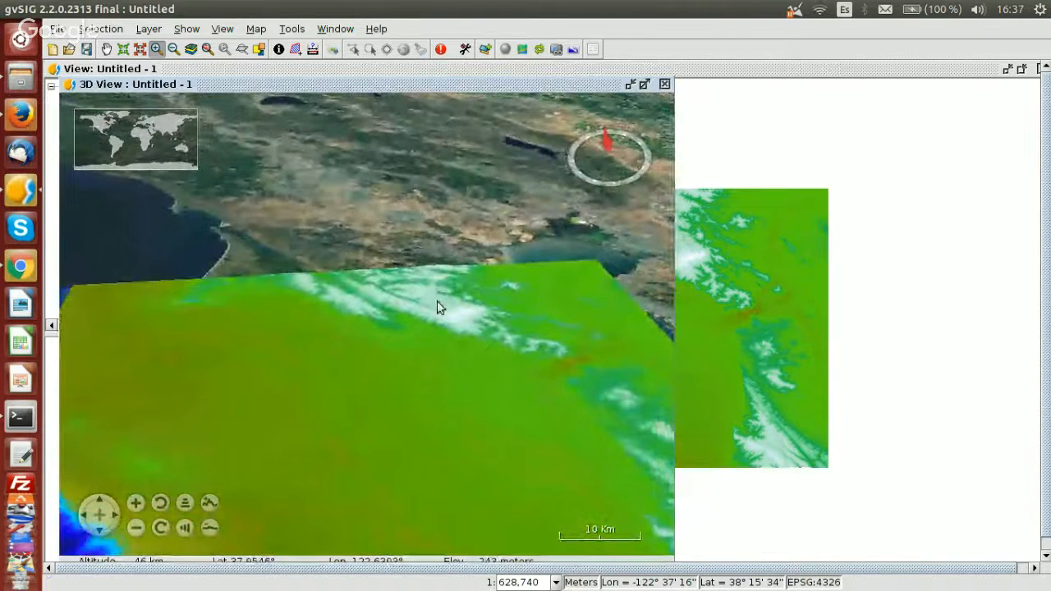
{"action": "left_click_drag", "start_coordinate": [437, 302], "coordinate": [382, 394]}
{"action": "scroll", "coordinate": [382, 391], "scroll_direction": "up", "scroll_amount": 3}
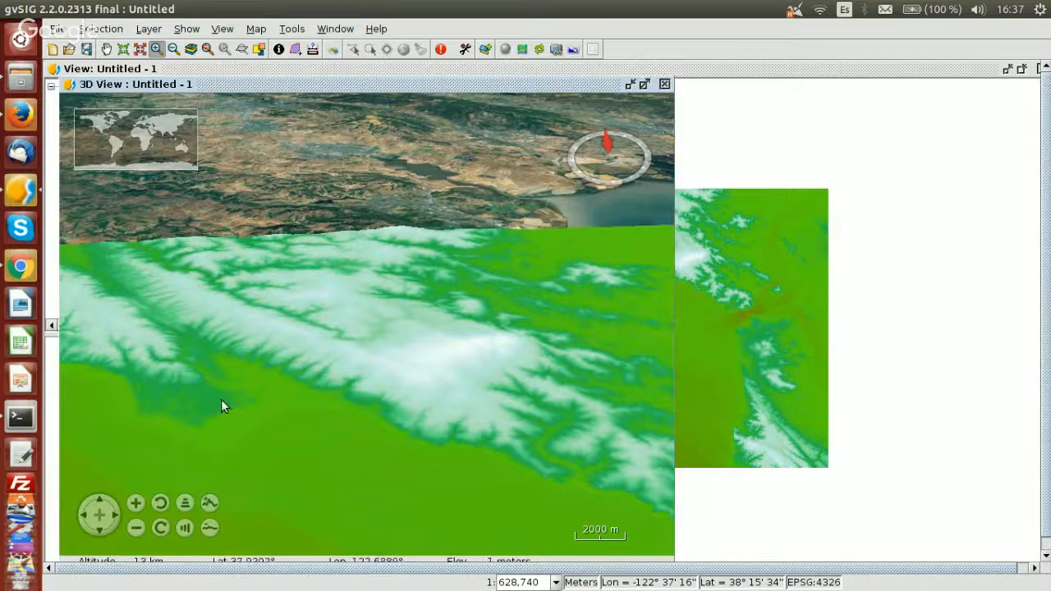
{"action": "left_click", "coordinate": [209, 504]}
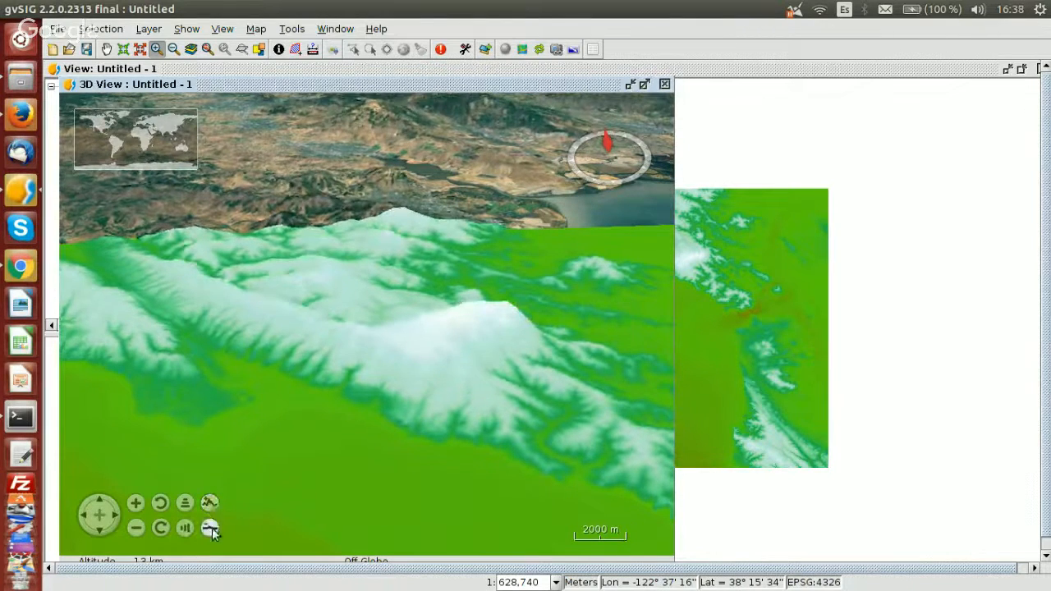
{"action": "left_click", "coordinate": [210, 505]}
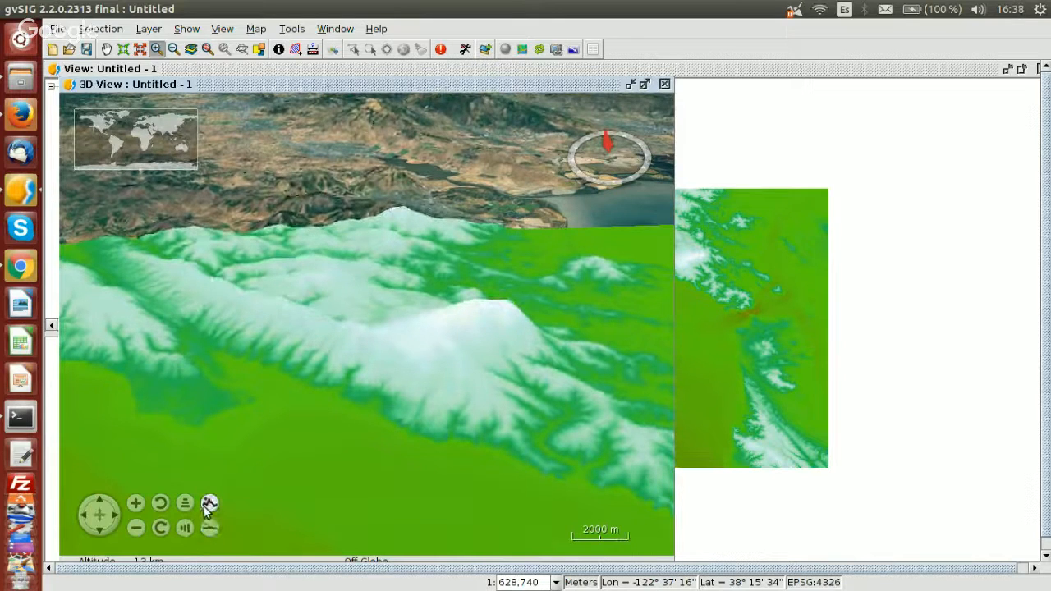
{"action": "left_click", "coordinate": [209, 528]}
{"action": "left_click", "coordinate": [209, 504]}
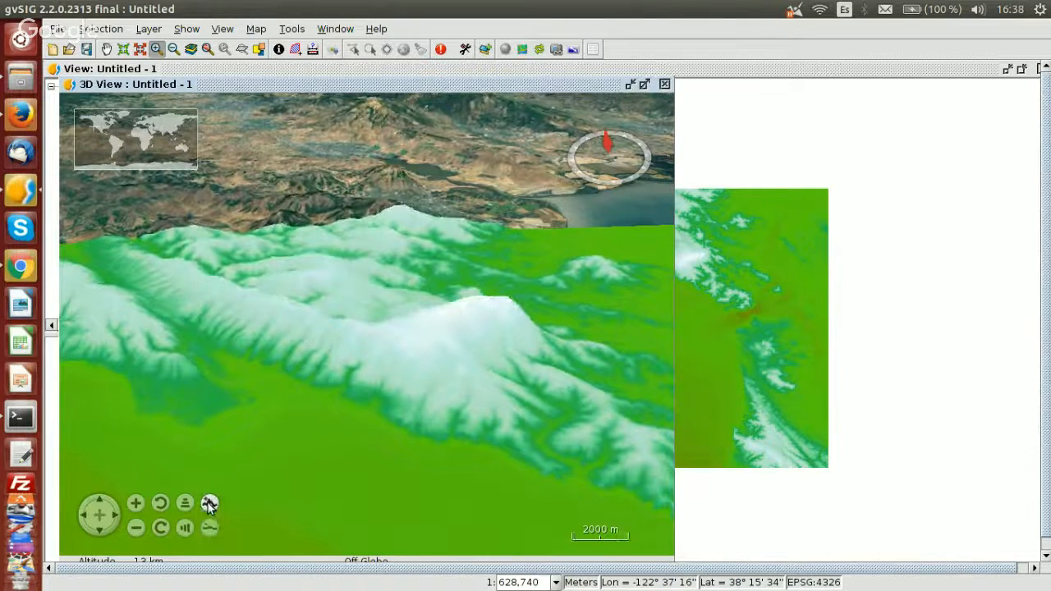
{"action": "left_click_drag", "start_coordinate": [374, 501], "coordinate": [372, 384]}
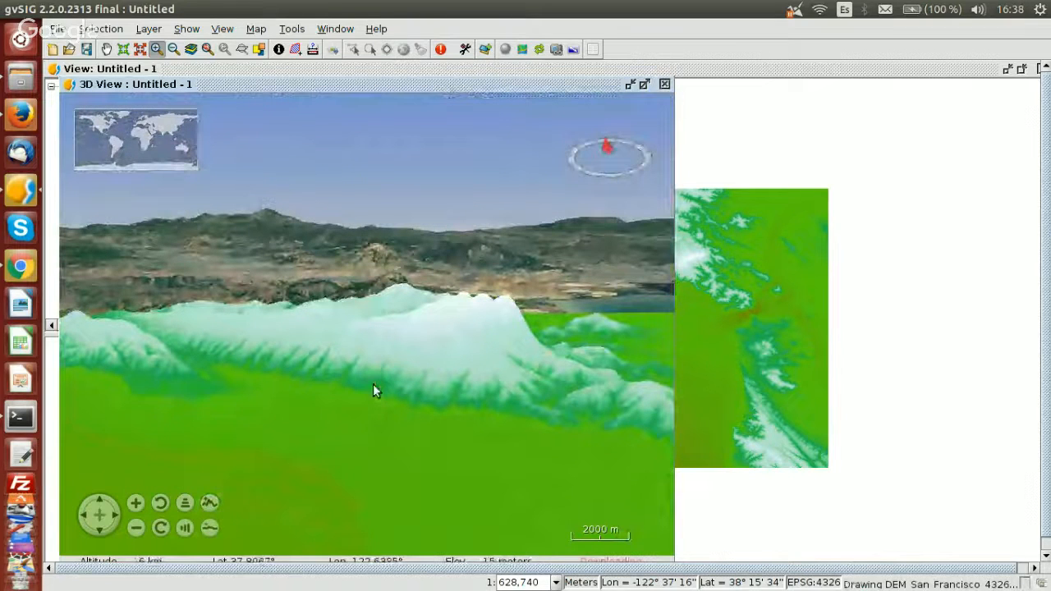
{"action": "left_click_drag", "start_coordinate": [373, 385], "coordinate": [450, 330]}
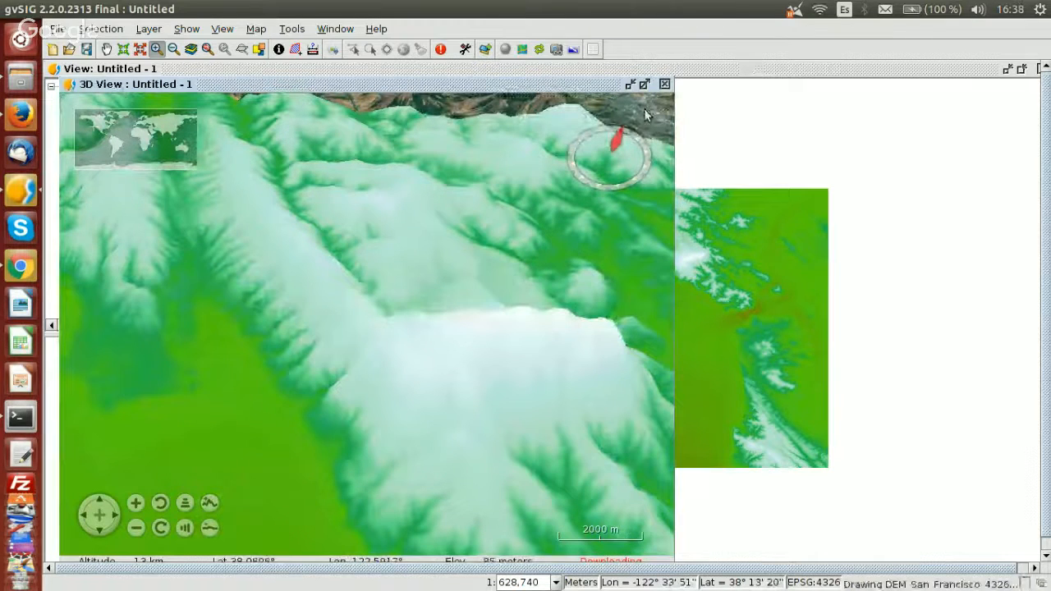
Add 10seg505820_EPSG_4326.tif and 10seg505835_EPSG_4326.tif from the San-Francisco folder to the 2D view, loading both normally without tiling
{"action": "left_click", "coordinate": [748, 74]}
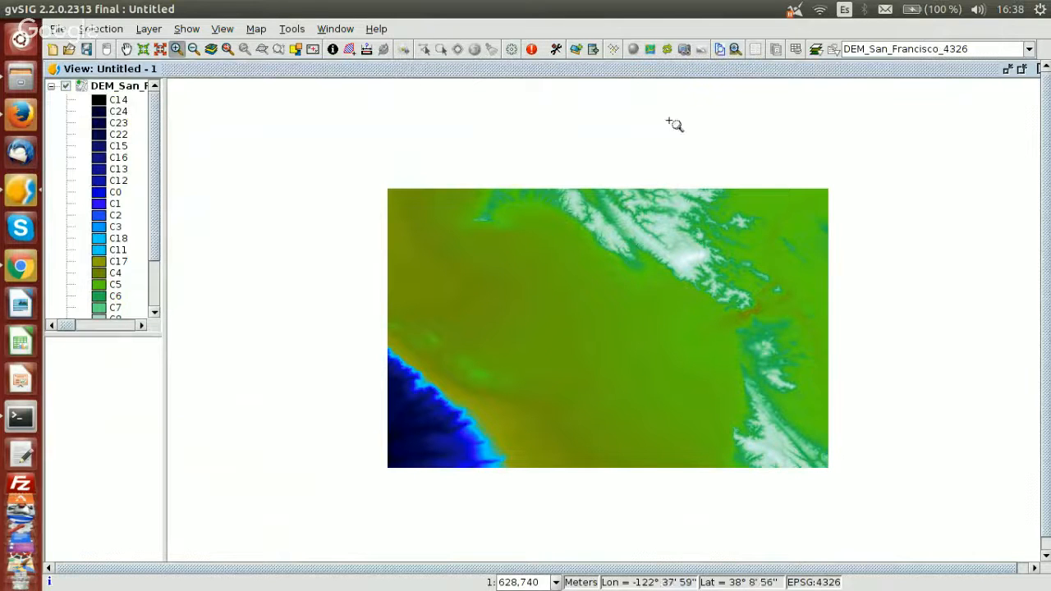
{"action": "left_click", "coordinate": [576, 50]}
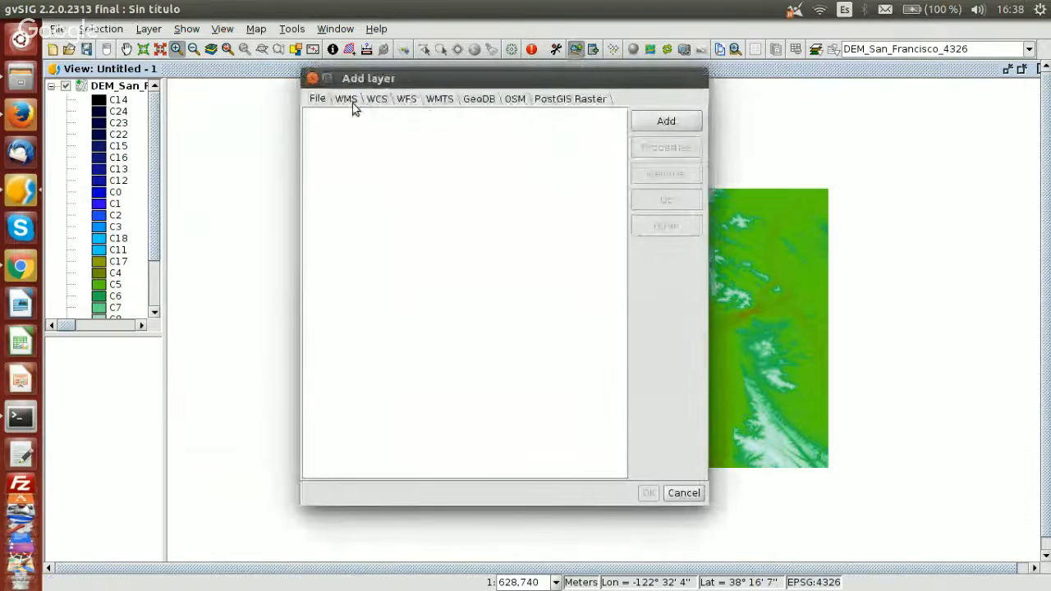
{"action": "left_click", "coordinate": [657, 123]}
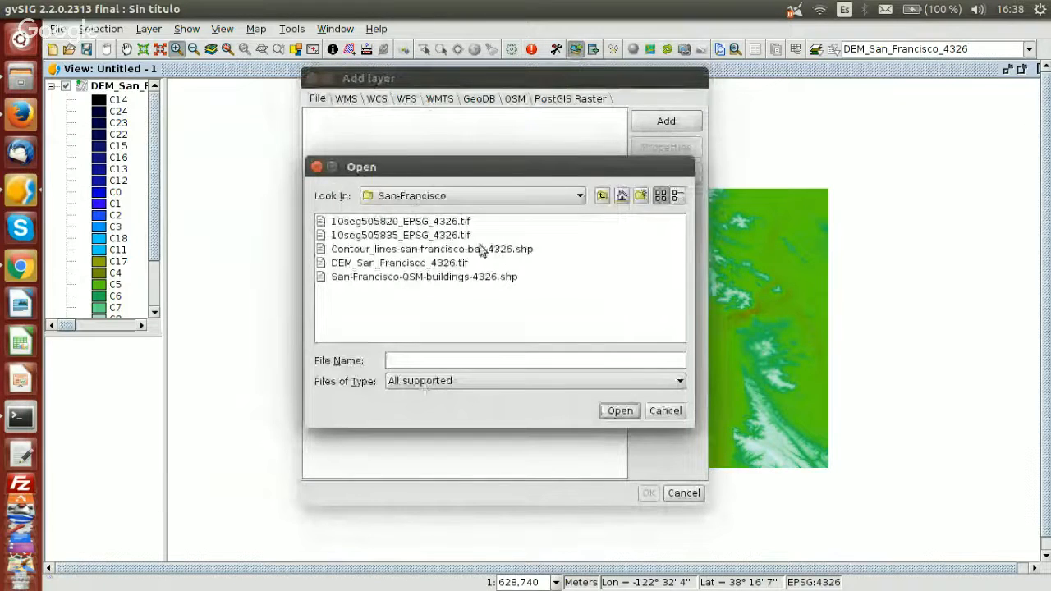
{"action": "left_click", "coordinate": [389, 223]}
{"action": "left_click", "coordinate": [394, 236], "text": "shift"}
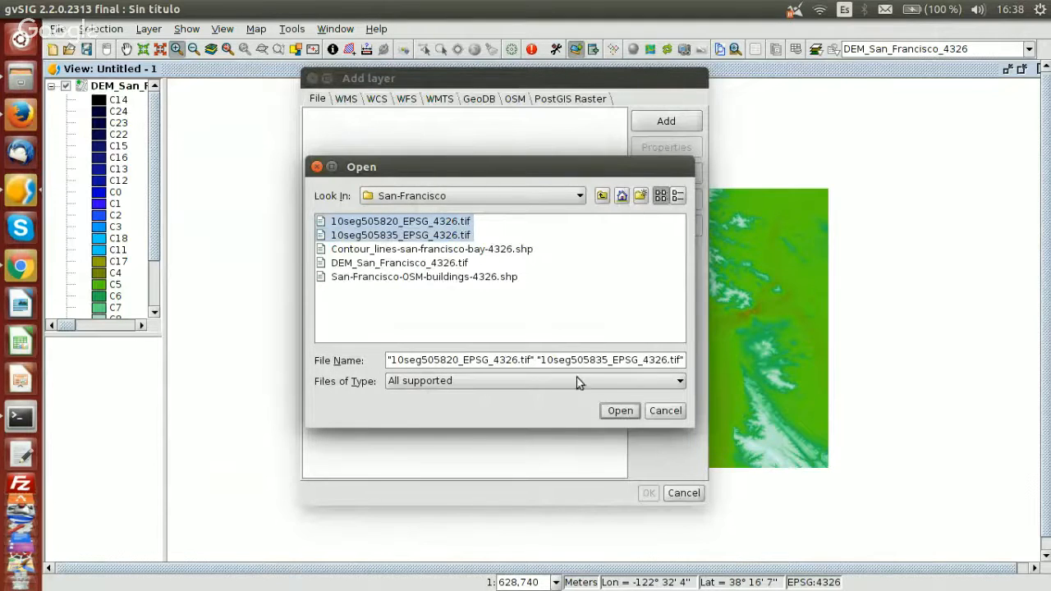
{"action": "left_click", "coordinate": [619, 412]}
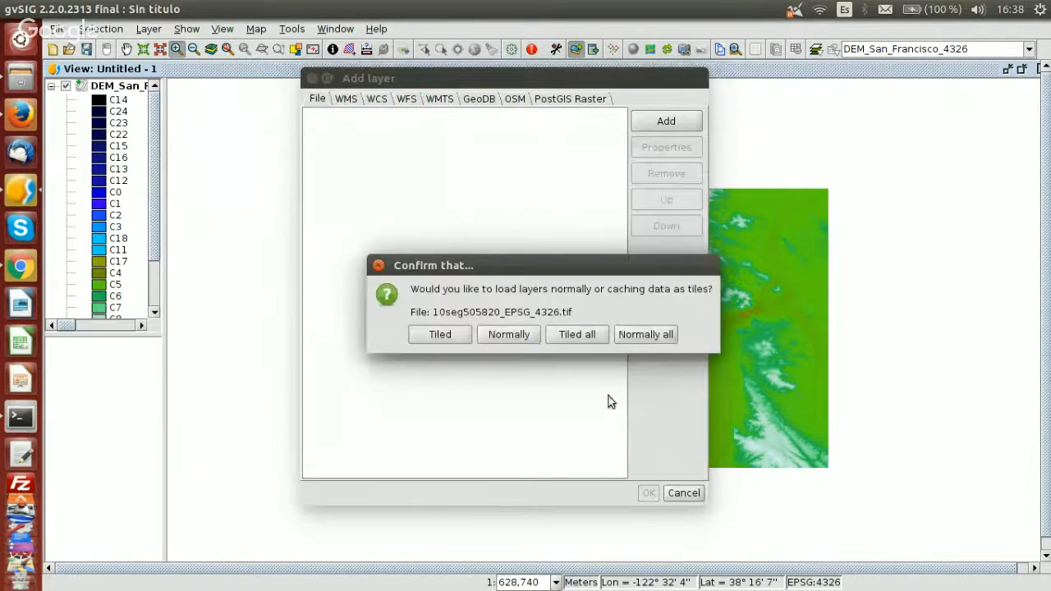
{"action": "left_click", "coordinate": [511, 339]}
{"action": "left_click", "coordinate": [509, 334]}
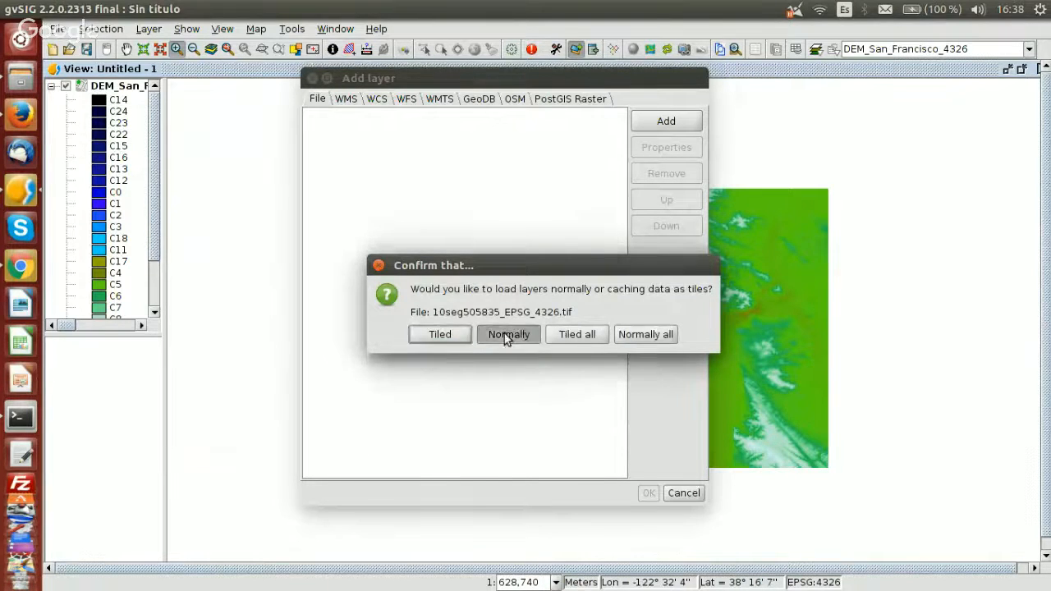
{"action": "left_click", "coordinate": [645, 493]}
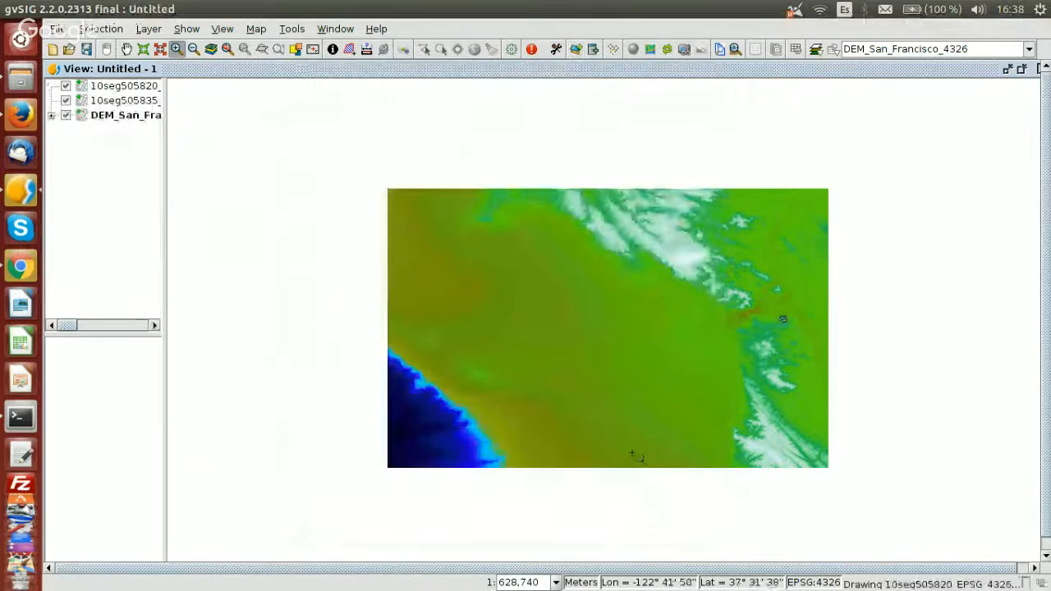
Restore the map window beside the 3D view and synchronize the 3D viewport to the aerial images' area to inspect their relief
{"action": "left_click_drag", "start_coordinate": [760, 310], "coordinate": [784, 327]}
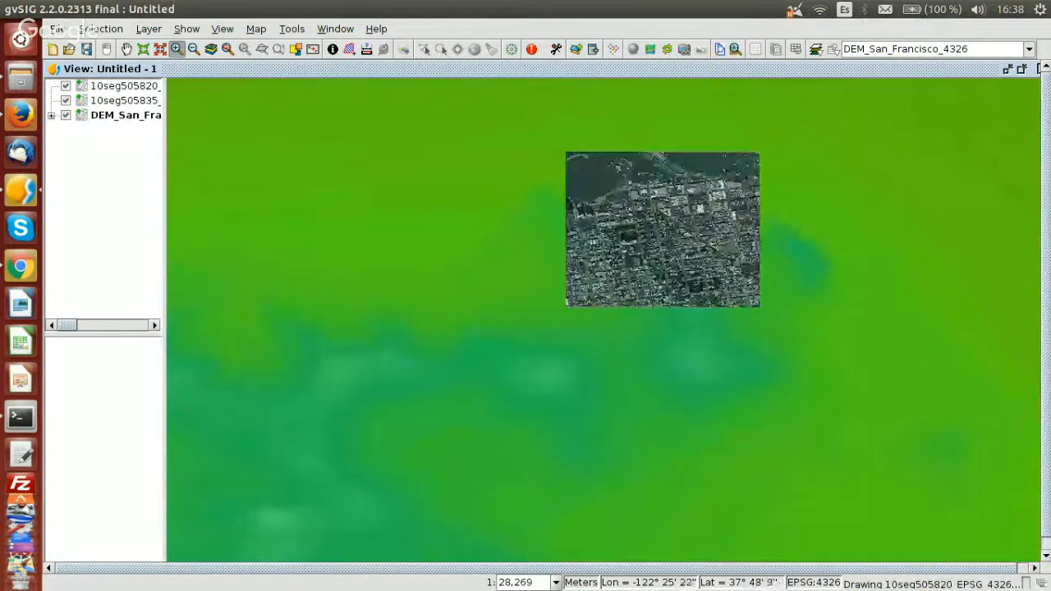
{"action": "left_click_drag", "start_coordinate": [723, 378], "coordinate": [760, 245]}
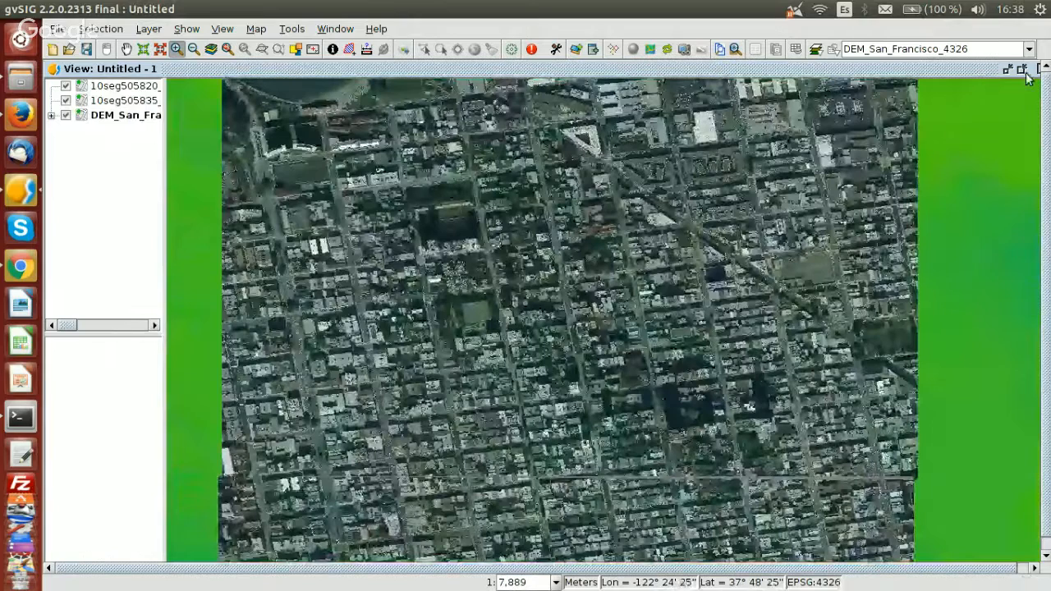
{"action": "left_click", "coordinate": [1023, 70]}
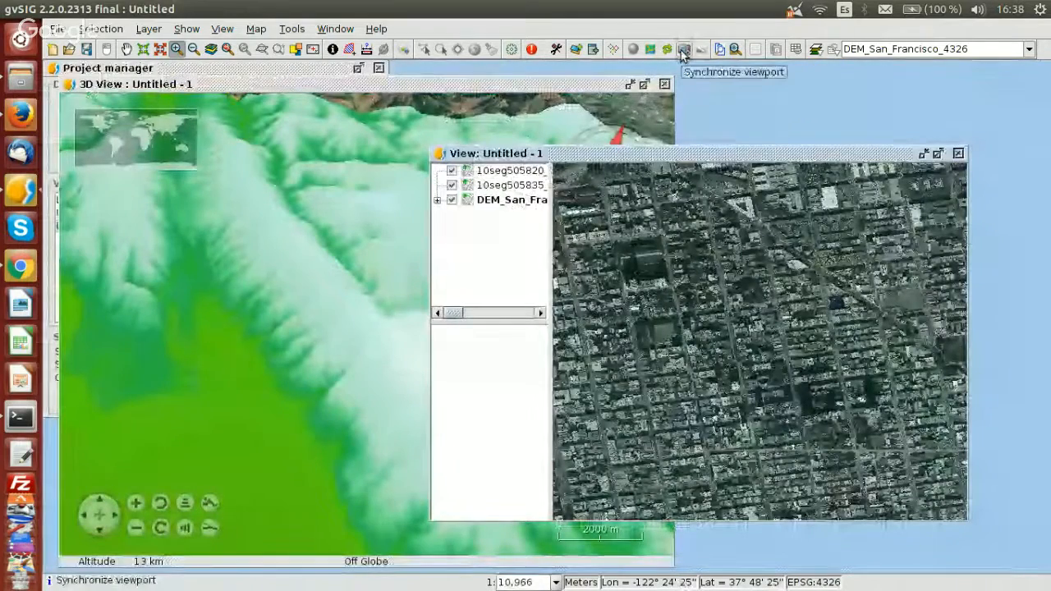
{"action": "left_click", "coordinate": [681, 51]}
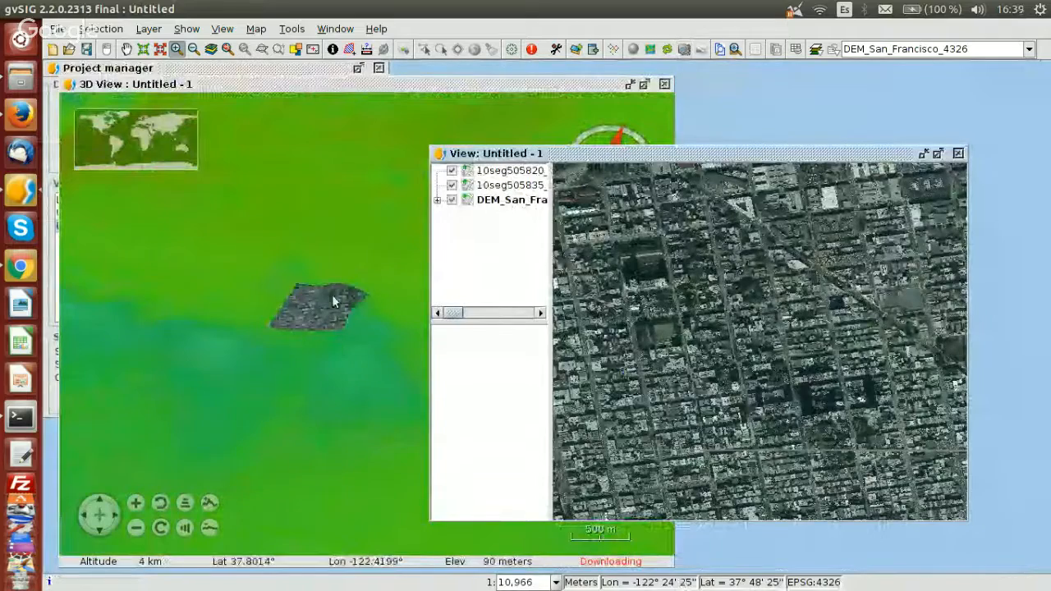
{"action": "left_click", "coordinate": [312, 254]}
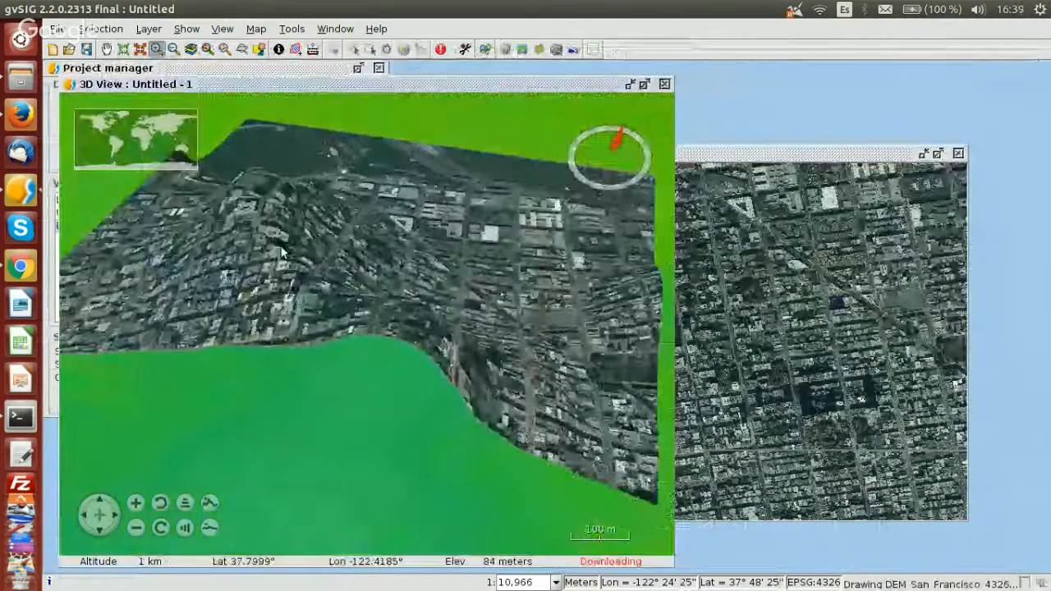
{"action": "left_click_drag", "start_coordinate": [283, 253], "coordinate": [358, 121]}
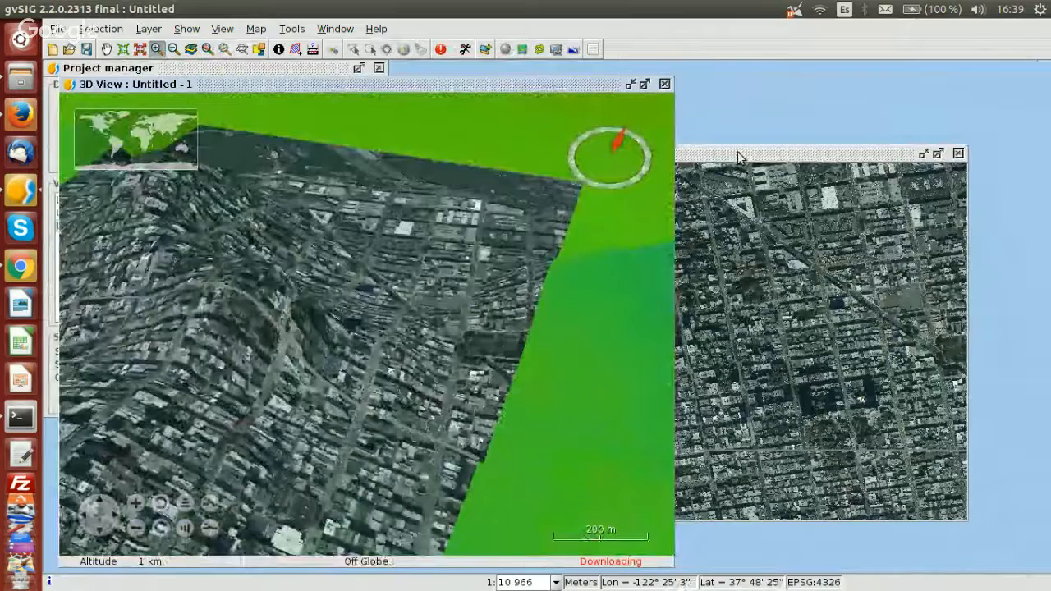
Examine the map view's 3D properties, including vertical exaggeration, auto synchronization and default elevation, and leave them without applying changes
{"action": "left_click", "coordinate": [738, 156]}
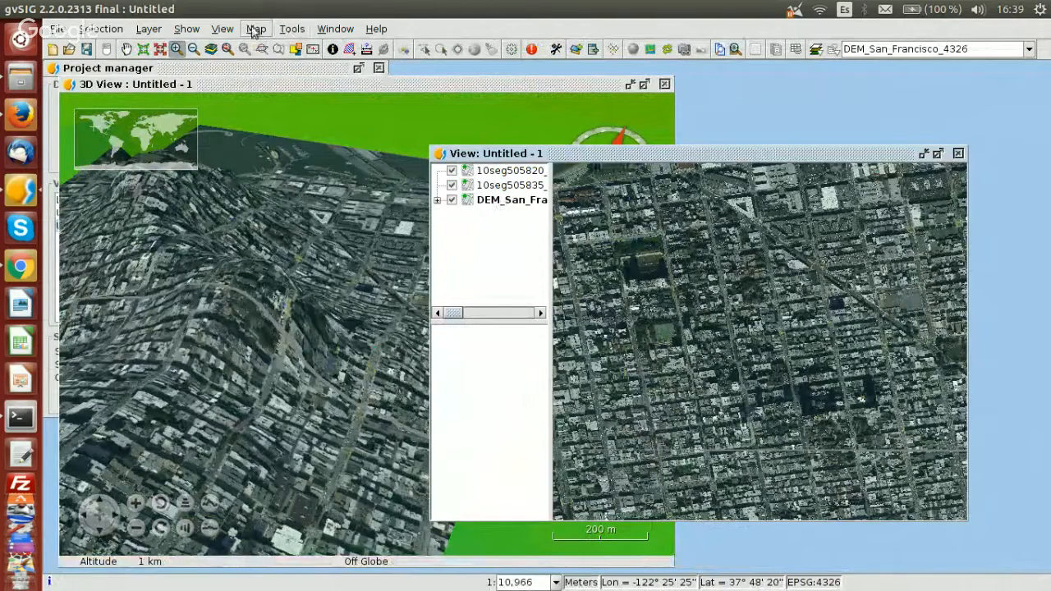
{"action": "left_click", "coordinate": [222, 29]}
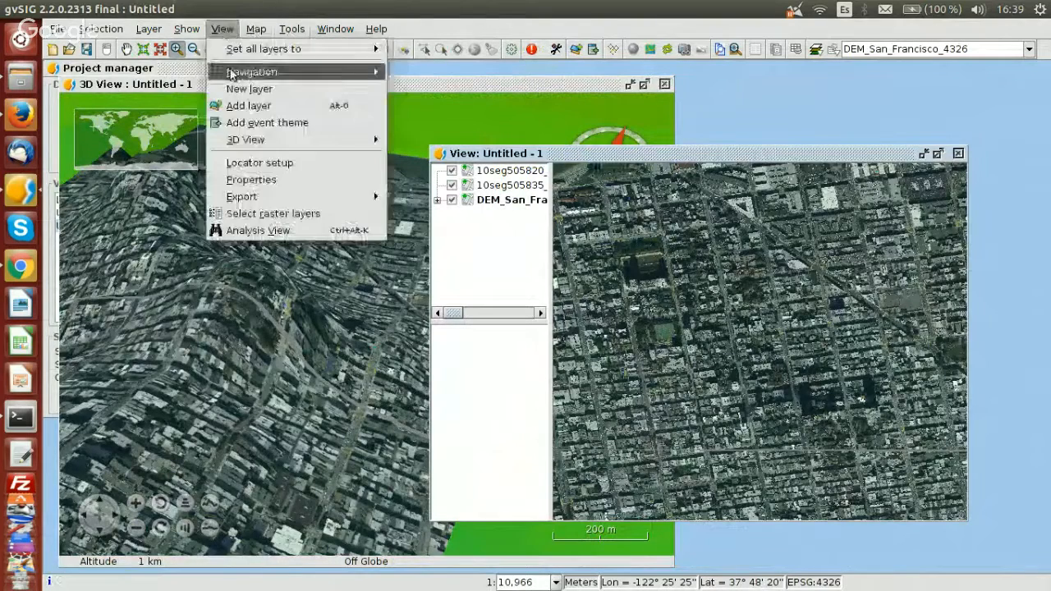
{"action": "left_click", "coordinate": [250, 181]}
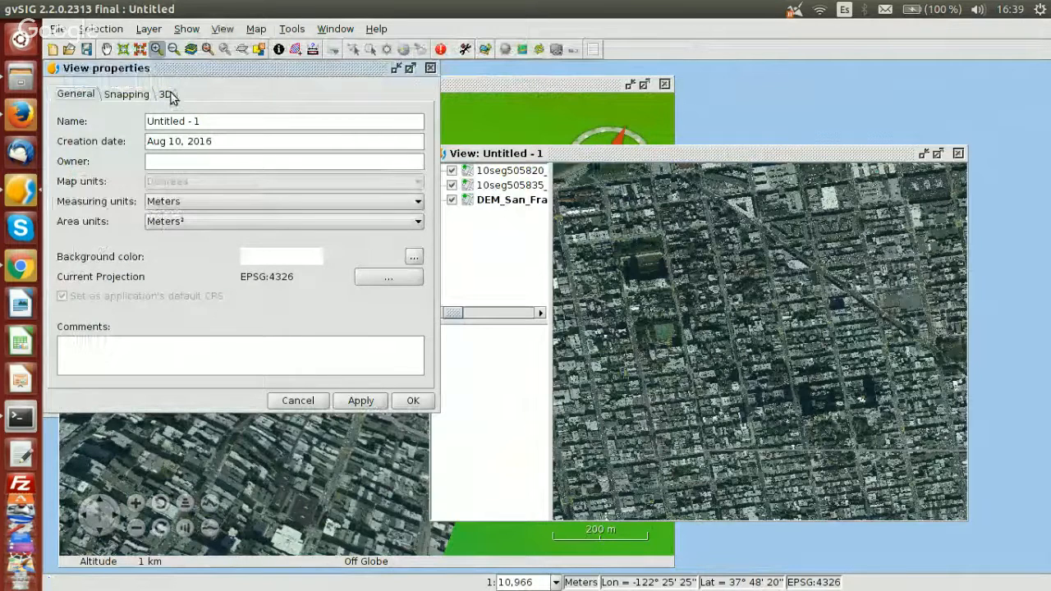
{"action": "left_click", "coordinate": [165, 94]}
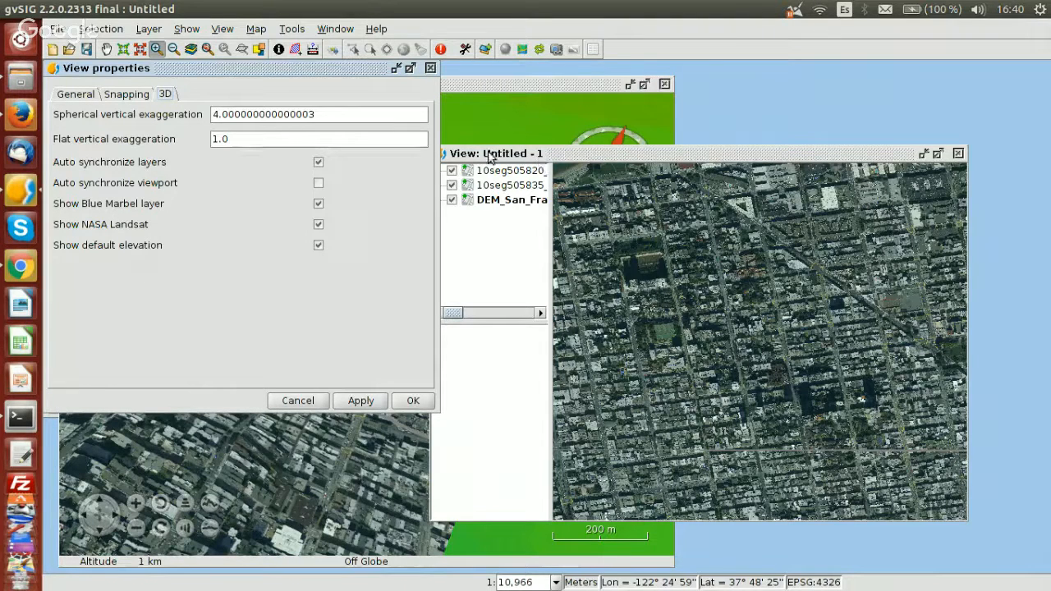
{"action": "left_click", "coordinate": [297, 400]}
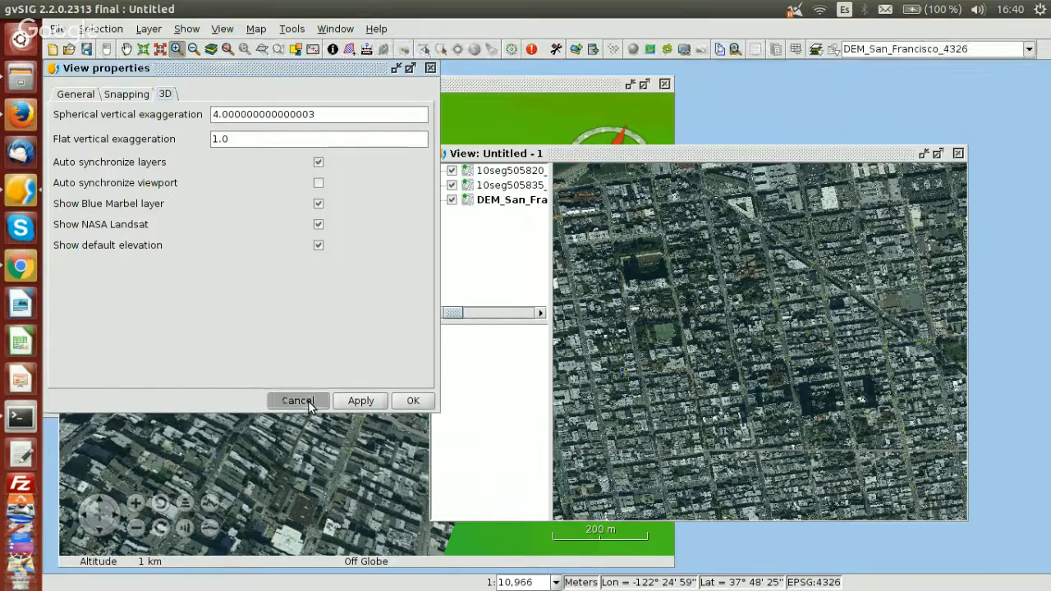
Examine the DEM layer's 3D raster properties, comparing the Raster image and Elevation loading modes, and leave without applying changes
{"action": "right_click", "coordinate": [509, 206]}
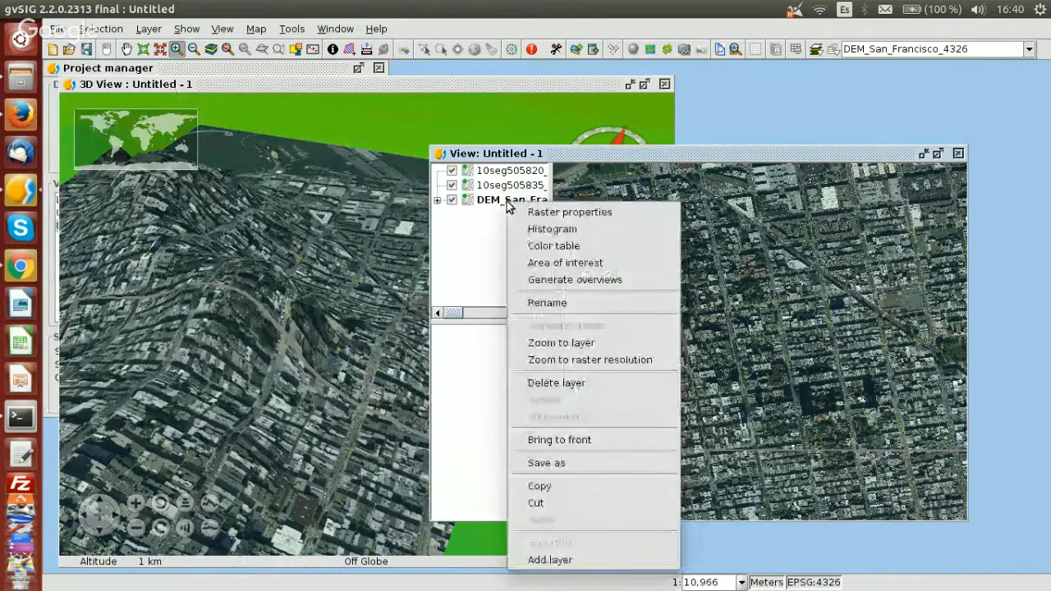
{"action": "left_click", "coordinate": [564, 215]}
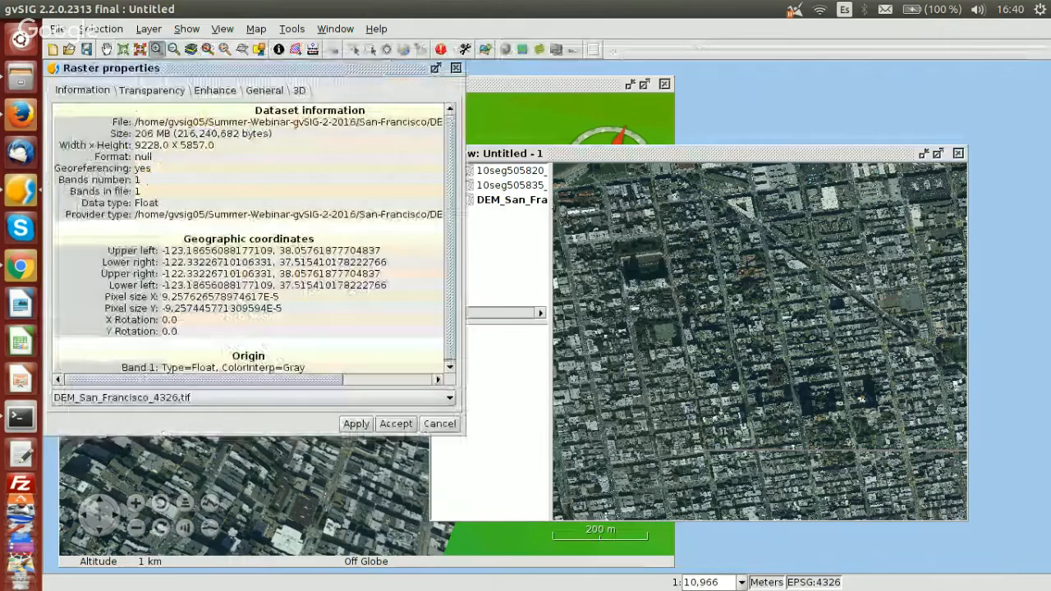
{"action": "left_click", "coordinate": [300, 91]}
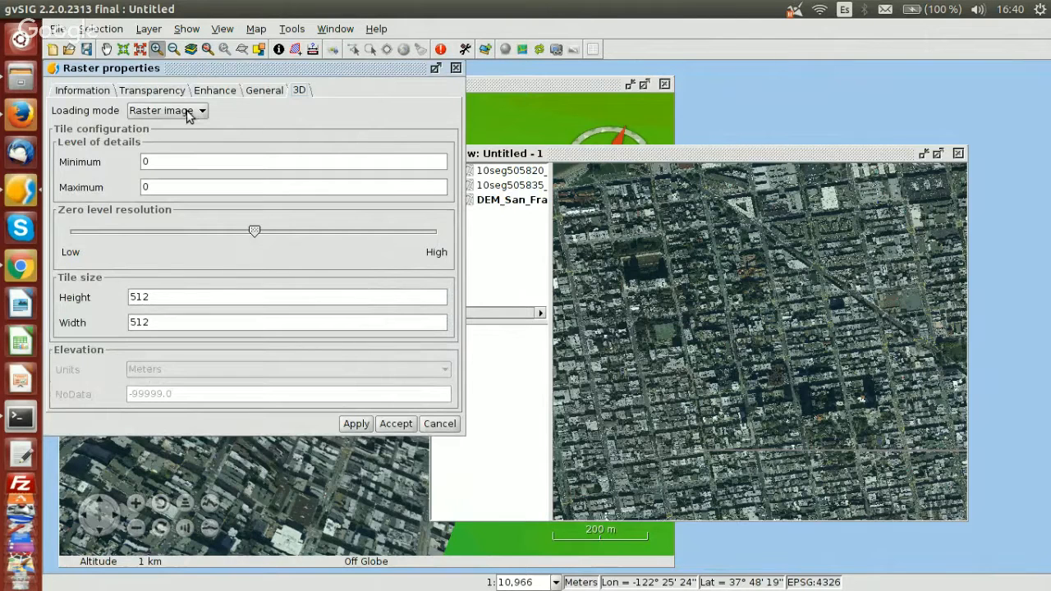
{"action": "left_click", "coordinate": [188, 117]}
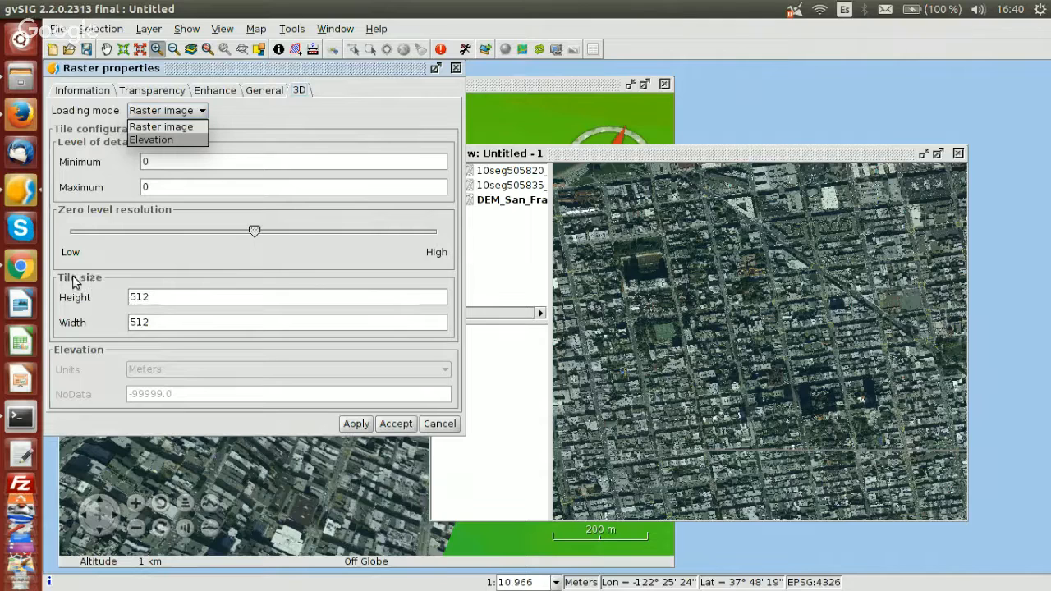
{"action": "left_click", "coordinate": [171, 364]}
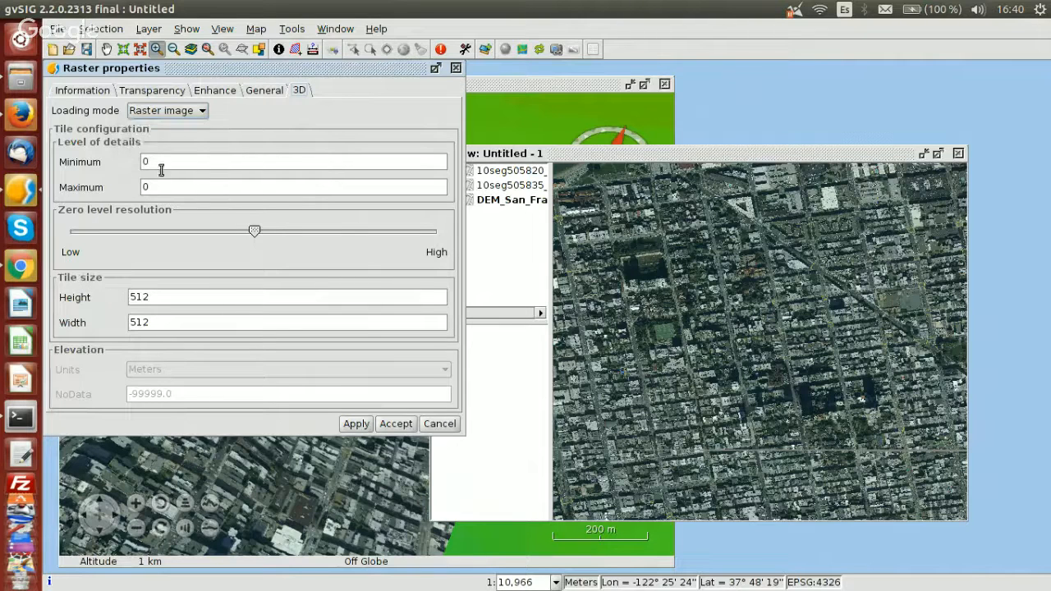
{"action": "left_click", "coordinate": [170, 114]}
{"action": "left_click", "coordinate": [164, 142]}
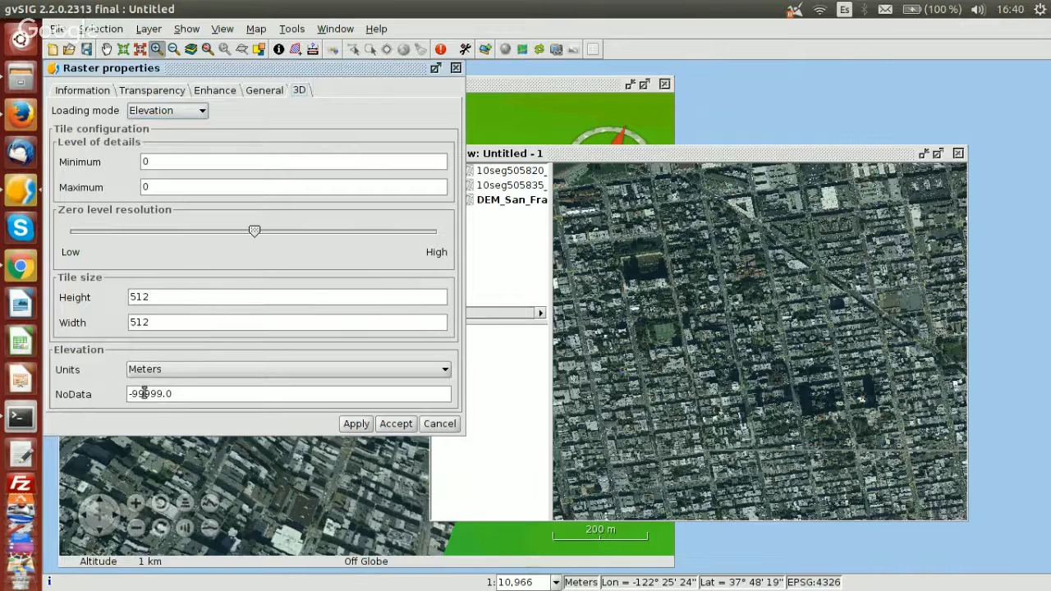
{"action": "left_click", "coordinate": [182, 112]}
{"action": "left_click", "coordinate": [178, 129]}
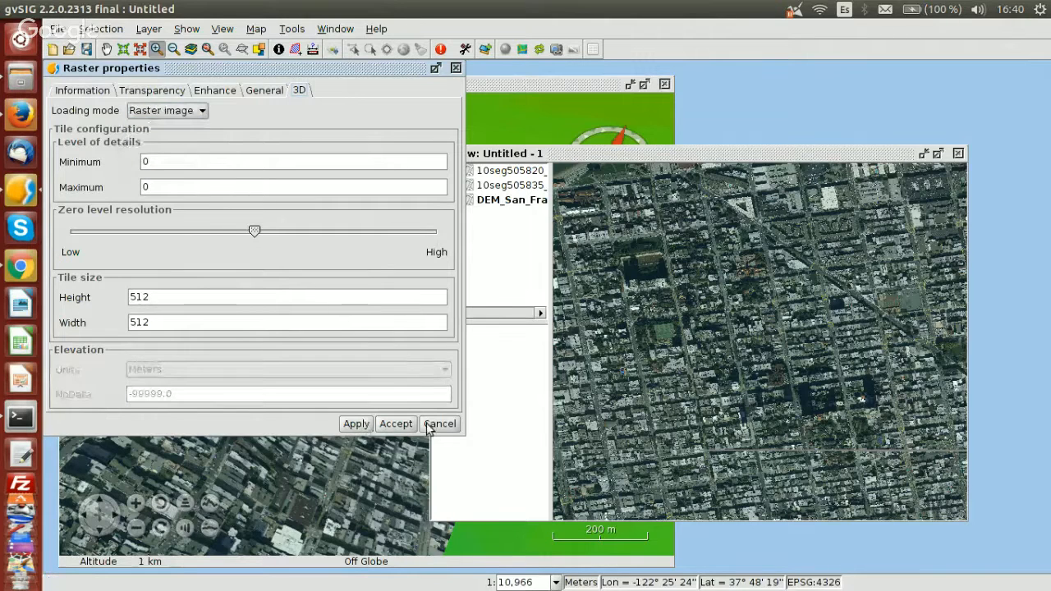
{"action": "left_click", "coordinate": [434, 426]}
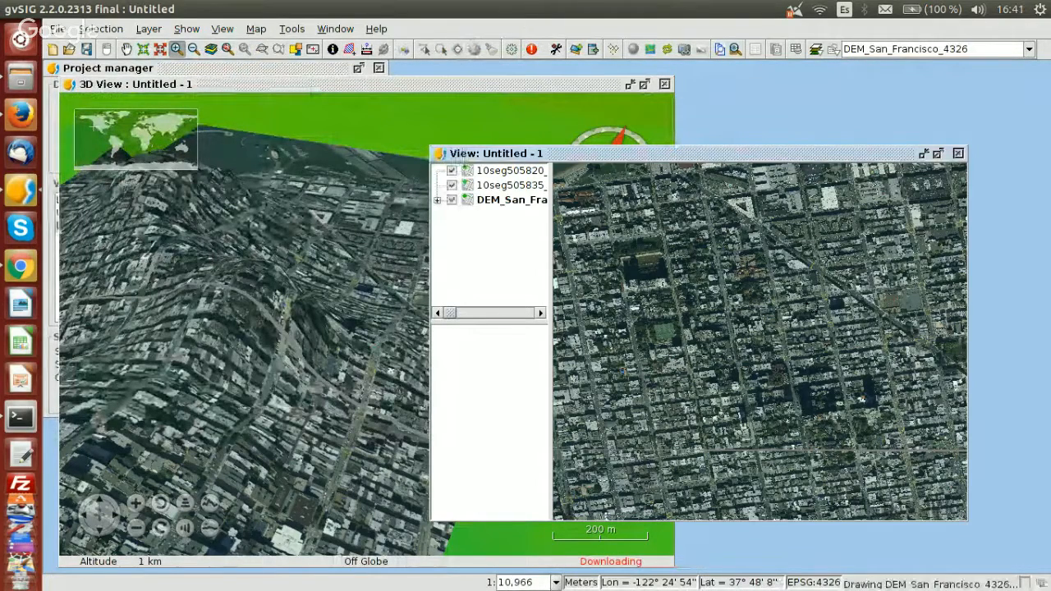
Look through the geoprocessing toolbox for the Vectorization tools, such as Contour lines, and close the toolbox
{"action": "scroll", "coordinate": [753, 308], "scroll_direction": "down", "scroll_amount": 1}
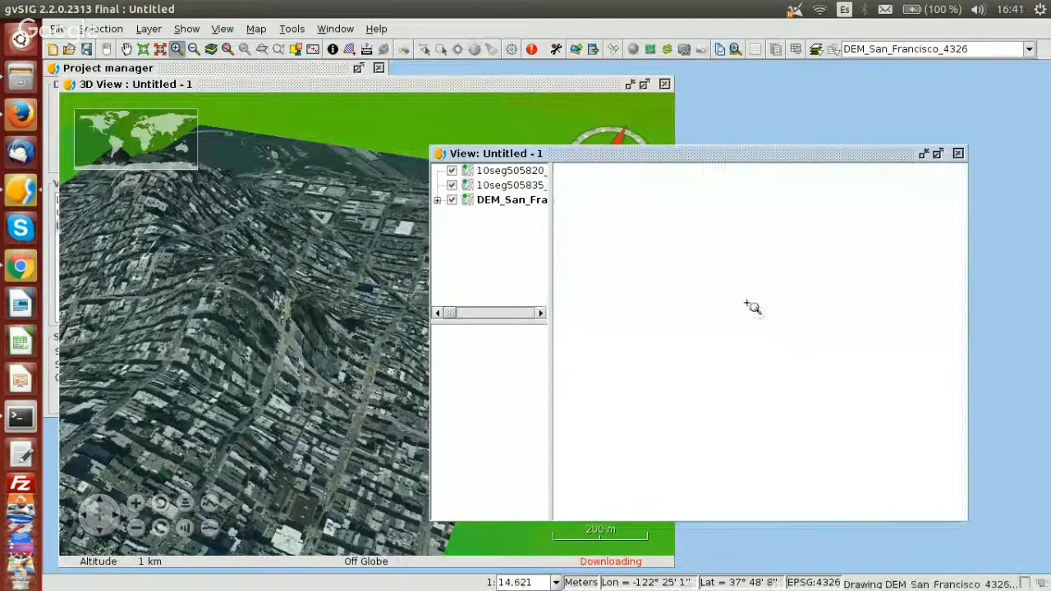
{"action": "scroll", "coordinate": [753, 307], "scroll_direction": "down", "scroll_amount": 1}
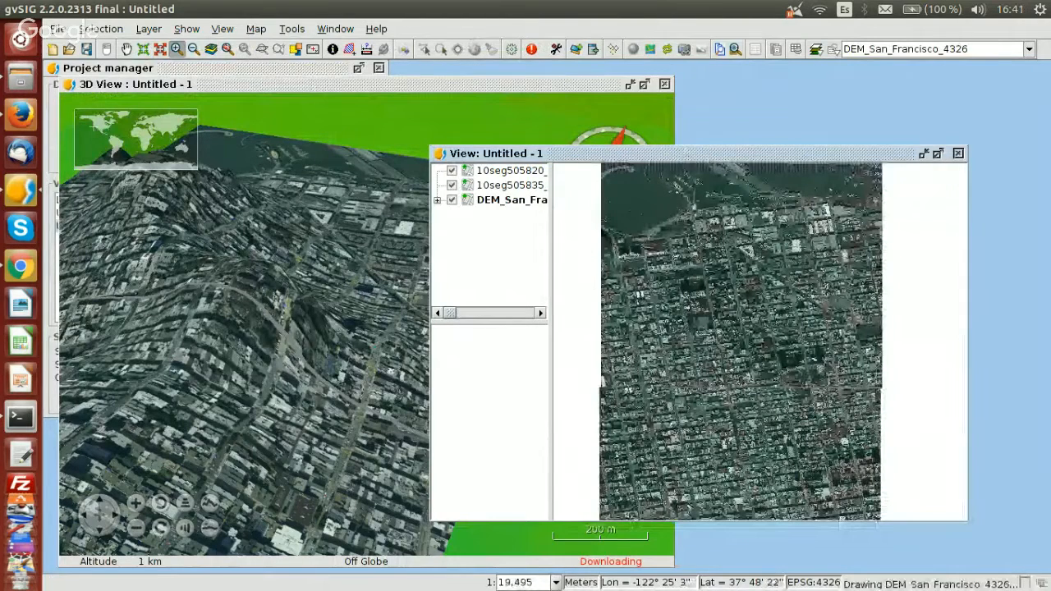
{"action": "scroll", "coordinate": [789, 319], "scroll_direction": "down", "scroll_amount": 10}
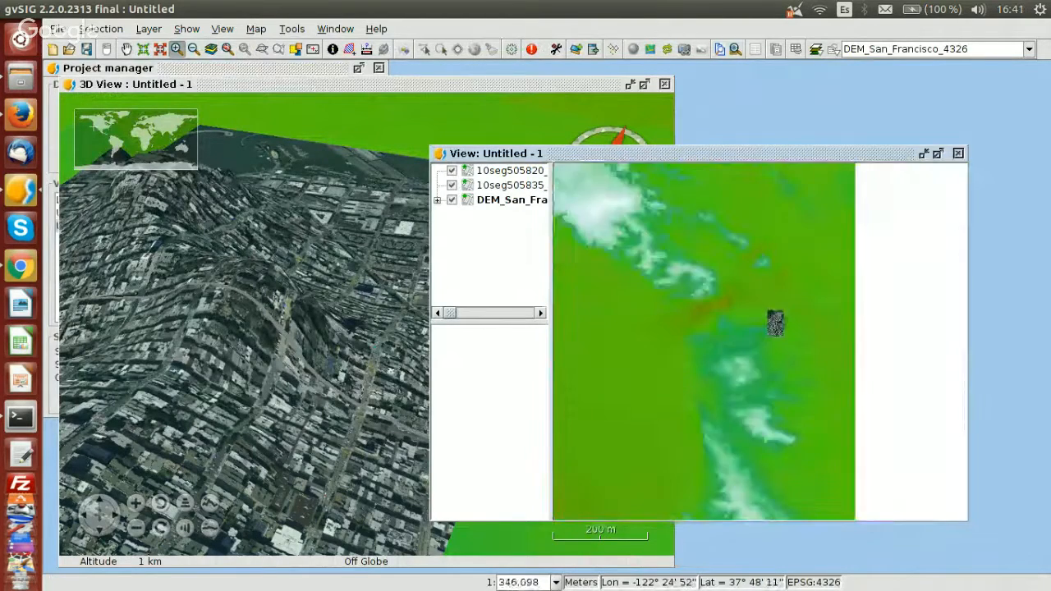
{"action": "scroll", "coordinate": [803, 321], "scroll_direction": "down", "scroll_amount": 3}
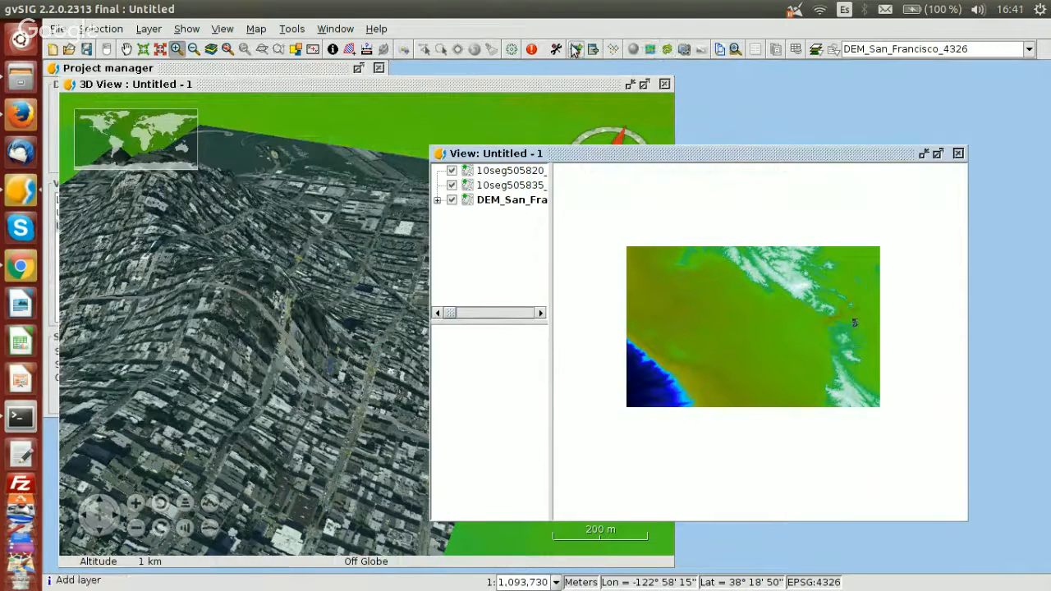
{"action": "left_click", "coordinate": [512, 49]}
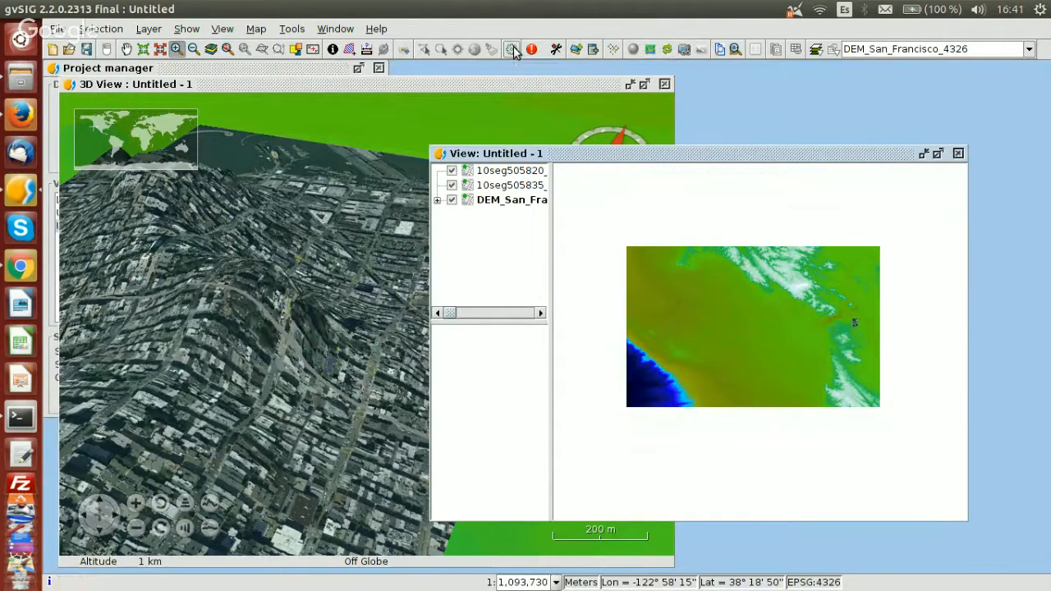
{"action": "scroll", "coordinate": [160, 362], "scroll_direction": "down", "scroll_amount": 15}
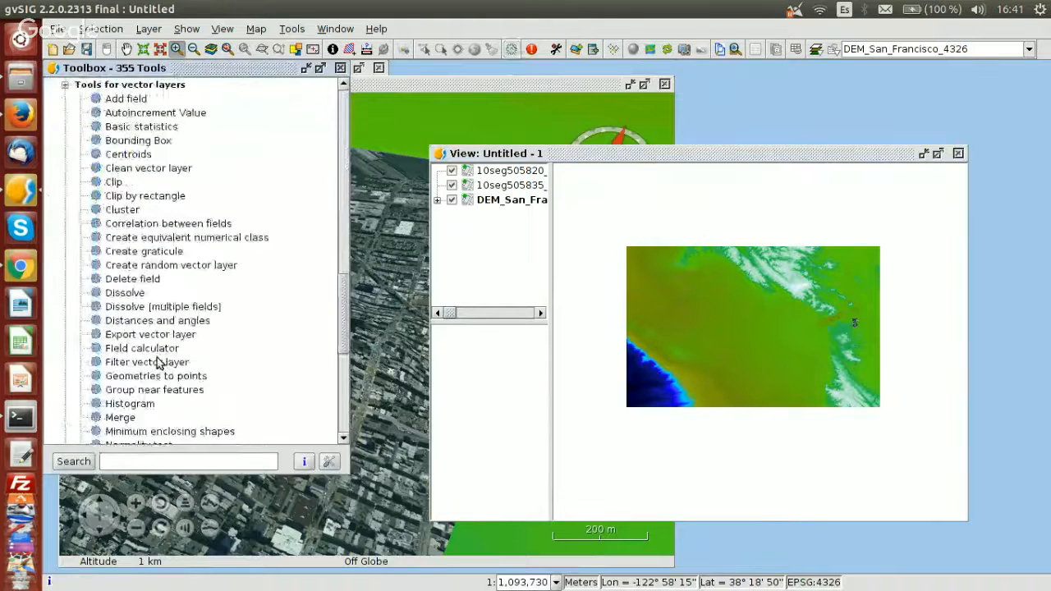
{"action": "scroll", "coordinate": [160, 362], "scroll_direction": "down", "scroll_amount": 8}
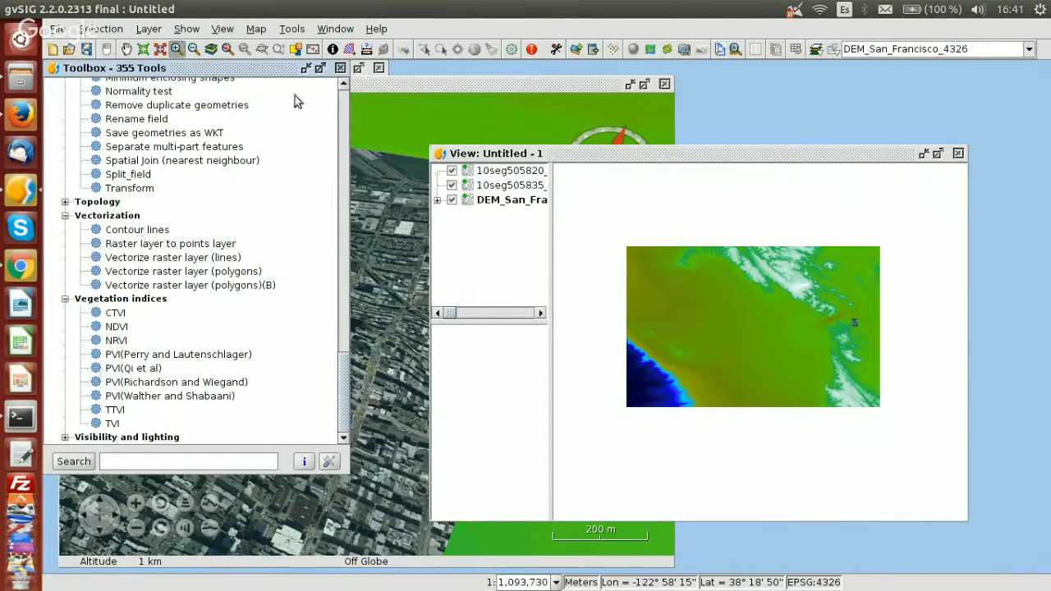
{"action": "left_click", "coordinate": [340, 68]}
Add the Contour_lines-san-francisco-bay-4326.shp file from the San-Francisco folder to the 2D view
{"action": "left_click", "coordinate": [576, 51]}
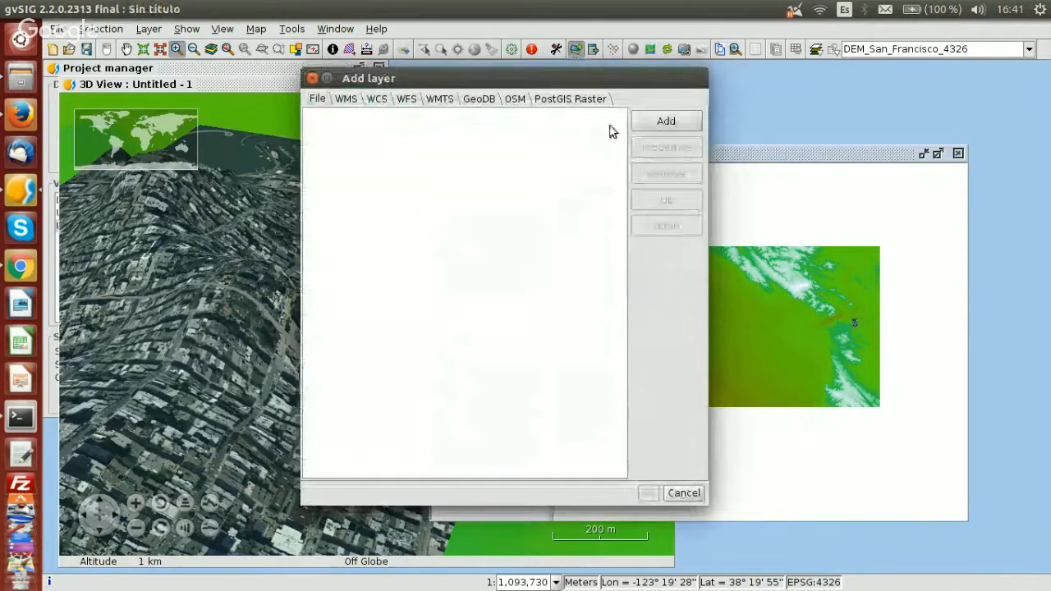
{"action": "left_click", "coordinate": [666, 121]}
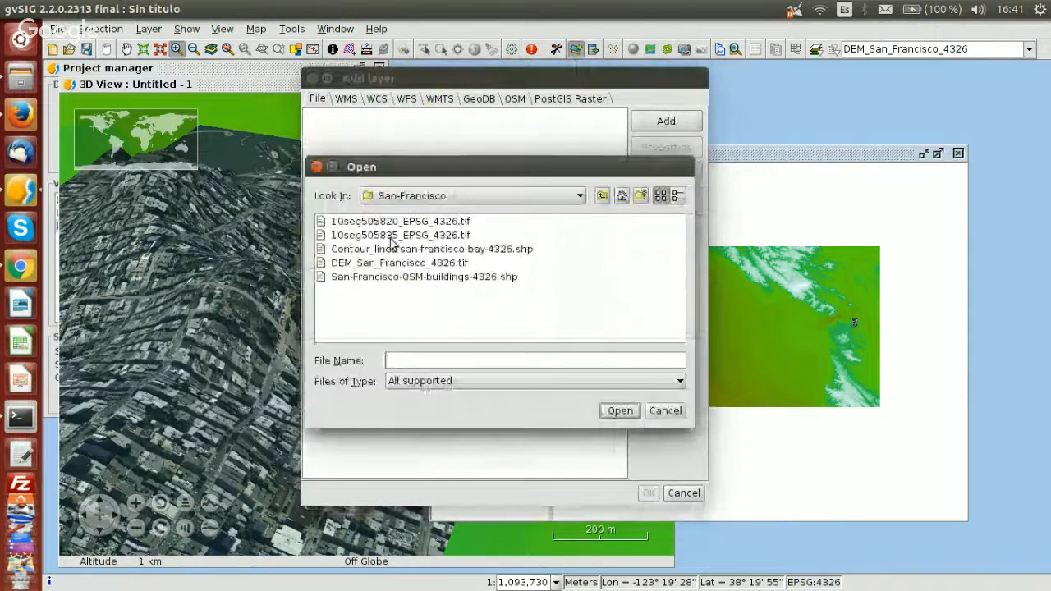
{"action": "left_click", "coordinate": [386, 248]}
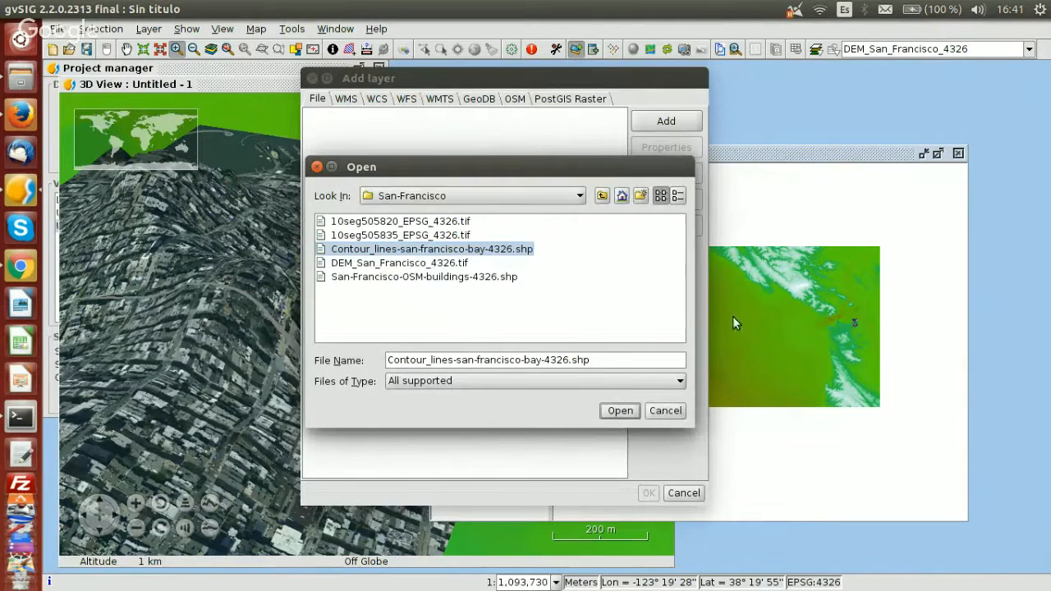
{"action": "left_click", "coordinate": [619, 411]}
{"action": "left_click", "coordinate": [648, 493]}
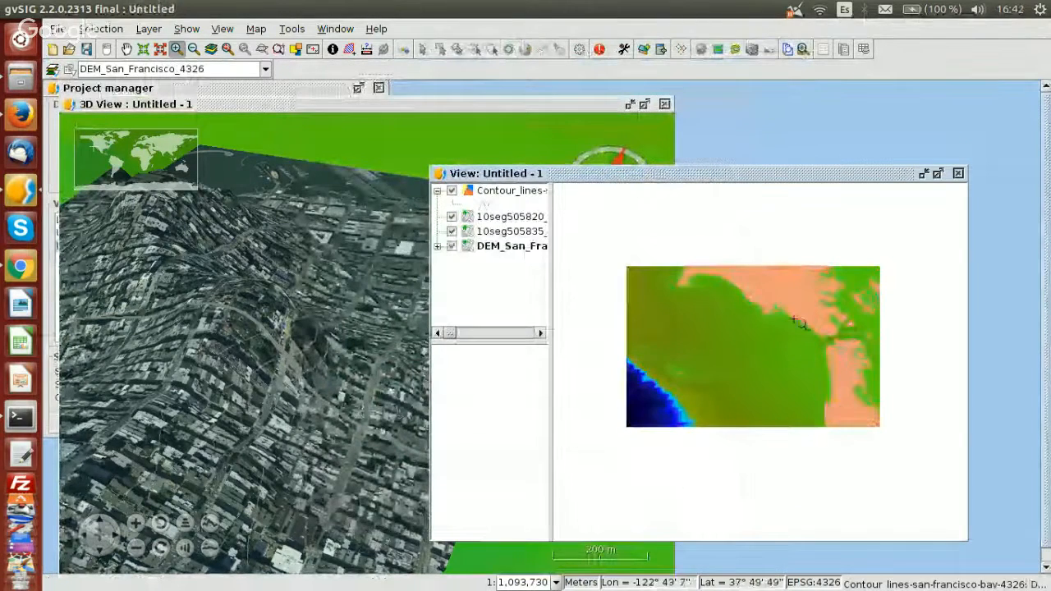
Set the contour lines layer's legend to quantity Intervals with Elevation as the classification field
{"action": "left_click_drag", "start_coordinate": [772, 281], "coordinate": [825, 329]}
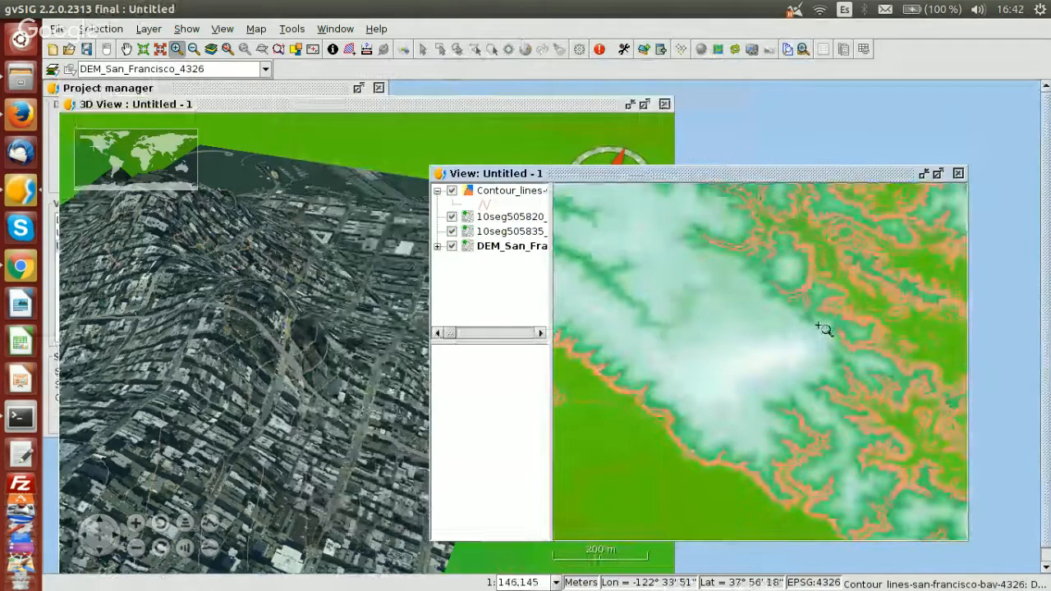
{"action": "scroll", "coordinate": [739, 335], "scroll_direction": "down", "scroll_amount": 2}
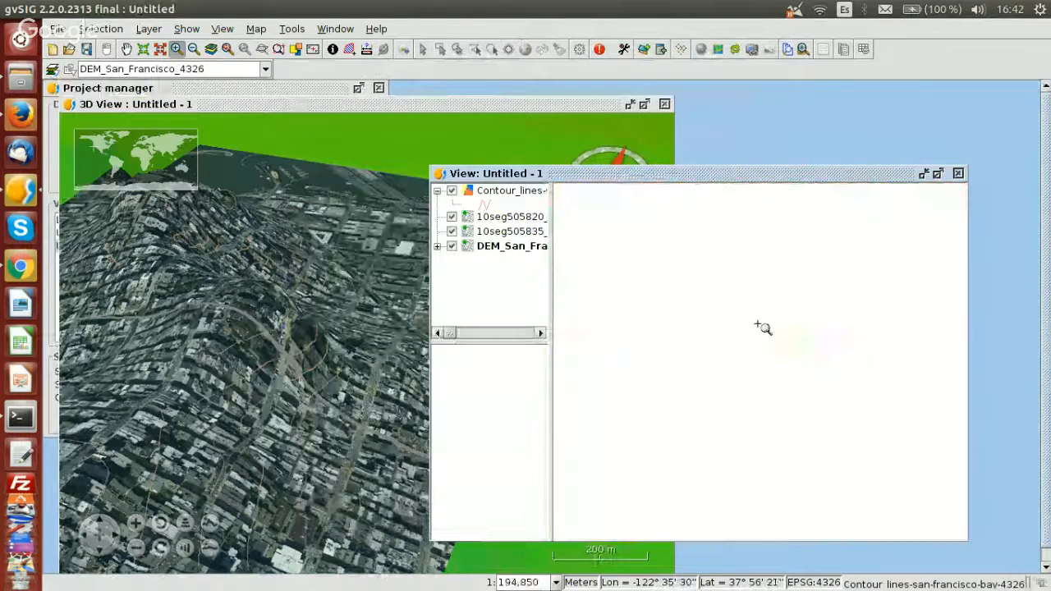
{"action": "double_click", "coordinate": [511, 192]}
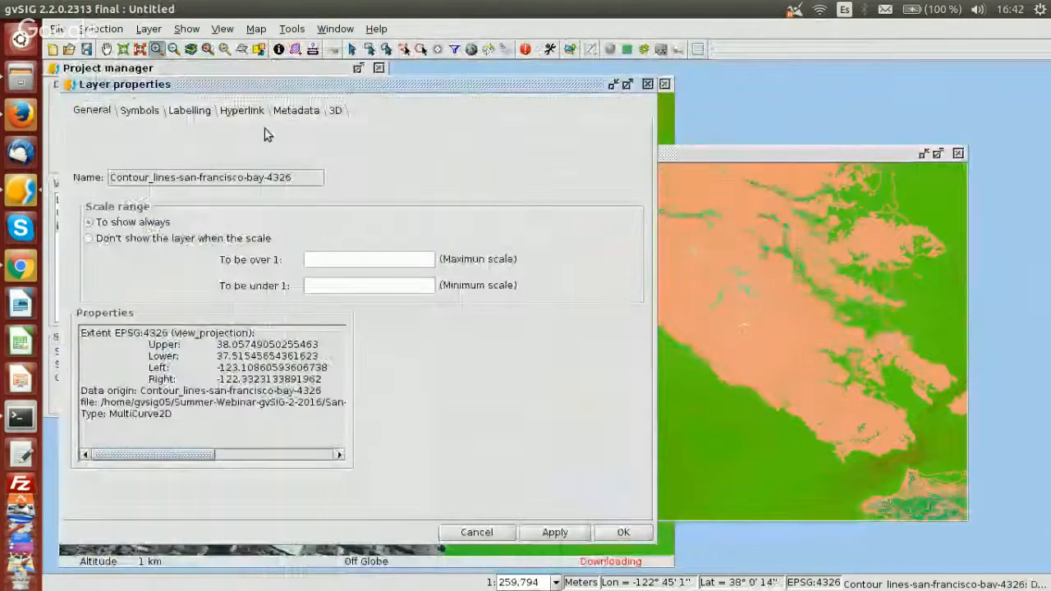
{"action": "left_click", "coordinate": [141, 110]}
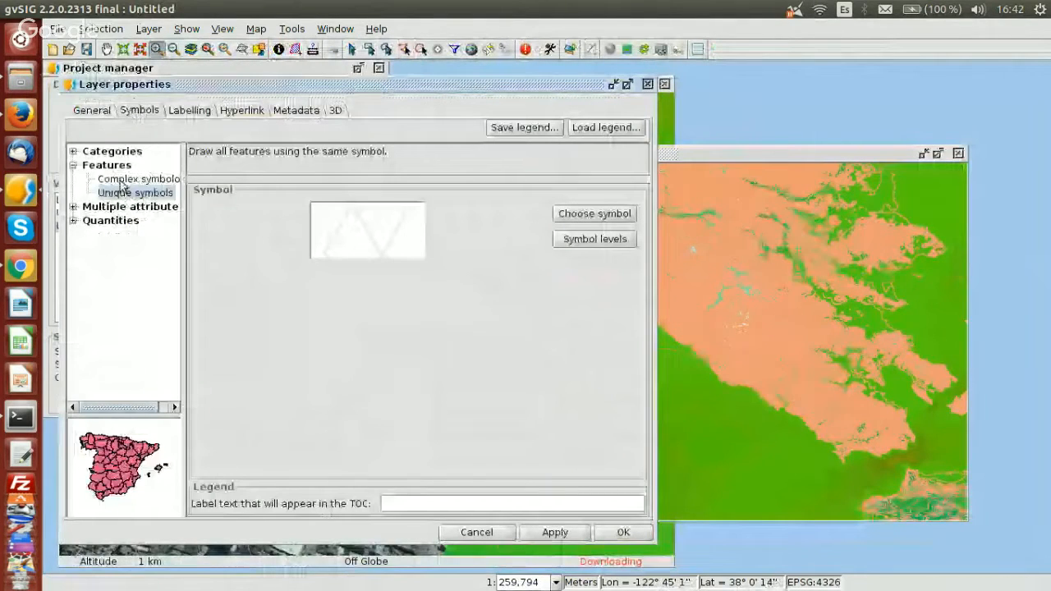
{"action": "left_click", "coordinate": [73, 220]}
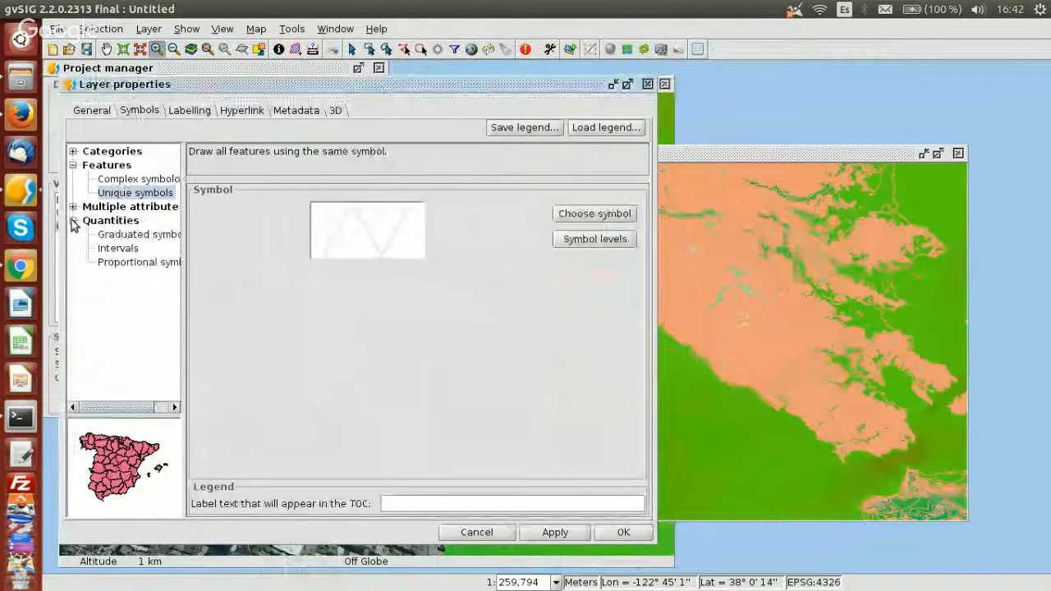
{"action": "left_click", "coordinate": [115, 248]}
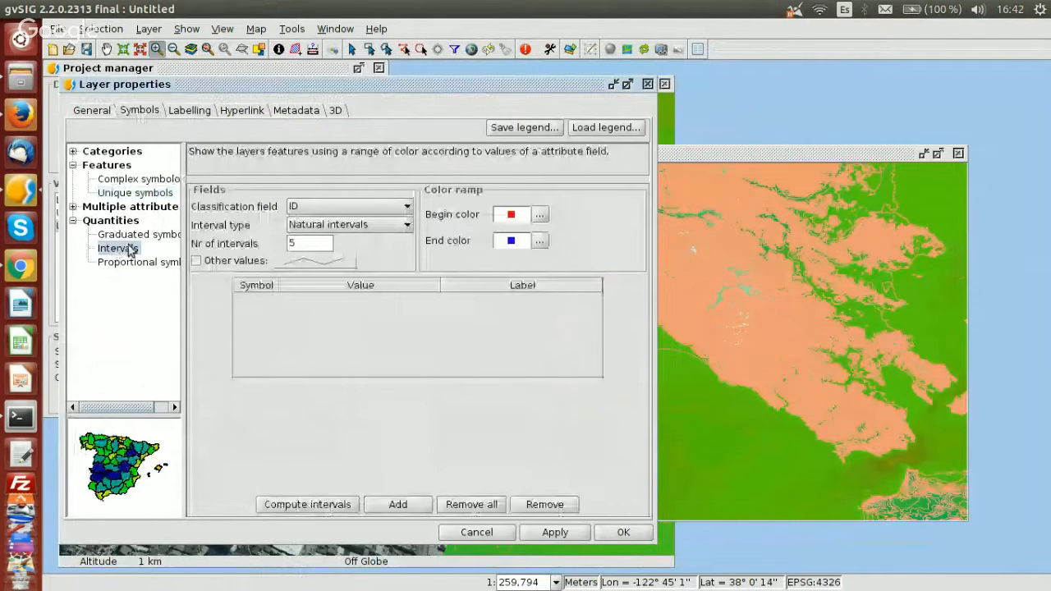
{"action": "left_click", "coordinate": [353, 206]}
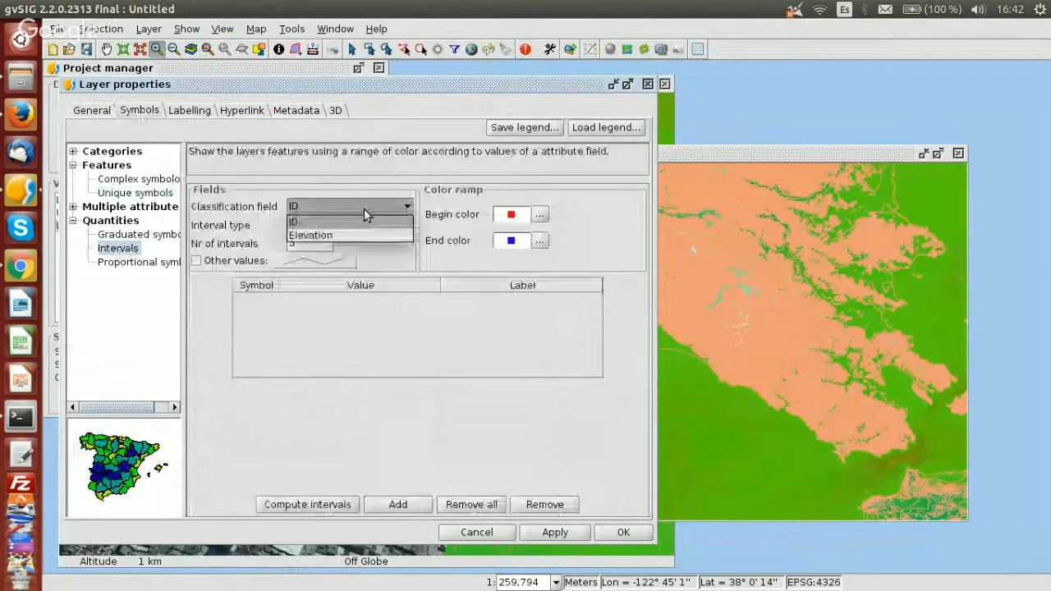
{"action": "left_click", "coordinate": [322, 236]}
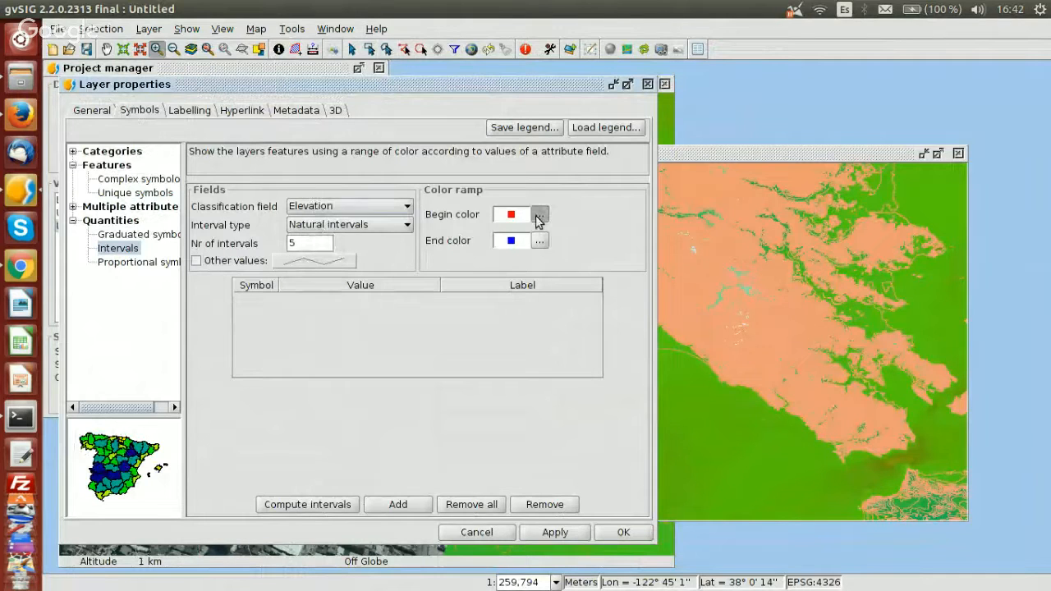
Set the contour lines legend's color ramp to begin with white and end with dark red
{"action": "left_click", "coordinate": [539, 214]}
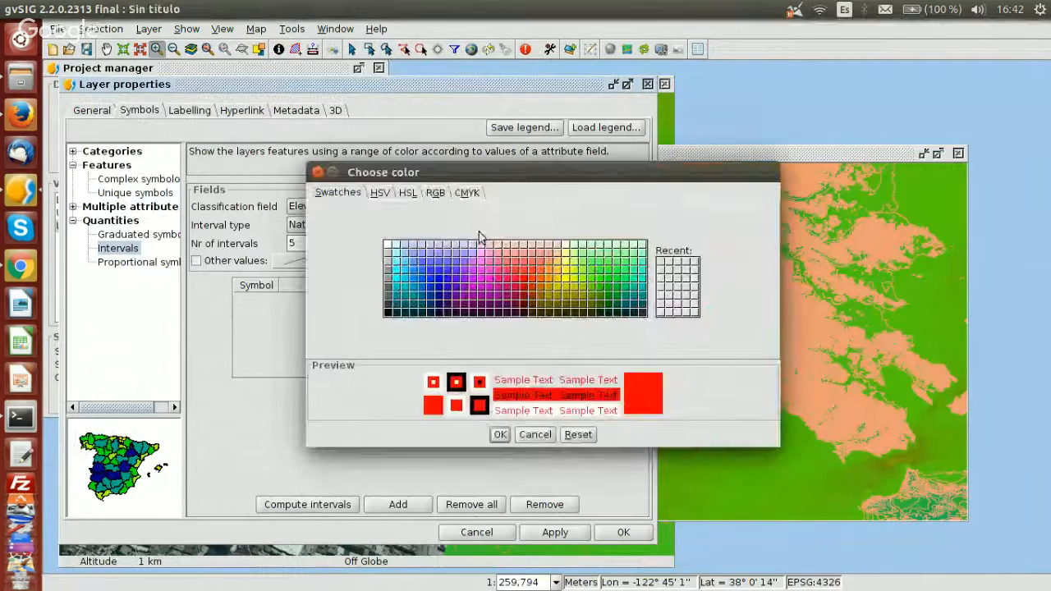
{"action": "left_click", "coordinate": [386, 246]}
{"action": "left_click", "coordinate": [500, 434]}
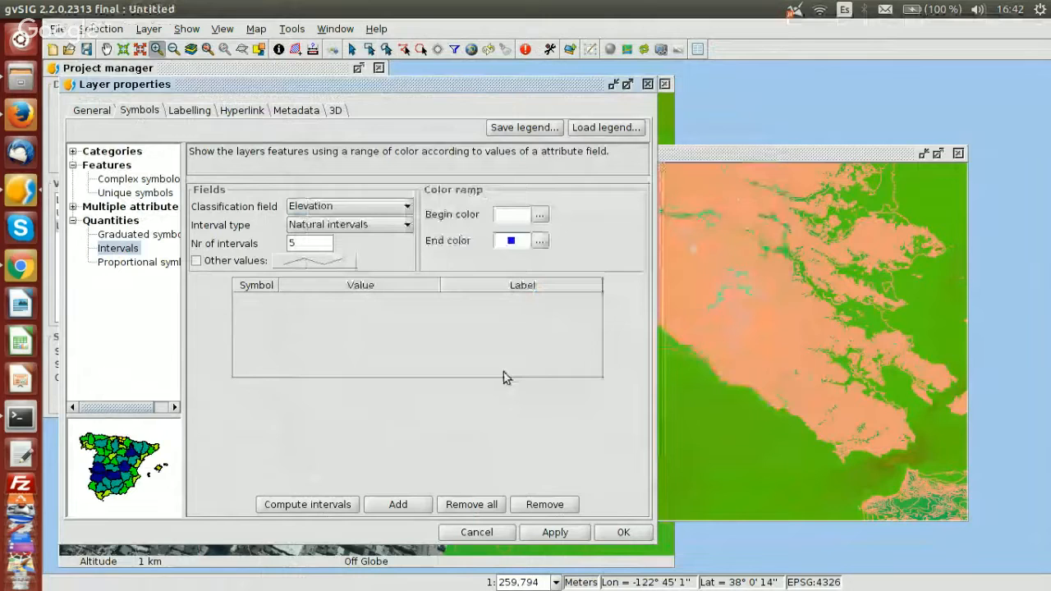
{"action": "left_click", "coordinate": [539, 241]}
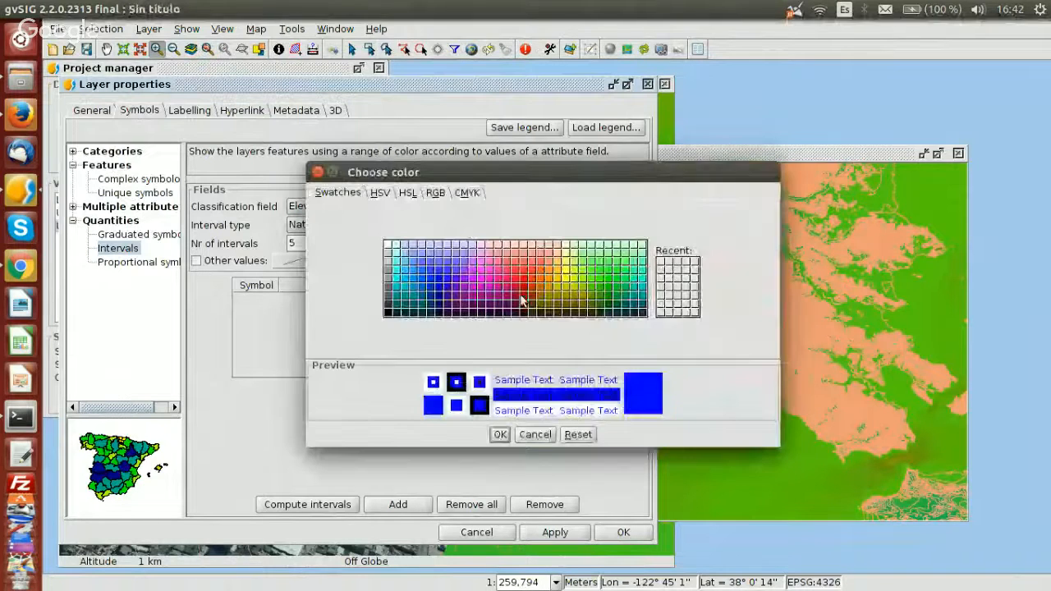
{"action": "left_click", "coordinate": [522, 300]}
{"action": "left_click", "coordinate": [500, 434]}
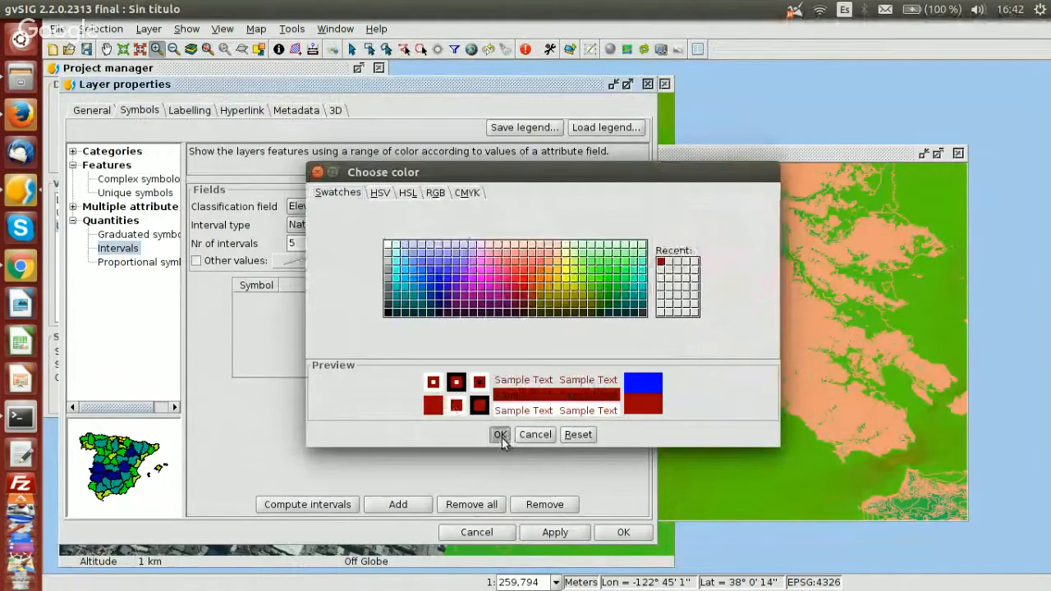
Compute 50 equal intervals for the contour lines legend and apply it to the layer
{"action": "left_click", "coordinate": [357, 226]}
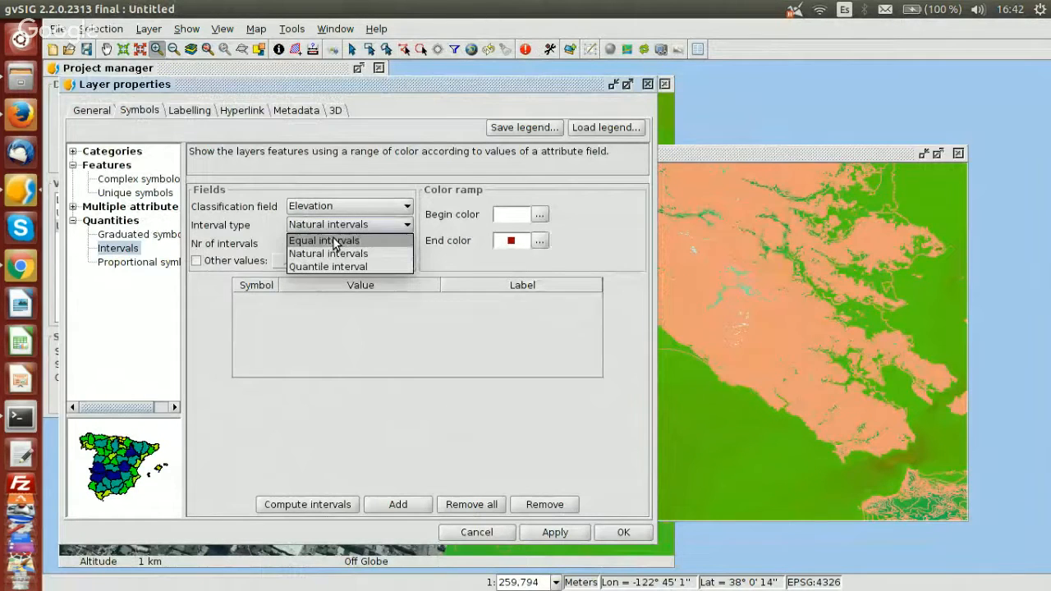
{"action": "left_click", "coordinate": [335, 241]}
{"action": "left_click", "coordinate": [309, 243]}
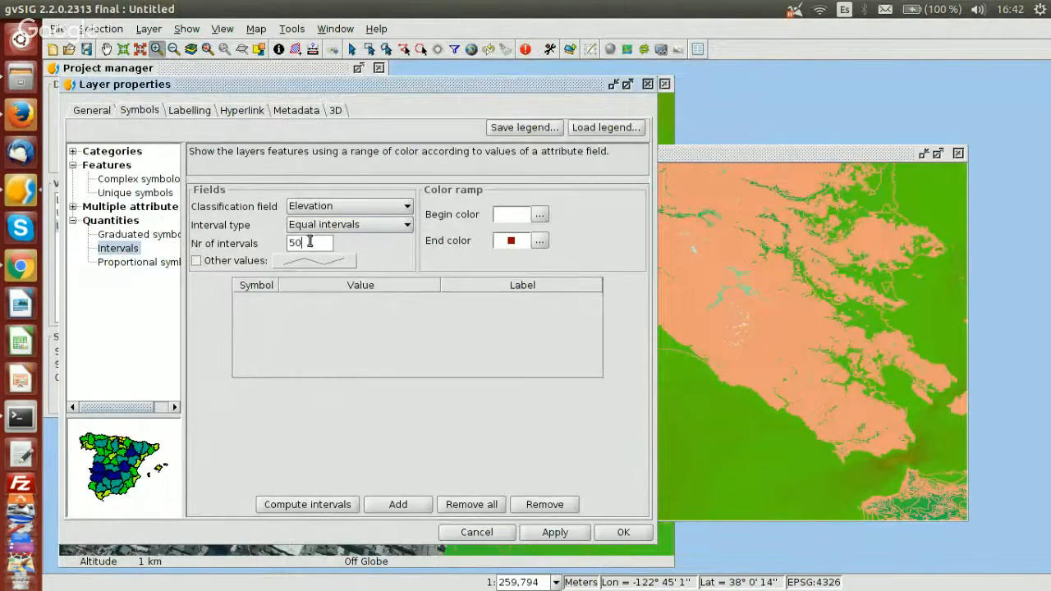
{"action": "left_click", "coordinate": [319, 506]}
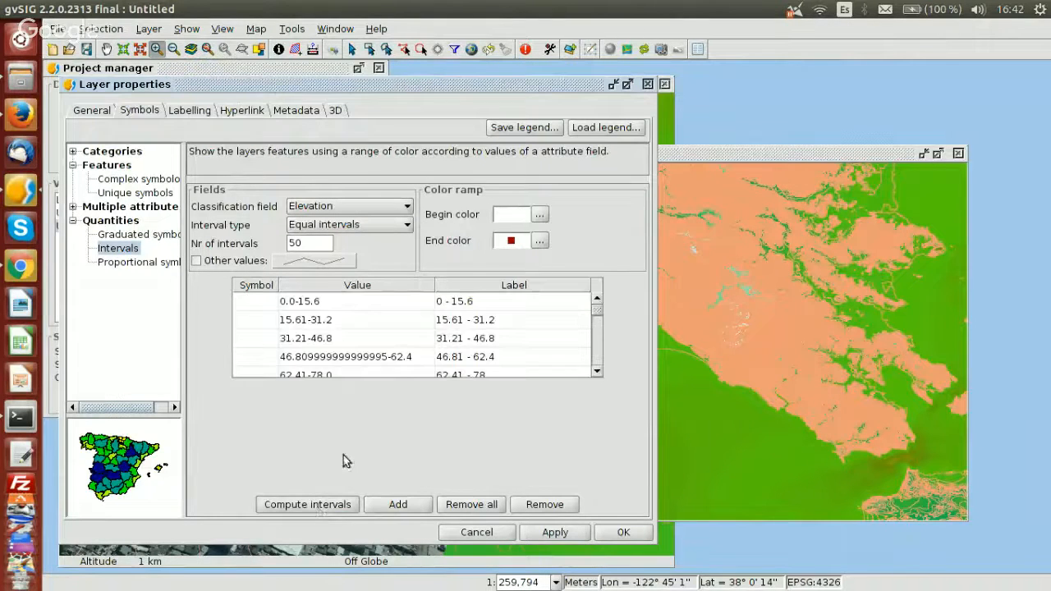
{"action": "scroll", "coordinate": [423, 323], "scroll_direction": "down", "scroll_amount": 12}
{"action": "left_click", "coordinate": [558, 535]}
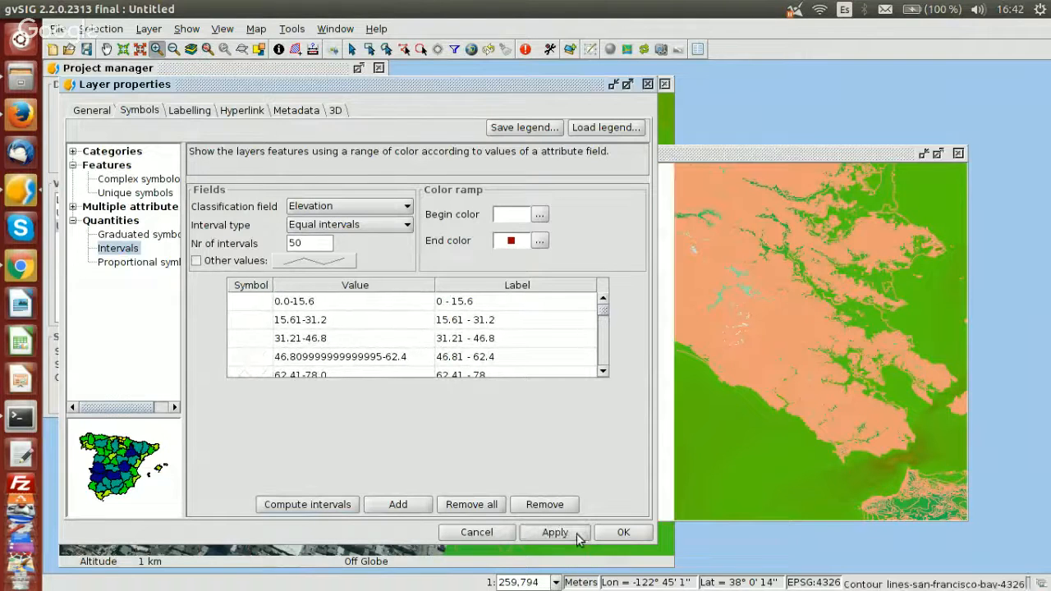
{"action": "left_click", "coordinate": [624, 534]}
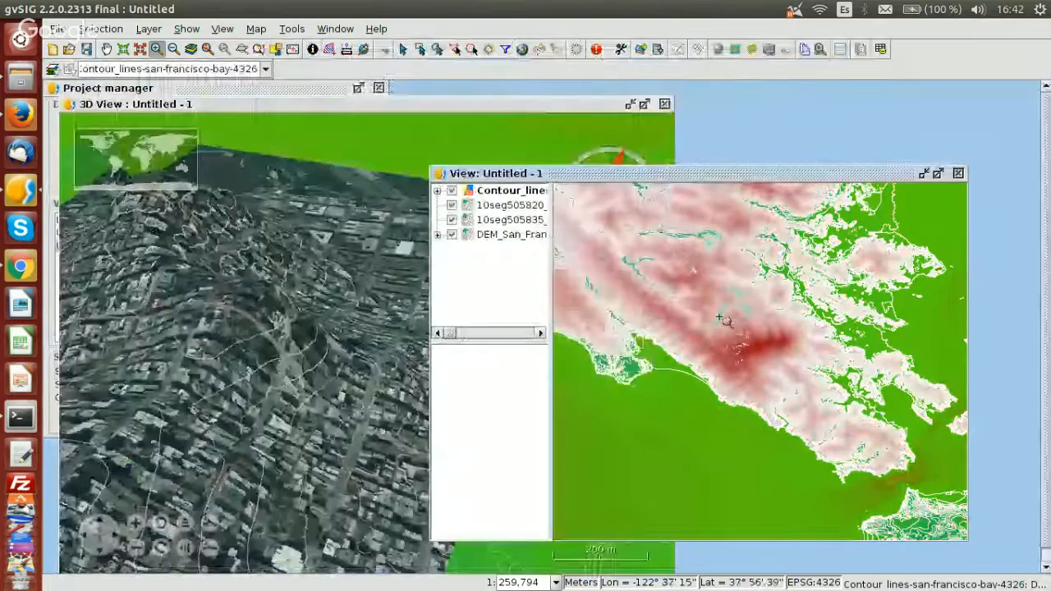
Synchronize the 3D view with the 2D view's extent and examine the classified contour lines over the mountain relief
{"action": "left_click", "coordinate": [448, 110]}
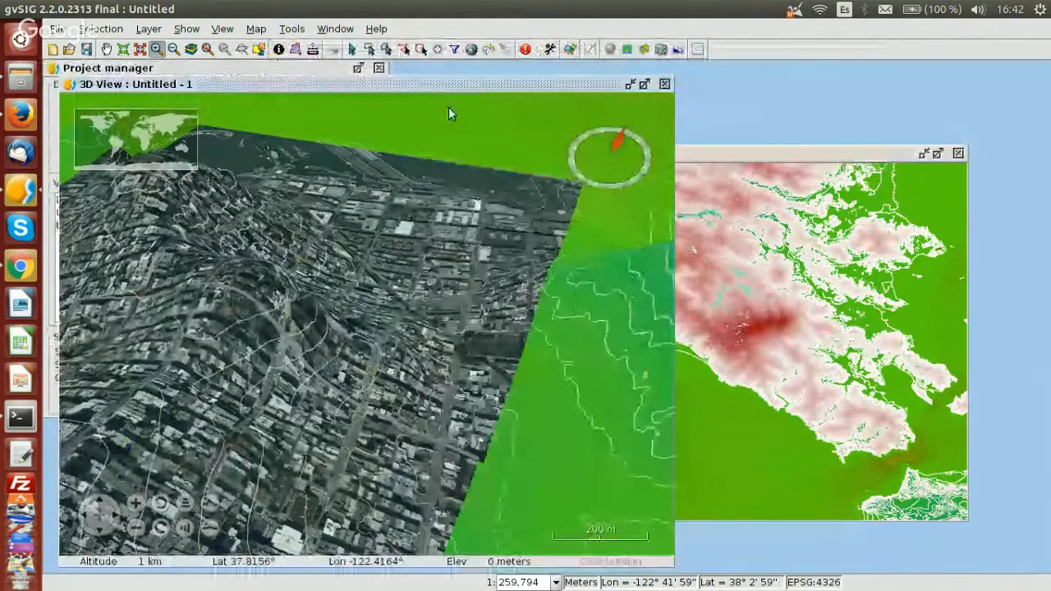
{"action": "left_click", "coordinate": [662, 52]}
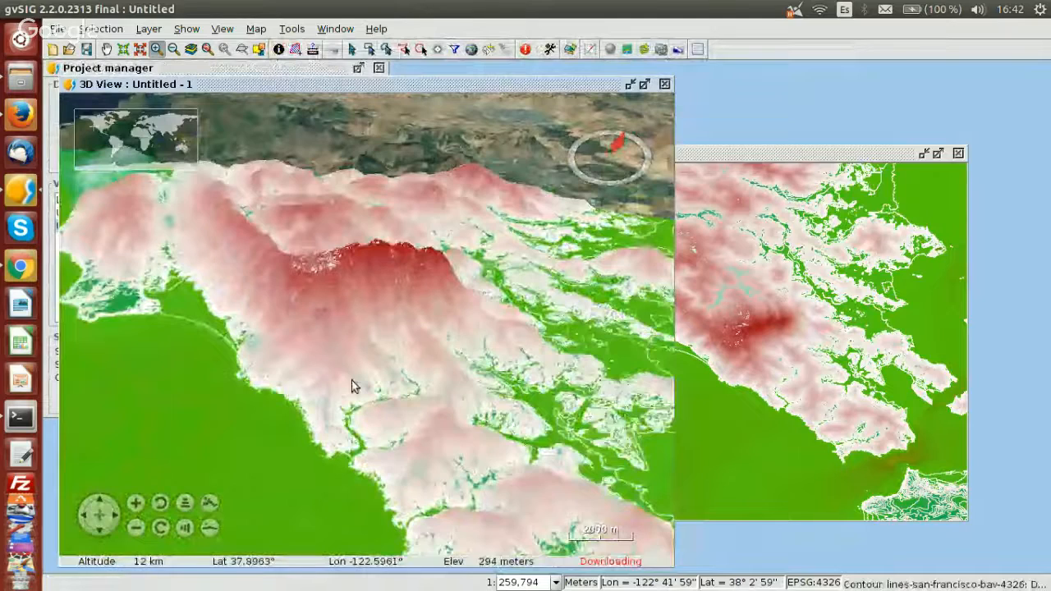
{"action": "left_click_drag", "start_coordinate": [363, 263], "coordinate": [380, 423]}
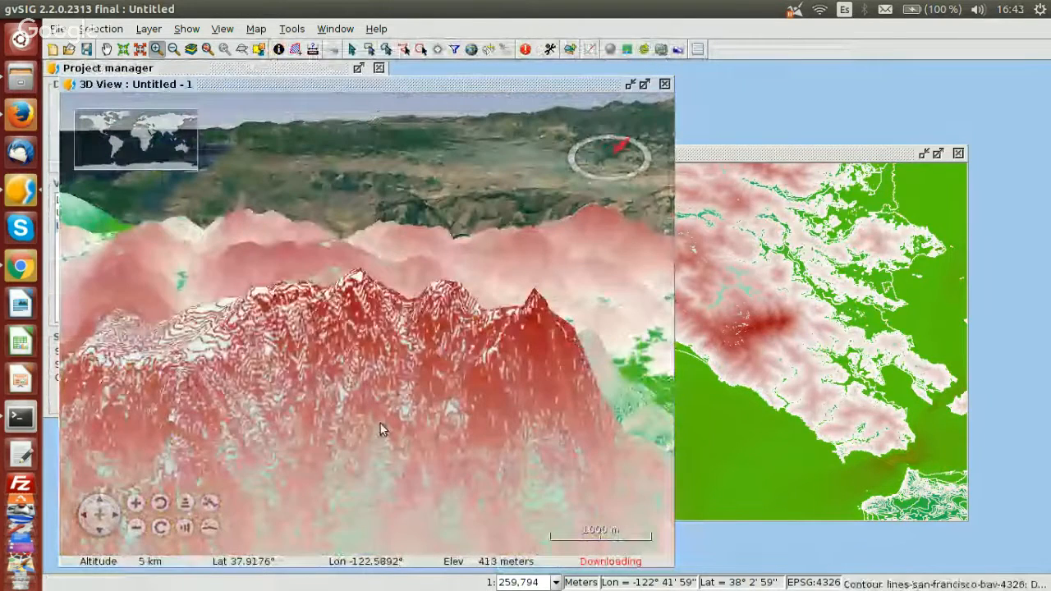
{"action": "scroll", "coordinate": [371, 303], "scroll_direction": "down", "scroll_amount": 2}
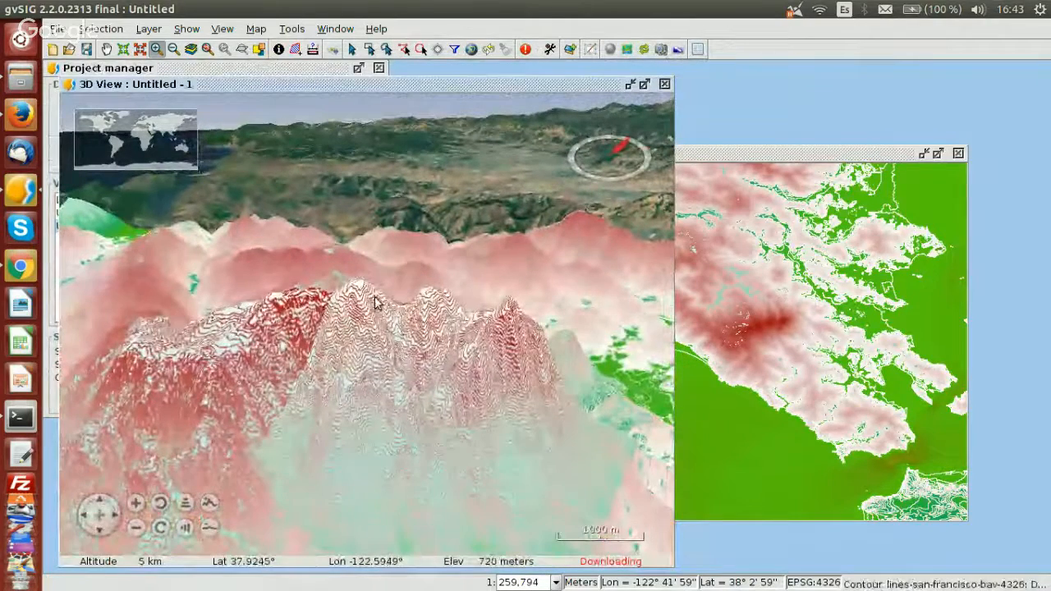
{"action": "scroll", "coordinate": [374, 303], "scroll_direction": "down", "scroll_amount": 3}
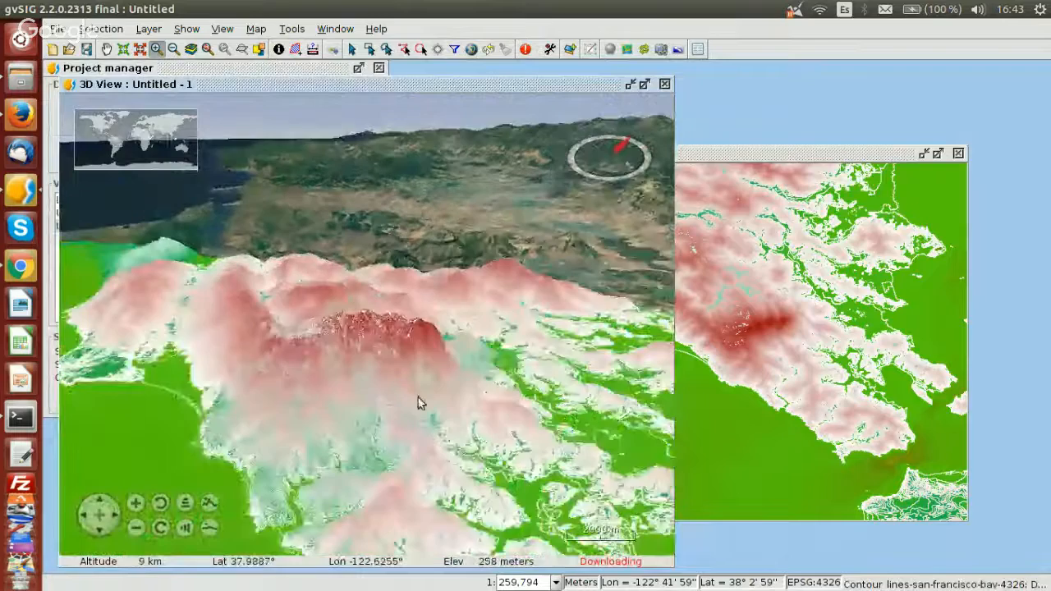
{"action": "left_click_drag", "start_coordinate": [418, 397], "coordinate": [379, 277]}
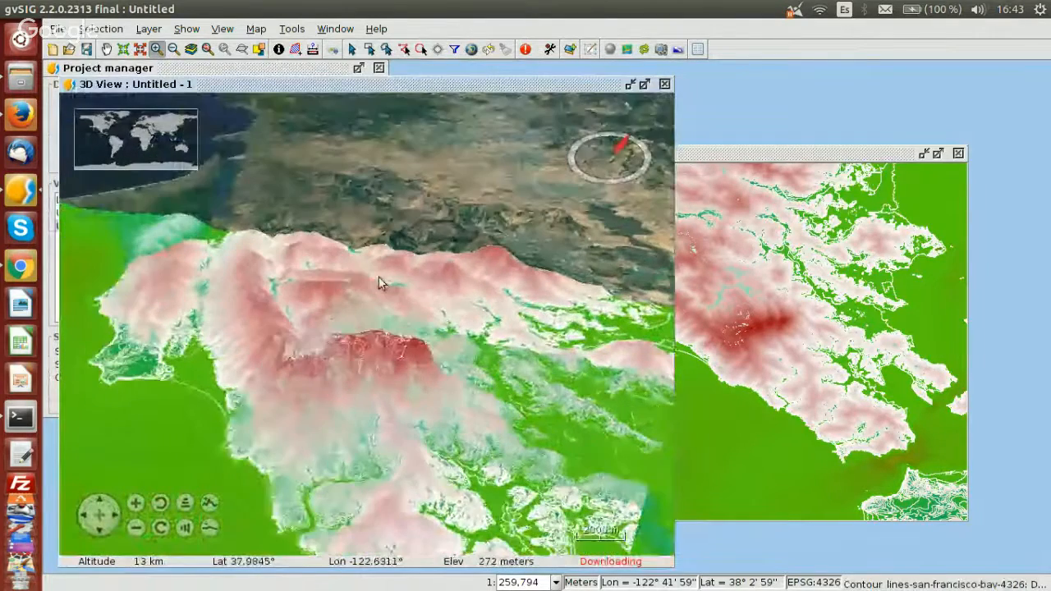
{"action": "left_click", "coordinate": [718, 154]}
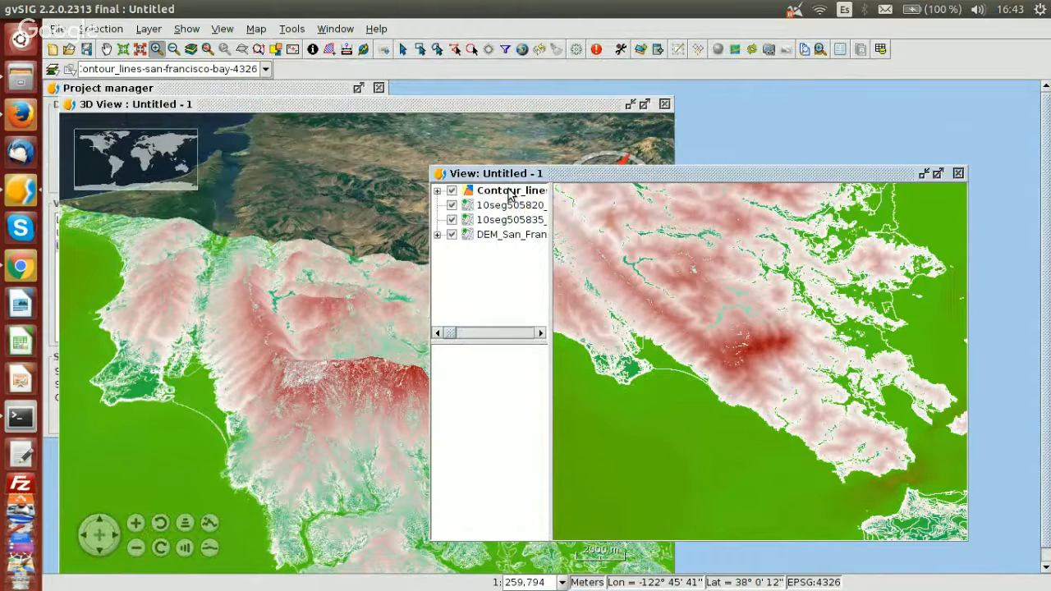
{"action": "left_click", "coordinate": [644, 52]}
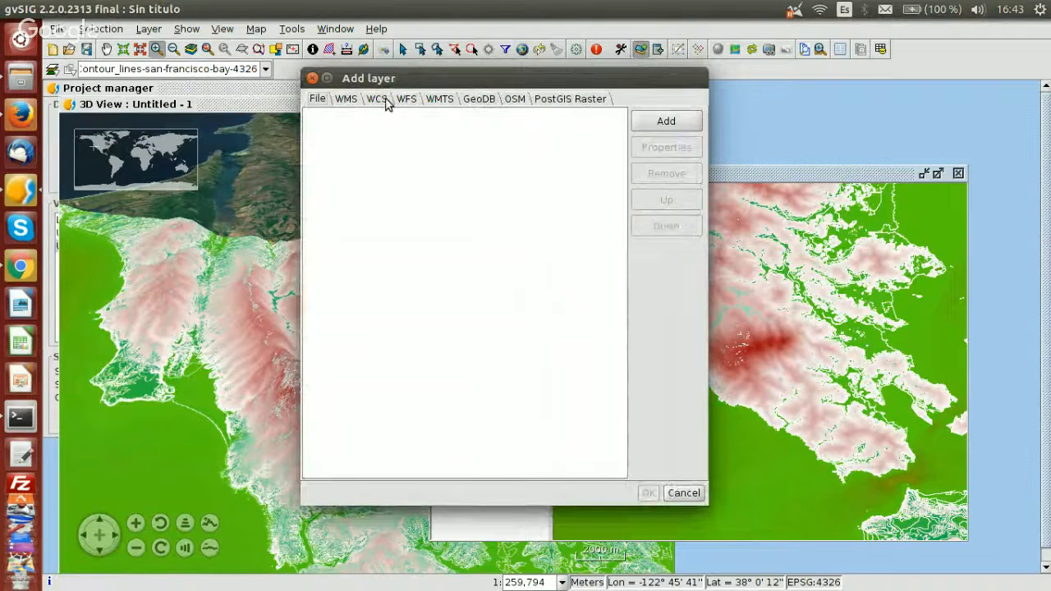
{"action": "left_click", "coordinate": [442, 99]}
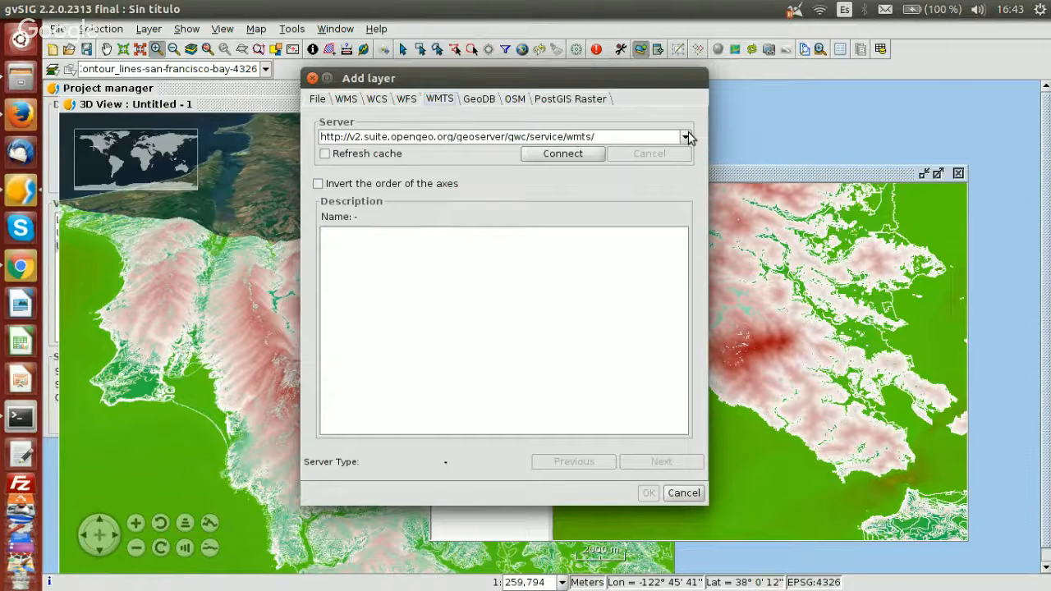
{"action": "left_click", "coordinate": [685, 137]}
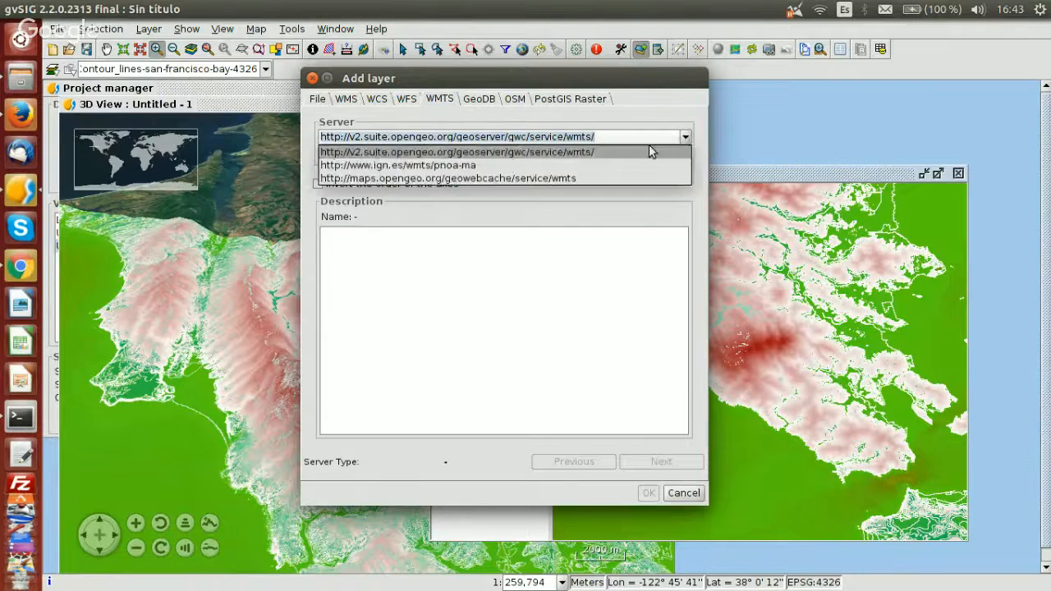
{"action": "left_click", "coordinate": [449, 166]}
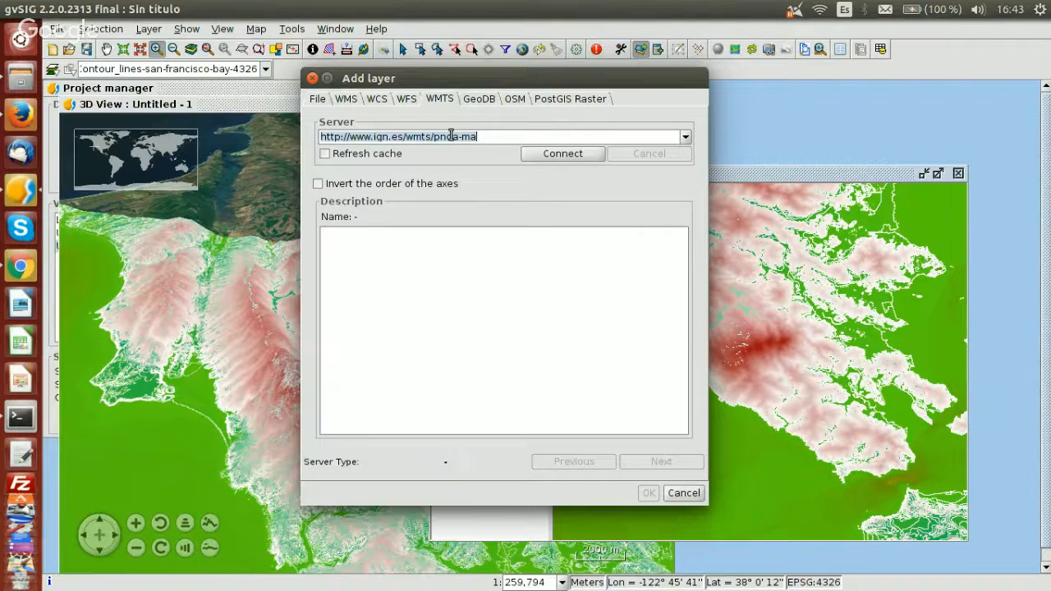
{"action": "left_click", "coordinate": [574, 157]}
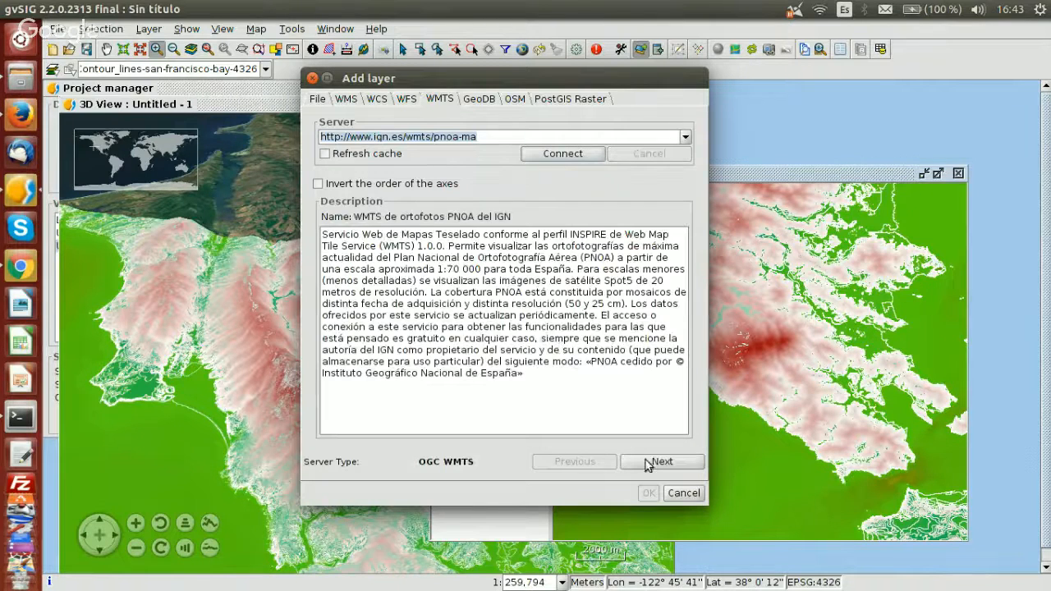
Add the layer "Imágenes de satélite Spot y ortofotos PNOA" with the default style, image/png format and EPSG:4326
{"action": "left_click", "coordinate": [649, 462]}
{"action": "left_click", "coordinate": [656, 462]}
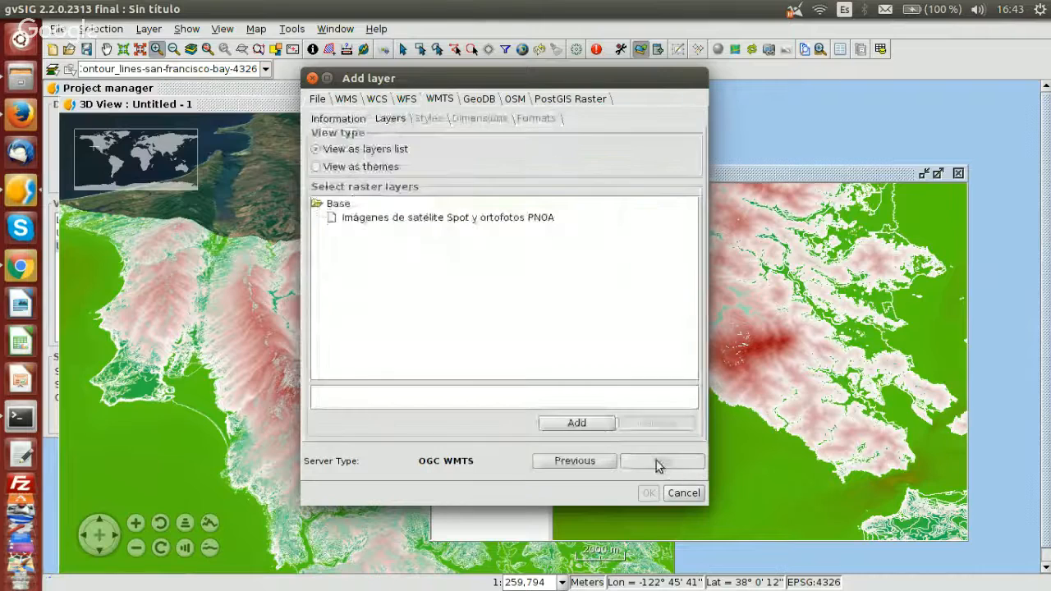
{"action": "double_click", "coordinate": [441, 218]}
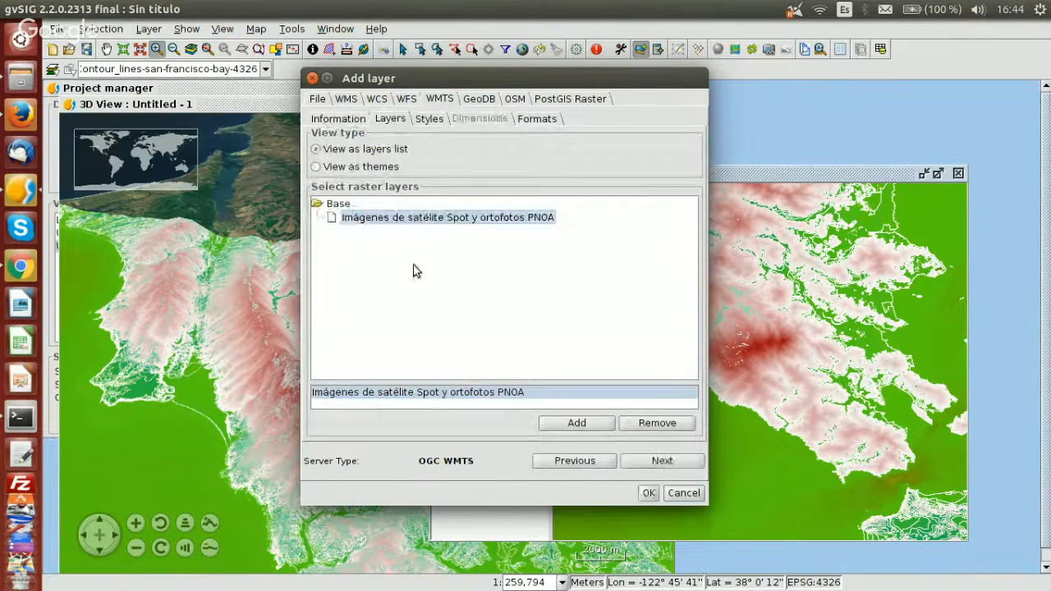
{"action": "left_click", "coordinate": [654, 465]}
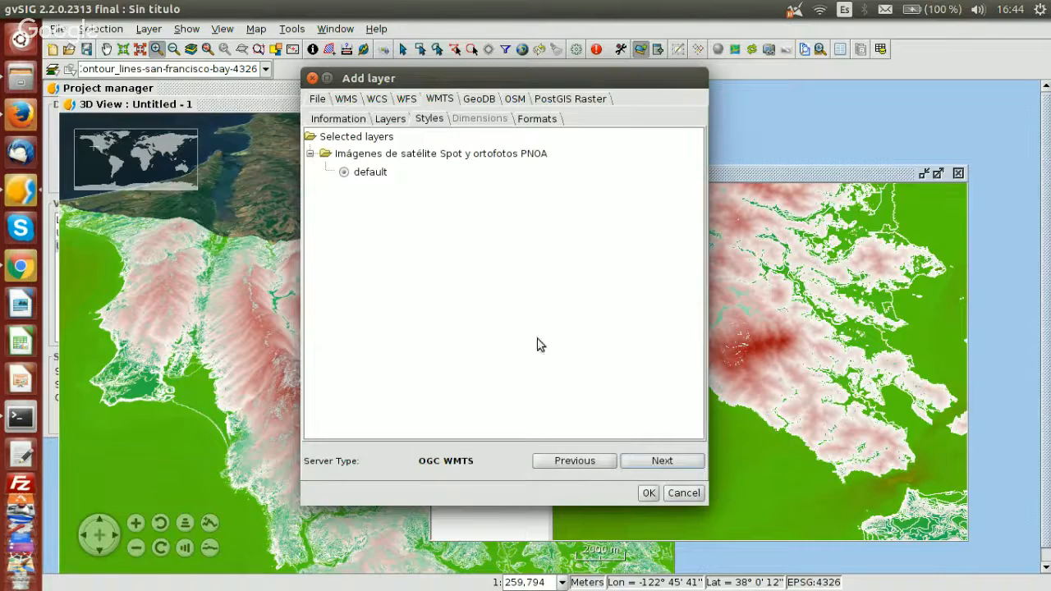
{"action": "left_click", "coordinate": [657, 465]}
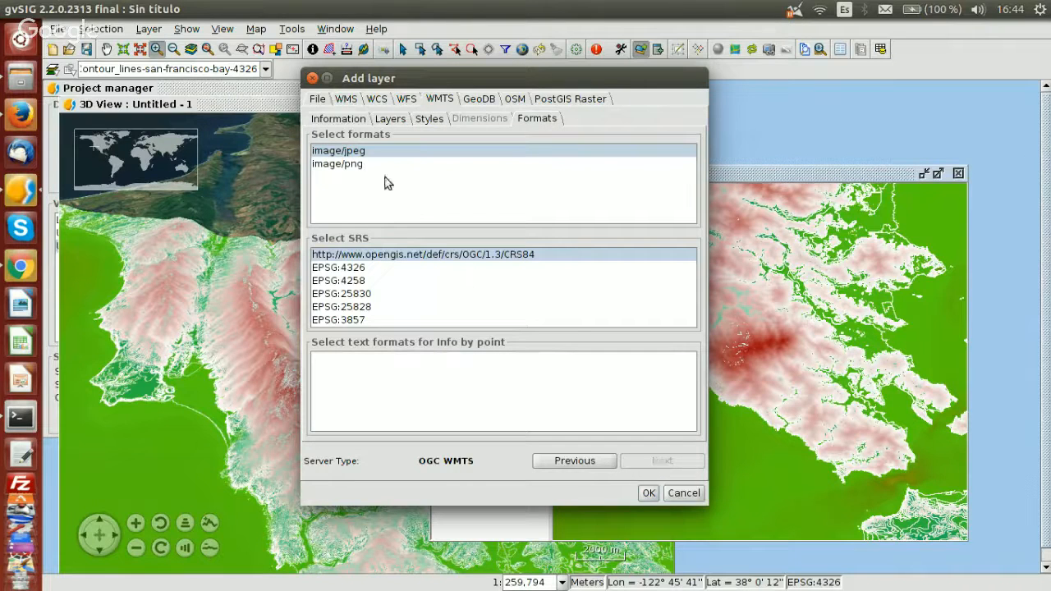
{"action": "left_click", "coordinate": [361, 164]}
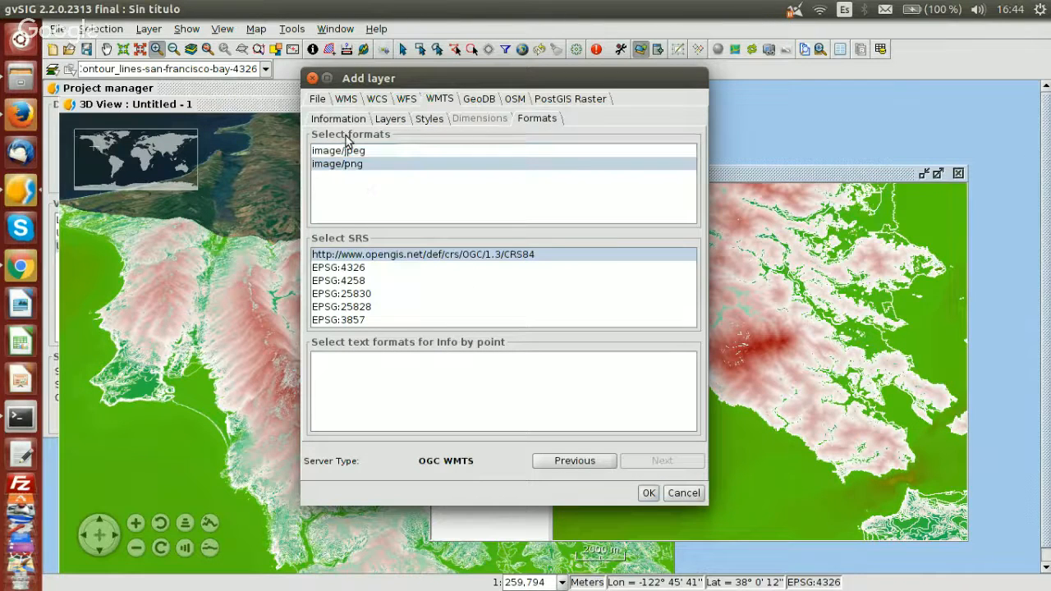
{"action": "left_click", "coordinate": [358, 268]}
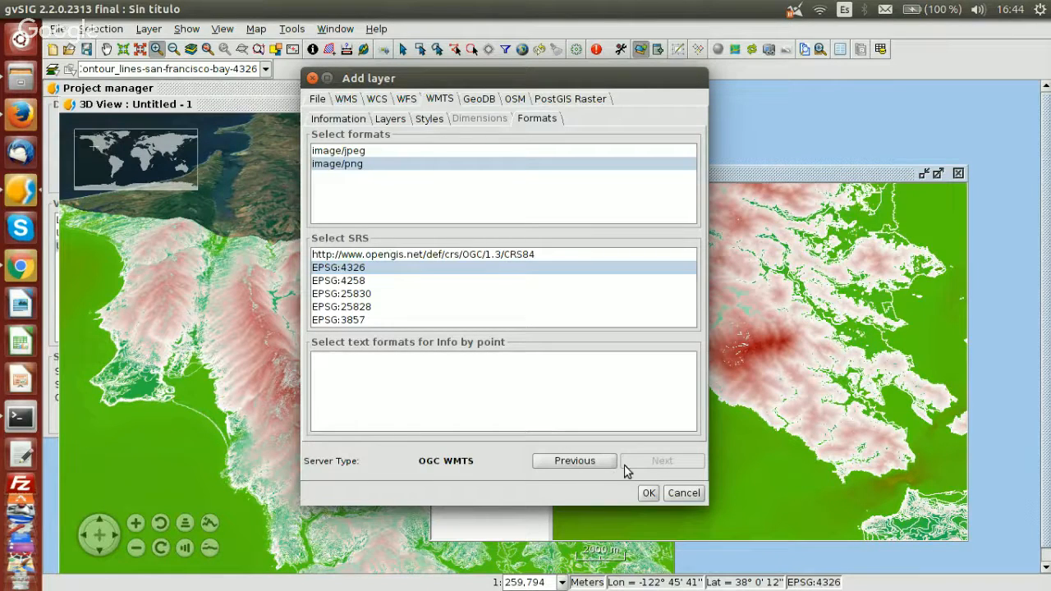
{"action": "left_click", "coordinate": [649, 493]}
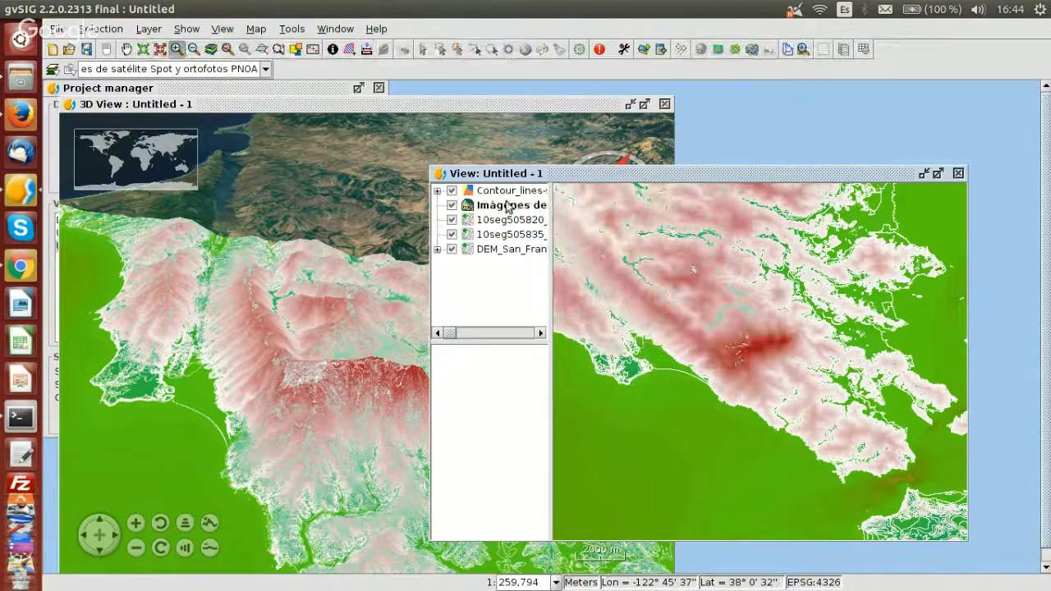
Zoom the 2D view to the PNOA imagery layer and in on the harbour and airport area on Spain's northeast coast
{"action": "right_click", "coordinate": [510, 207]}
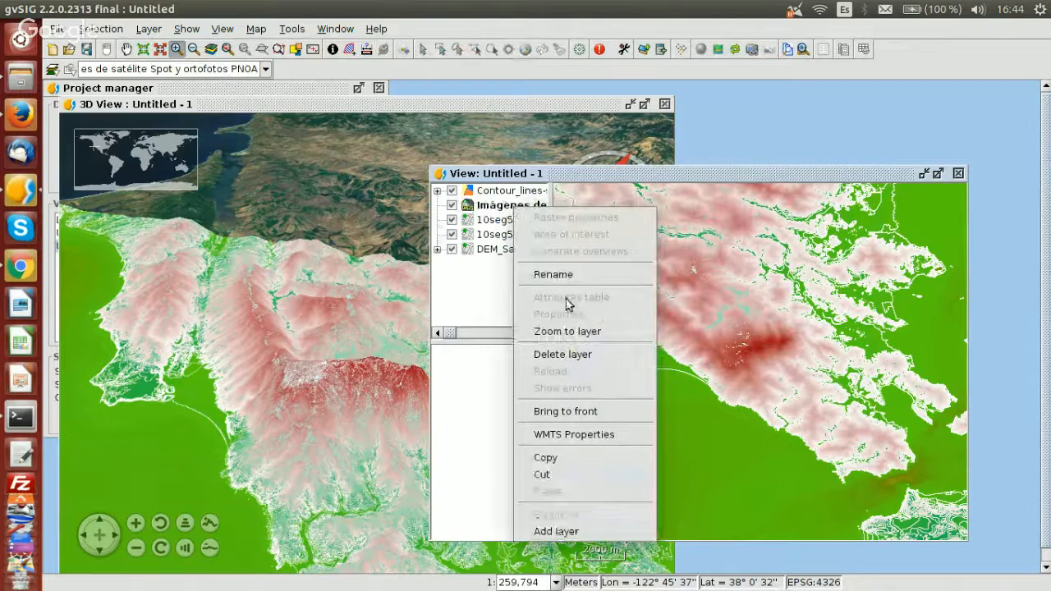
{"action": "left_click", "coordinate": [571, 333]}
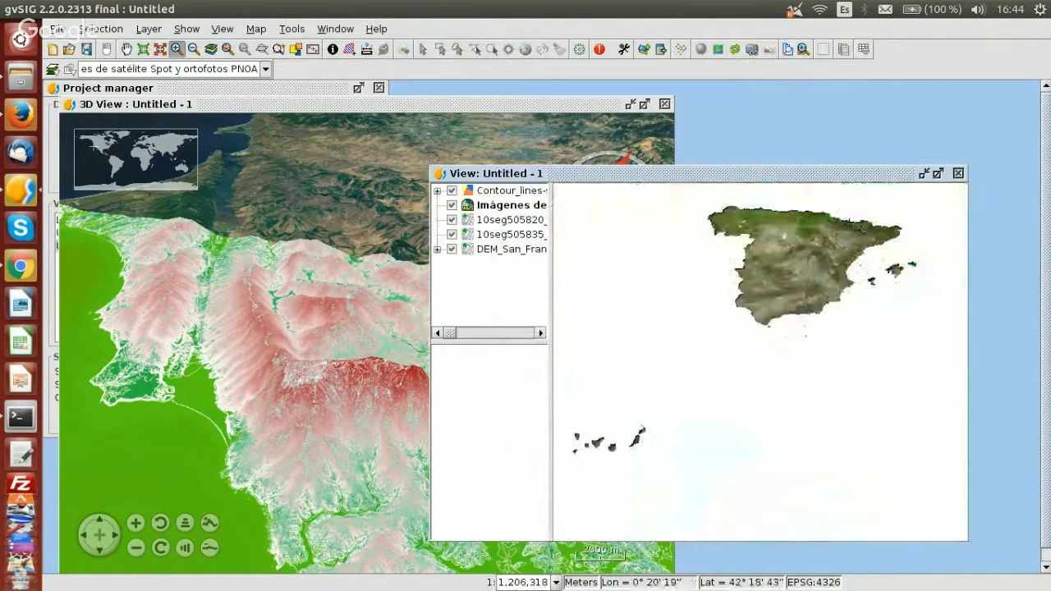
{"action": "left_click_drag", "start_coordinate": [861, 234], "coordinate": [903, 264]}
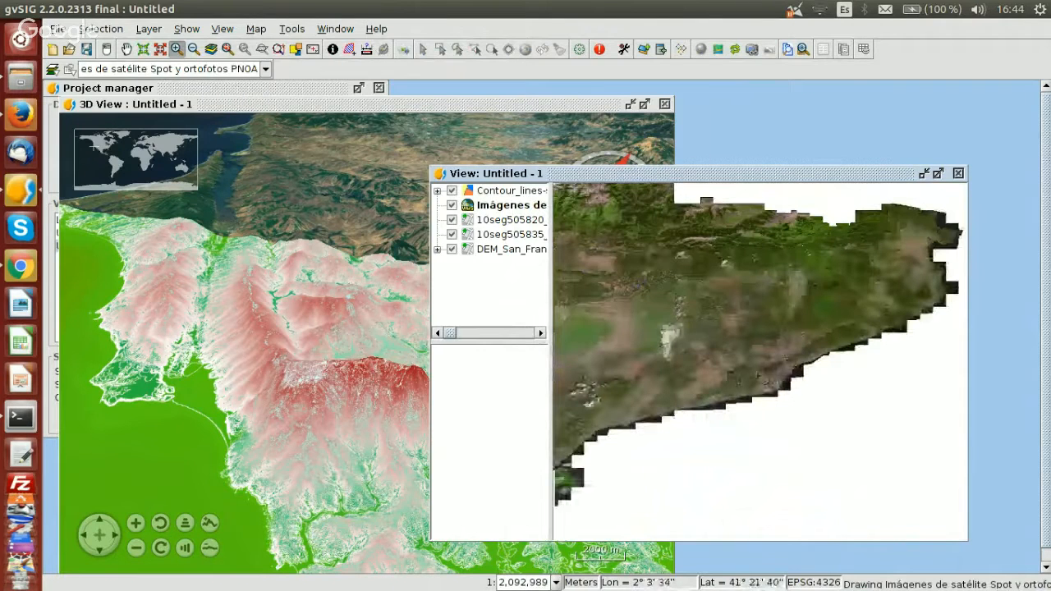
{"action": "left_click_drag", "start_coordinate": [753, 370], "coordinate": [774, 385]}
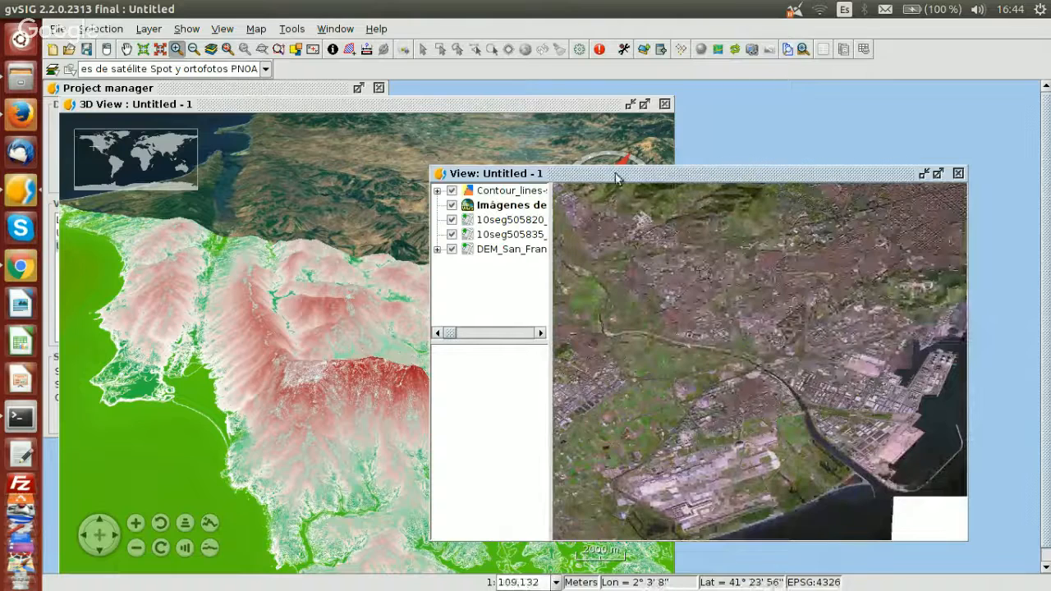
Synchronize the 3D view with the 2D view's extent and examine the PNOA imagery of the harbour and airport up close
{"action": "left_click", "coordinate": [750, 54]}
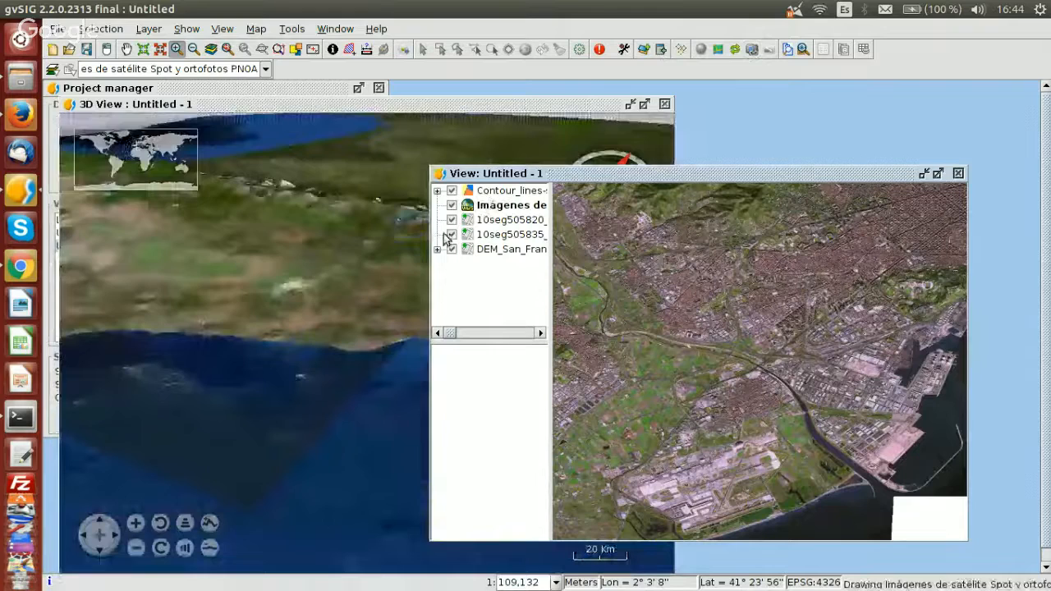
{"action": "left_click", "coordinate": [493, 103]}
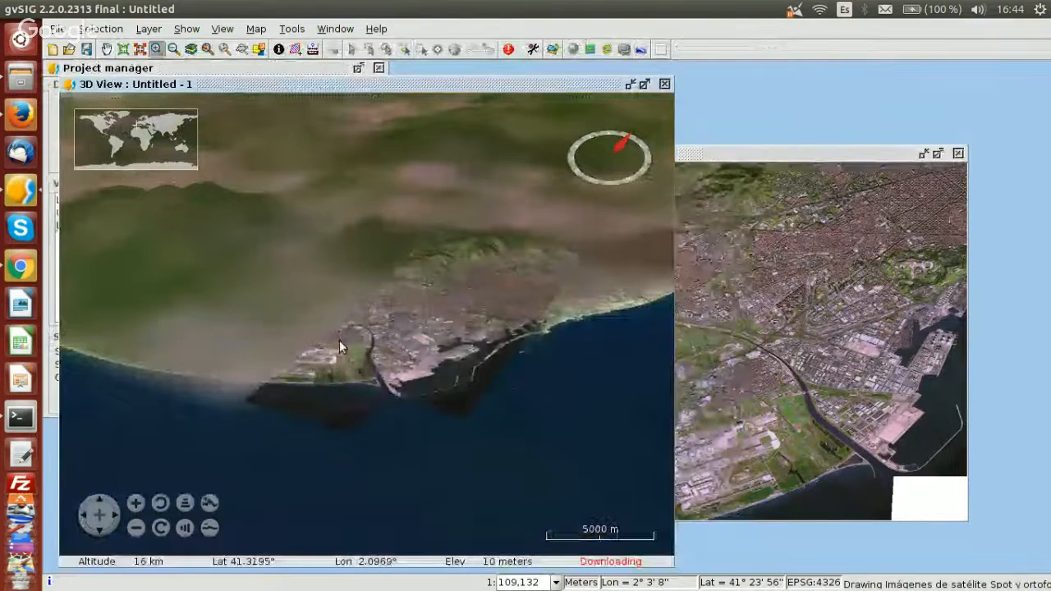
{"action": "scroll", "coordinate": [362, 326], "scroll_direction": "up", "scroll_amount": 5}
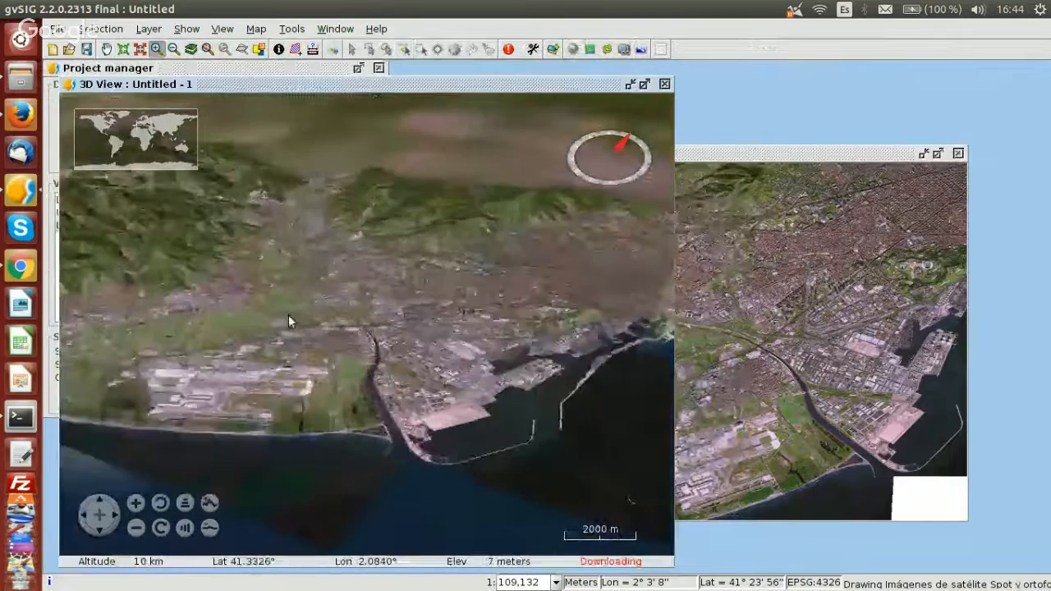
Examine the PNOA imagery in 3D over the hills, farmland, river and city, out to the coastline northeast of the harbour
{"action": "left_click_drag", "start_coordinate": [215, 273], "coordinate": [383, 394]}
{"action": "scroll", "coordinate": [456, 331], "scroll_direction": "down", "scroll_amount": 3}
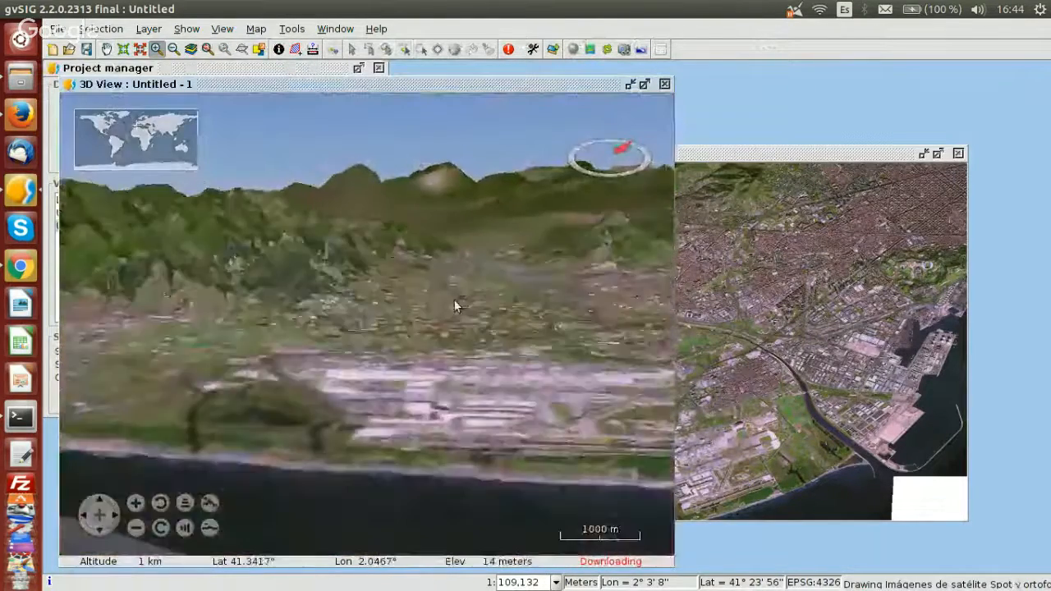
{"action": "left_click_drag", "start_coordinate": [455, 300], "coordinate": [492, 288]}
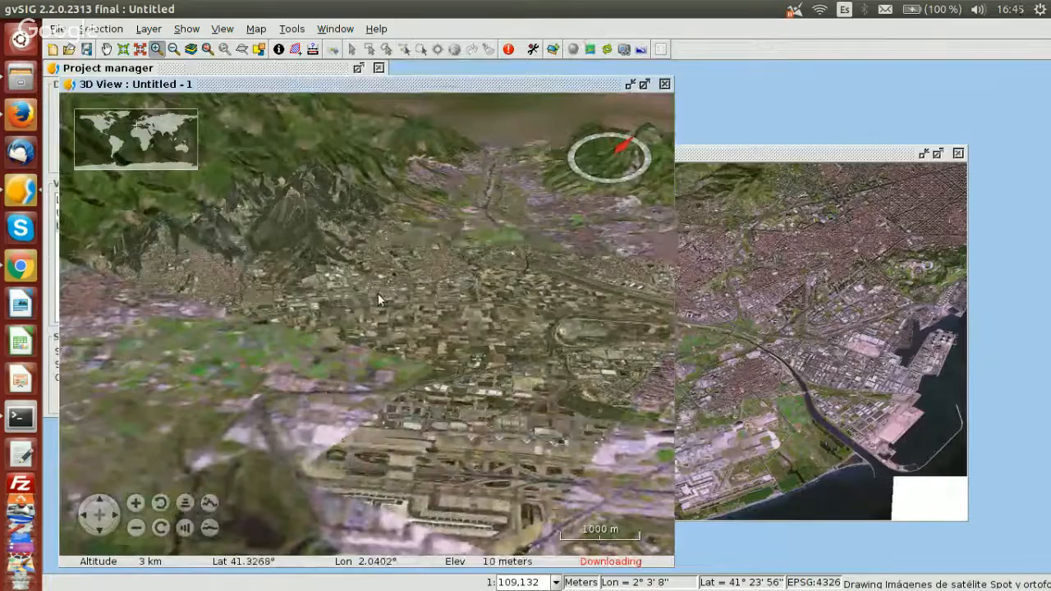
{"action": "left_click_drag", "start_coordinate": [378, 299], "coordinate": [390, 352]}
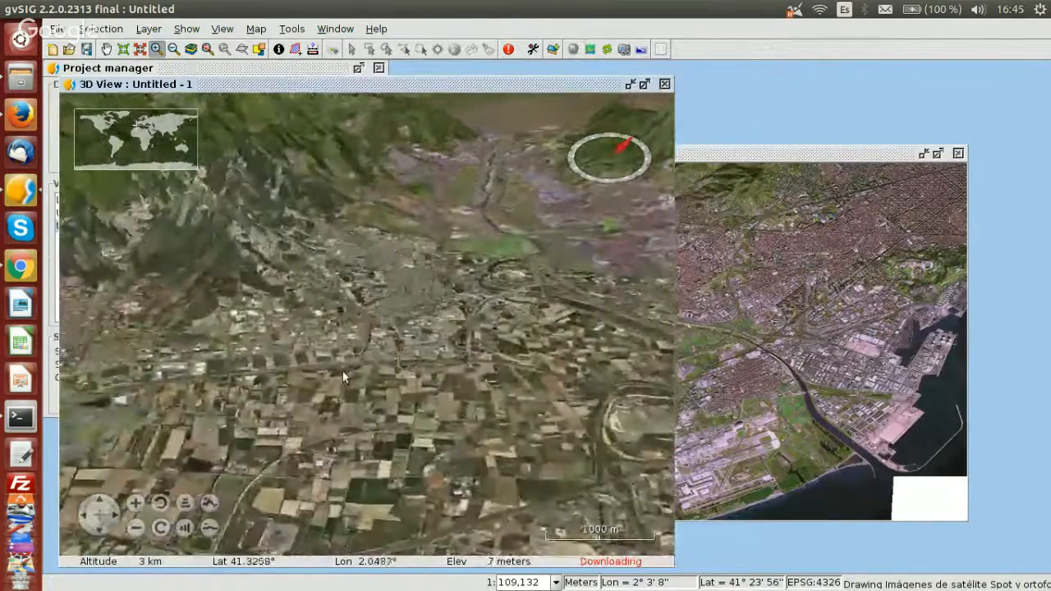
{"action": "scroll", "coordinate": [330, 375], "scroll_direction": "up", "scroll_amount": 3}
{"action": "left_click_drag", "start_coordinate": [330, 375], "coordinate": [263, 327]}
{"action": "scroll", "coordinate": [442, 311], "scroll_direction": "down", "scroll_amount": 5}
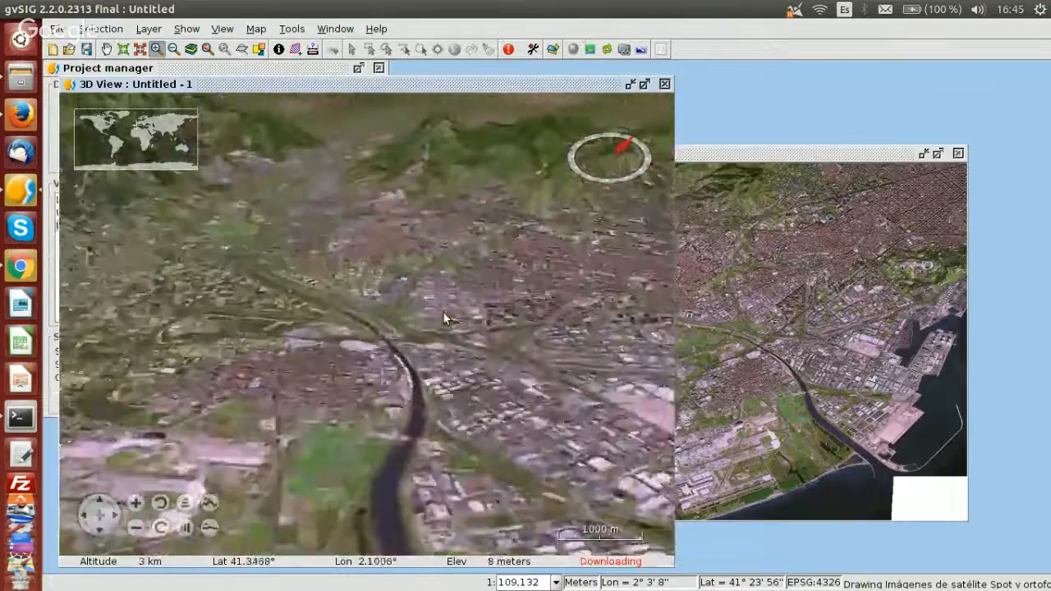
{"action": "left_click_drag", "start_coordinate": [454, 180], "coordinate": [344, 178]}
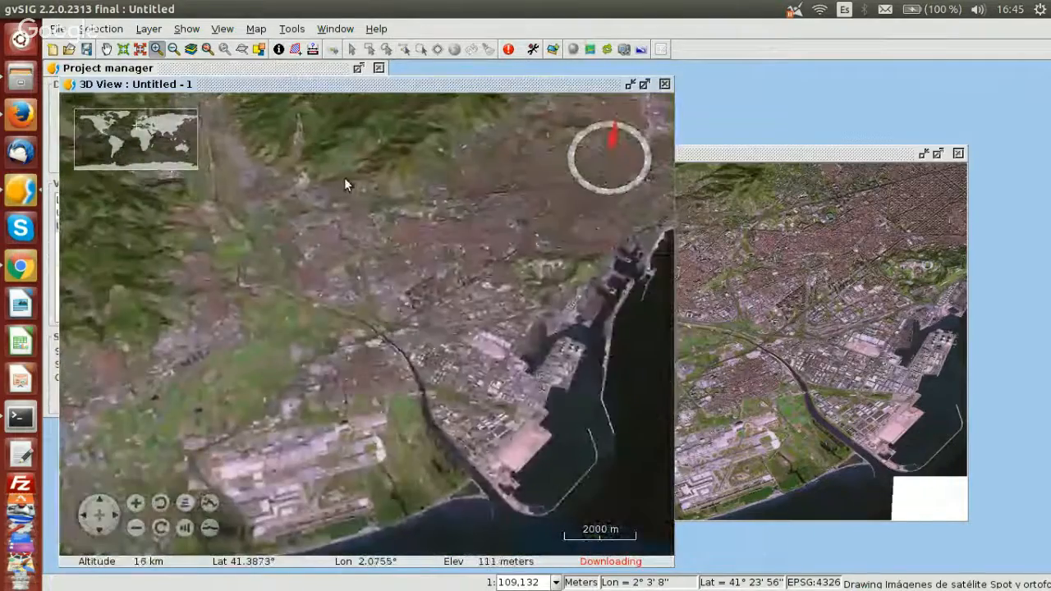
{"action": "scroll", "coordinate": [437, 356], "scroll_direction": "down", "scroll_amount": 4}
{"action": "left_click_drag", "start_coordinate": [440, 281], "coordinate": [314, 399]}
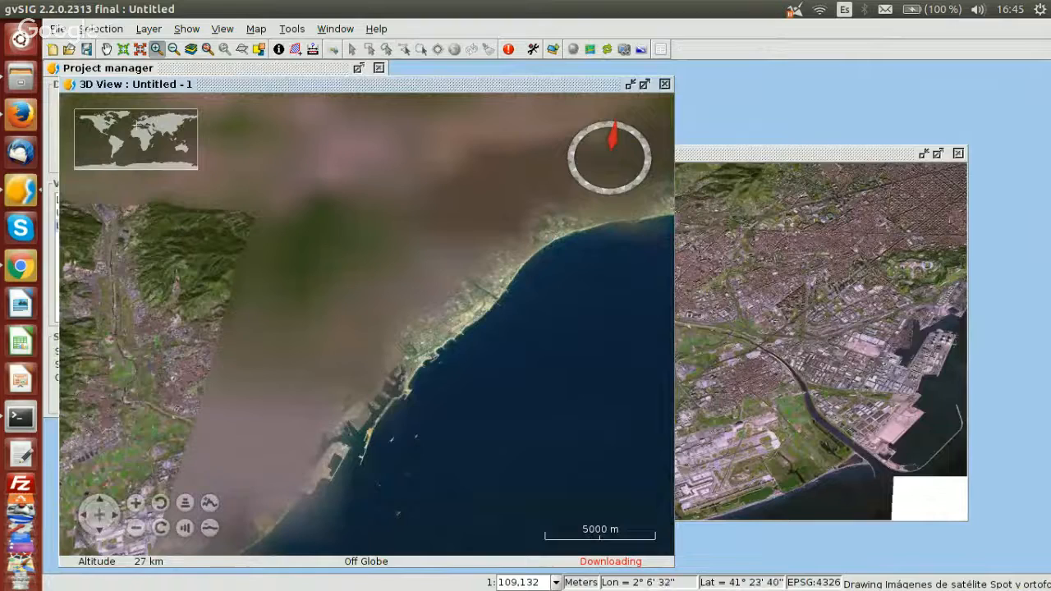
Add MX_Estados.shp from the Mexico folder to the 2D view and zoom to that layer
{"action": "left_click", "coordinate": [799, 153]}
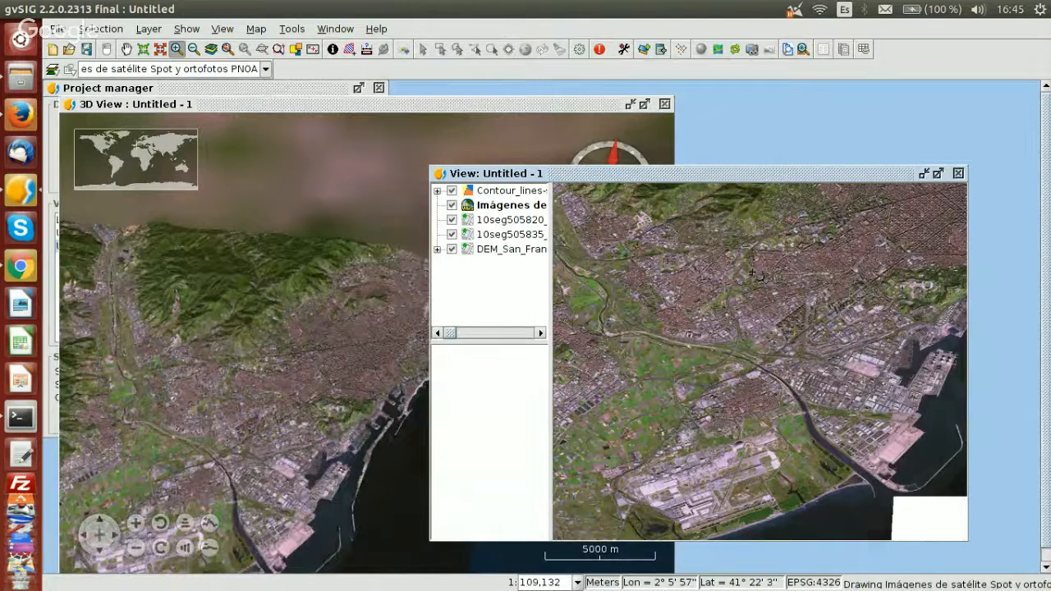
{"action": "left_click", "coordinate": [643, 51]}
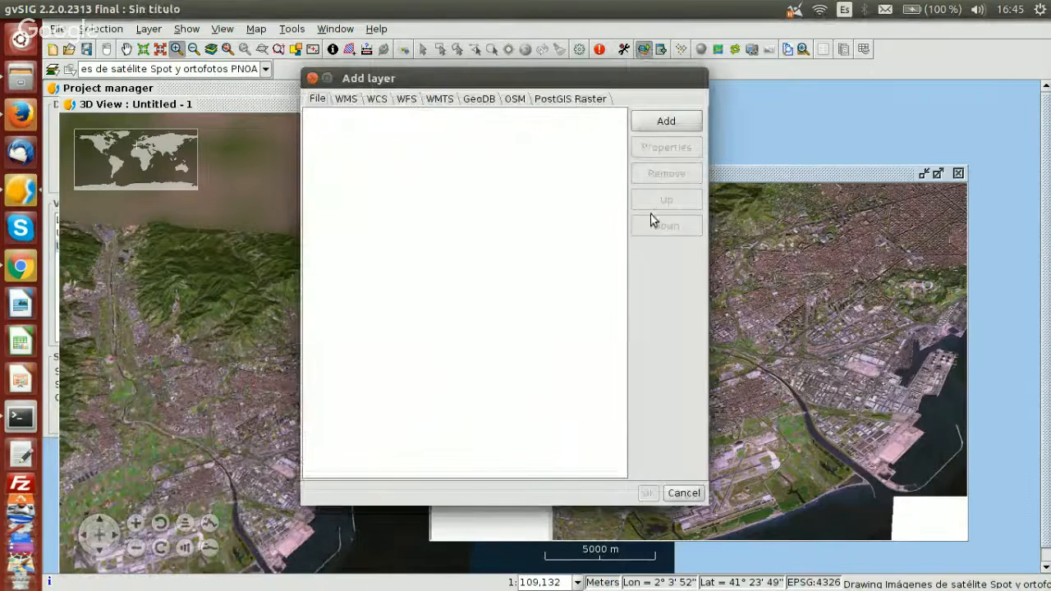
{"action": "left_click", "coordinate": [665, 122]}
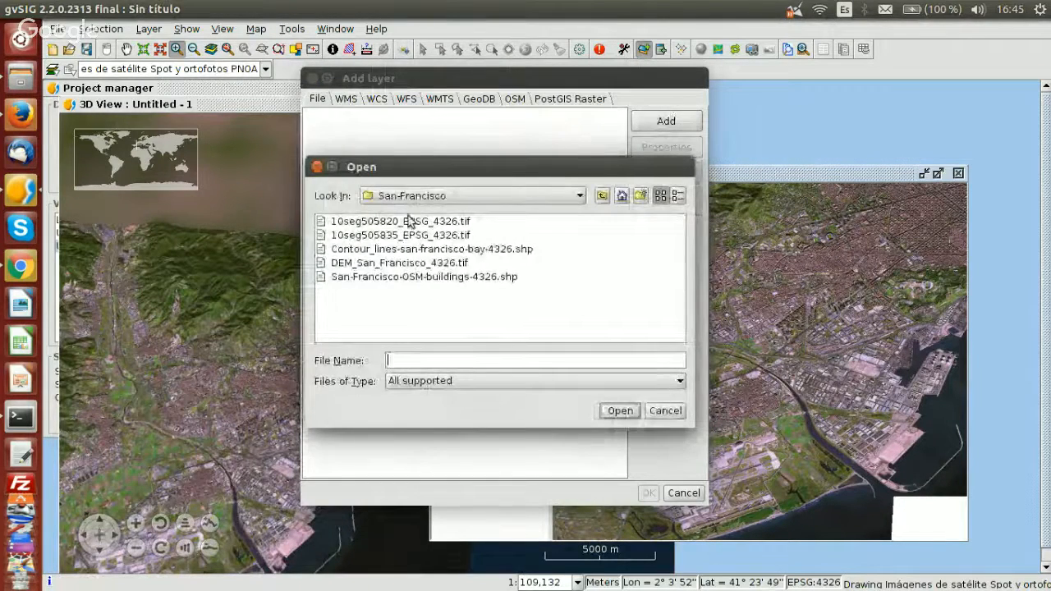
{"action": "left_click", "coordinate": [602, 197]}
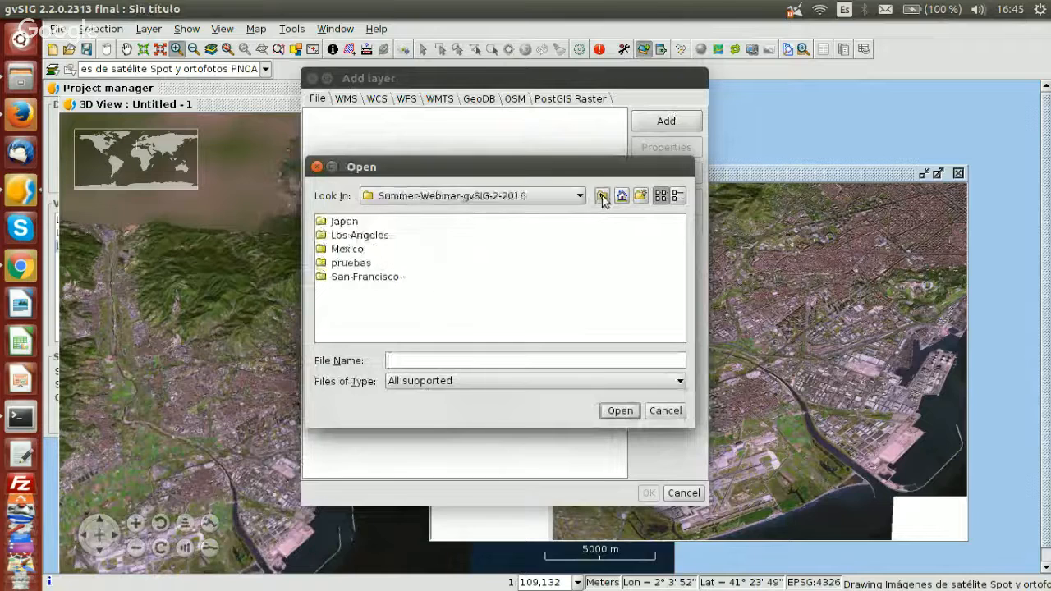
{"action": "double_click", "coordinate": [353, 249]}
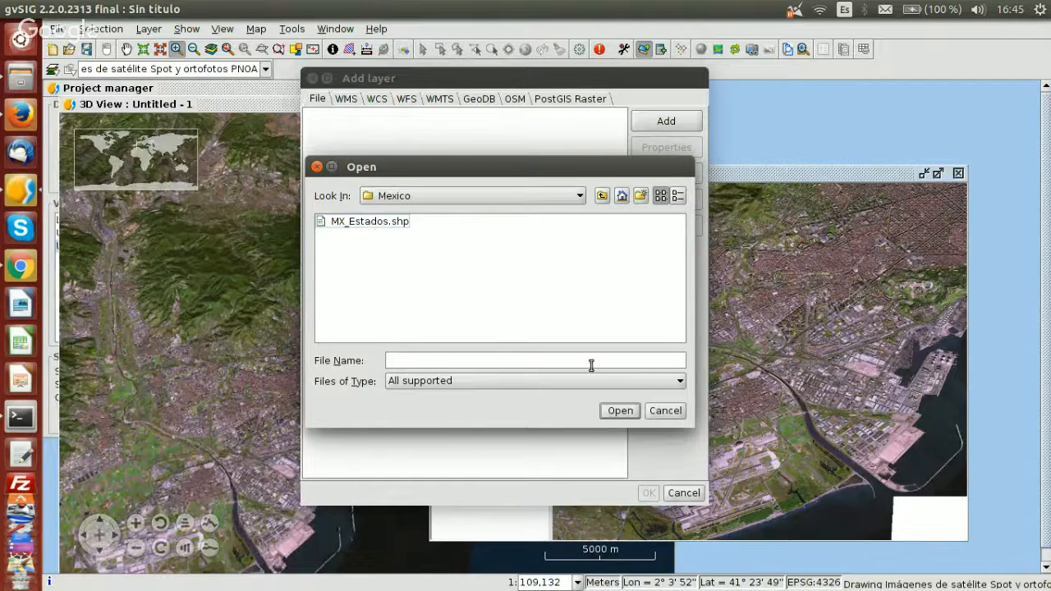
{"action": "left_click", "coordinate": [615, 411]}
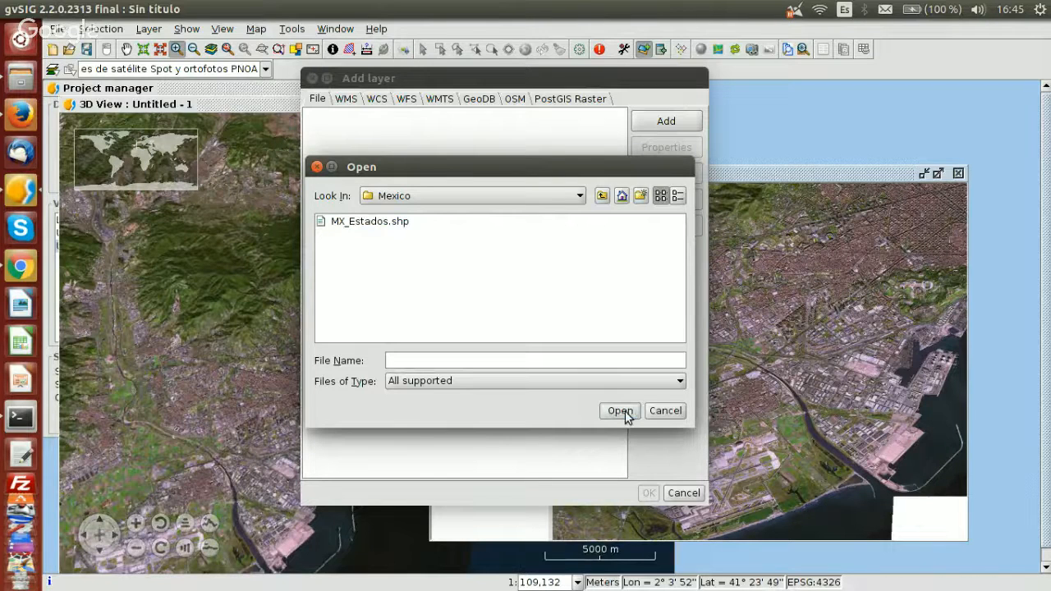
{"action": "left_click_drag", "start_coordinate": [641, 159], "coordinate": [860, 96]}
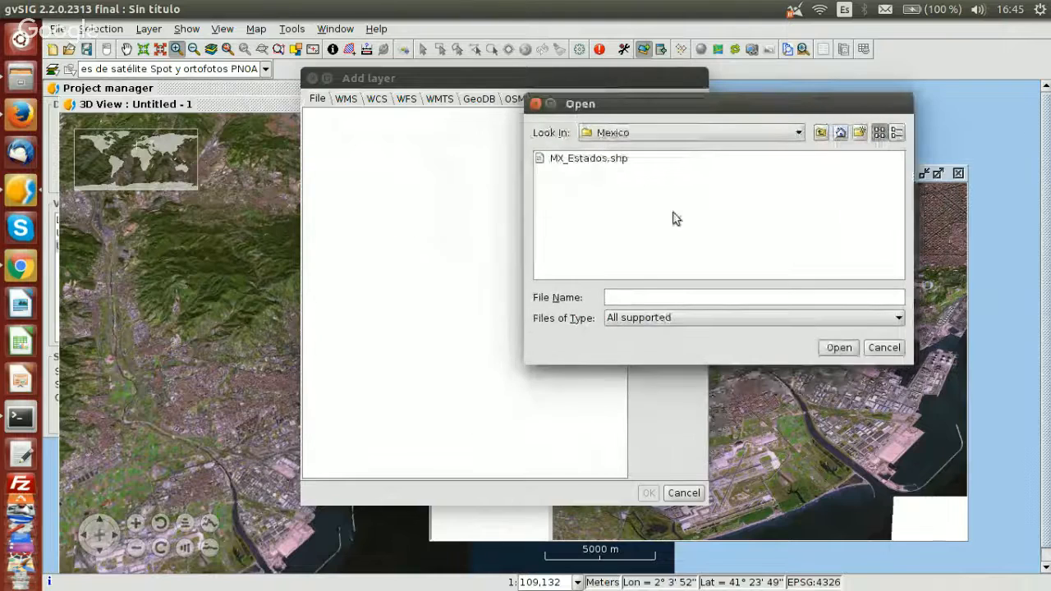
{"action": "left_click", "coordinate": [618, 163]}
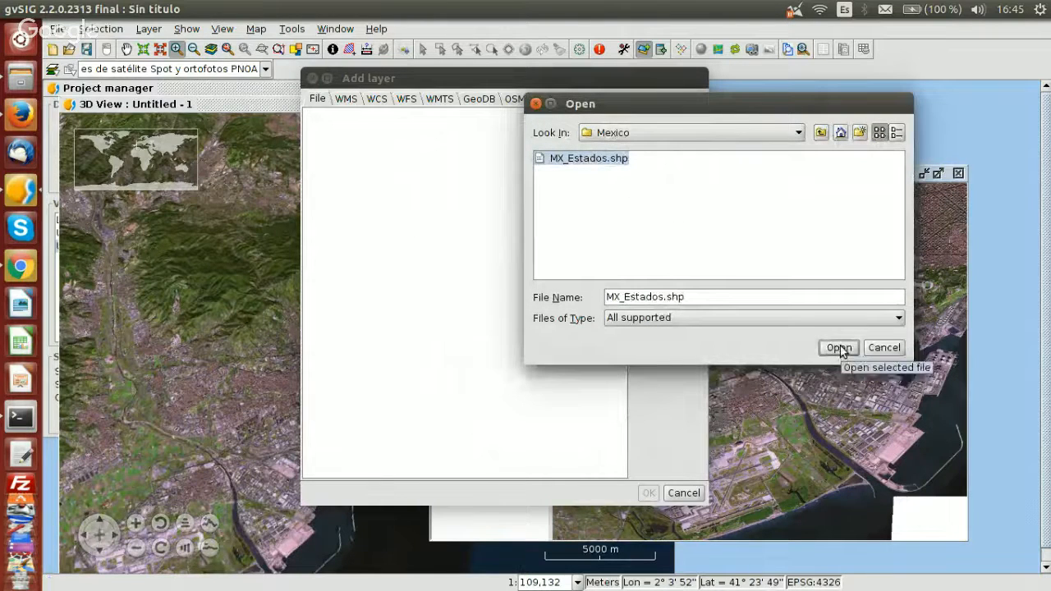
{"action": "left_click", "coordinate": [839, 347]}
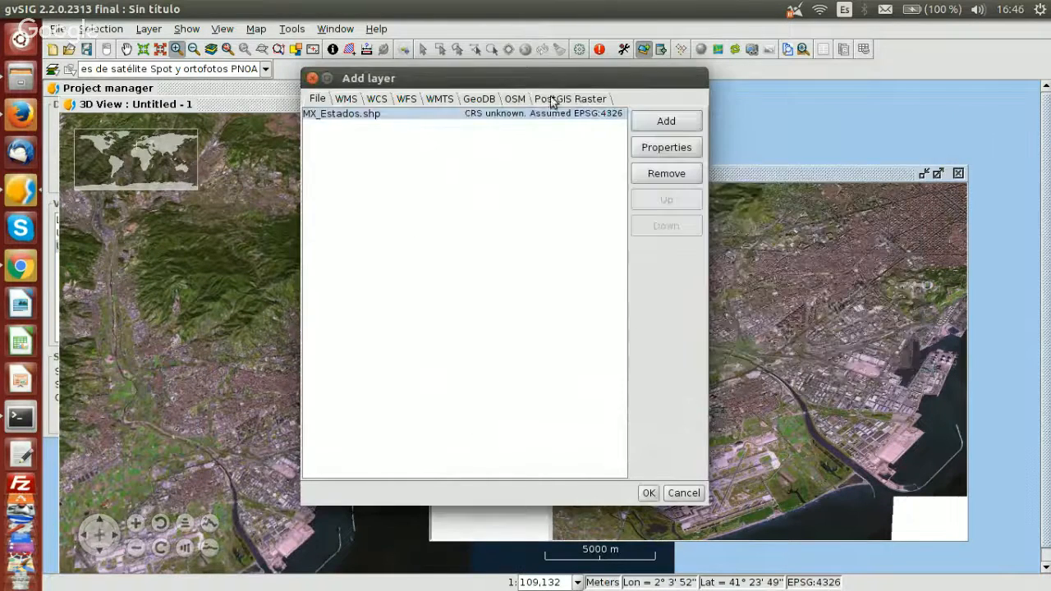
{"action": "left_click", "coordinate": [649, 493]}
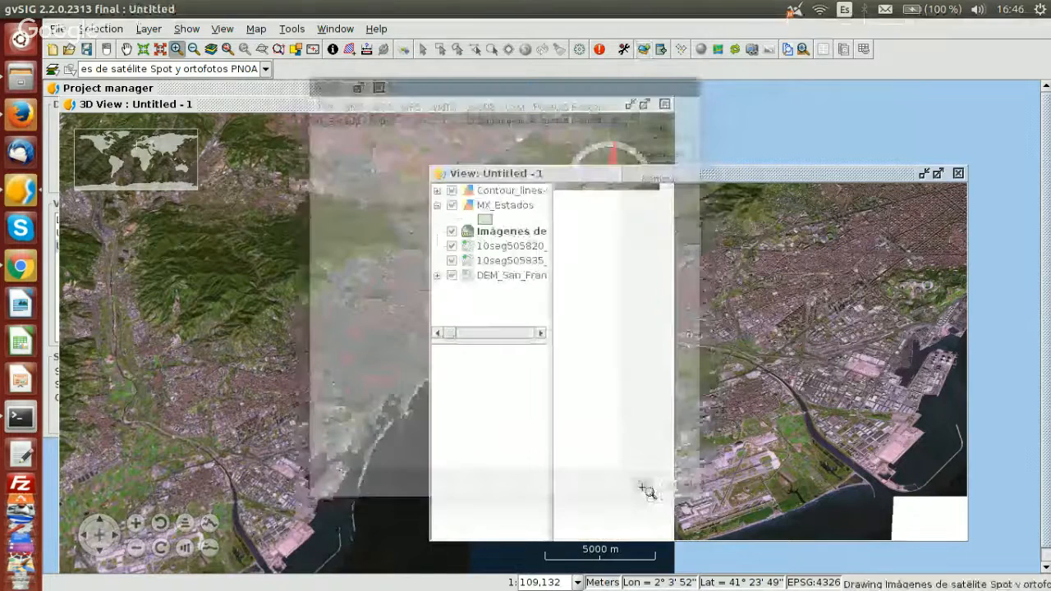
{"action": "right_click", "coordinate": [502, 210]}
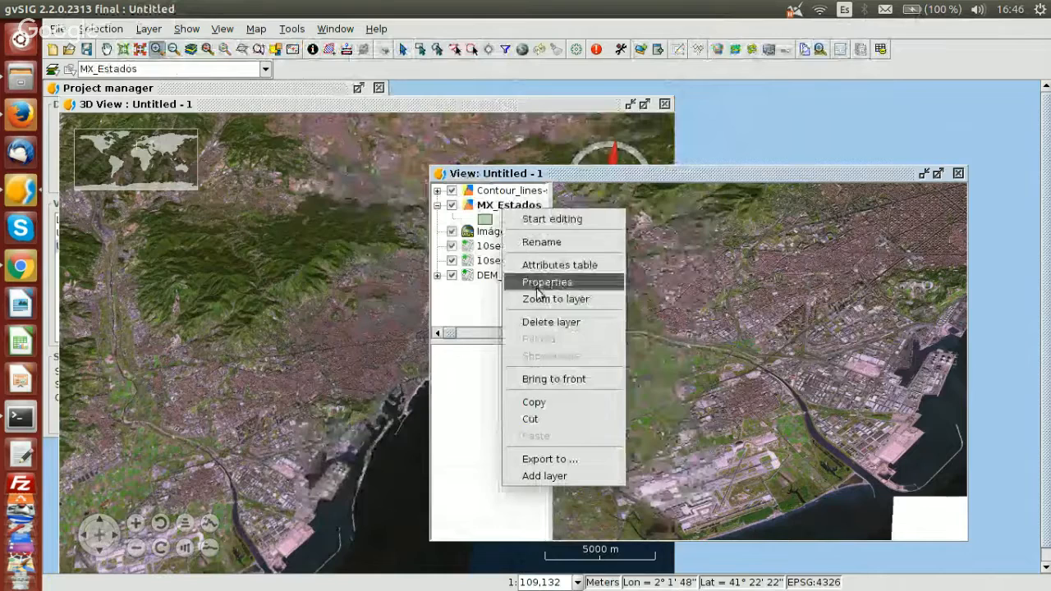
{"action": "left_click", "coordinate": [564, 300]}
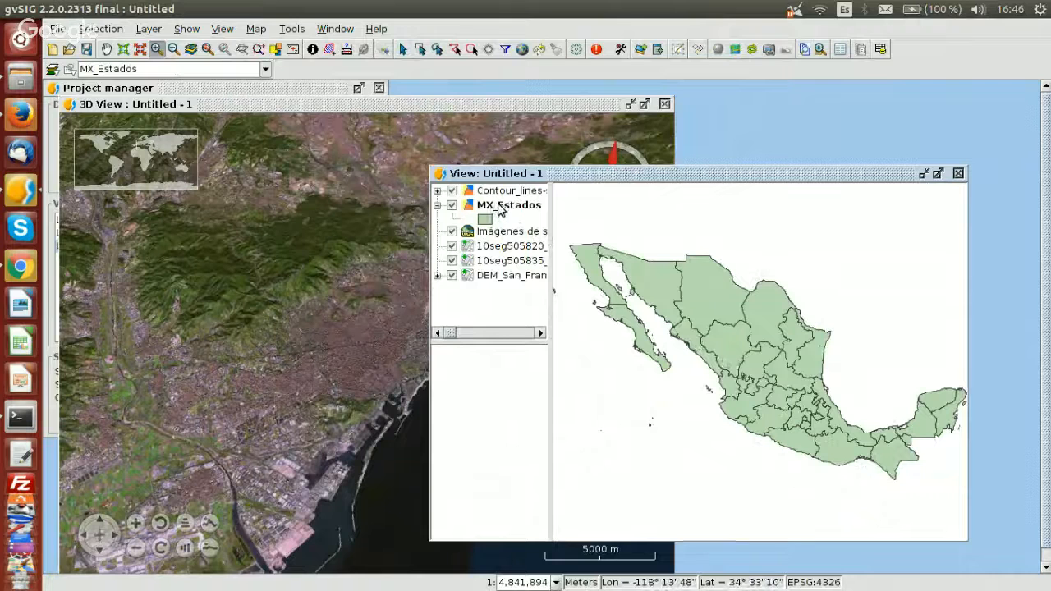
Set the MX_Estados layer's symbology to unique values classified by the NAME_1 field
{"action": "right_click", "coordinate": [498, 209]}
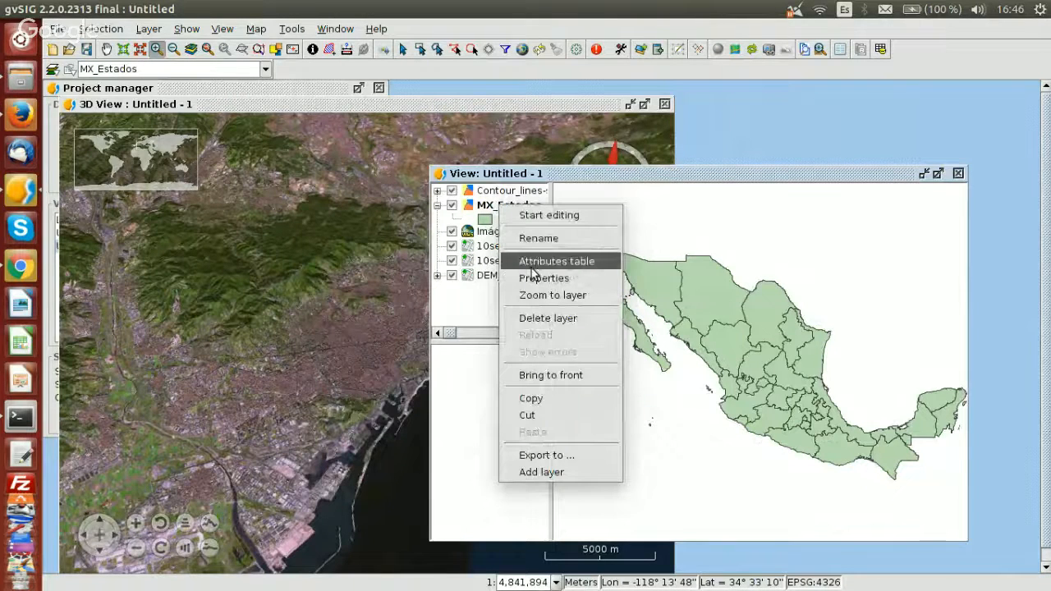
{"action": "left_click", "coordinate": [543, 279]}
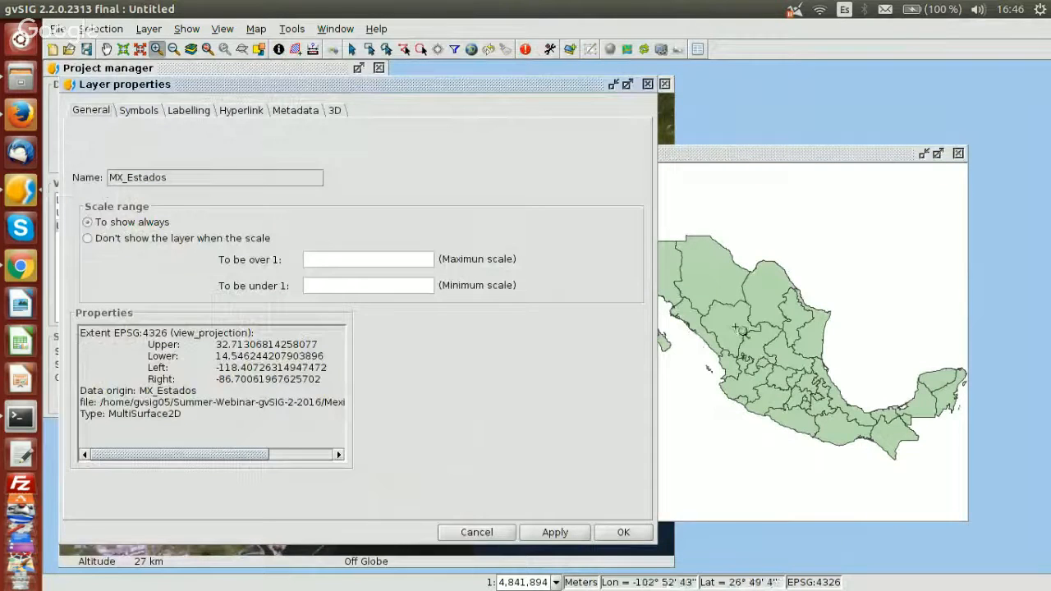
{"action": "left_click", "coordinate": [138, 110]}
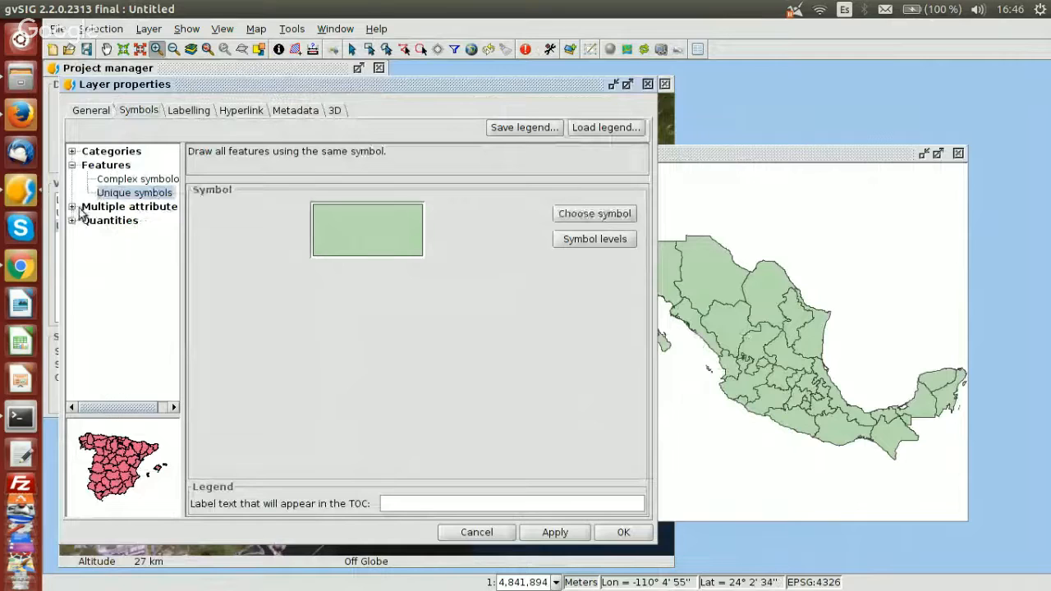
{"action": "left_click", "coordinate": [72, 151]}
{"action": "left_click", "coordinate": [127, 179]}
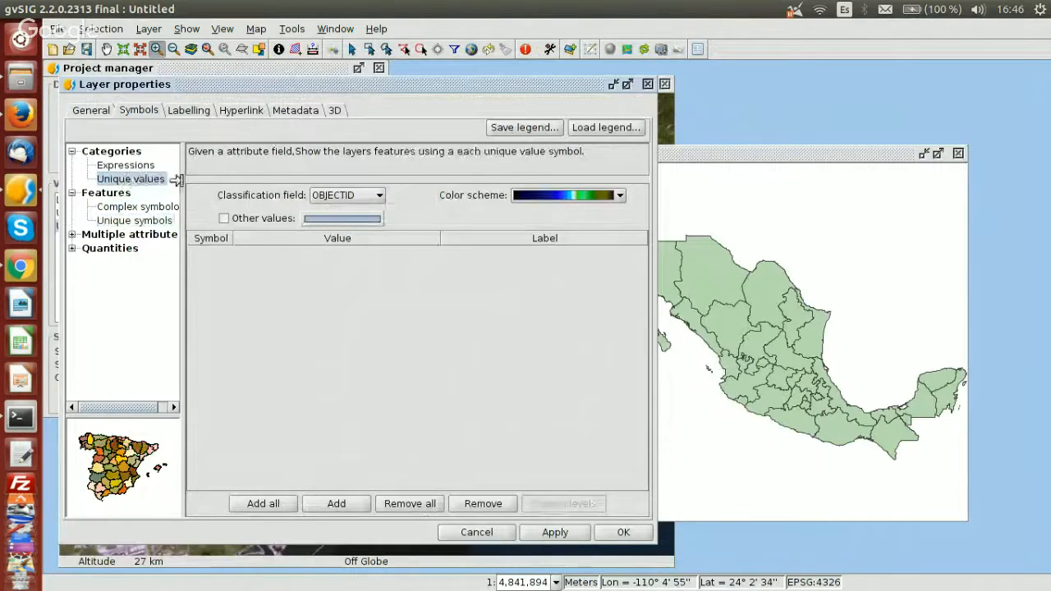
{"action": "left_click", "coordinate": [379, 197]}
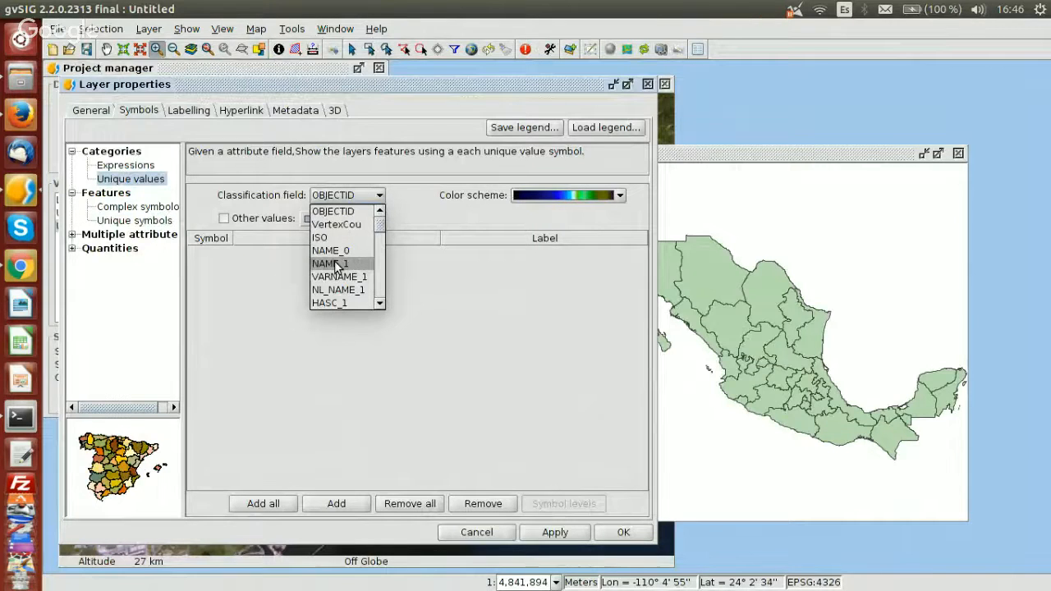
{"action": "left_click", "coordinate": [336, 264]}
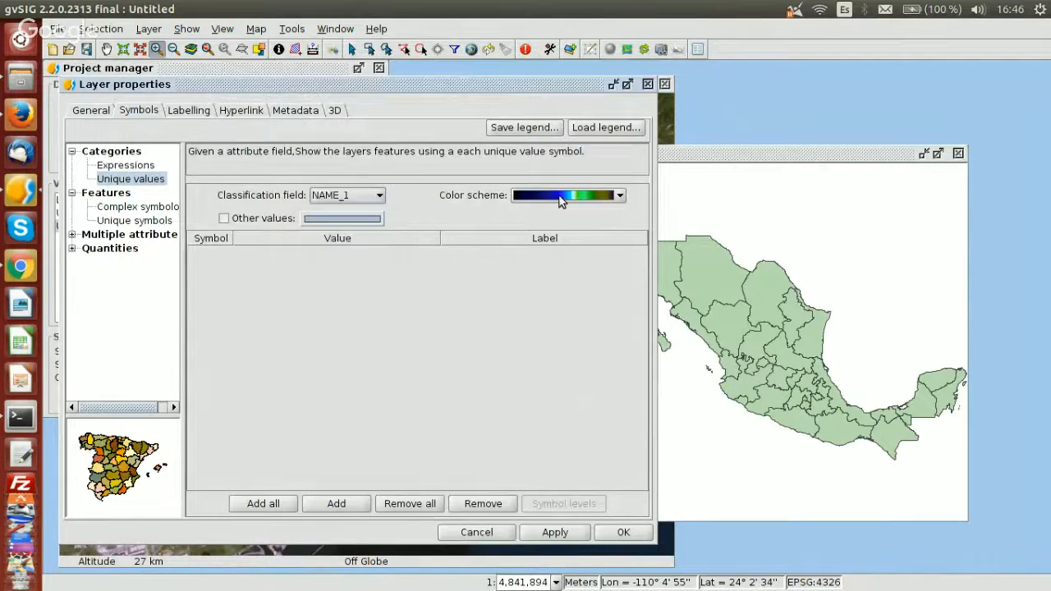
Choose the CLASIFICACION color scheme, add all state values to the legend and apply the symbology
{"action": "left_click", "coordinate": [620, 196]}
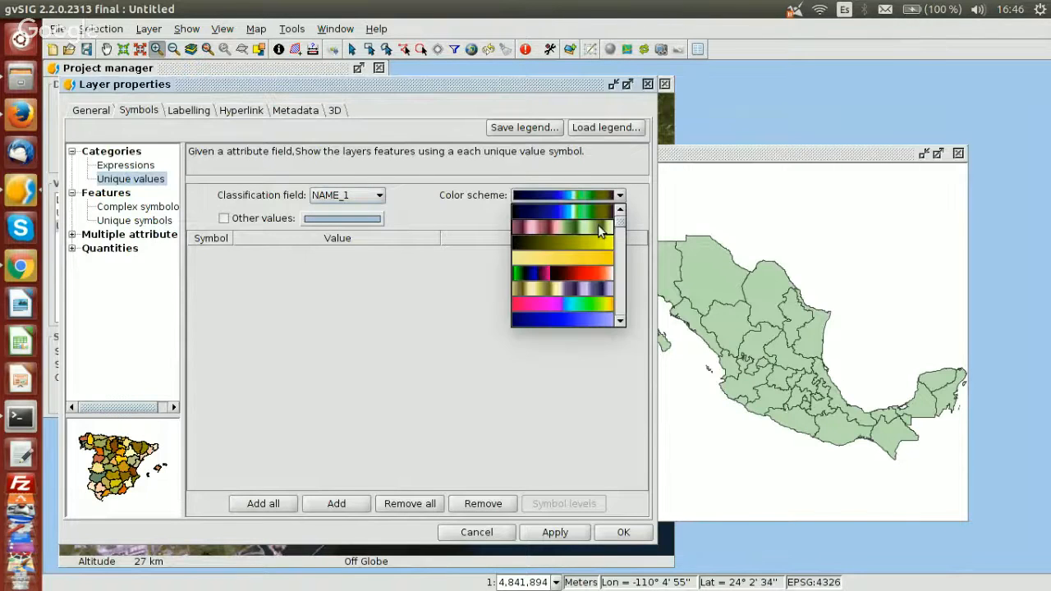
{"action": "scroll", "coordinate": [574, 263], "scroll_direction": "up", "scroll_amount": 2}
{"action": "scroll", "coordinate": [573, 271], "scroll_direction": "down", "scroll_amount": 3}
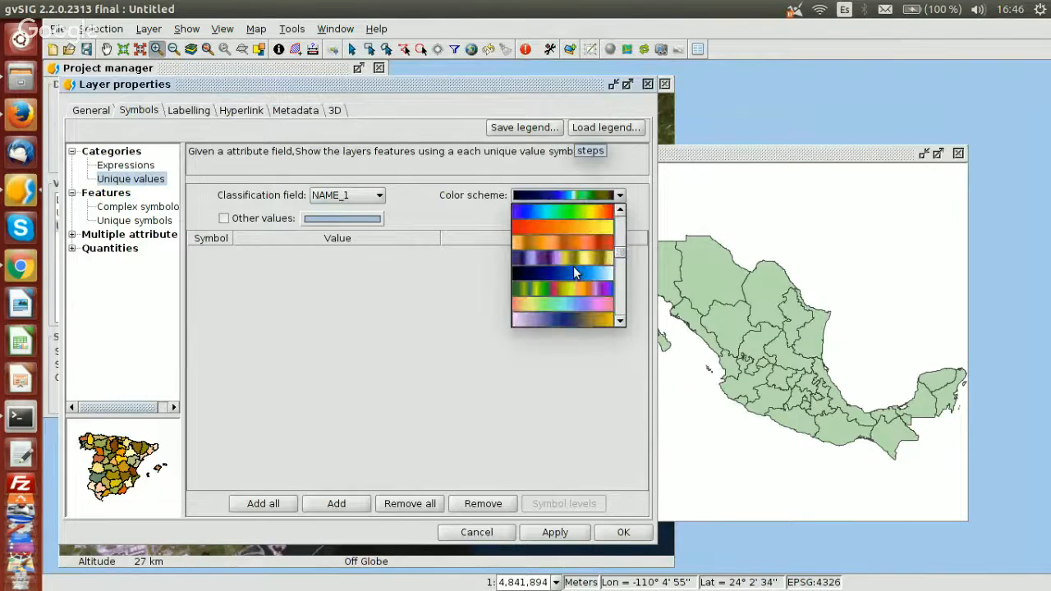
{"action": "scroll", "coordinate": [574, 271], "scroll_direction": "down", "scroll_amount": 3}
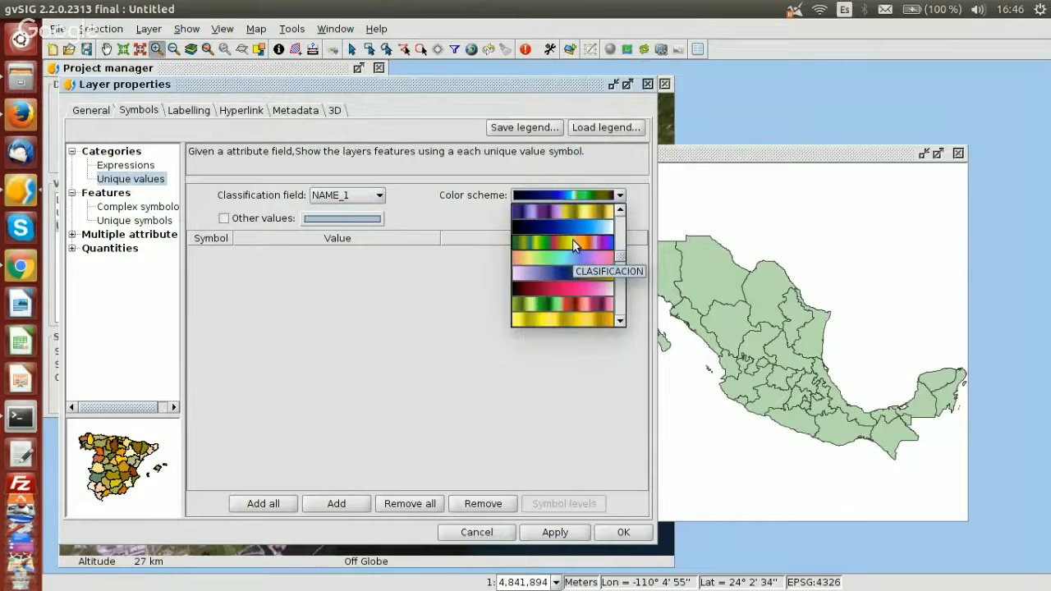
{"action": "left_click", "coordinate": [573, 244]}
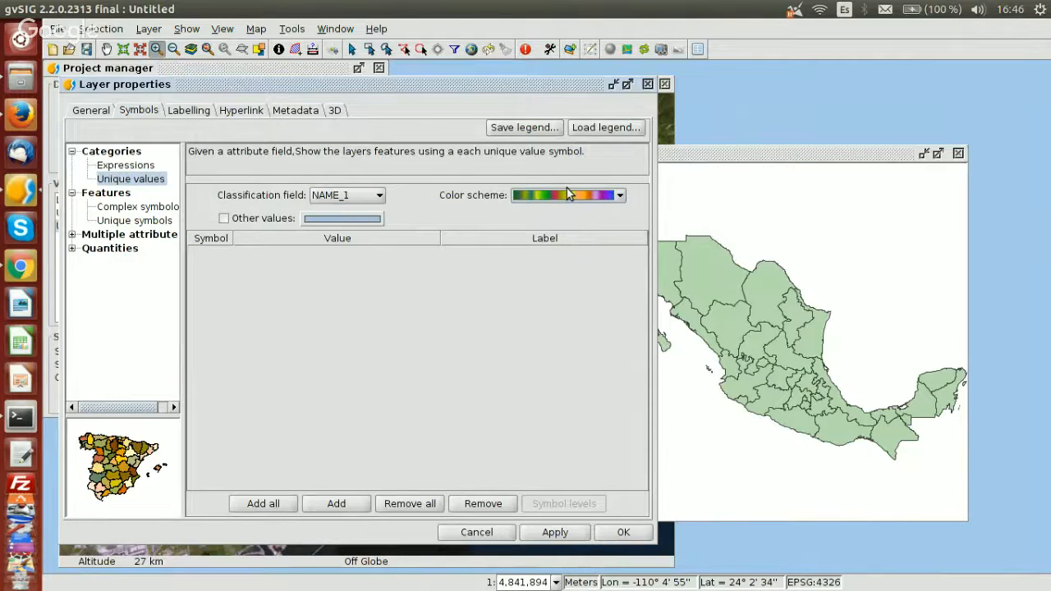
{"action": "left_click", "coordinate": [263, 504]}
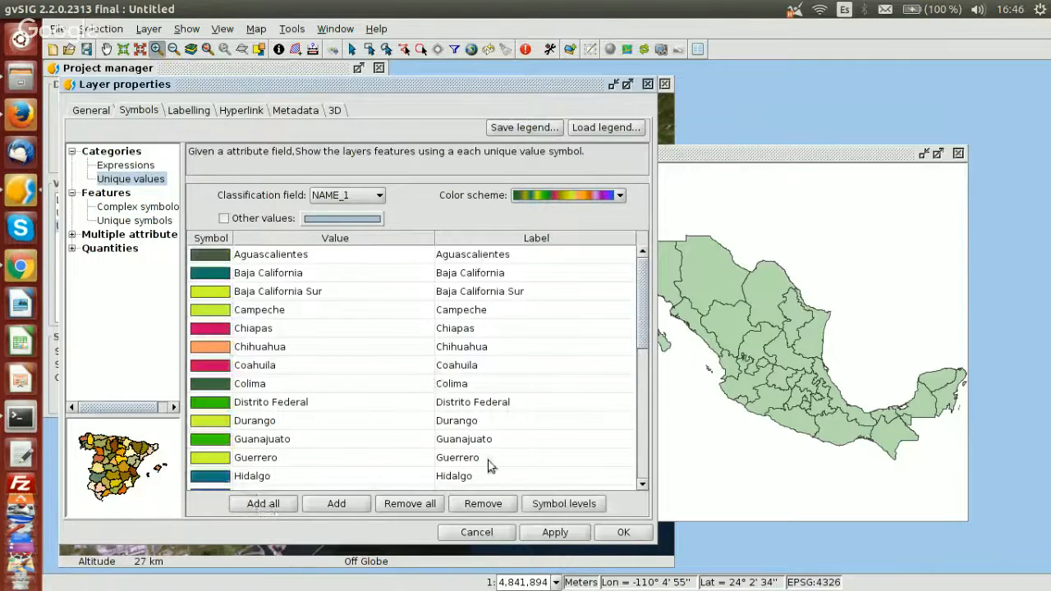
{"action": "left_click", "coordinate": [555, 533]}
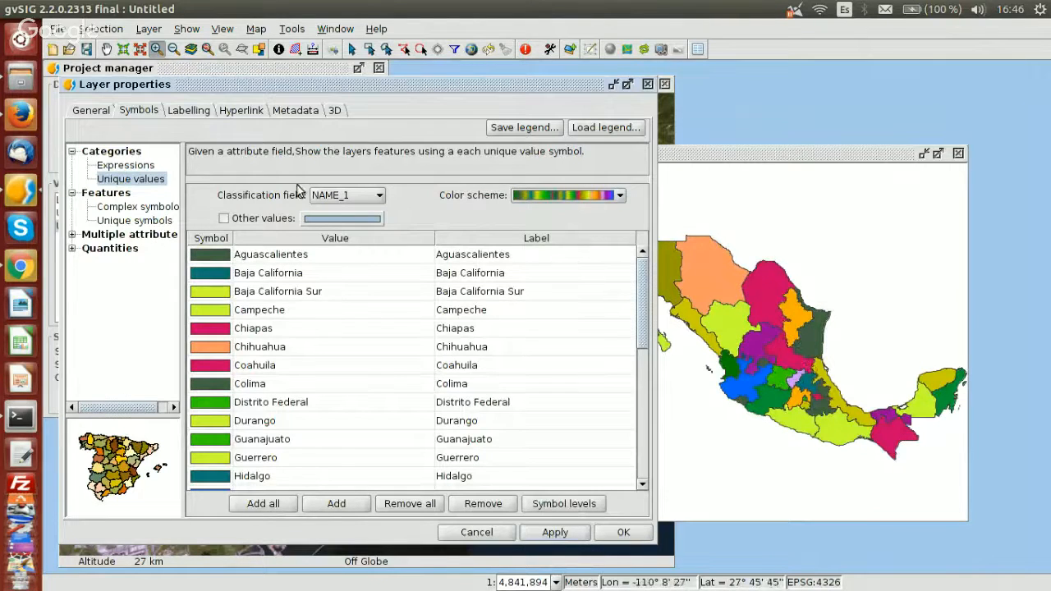
Enable labeling for the MX_Estados layer with NAME_1 as the label field and apply it
{"action": "left_click", "coordinate": [194, 112]}
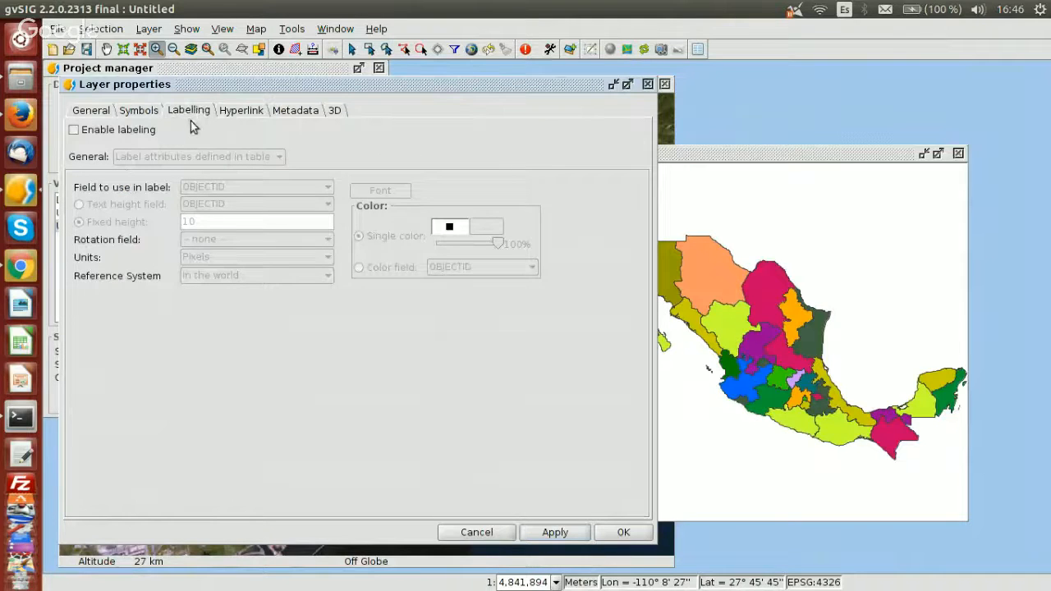
{"action": "left_click", "coordinate": [94, 130]}
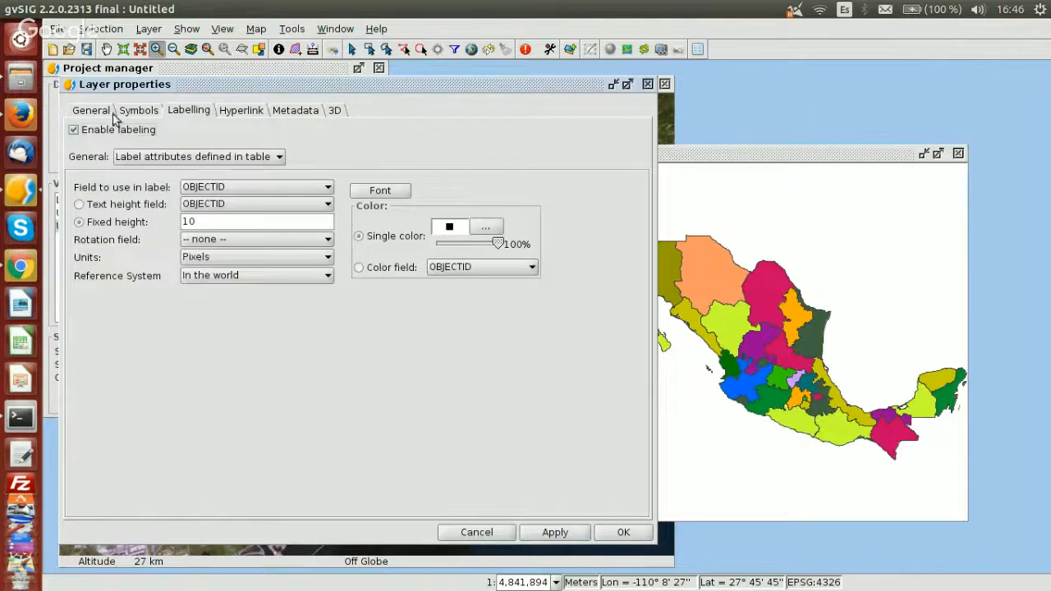
{"action": "left_click", "coordinate": [229, 190]}
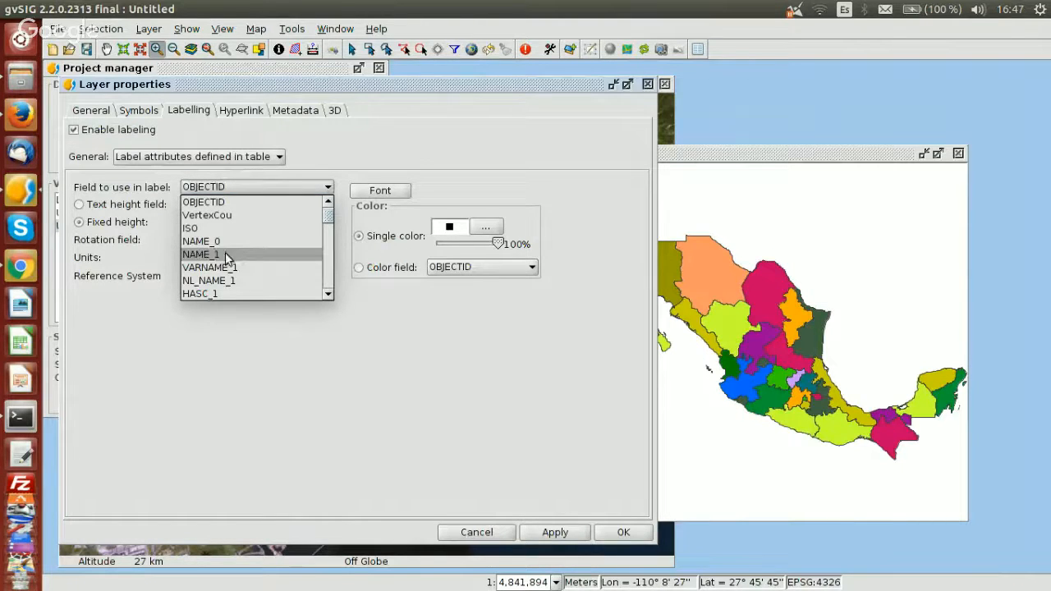
{"action": "left_click", "coordinate": [223, 254]}
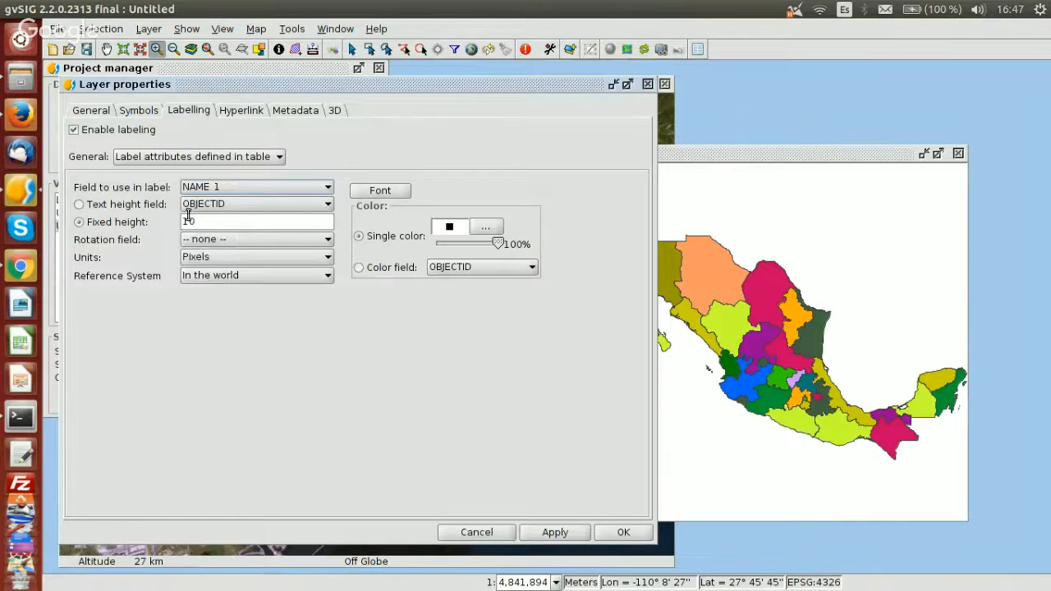
{"action": "left_click", "coordinate": [555, 532]}
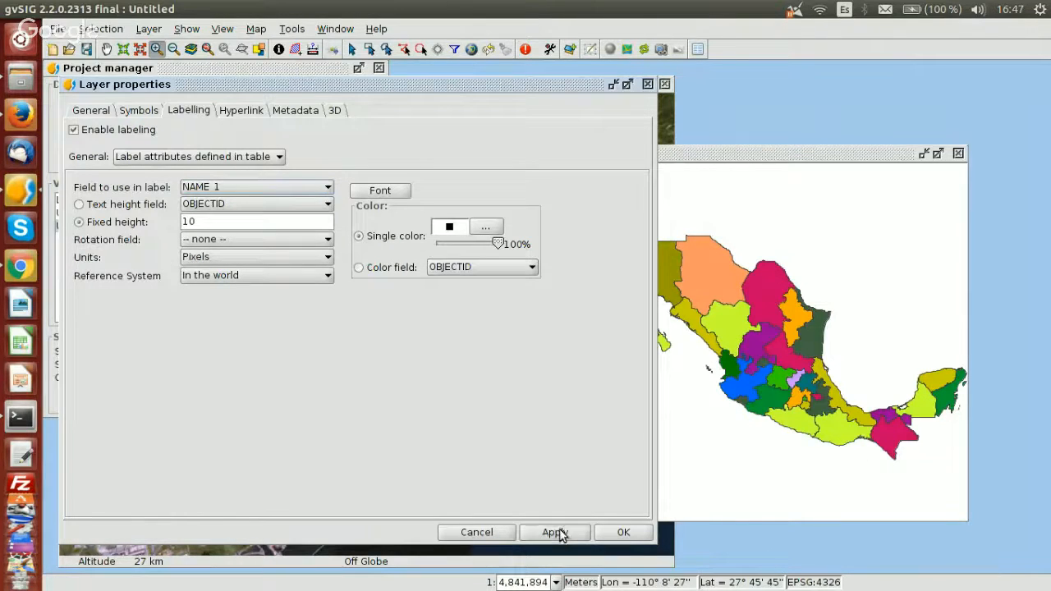
Confirm the MX_Estados layer properties and synchronize the 3D view's viewport with the 2D view of Mexico
{"action": "left_click", "coordinate": [623, 534]}
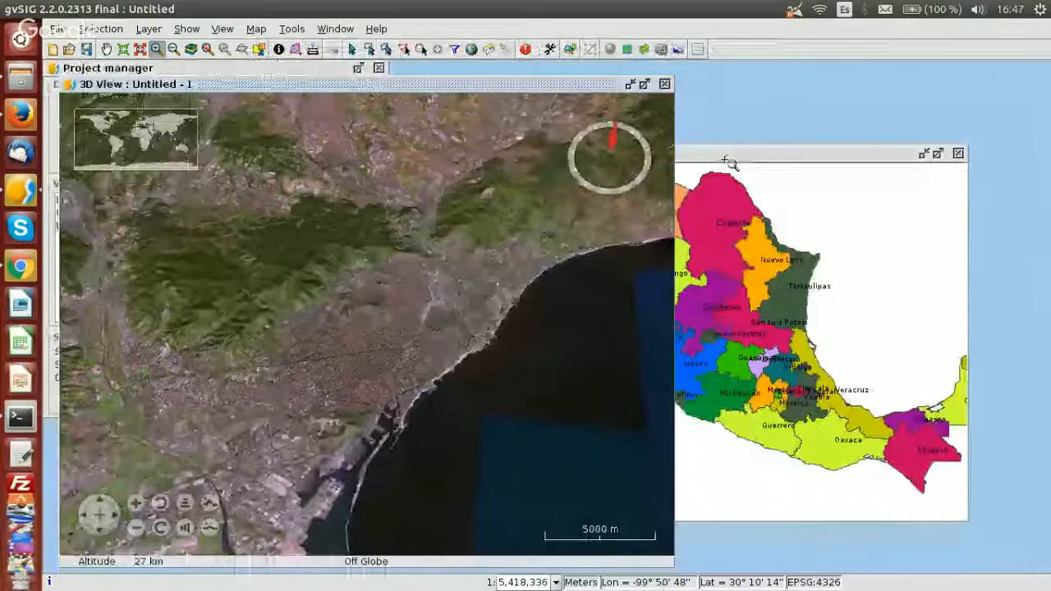
{"action": "left_click_drag", "start_coordinate": [738, 154], "coordinate": [827, 148]}
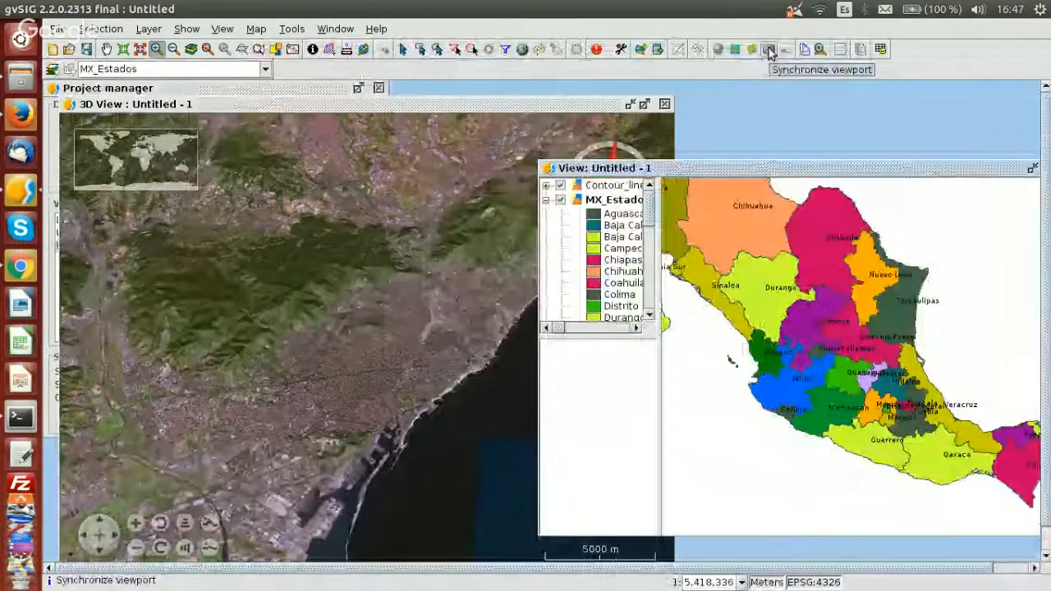
{"action": "left_click", "coordinate": [770, 51]}
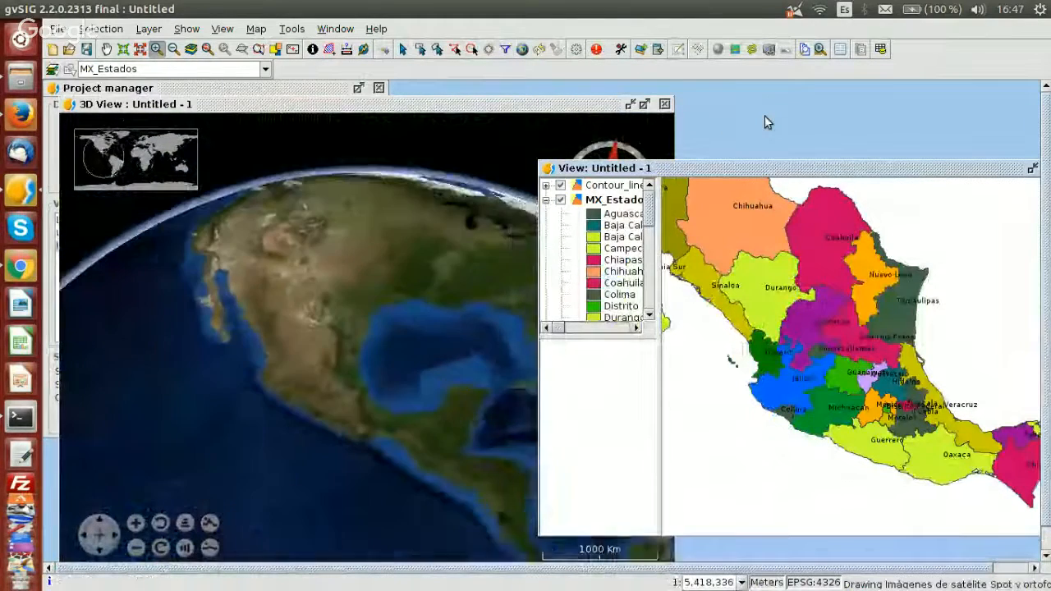
Bring the 3D view forward and examine the colored, labelled Mexican states on the globe at several zoom levels
{"action": "left_click", "coordinate": [435, 103]}
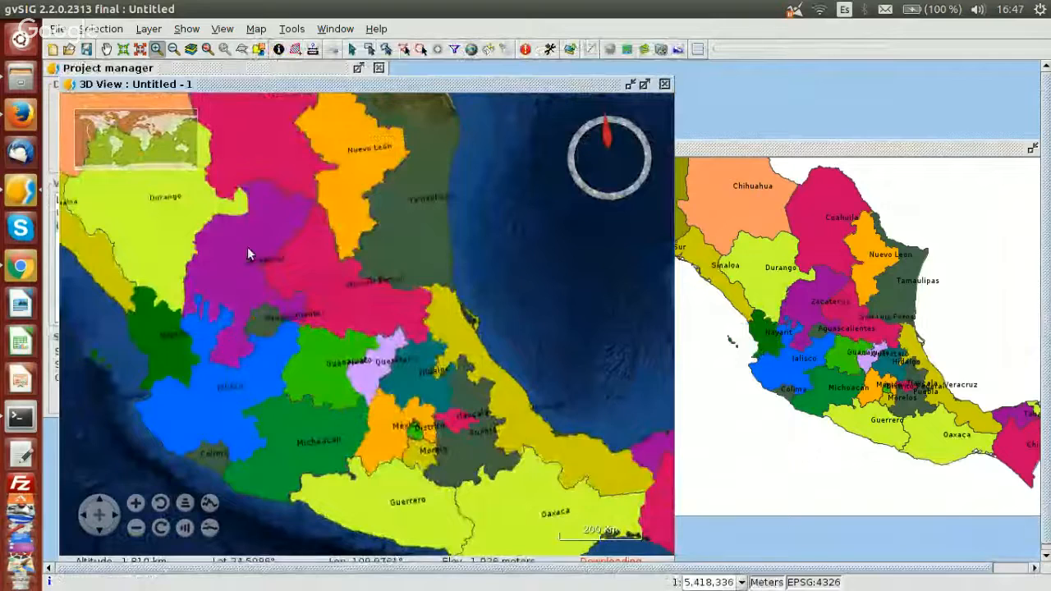
{"action": "scroll", "coordinate": [395, 308], "scroll_direction": "down", "scroll_amount": 4}
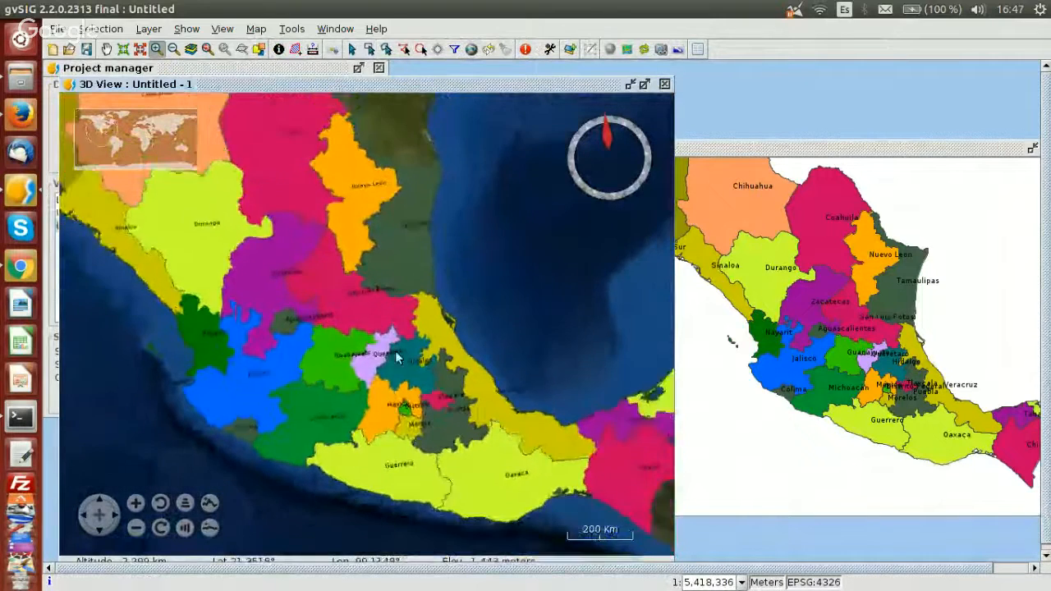
{"action": "scroll", "coordinate": [390, 361], "scroll_direction": "up", "scroll_amount": 5}
{"action": "scroll", "coordinate": [367, 248], "scroll_direction": "up", "scroll_amount": 2}
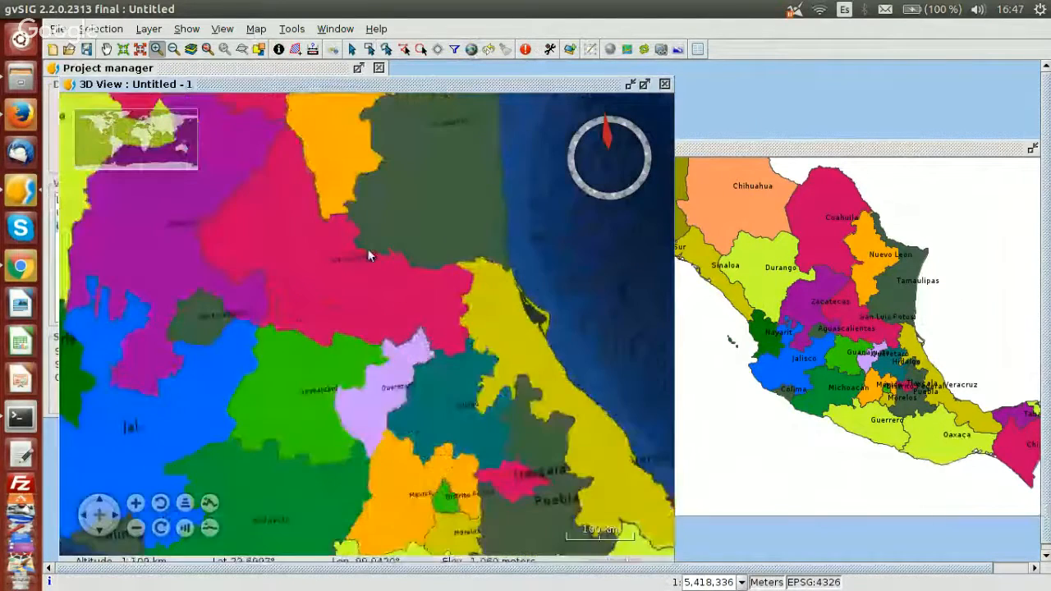
{"action": "scroll", "coordinate": [433, 182], "scroll_direction": "up", "scroll_amount": 1}
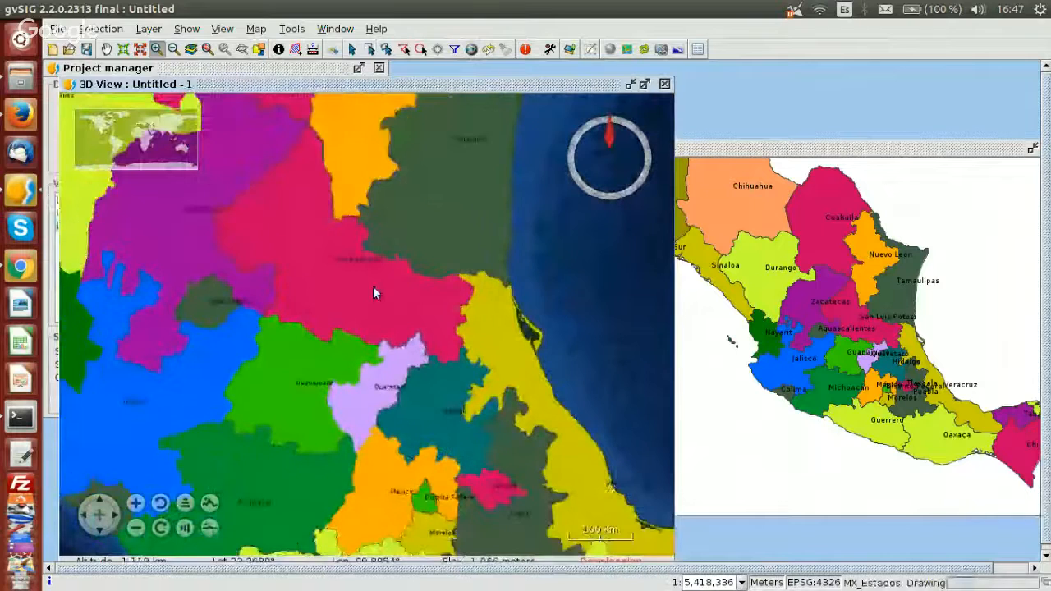
{"action": "scroll", "coordinate": [374, 285], "scroll_direction": "down", "scroll_amount": 2}
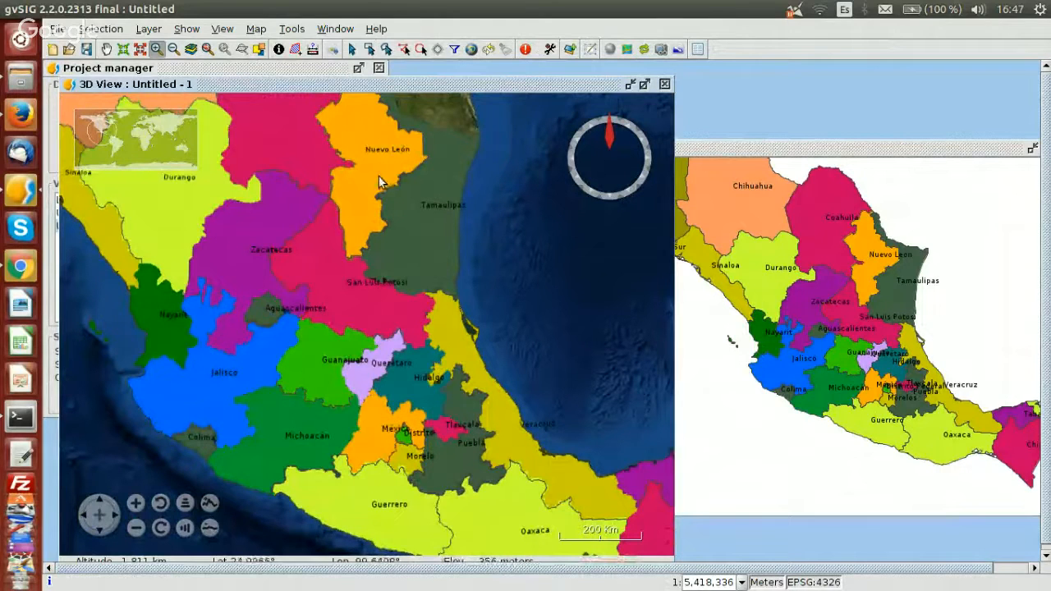
Switch to the Hangouts call in Firefox and stop sharing the screen
{"action": "left_click", "coordinate": [18, 115]}
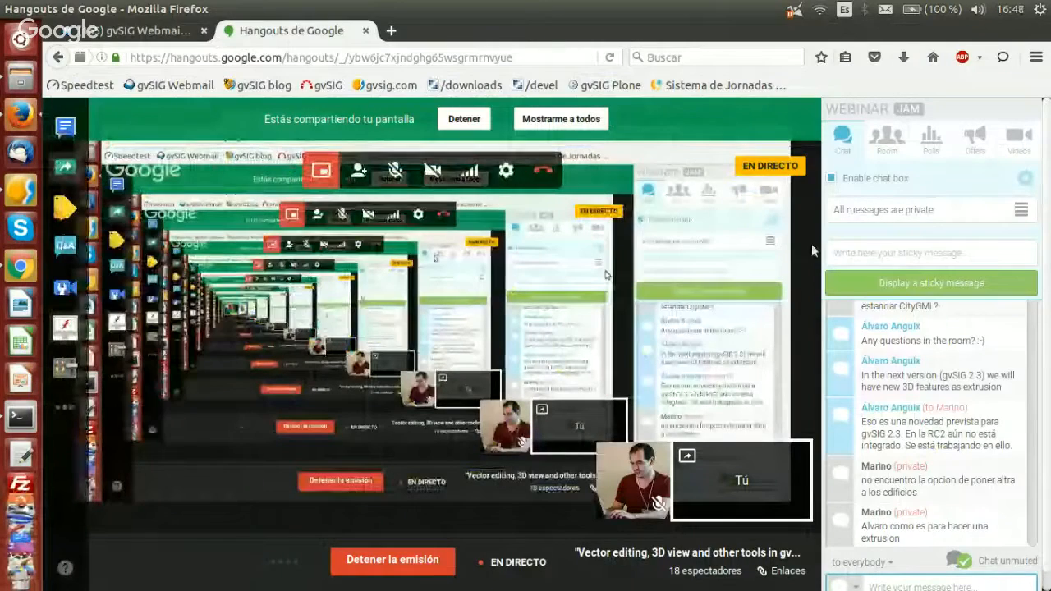
{"action": "left_click", "coordinate": [65, 166]}
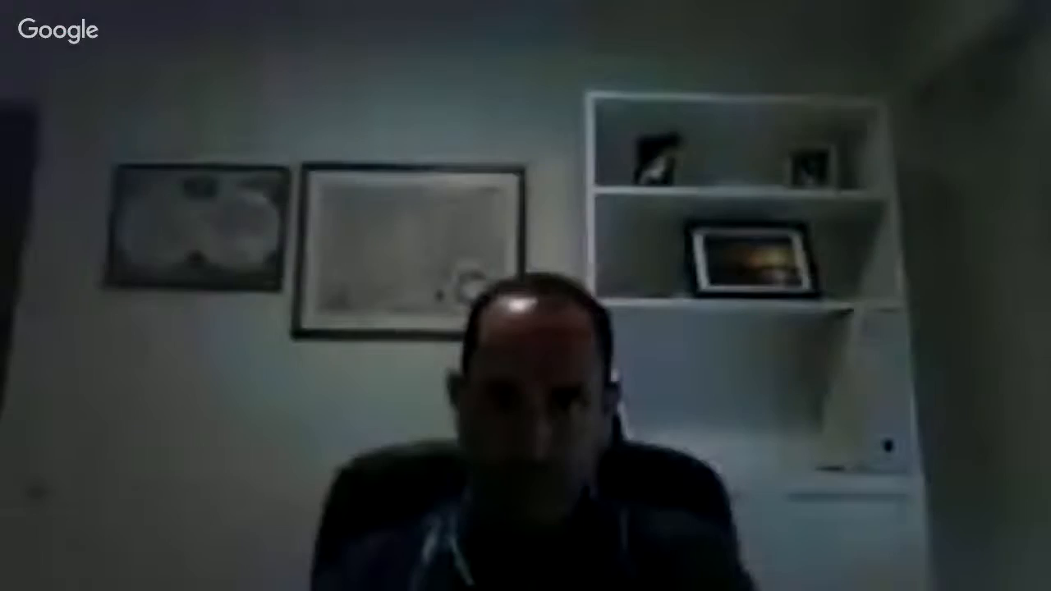